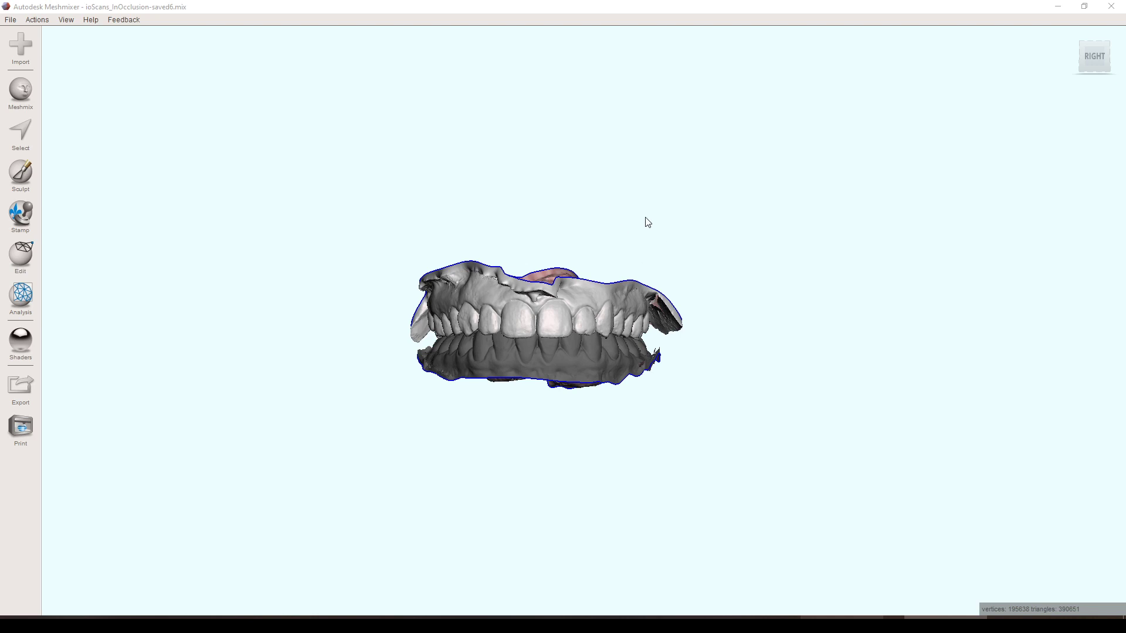
right_click_drag(524, 201, 586, 219)
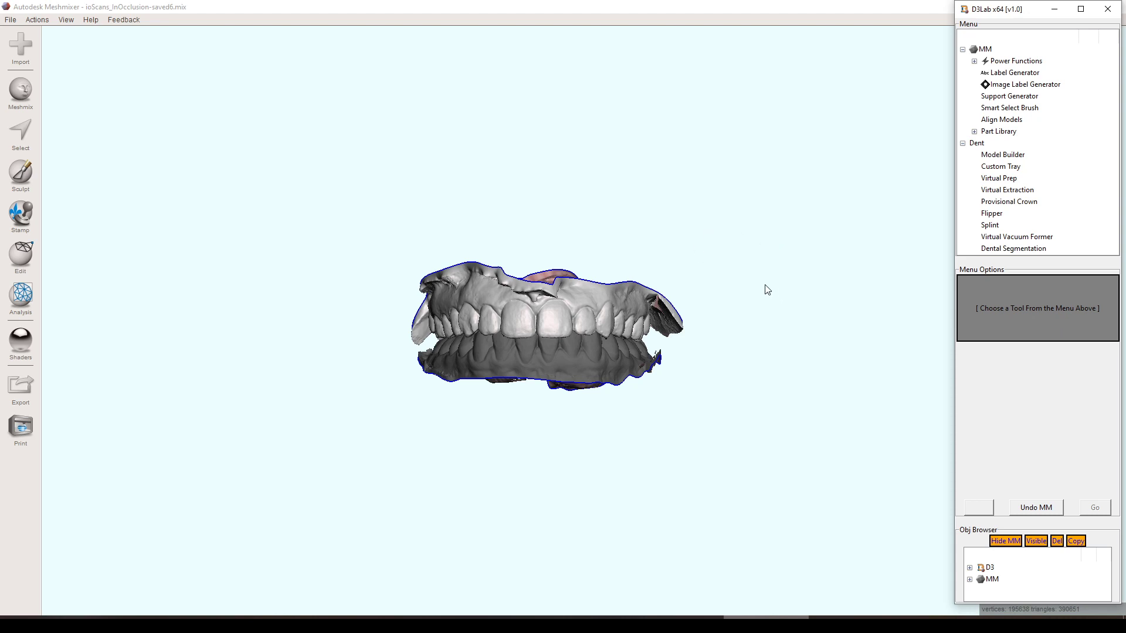
scroll(633, 337, "up", 5)
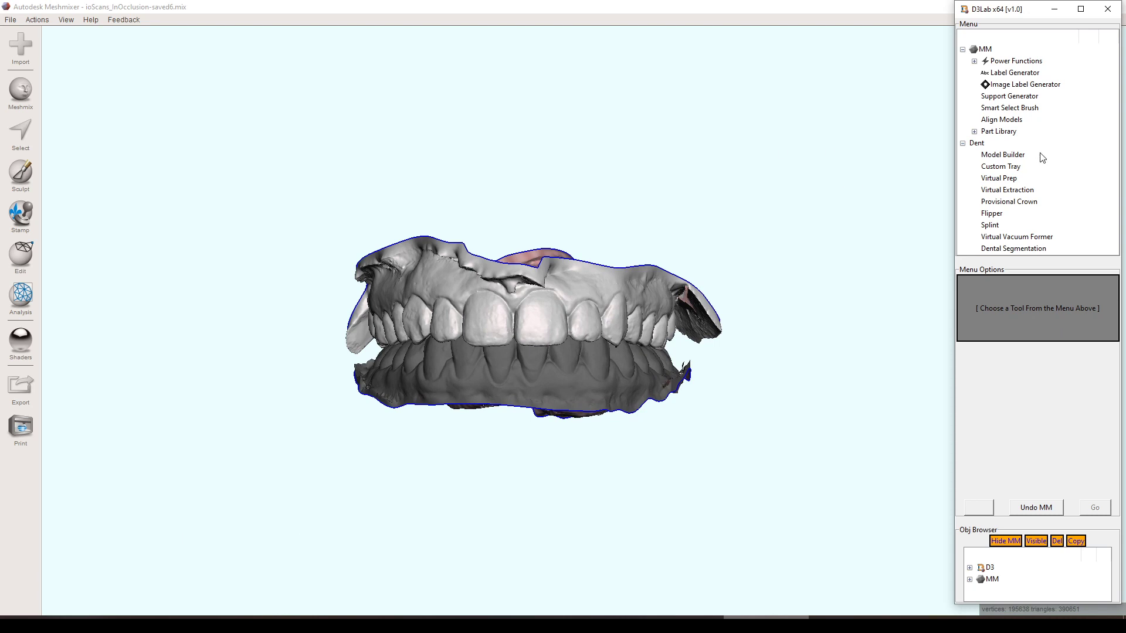
middle_click(641, 196)
middle_click_drag(640, 196, 596, 219)
scroll(651, 228, "down", 3)
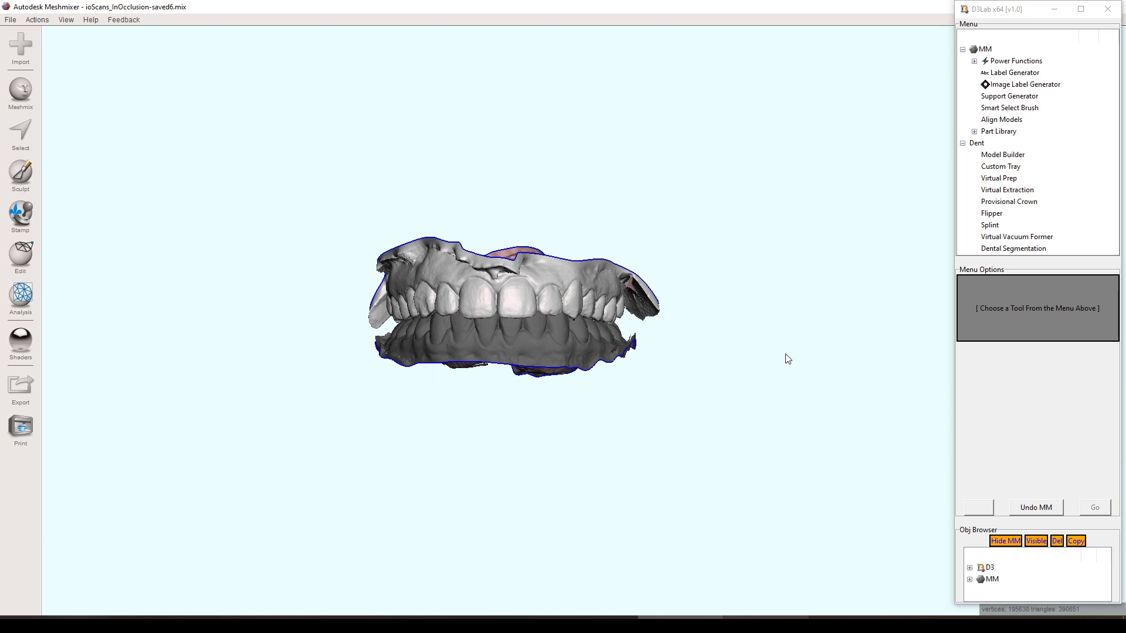
Step: Show the Object Browser listing all meshes in the scene
left_click(1009, 545)
key("ctrl+shift+o")
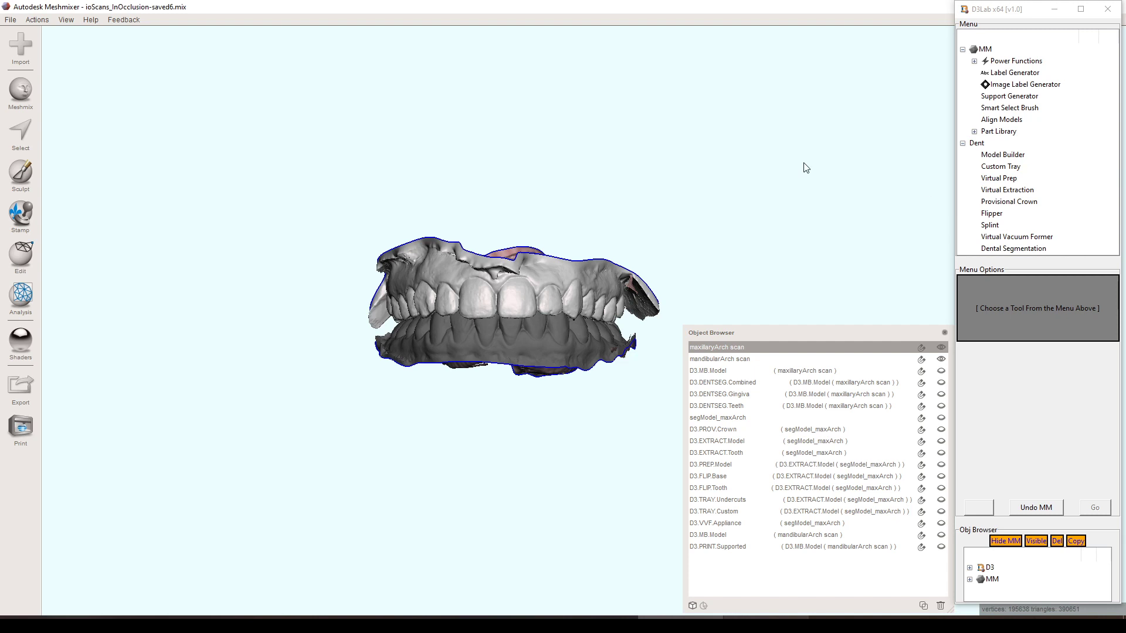
middle_click_drag(729, 169, 739, 184)
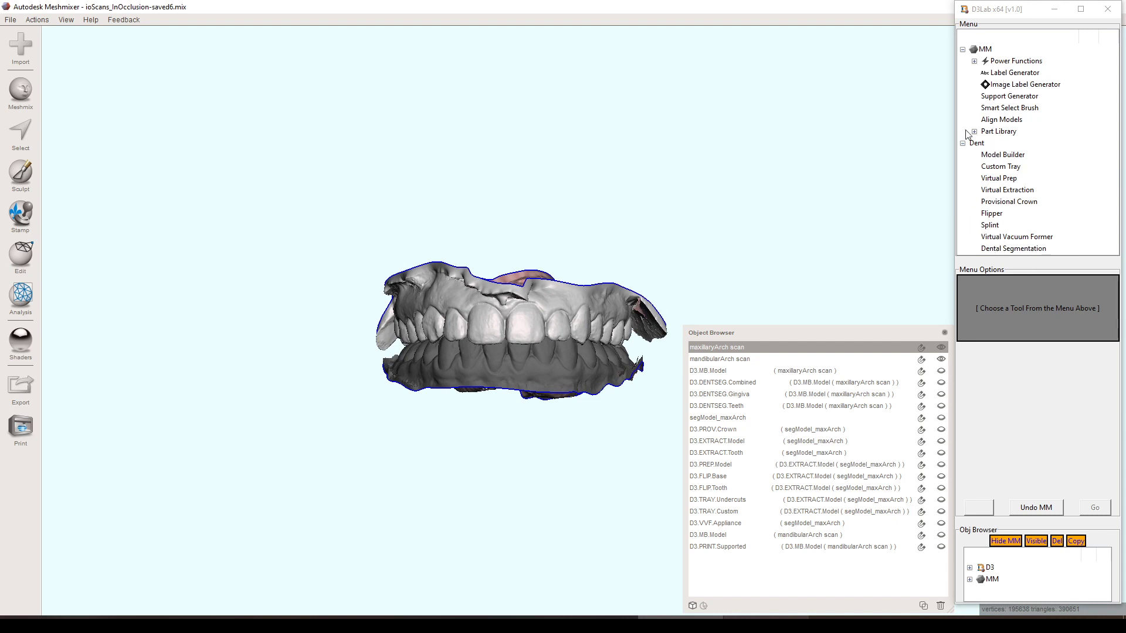
Step: Hide the maxillaryArch and mandibularArch scans and display only the D3.MB.Model built from the maxillary scan
left_click(860, 370)
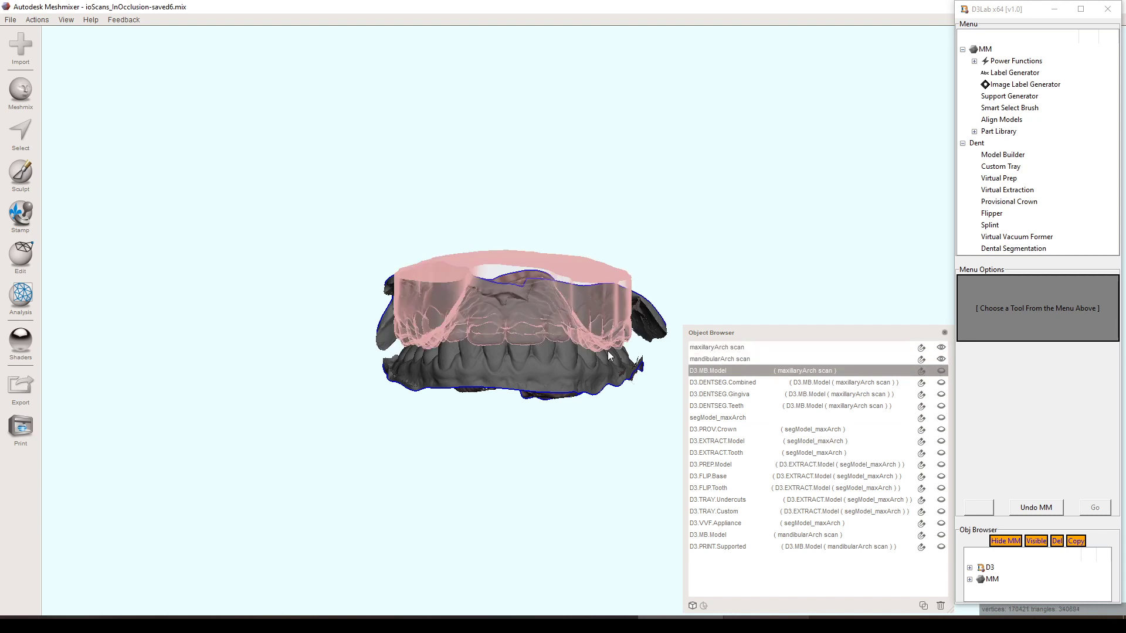
left_click(941, 348)
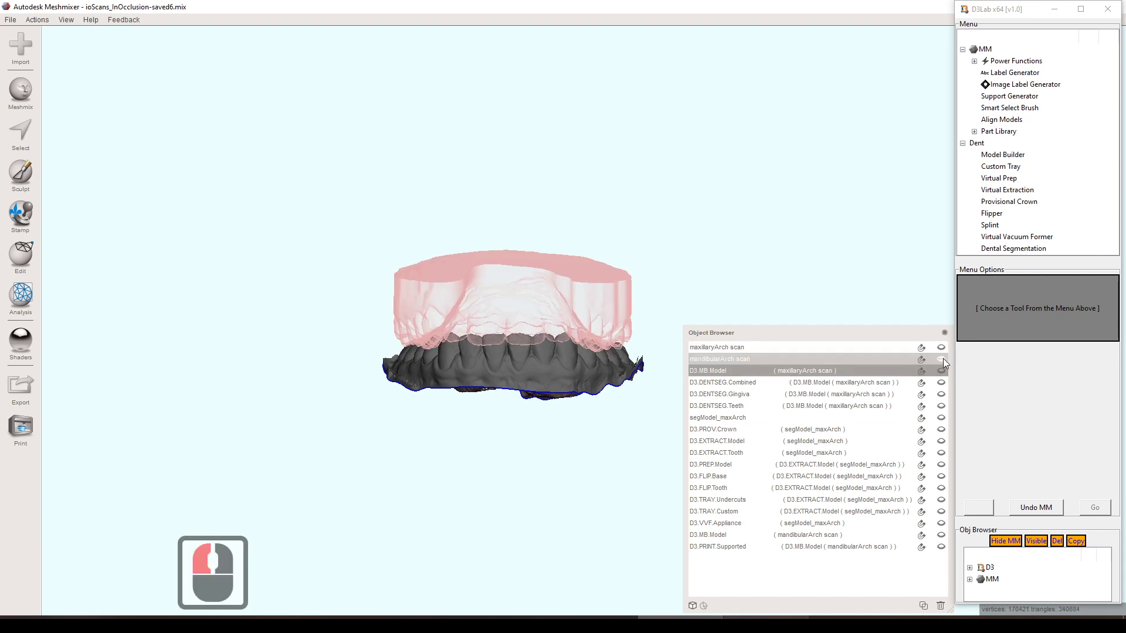
left_click(941, 359)
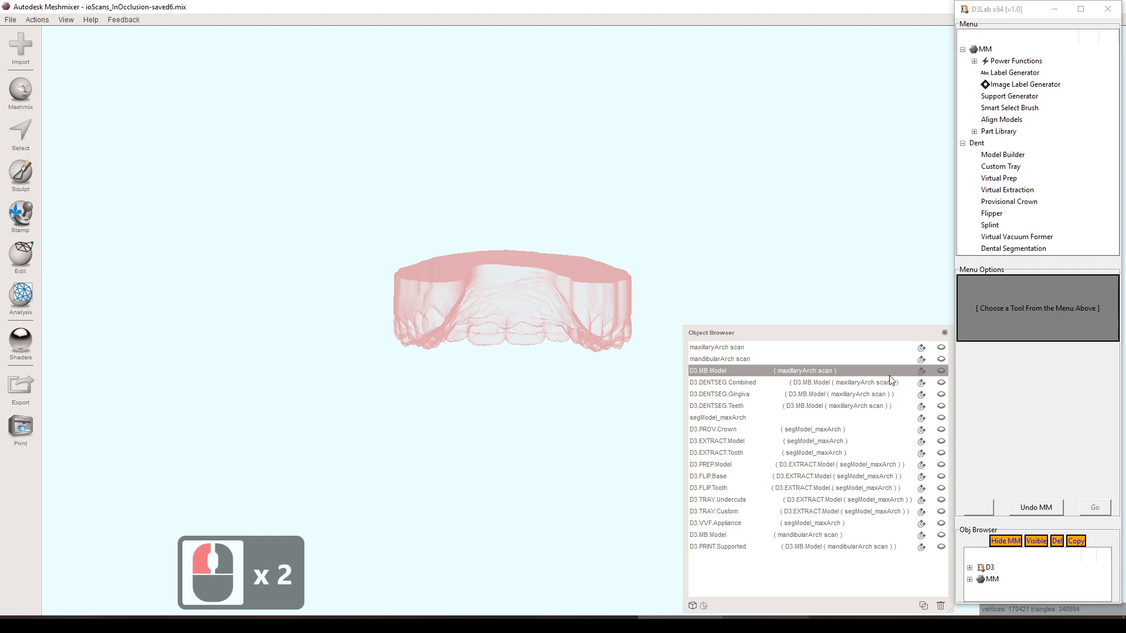
left_click(941, 371)
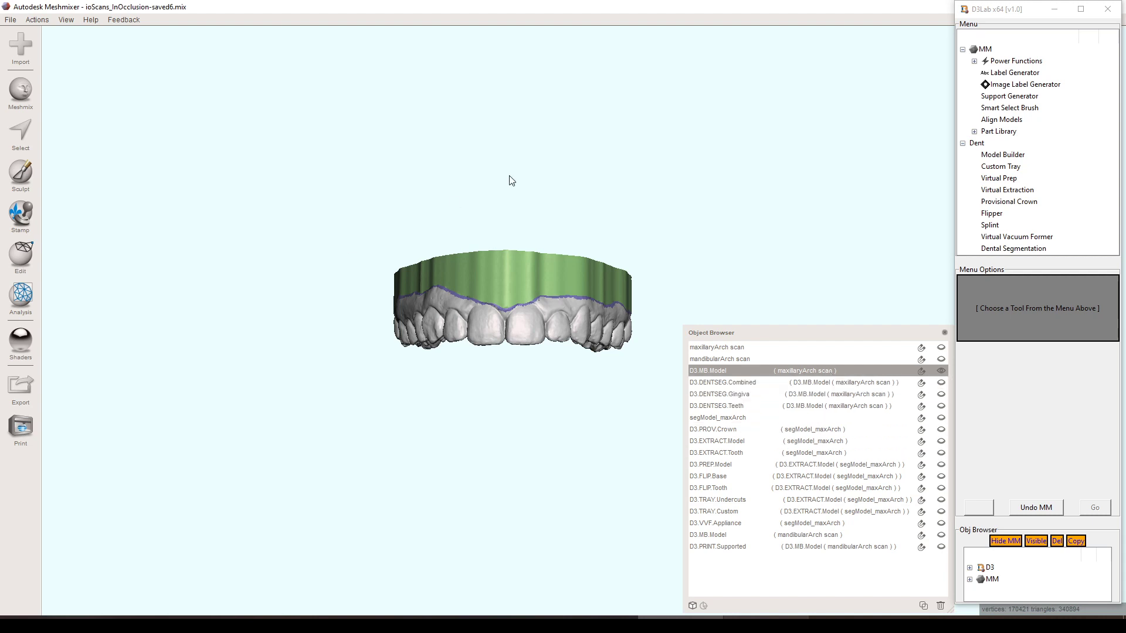
mouse_move(509, 180)
right_mouse_down()
mouse_move(511, 272)
mouse_move(528, 171)
mouse_move(505, 166)
mouse_move(517, 170)
right_mouse_up()
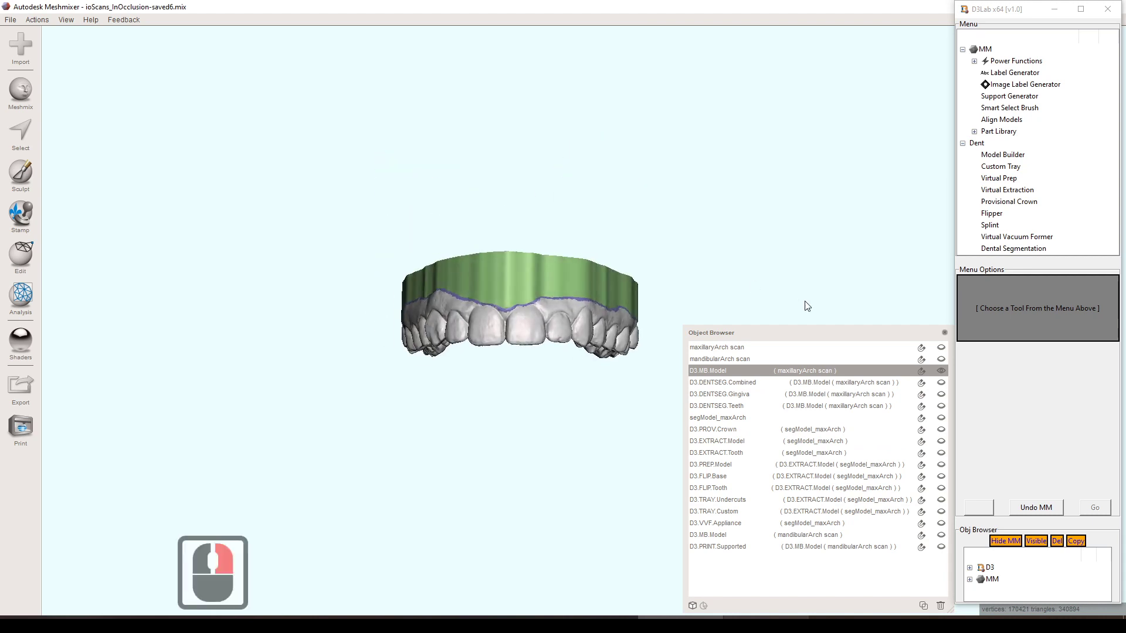
Step: Replace the maxillary D3.MB.Model with D3.DENTSEG.Combined and examine the segmented arch from the front and occlusal sides
left_click(941, 372)
left_click(864, 383)
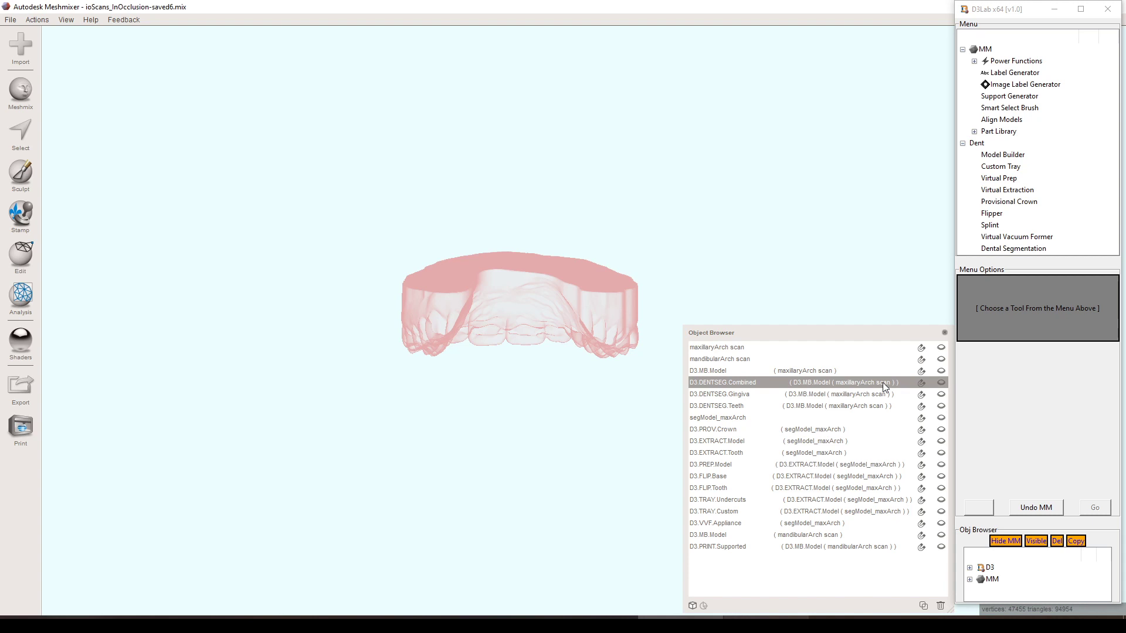
left_click(942, 383)
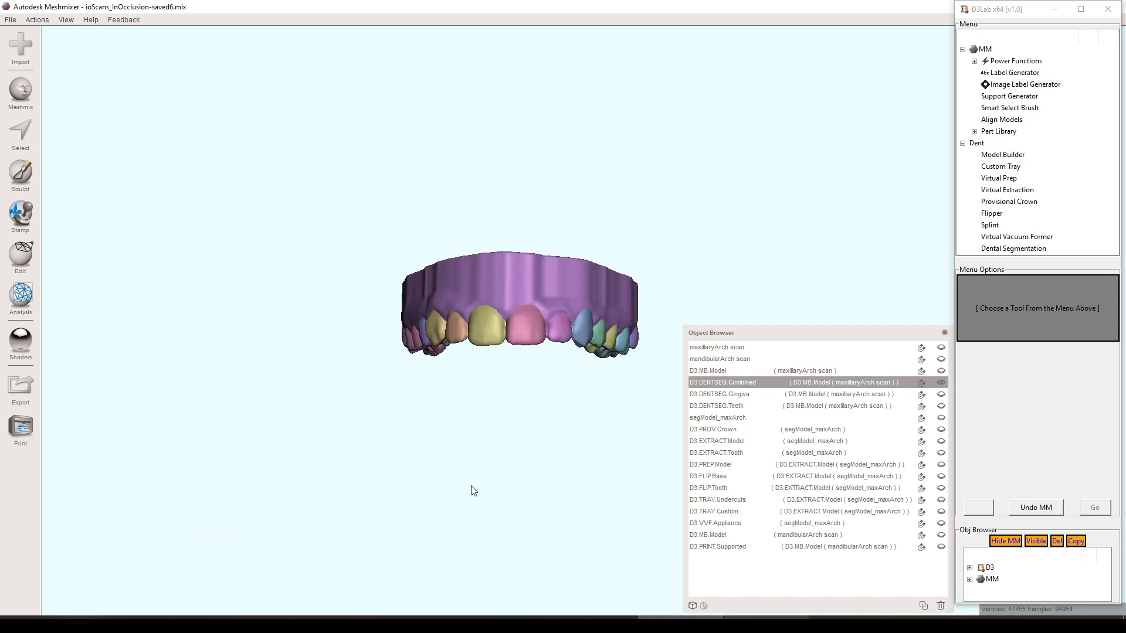
right_click_drag(495, 485, 492, 153)
middle_click_drag(548, 359, 550, 307)
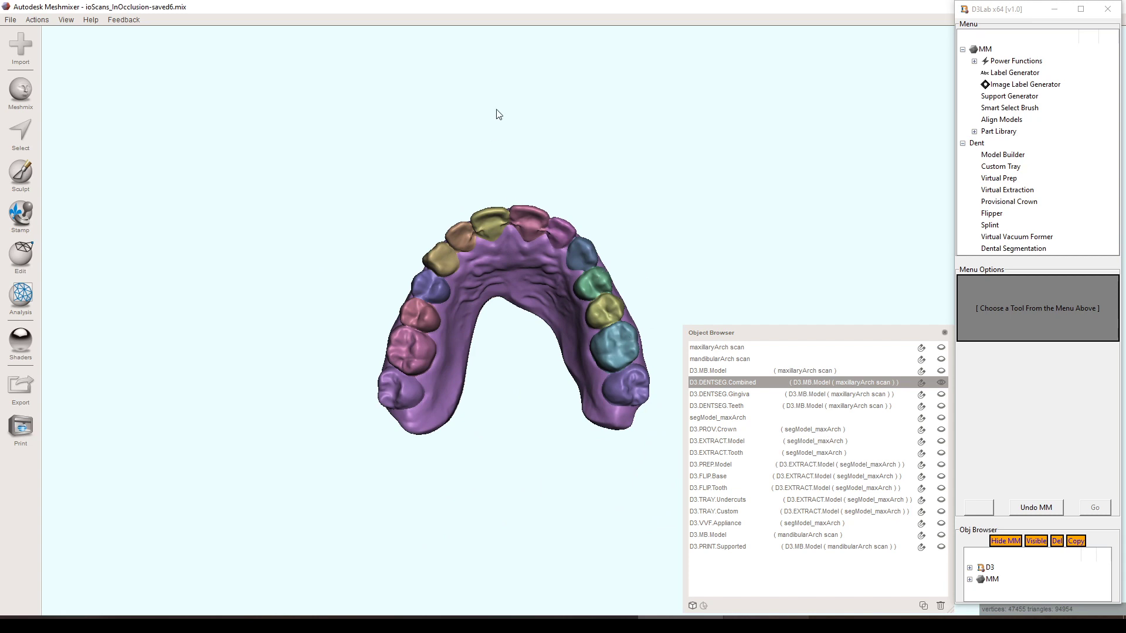
right_click_drag(497, 114, 563, 96)
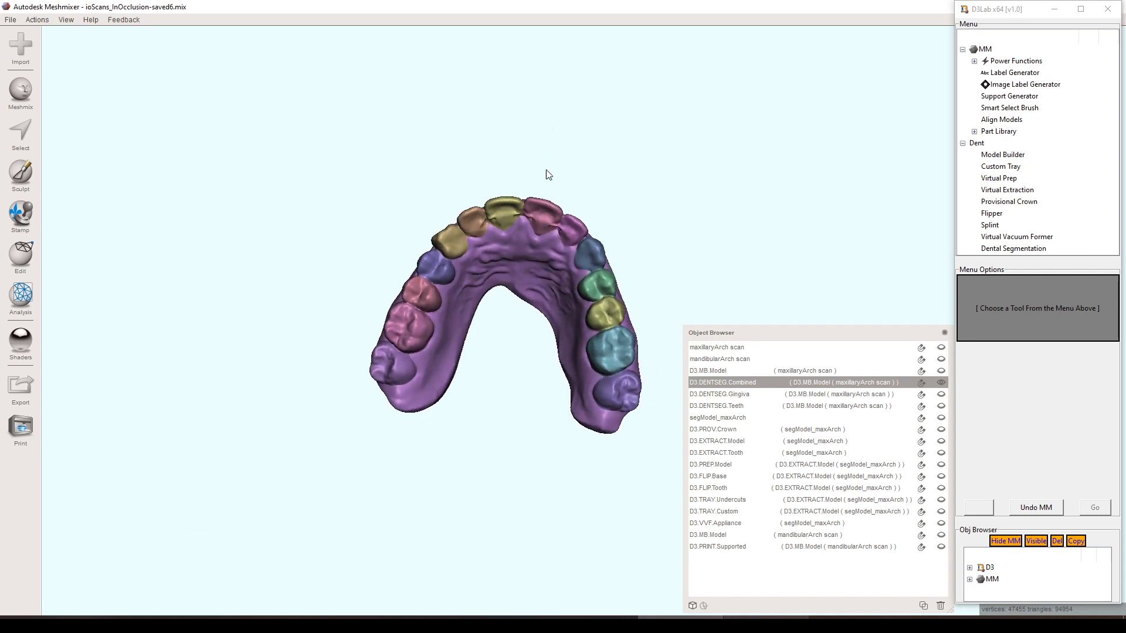
right_click_drag(577, 237, 528, 251)
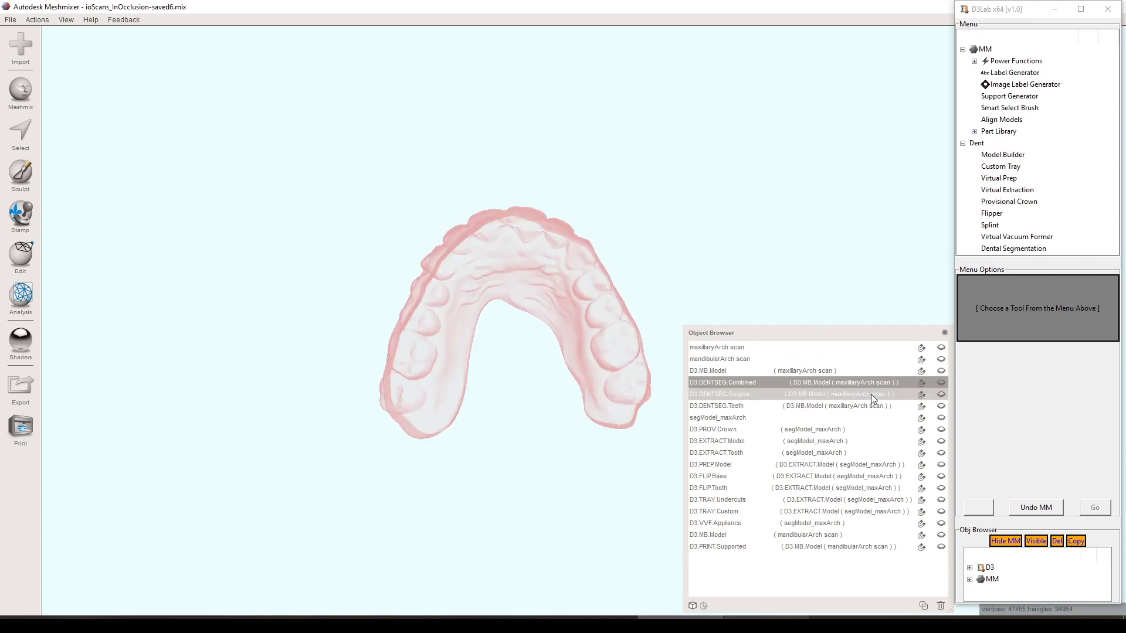
Step: Display only D3.DENTSEG.Gingiva and examine the open tooth area of the gingiva mesh from several angles
left_click(941, 394)
left_click(941, 394)
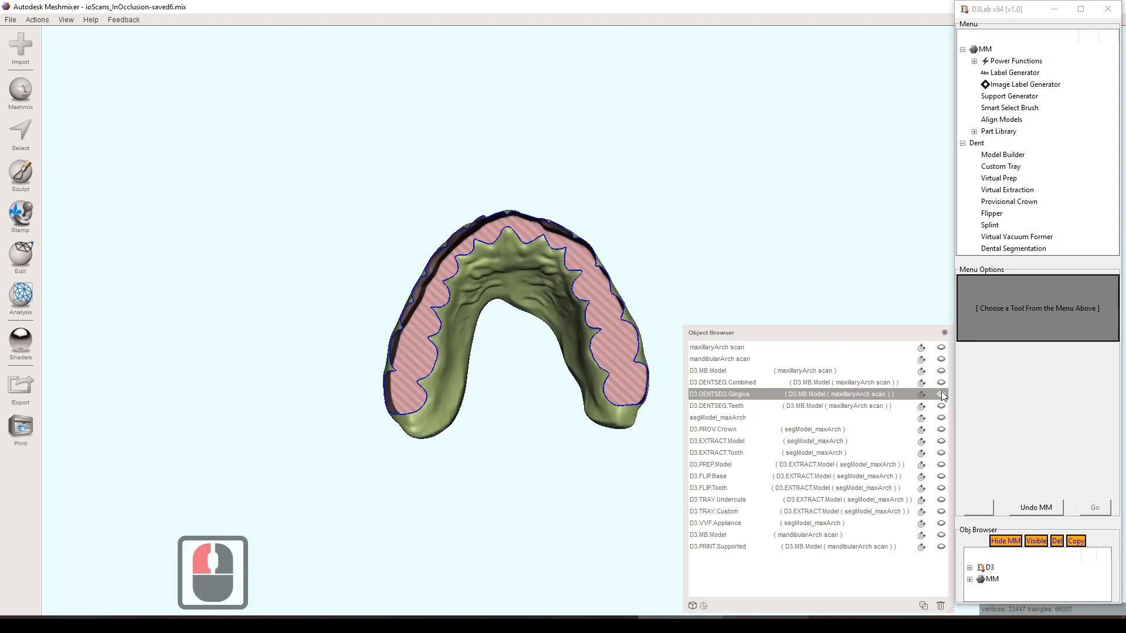
right_click_drag(712, 186, 624, 295)
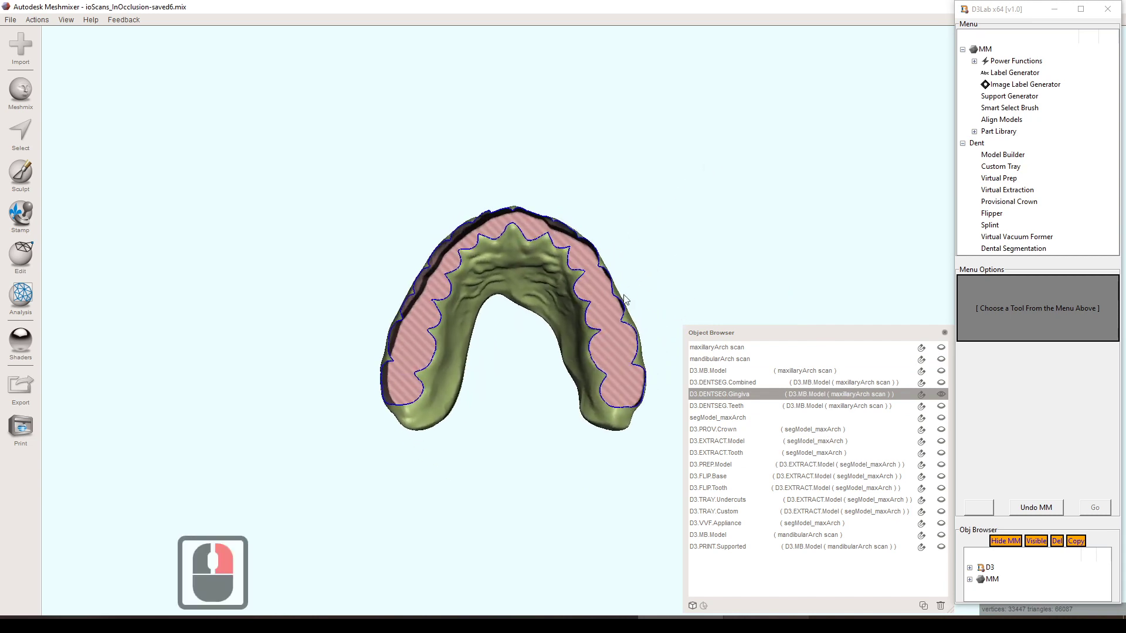
middle_click_drag(611, 305, 495, 249)
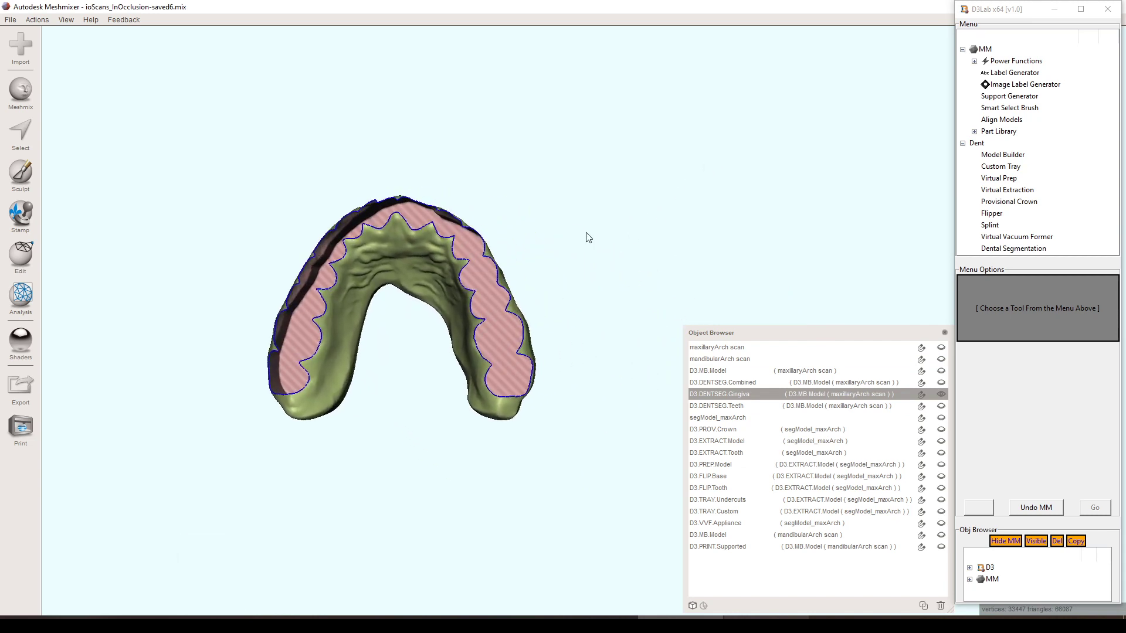
right_click_drag(613, 189, 498, 405)
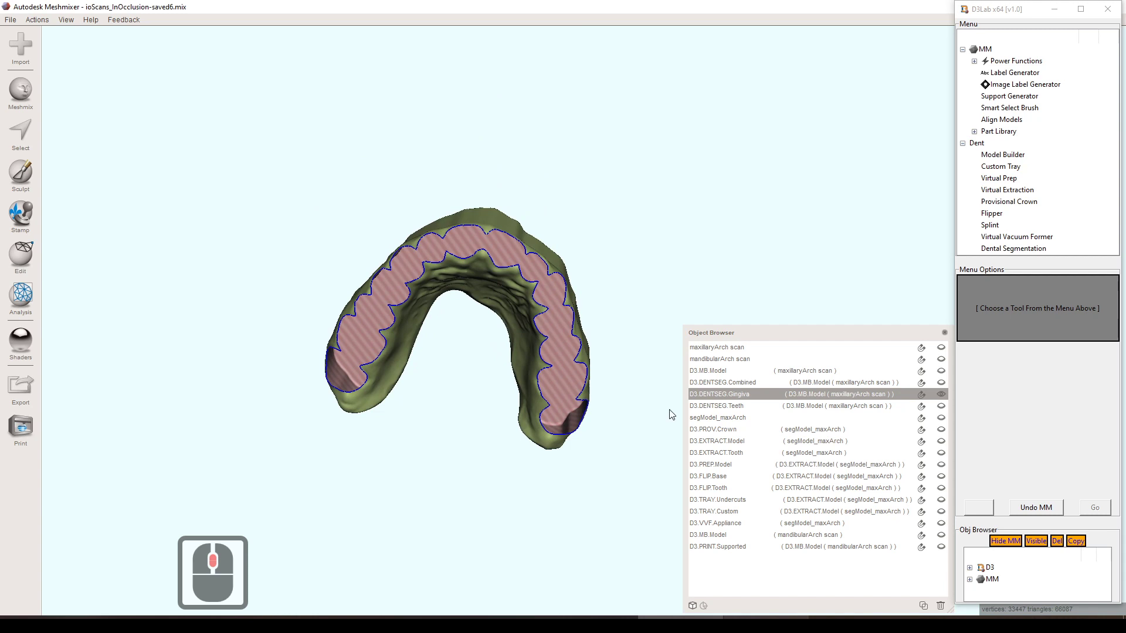
Step: Hide the gingiva and combined meshes and display only D3.DENTSEG.Teeth in occlusal view
left_click(739, 383)
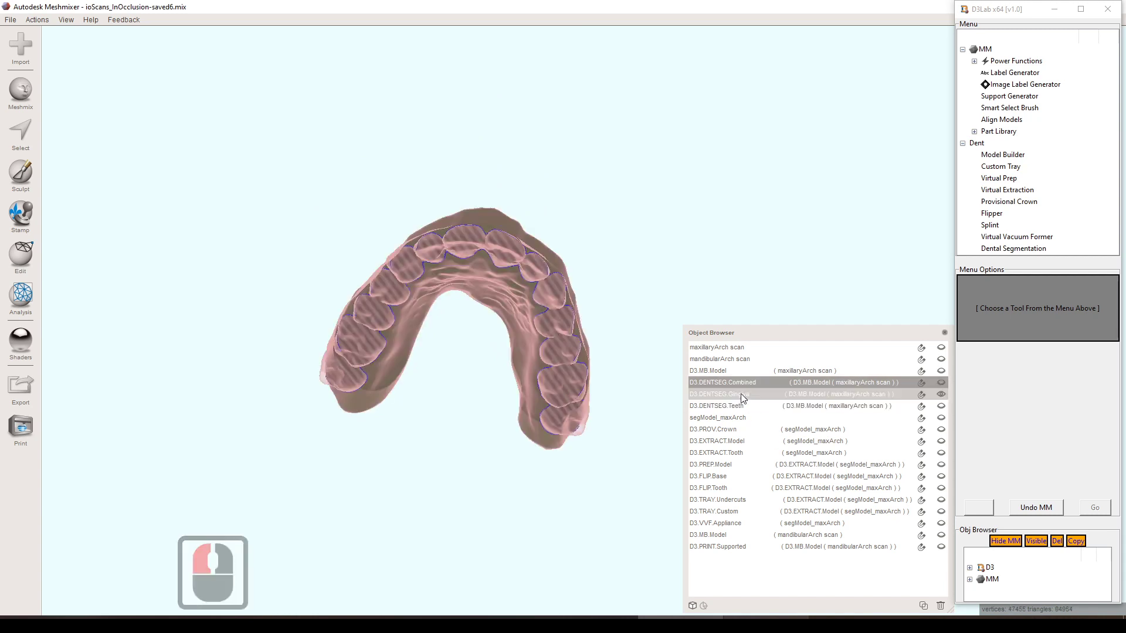
left_click(940, 395)
left_click(941, 406)
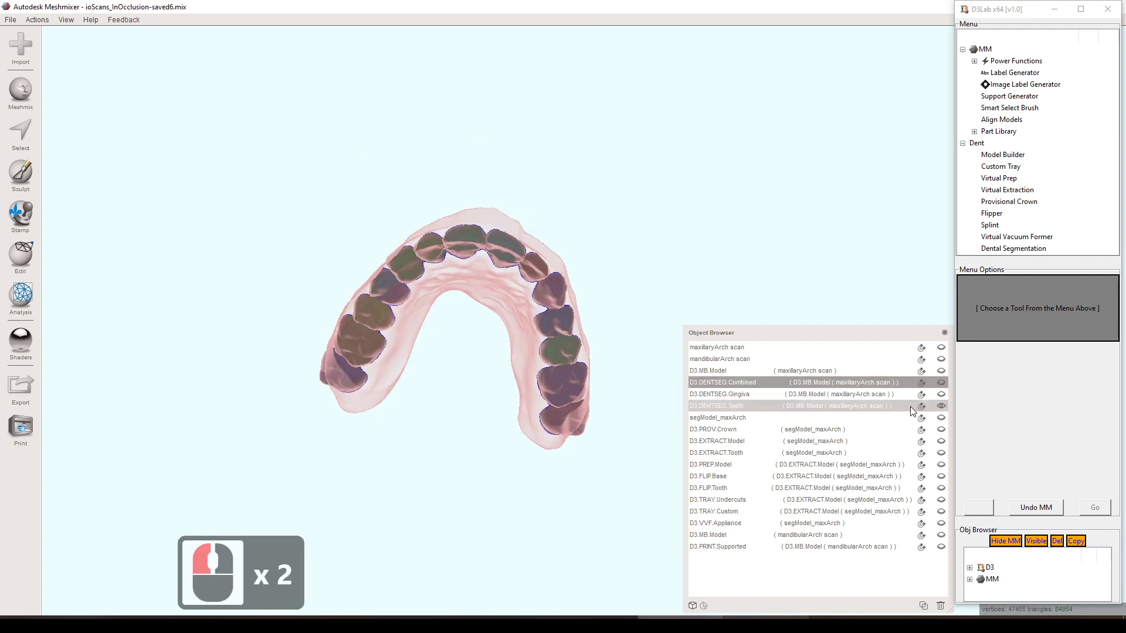
left_click(909, 405)
right_click_drag(592, 256, 503, 131)
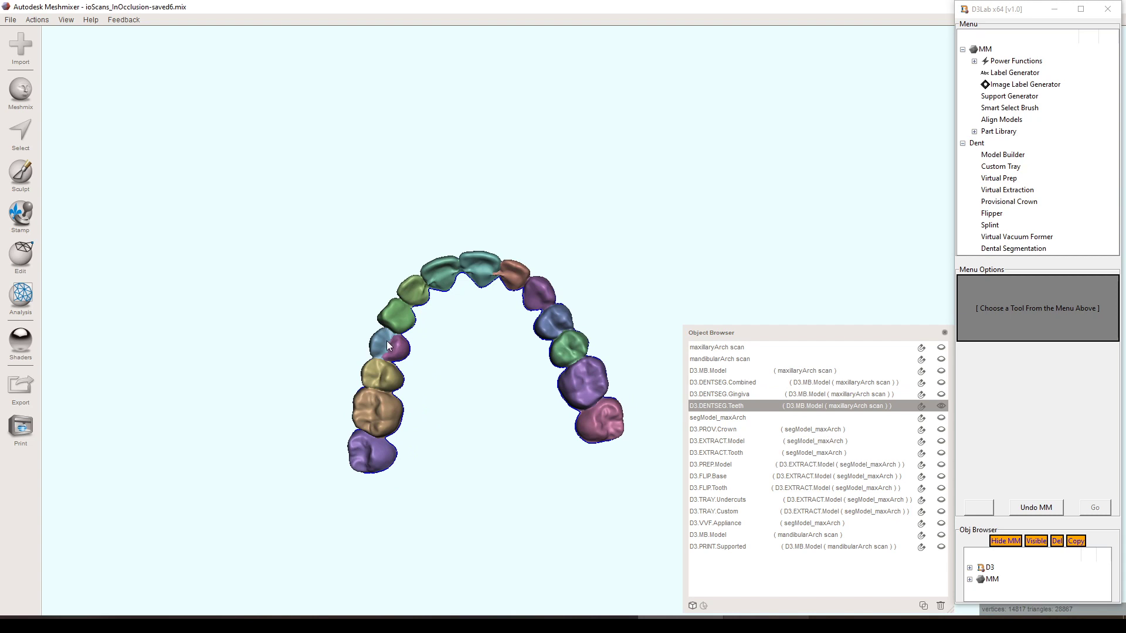
Step: Using the Unwrap Brush at size 24, select the whole two-coloured premolar and assign it to a single face group
key("s")
key("bracketleft")
key("bracketleft")
key("bracketleft")
key("bracketleft")
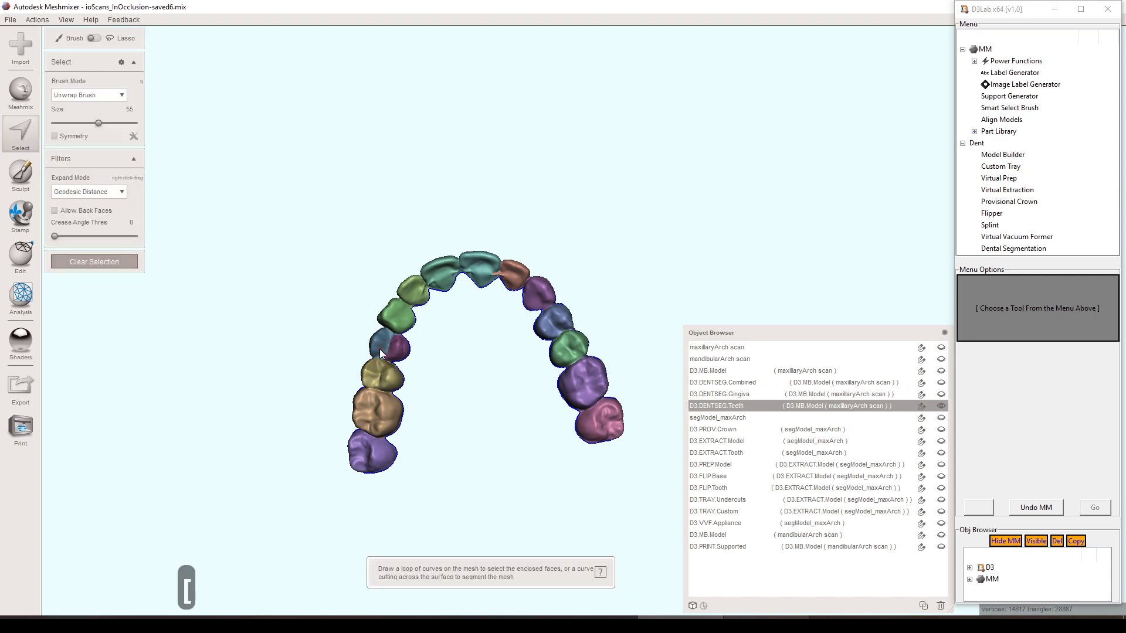
key("bracketleft")
key("bracketleft")
key("bracketleft")
key("bracketleft")
key("bracketleft")
key("bracketleft")
key("bracketleft")
key("bracketleft")
key("bracketleft")
key("bracketleft")
key("bracketleft")
key("bracketleft")
key("bracketleft")
key("bracketleft")
key("bracketleft")
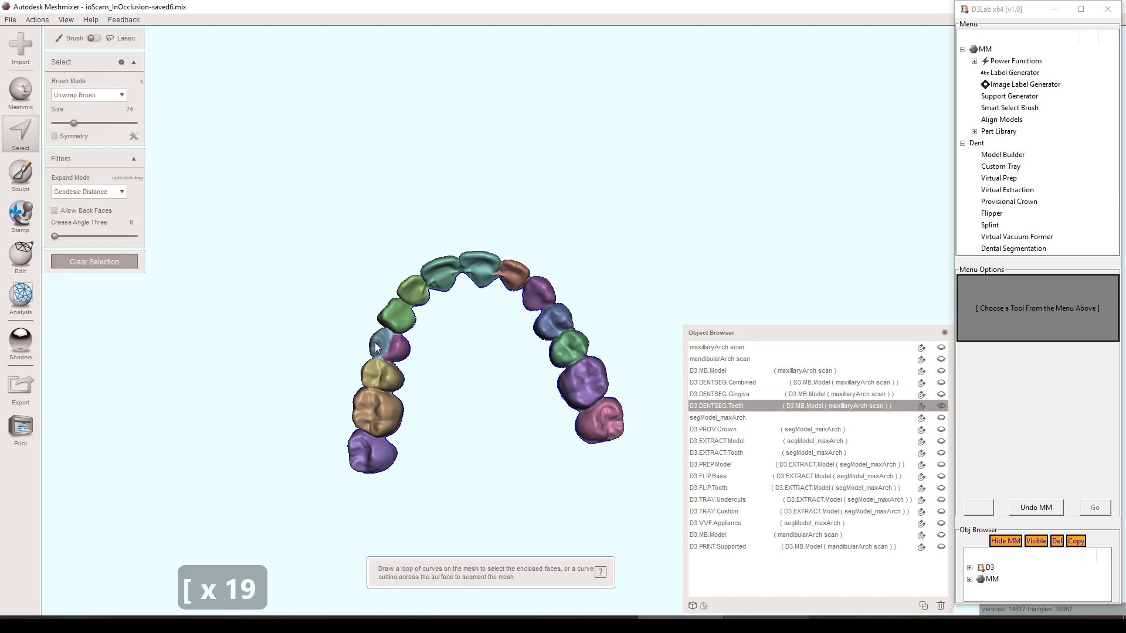
left_click(376, 346)
left_click(377, 346)
left_click(379, 345)
left_click(381, 345)
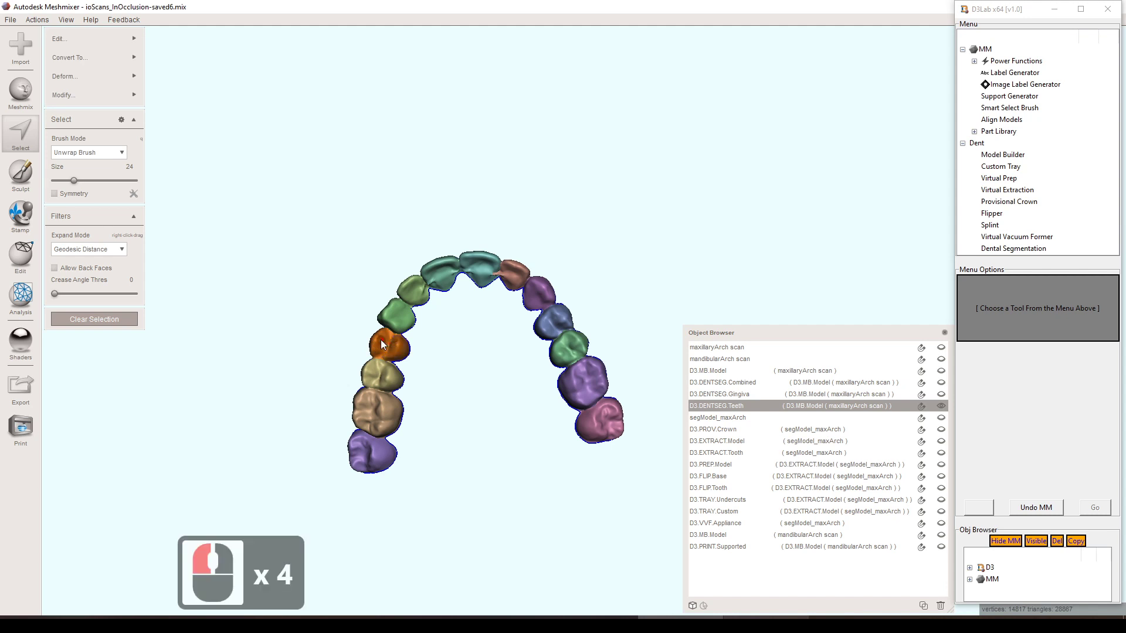
left_click(381, 345)
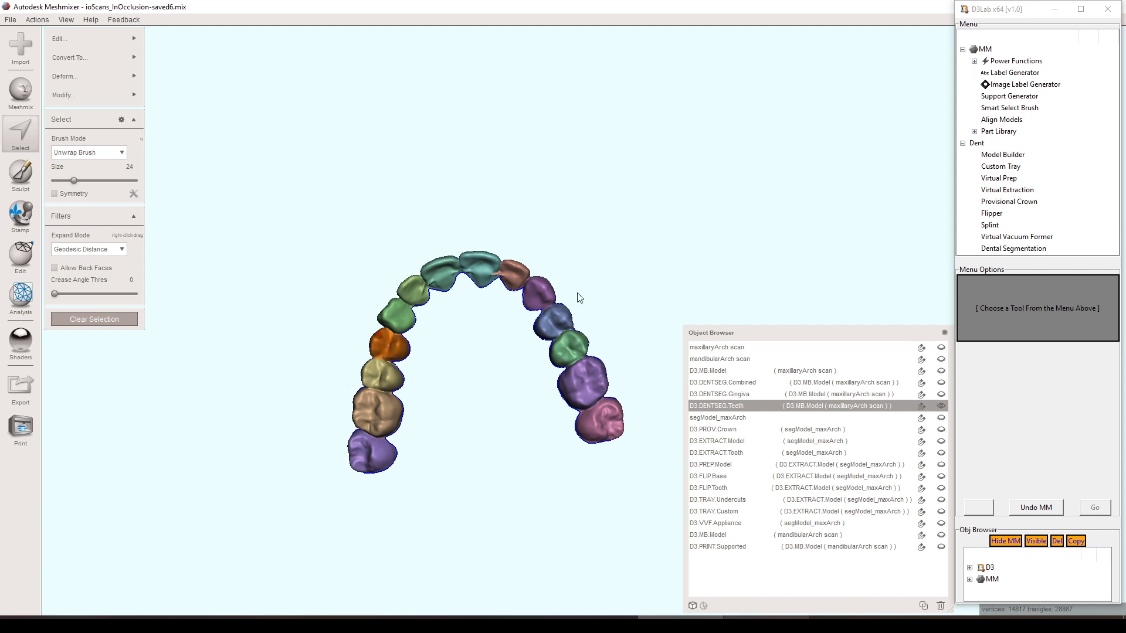
key("g")
key("ctrl+g")
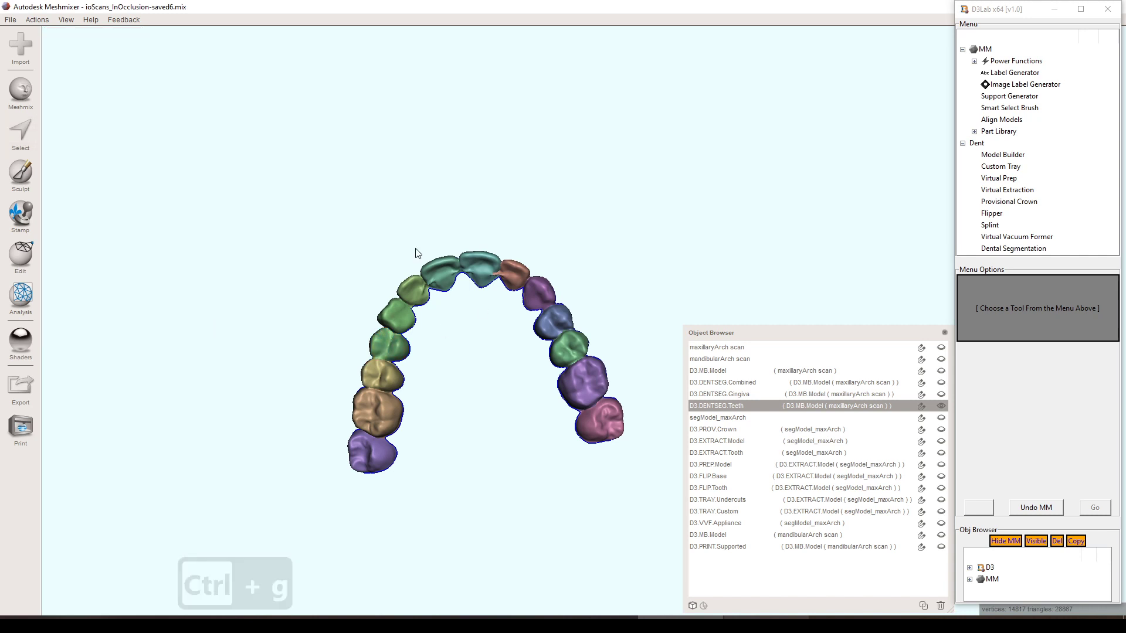
Step: Check the regrouped premolar by selecting its face group, clear the selection, and view the teeth from the front
right_click_drag(463, 390, 441, 334)
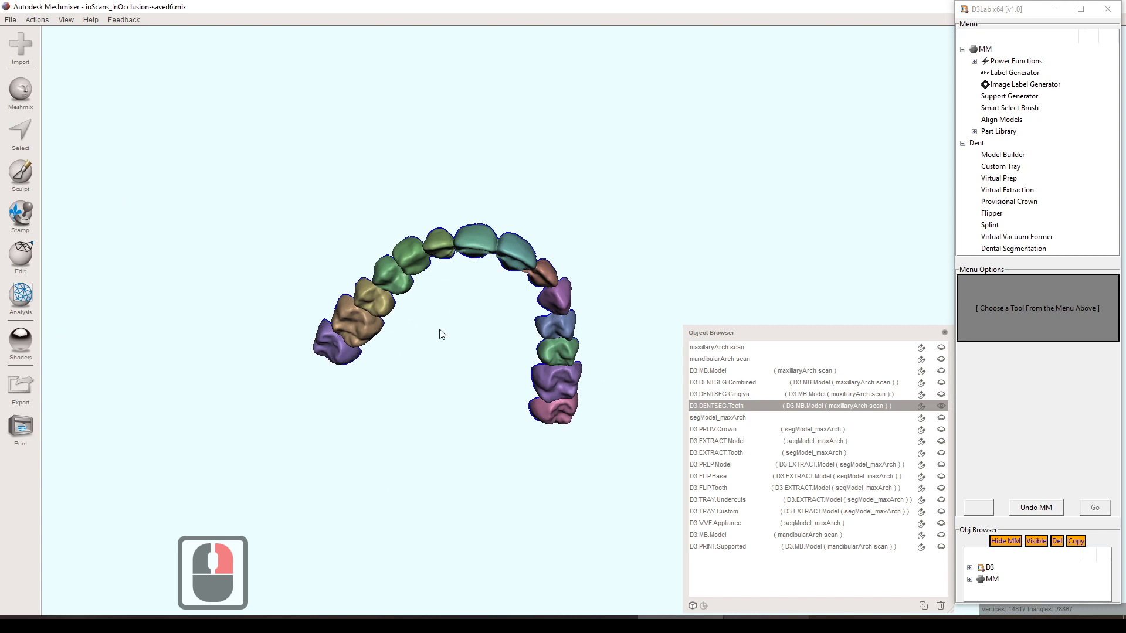
key("s")
right_click_drag(382, 253, 416, 220)
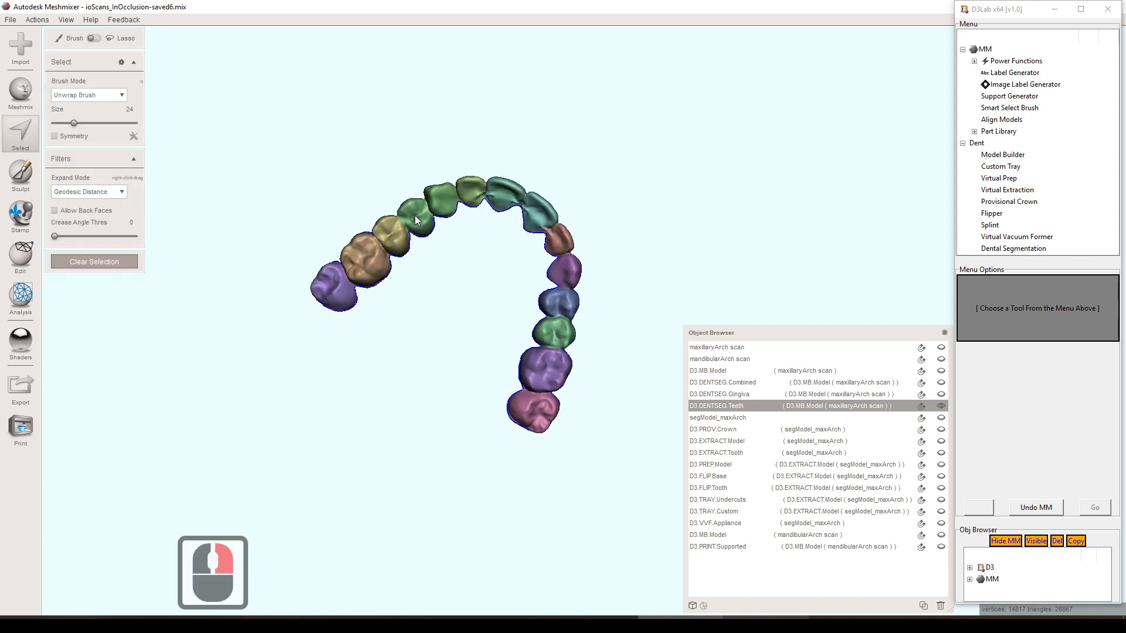
double_click(415, 220)
key("Escape")
key("s")
right_click_drag(600, 570, 455, 384)
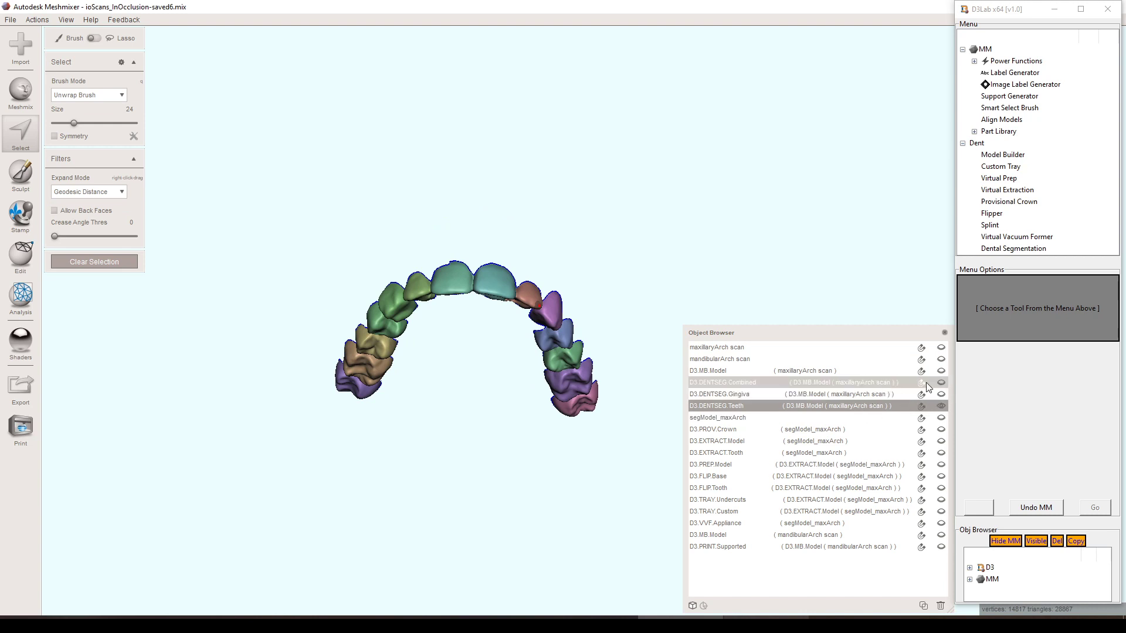
Step: Hide D3.DENTSEG.Teeth and display only D3.DENTSEG.Gingiva with its open tooth area facing the view
left_click(902, 396)
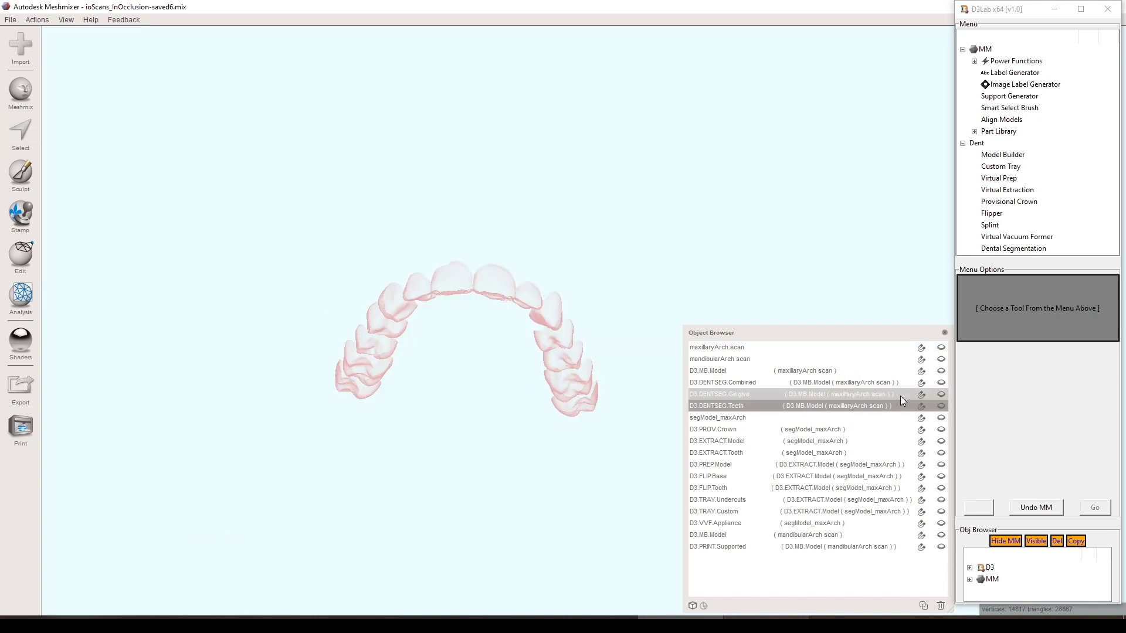
left_click(900, 396)
left_click(940, 395)
mouse_move(467, 249)
right_mouse_down()
mouse_move(452, 202)
mouse_move(470, 229)
right_mouse_up()
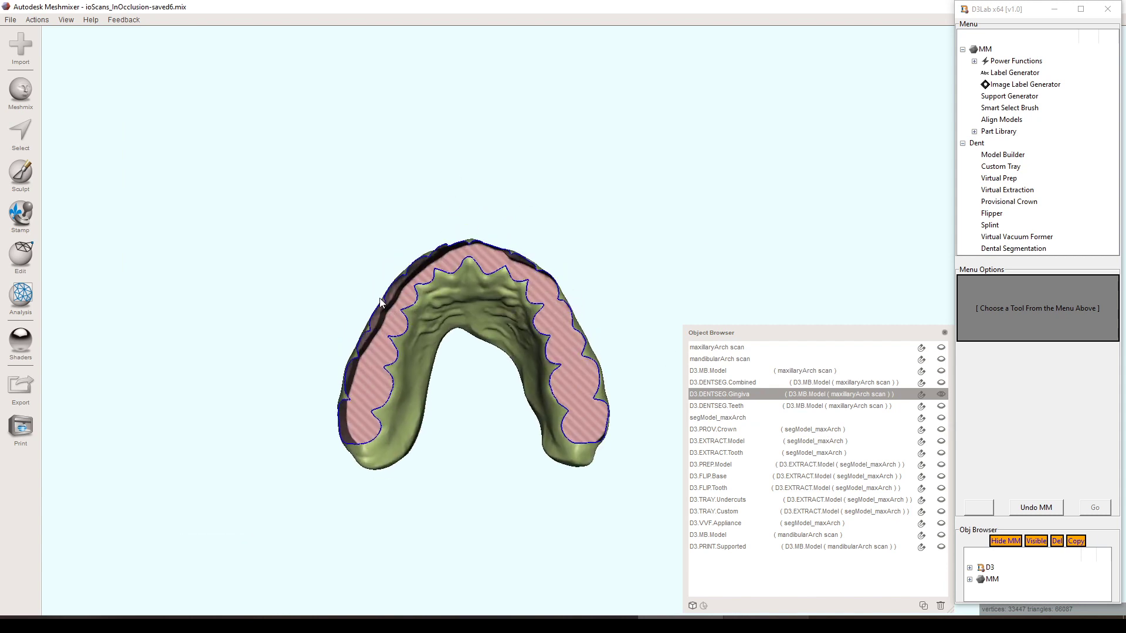
right_click_drag(421, 359, 459, 352)
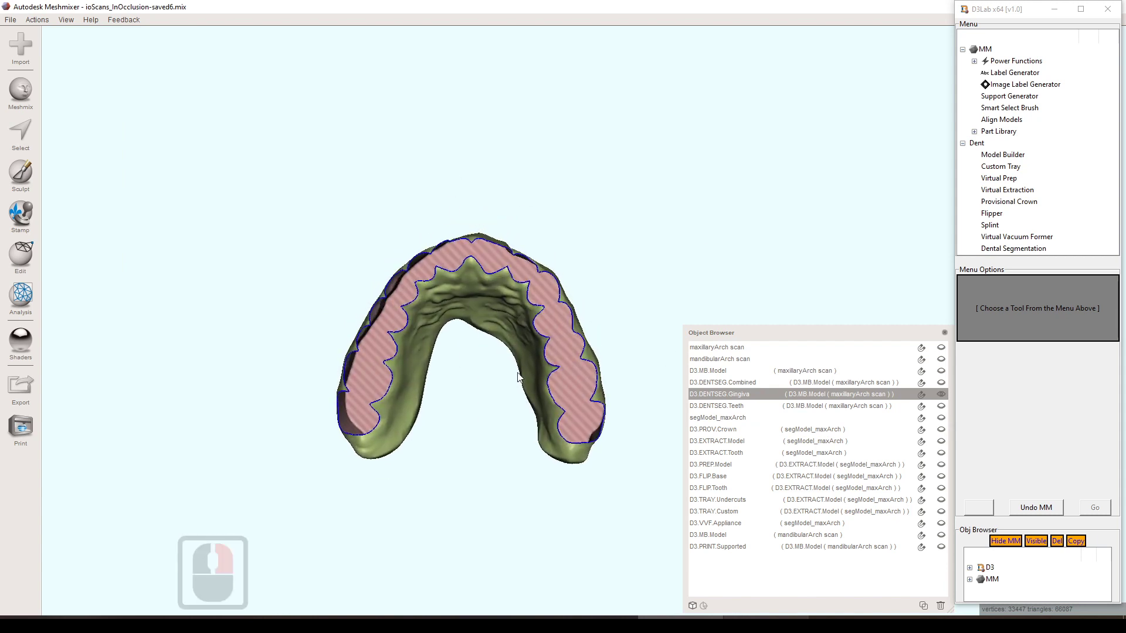
Step: Close the open tooth area of D3.DENTSEG.Gingiva with the Inspector, repairing all defects with Smooth Fill, and examine the filled surface
right_click_drag(529, 397, 528, 397)
key("i")
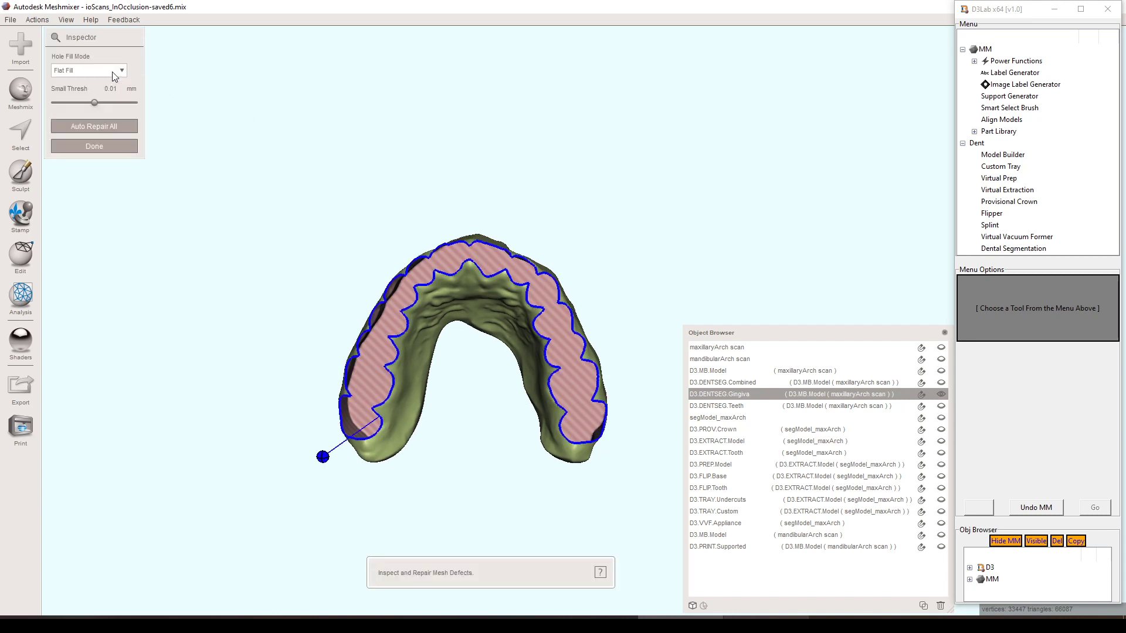
left_click(114, 74)
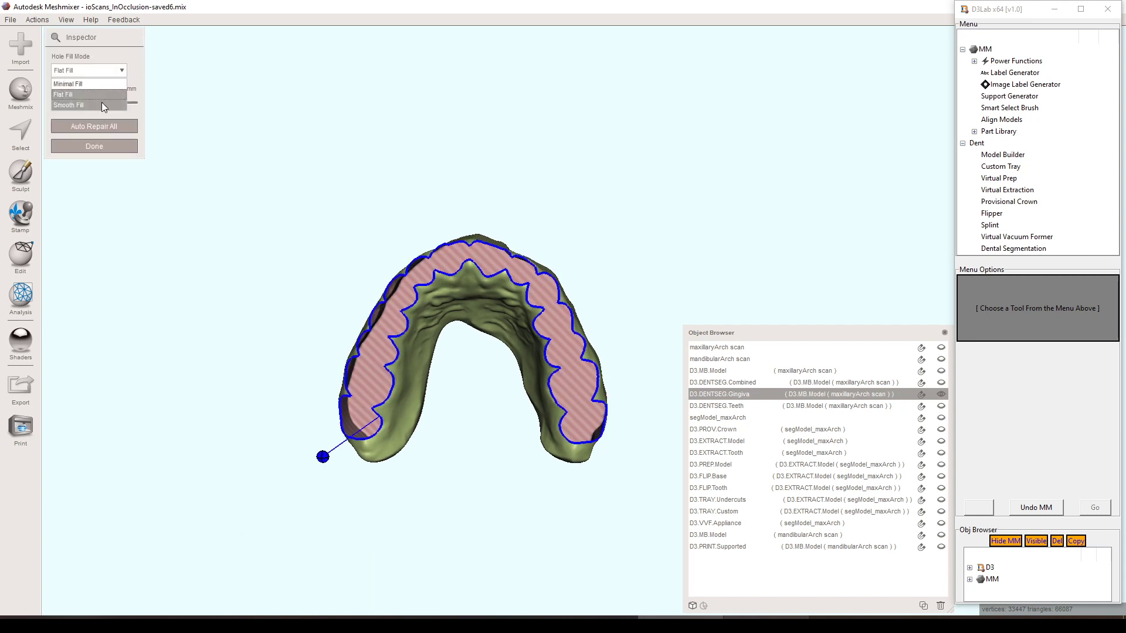
left_click(106, 105)
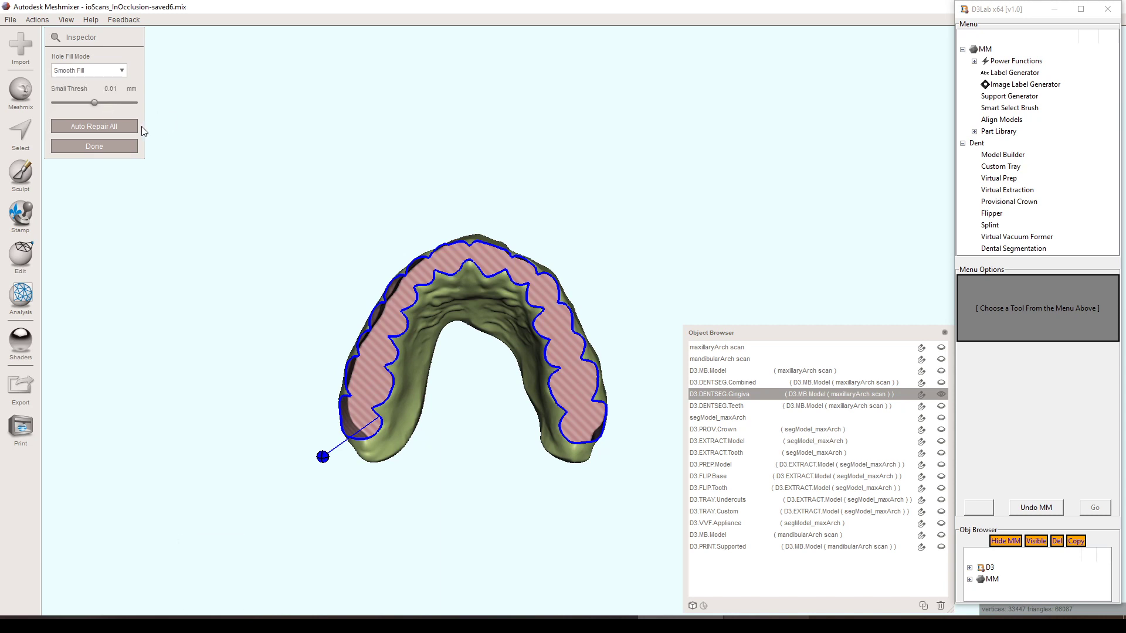
left_click(121, 126)
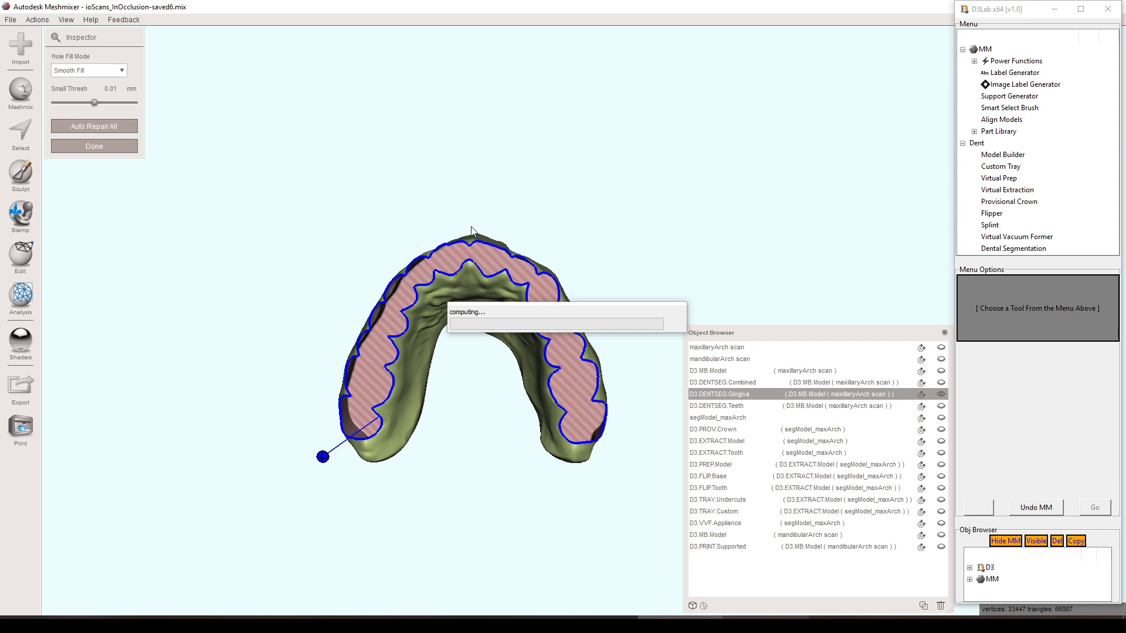
right_click_drag(628, 266, 523, 234)
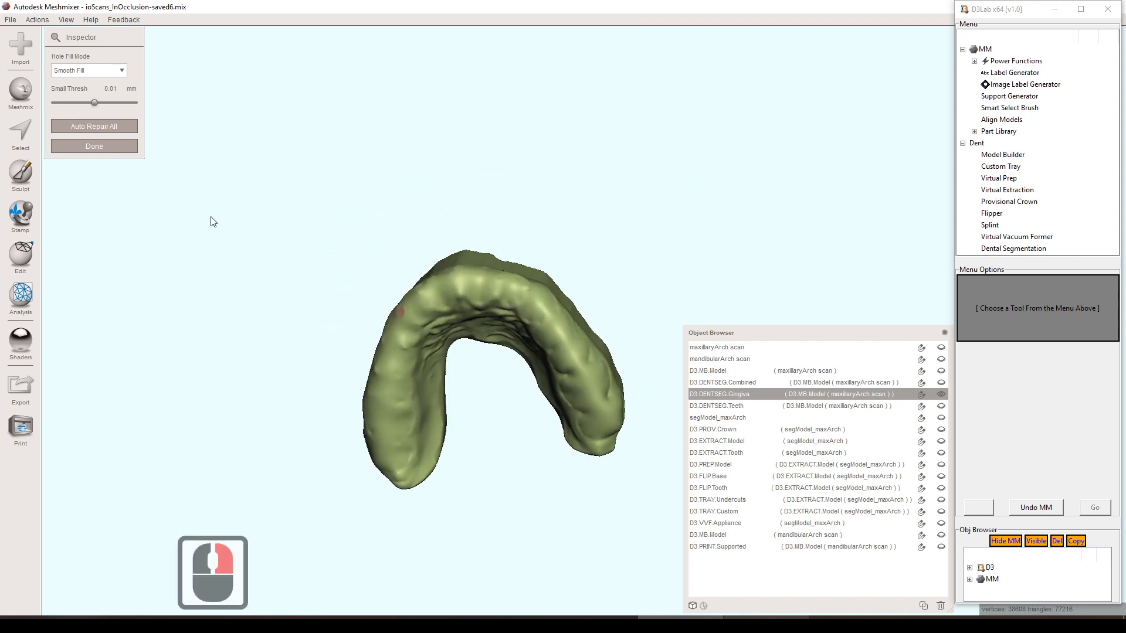
left_click(105, 146)
right_click_drag(201, 113, 380, 97)
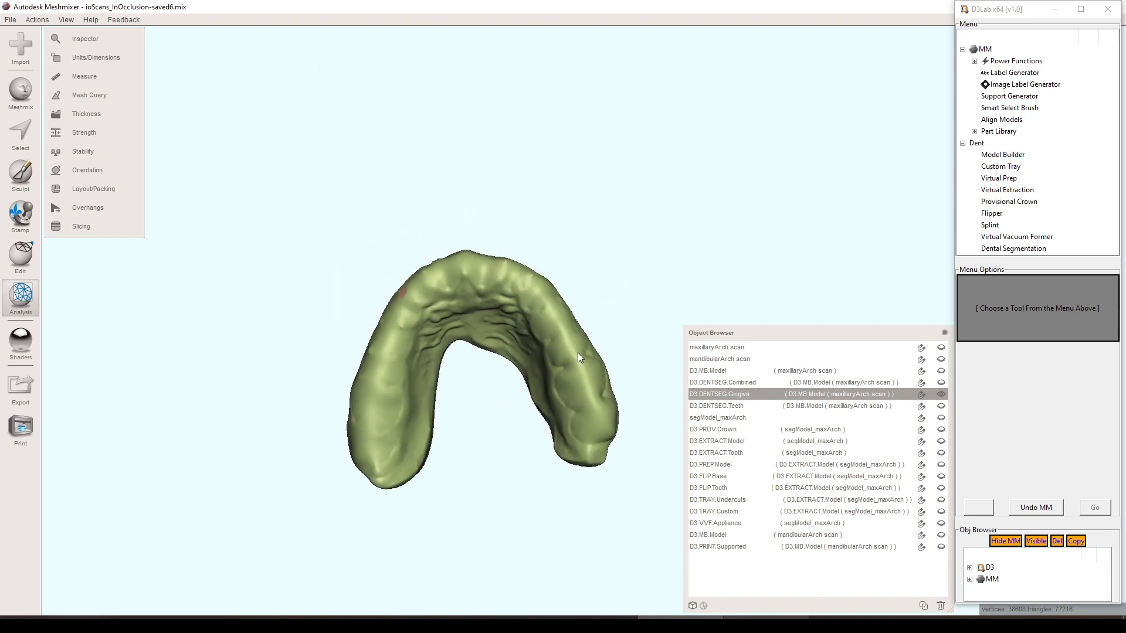
right_click_drag(549, 297, 564, 349)
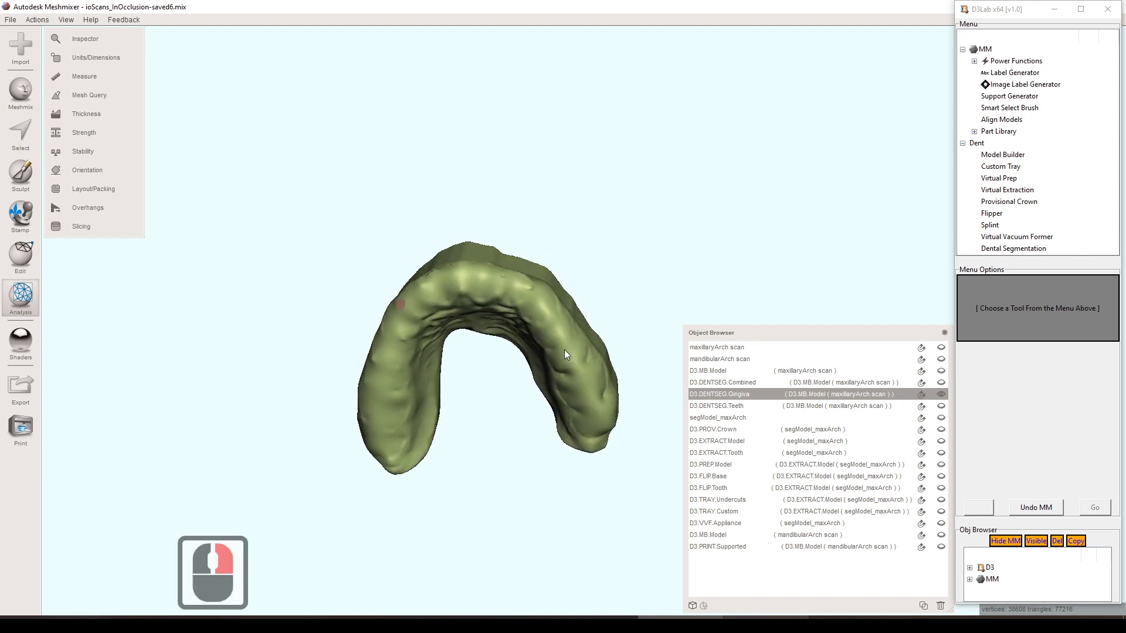
right_click_drag(419, 272, 463, 257)
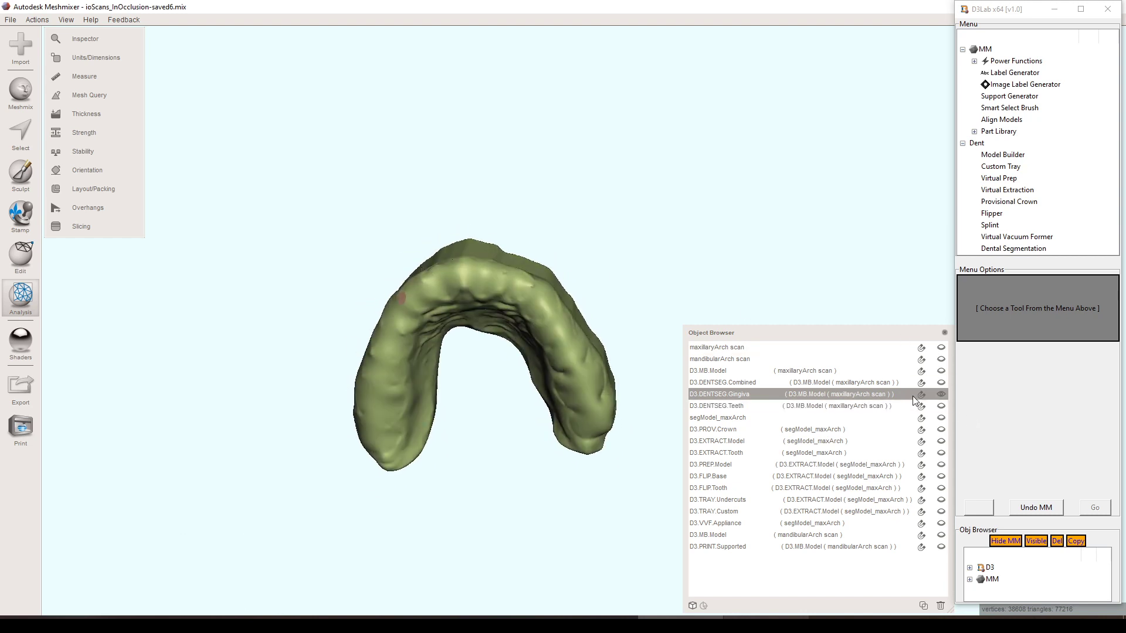
Step: Display only D3.DENTSEG.Teeth, hiding the gingiva, and examine the segmented teeth from the front and occlusal sides
left_click(941, 406)
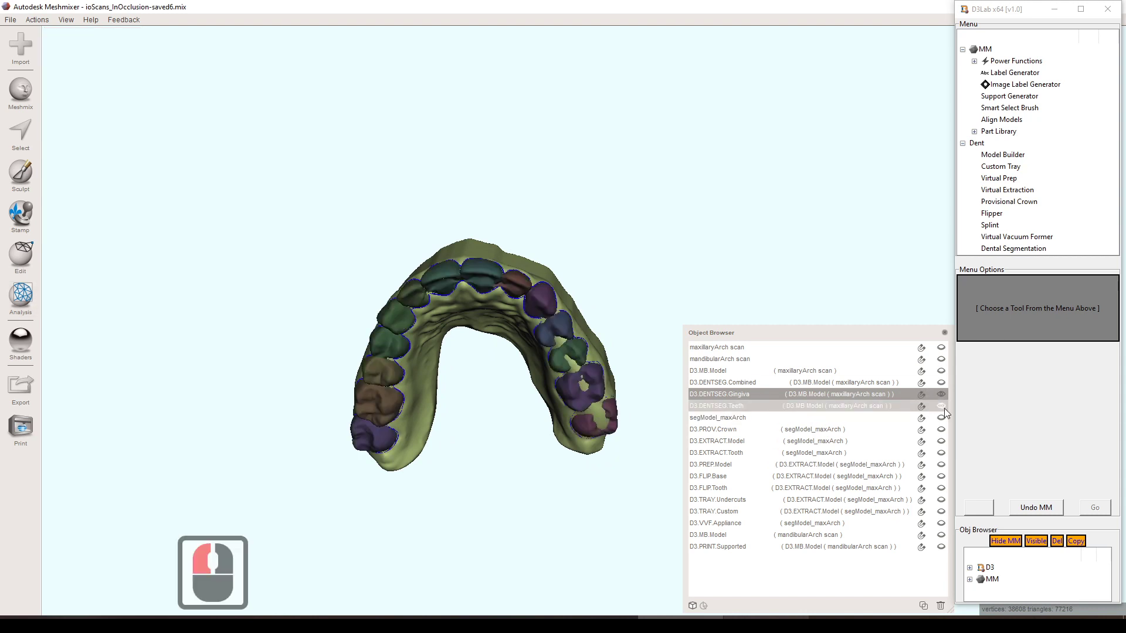
left_click(941, 394)
left_click(888, 405)
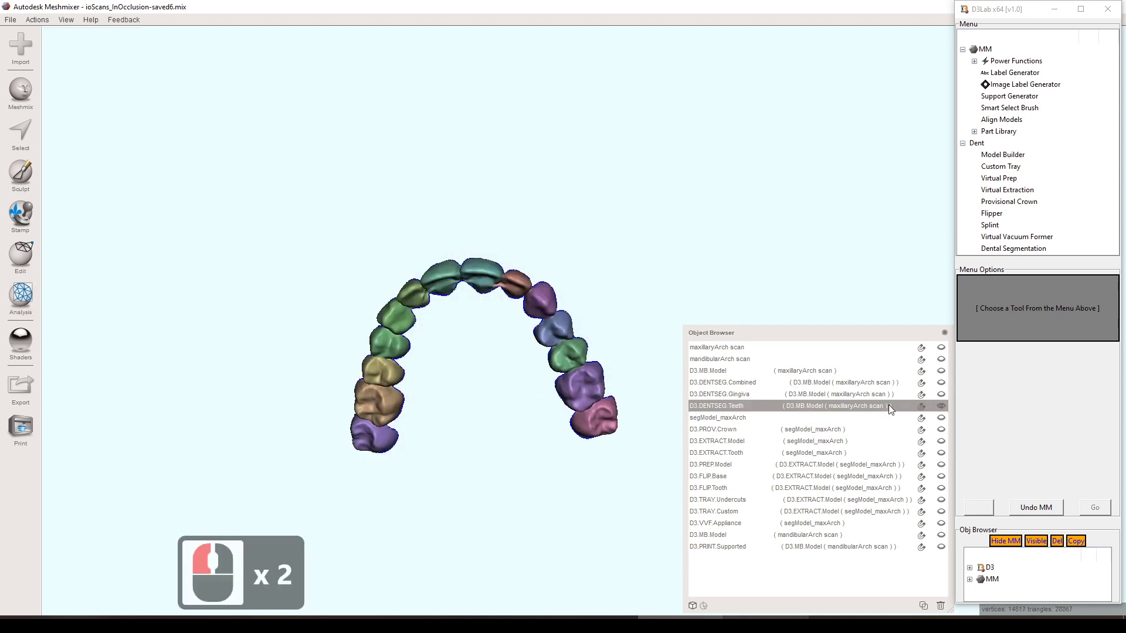
right_click_drag(597, 246, 613, 269)
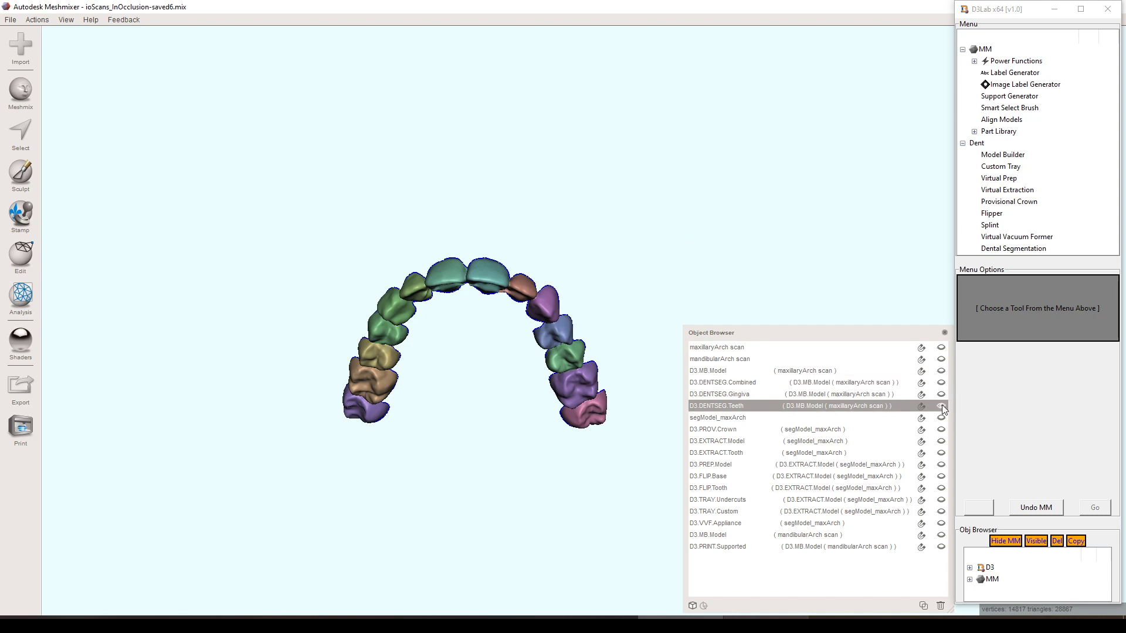
right_click_drag(542, 295, 521, 371)
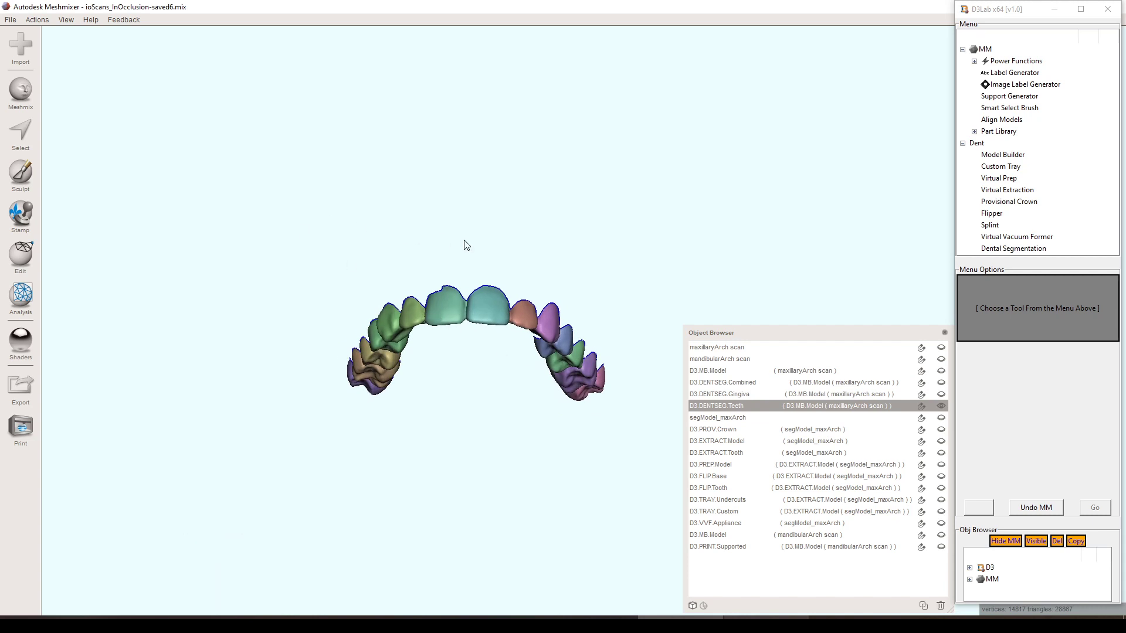
right_click_drag(554, 263, 561, 309)
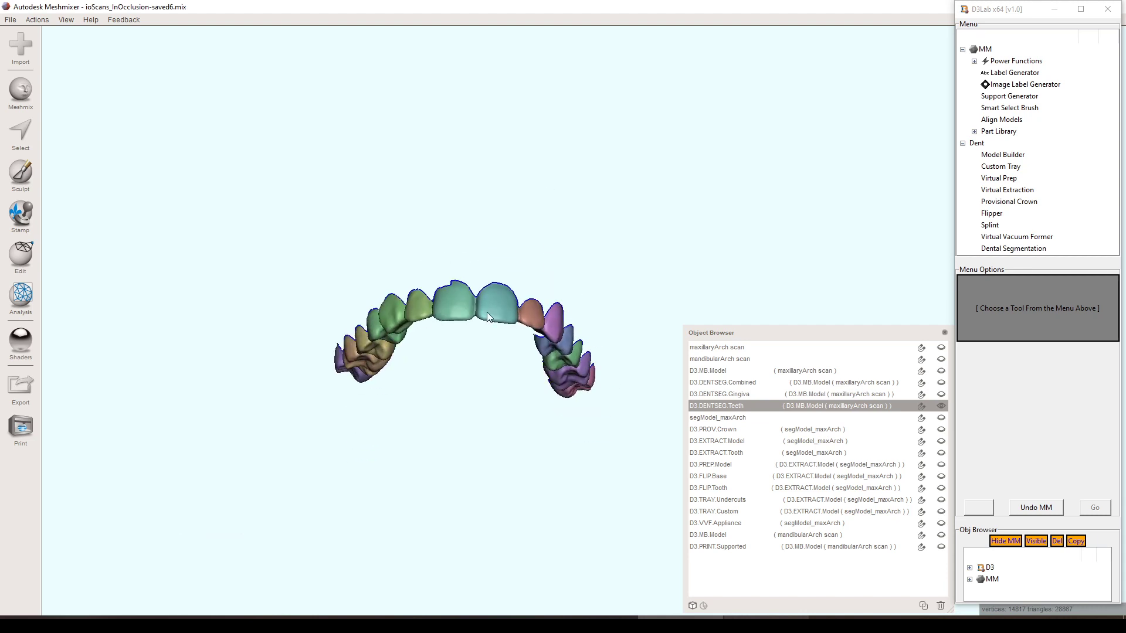
right_click_drag(638, 356, 625, 317)
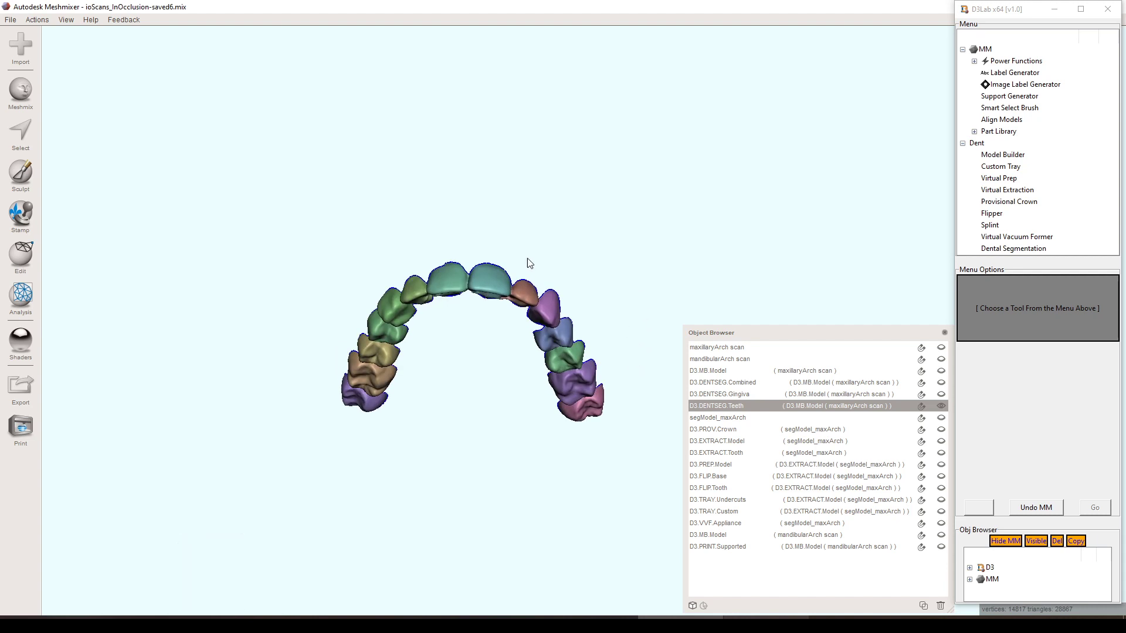
right_click_drag(492, 245, 465, 194)
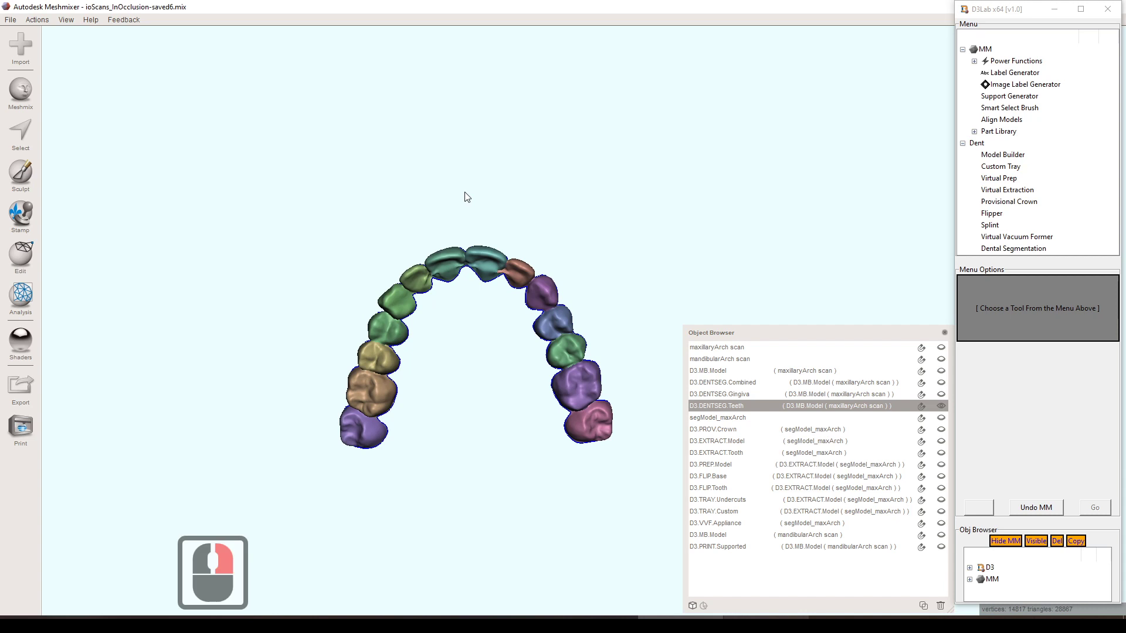
Step: Hide D3.DENTSEG.Teeth, display segModel_maxArch to examine its occlusal side, and hide it again
left_click(943, 406)
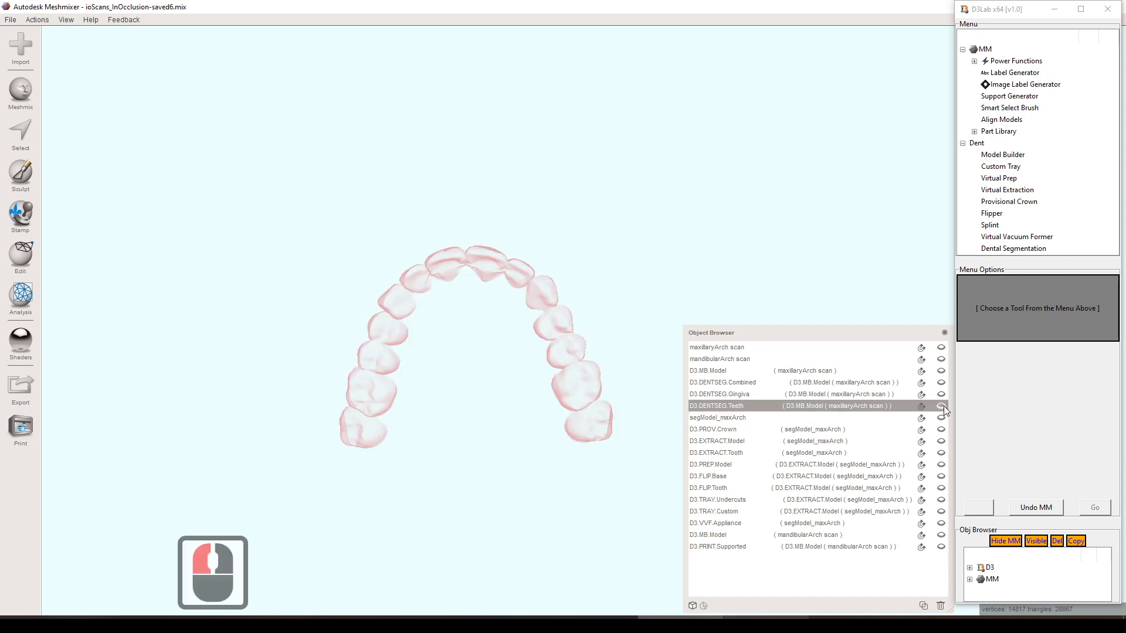
left_click(867, 416)
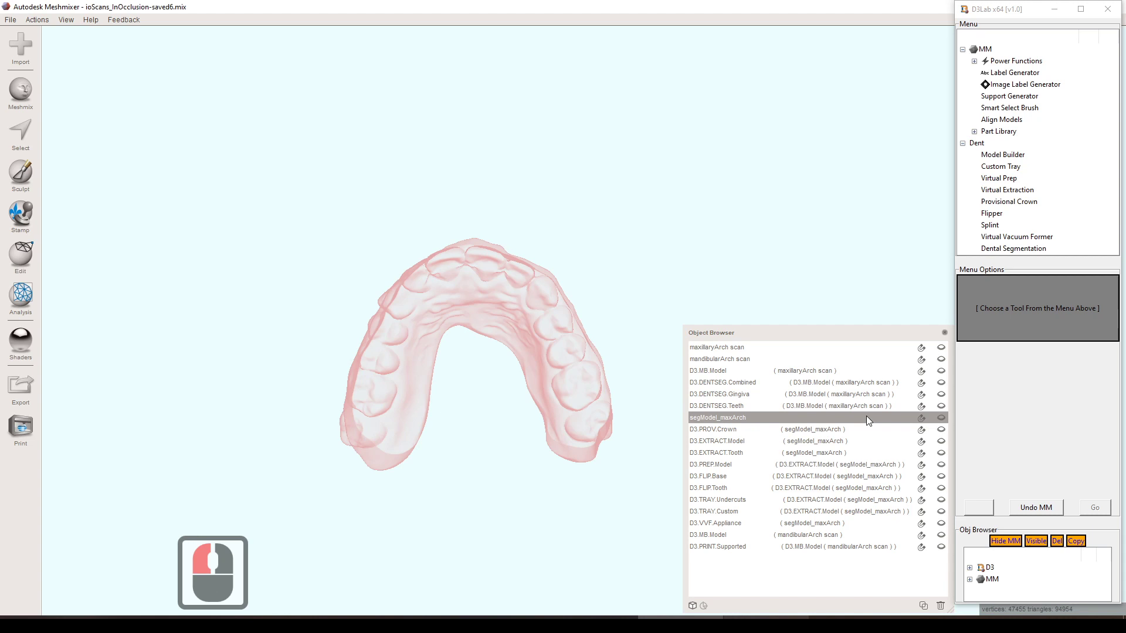
left_click(941, 418)
right_click_drag(478, 239, 469, 214)
left_click(942, 417)
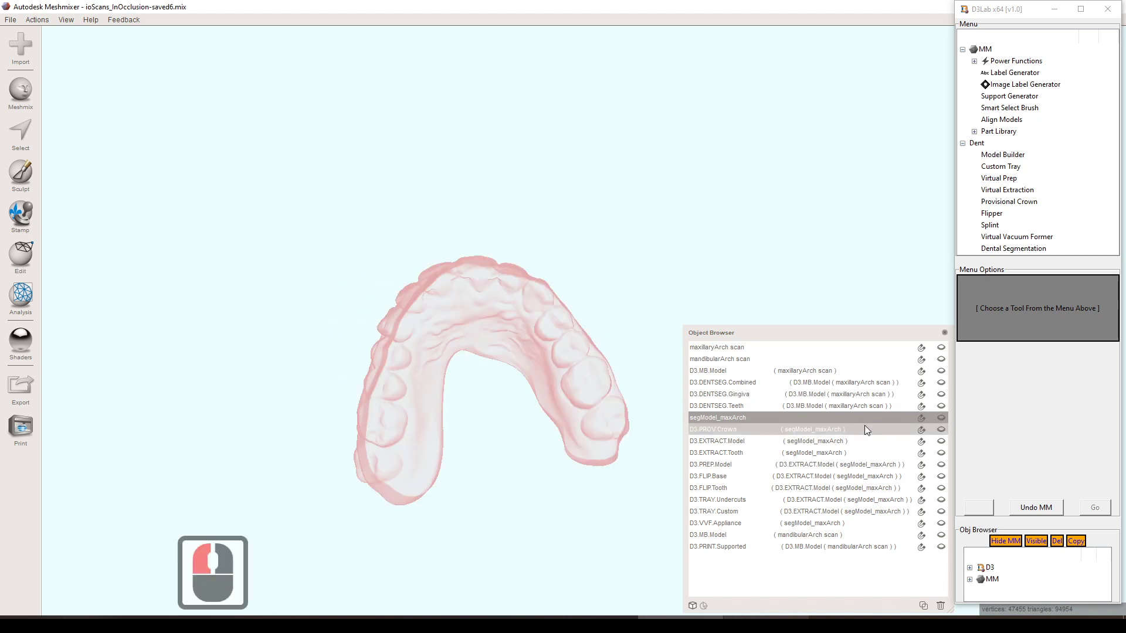
Step: Display only D3.PROV.Crown and examine the joined crowns from the front
left_click(866, 431)
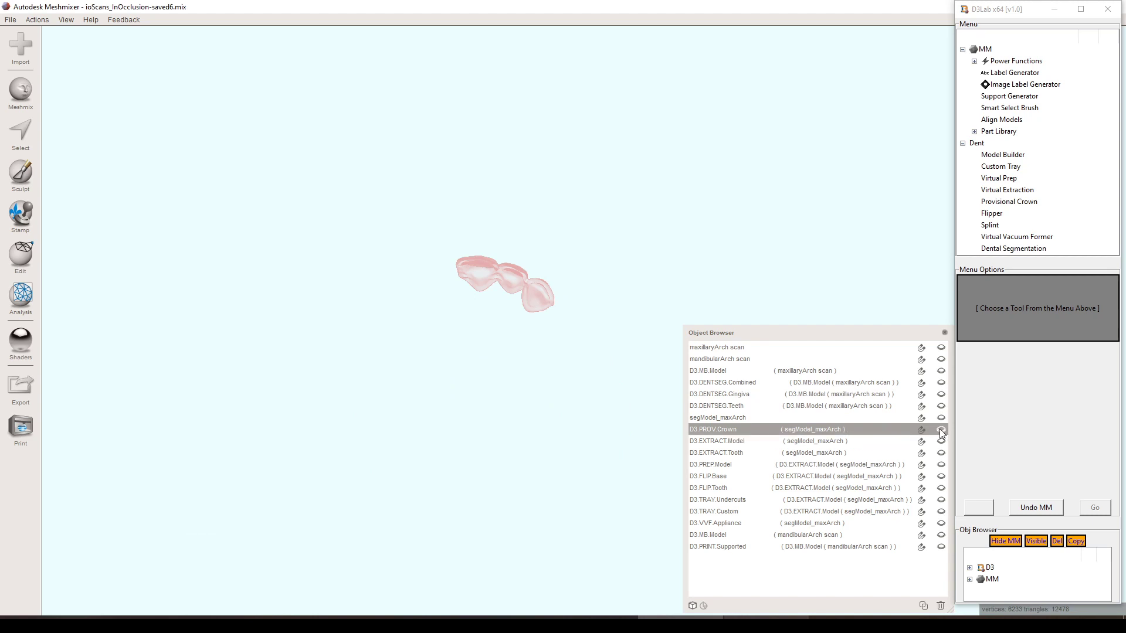
left_click(940, 428)
right_click_drag(655, 202, 577, 349)
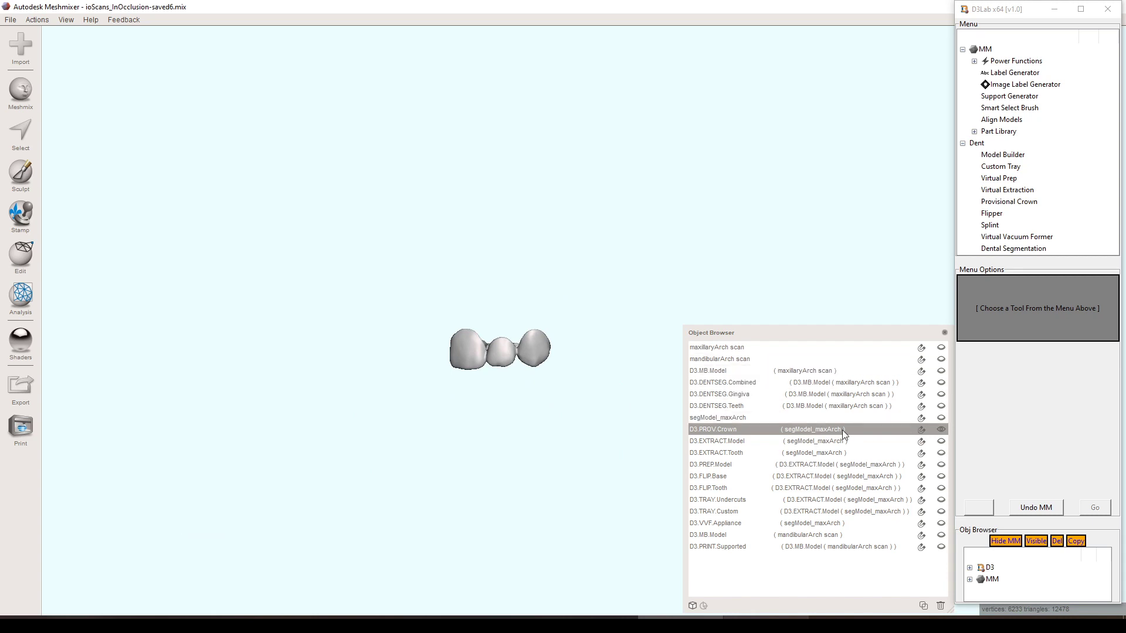
right_click_drag(635, 512, 619, 346)
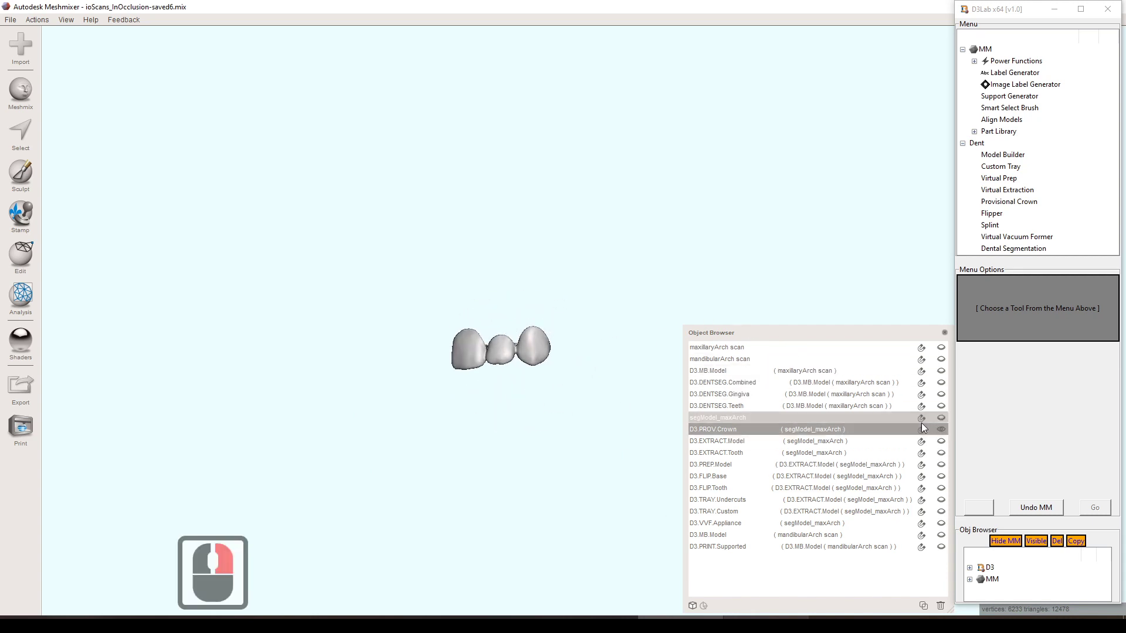
Step: Hide D3.PROV.Crown and display only segModel_maxArch, turned to show the front teeth
left_click(941, 430)
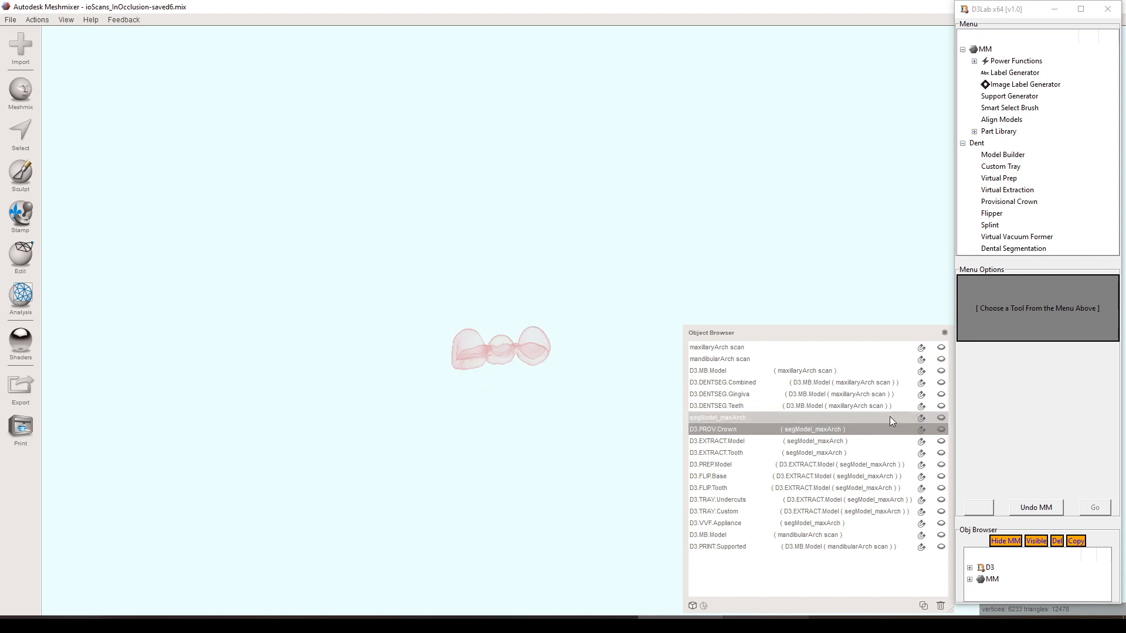
left_click(889, 418)
left_click(941, 418)
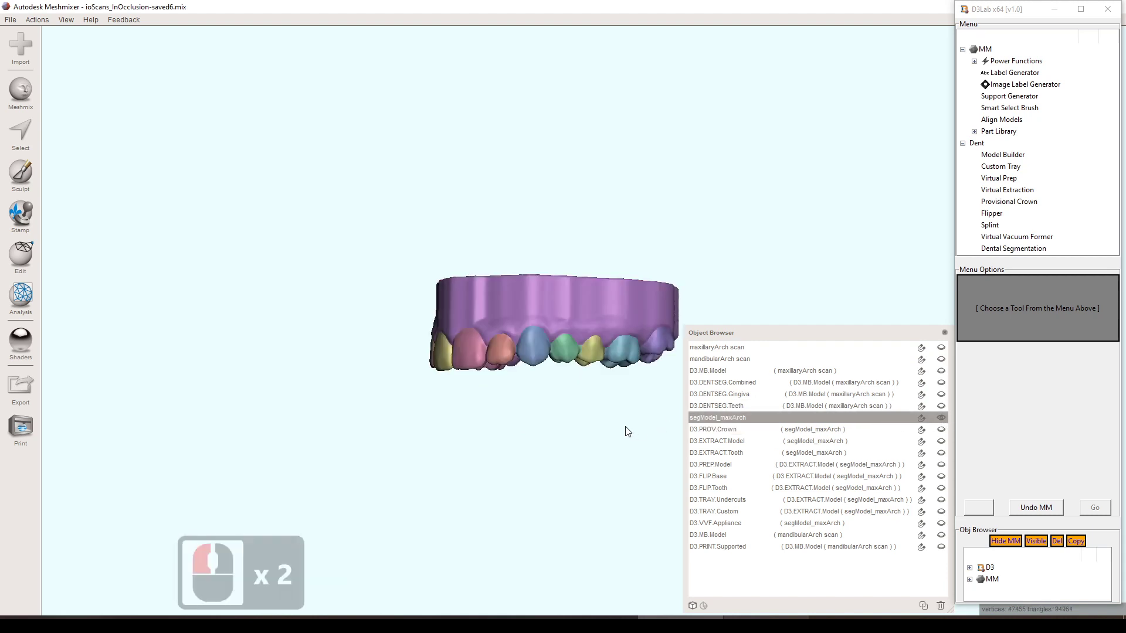
right_click_drag(626, 430, 707, 385)
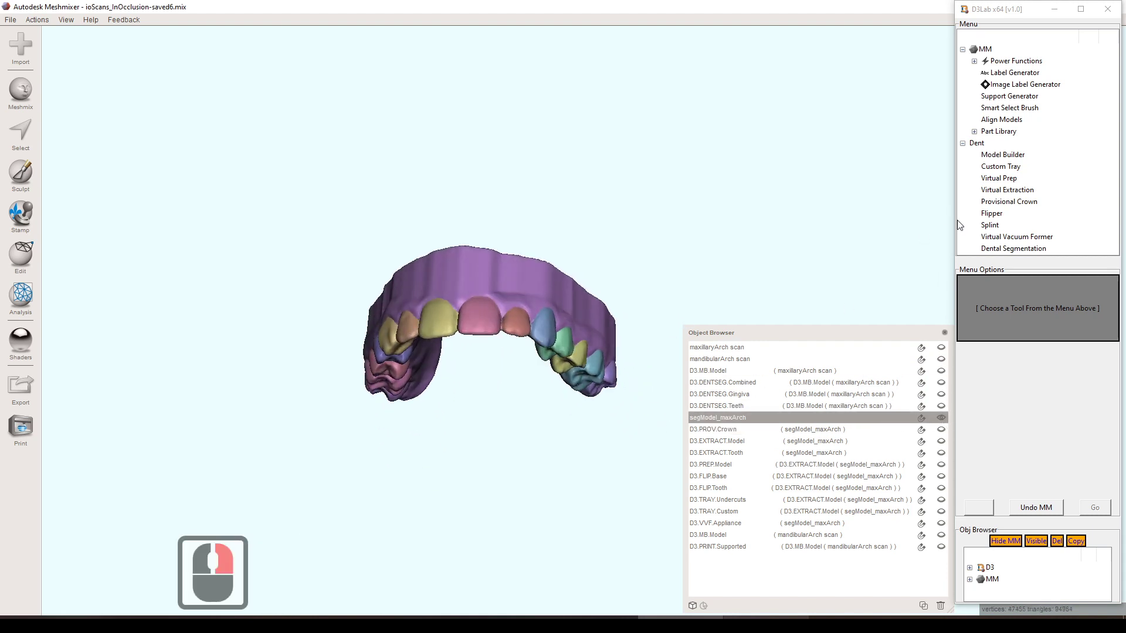
Step: Start the D3Lab Provisional Crown tool on segModel_maxArch
left_click(1018, 202)
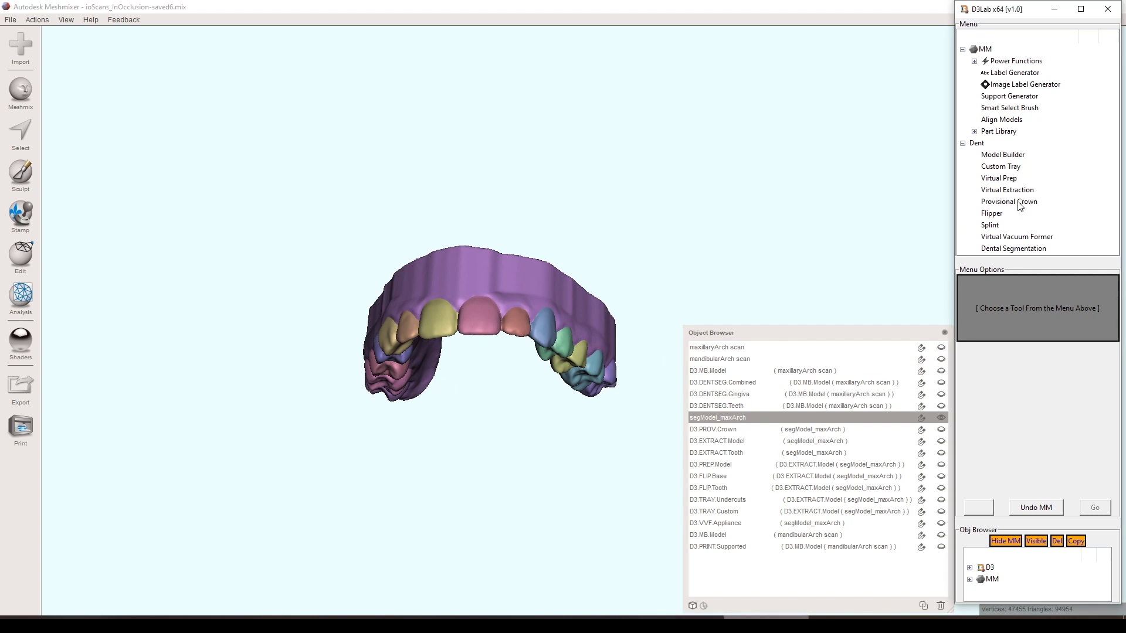
right_click_drag(554, 346, 547, 320)
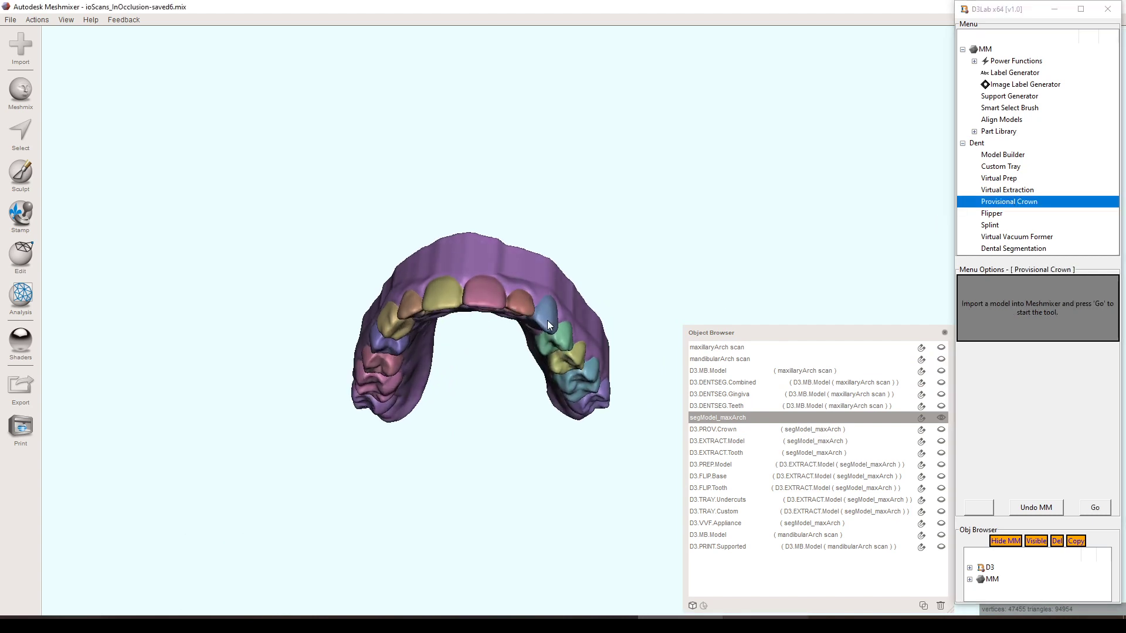
left_click(1096, 509)
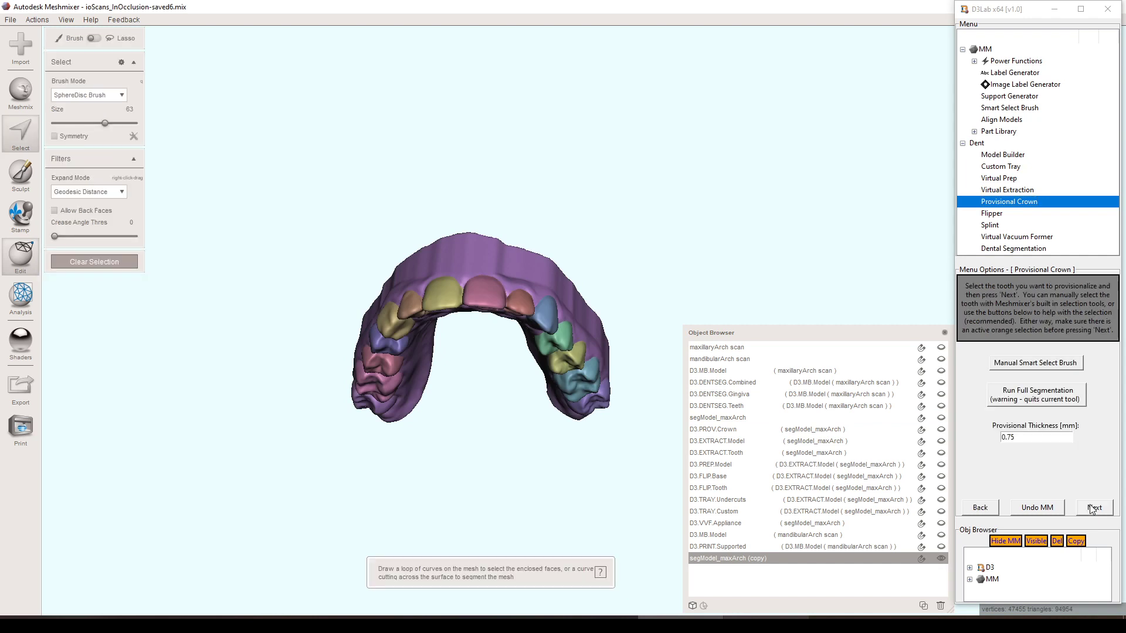
Step: Reduce the SphereDisc selection brush to size 34 for picking teeth on the arch copy
right_click_drag(511, 304, 498, 275)
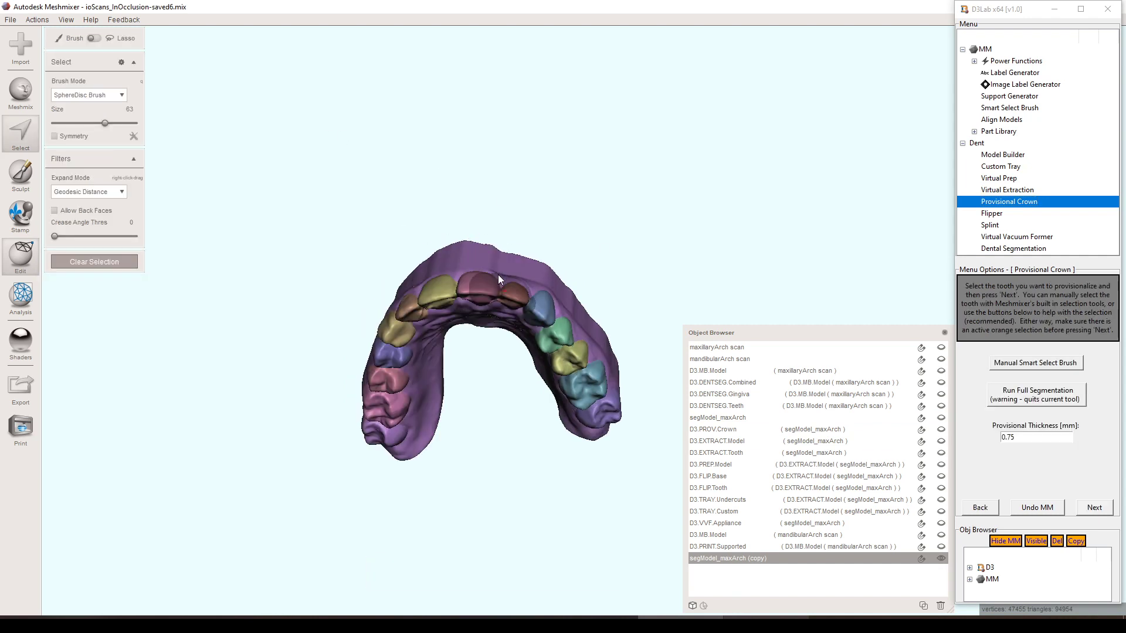
key("bracketleft")
key("bracketleft")
key("bracketleft")
key("bracketleft")
key("bracketleft")
key("bracketleft")
key("bracketleft")
key("bracketleft")
key("bracketleft")
key("bracketleft")
key("bracketleft")
key("bracketleft")
key("bracketleft")
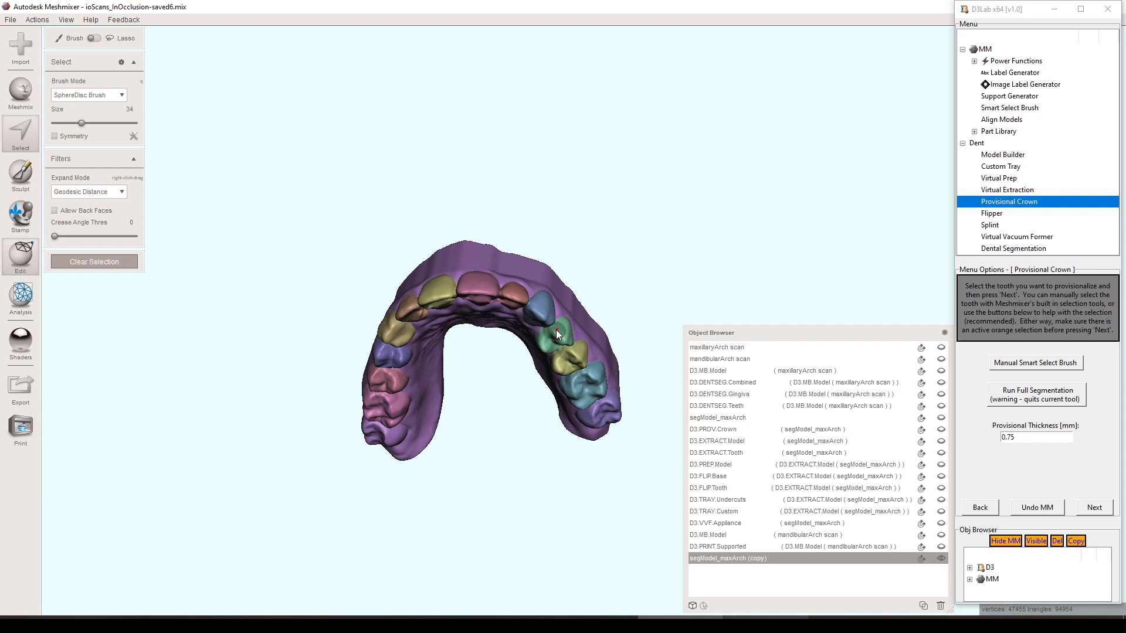
Step: Inspect the arch copy's teeth up close, and select its entire gingiva face group in occlusal view
right_click_drag(556, 329, 563, 369)
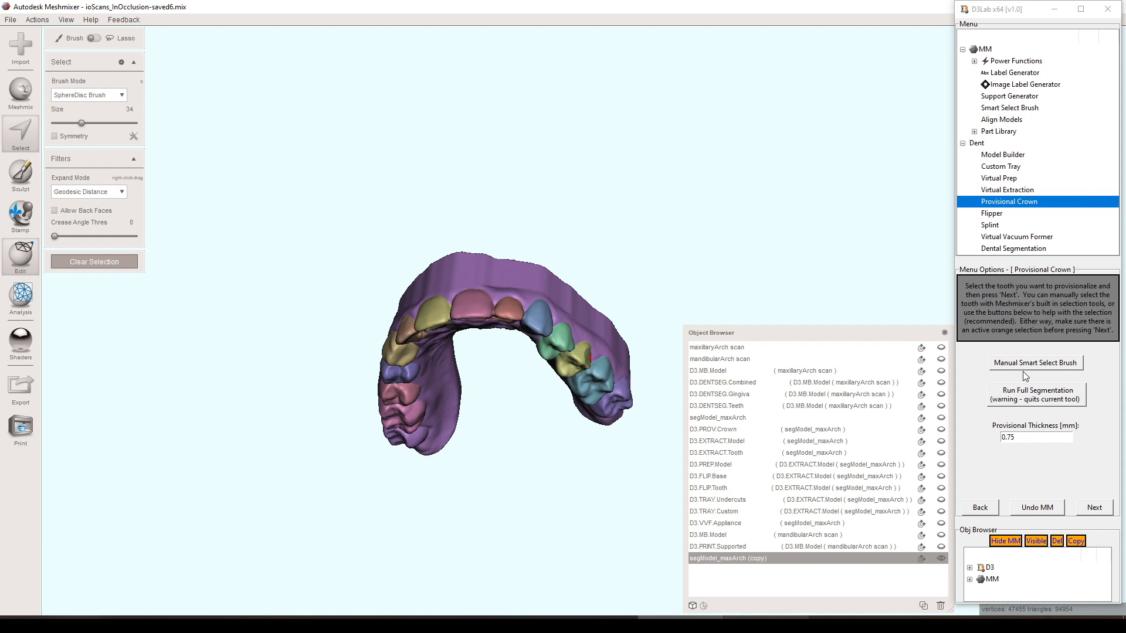
right_click_drag(387, 305, 456, 281)
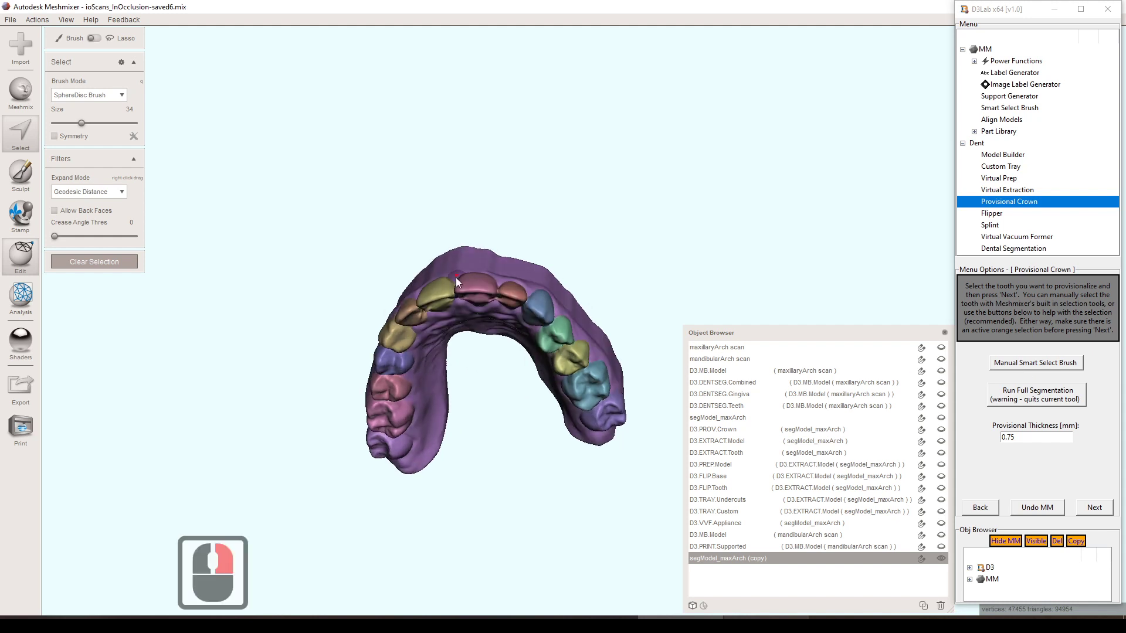
scroll(487, 300, "up", 9)
right_click_drag(516, 323, 426, 281)
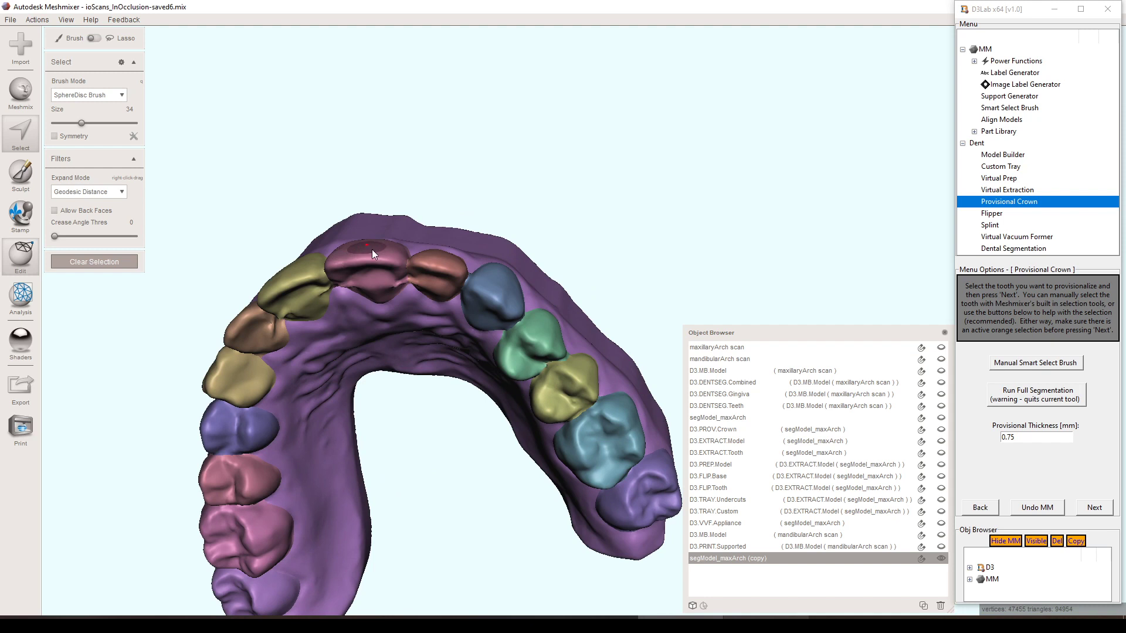
right_click_drag(371, 251, 403, 332)
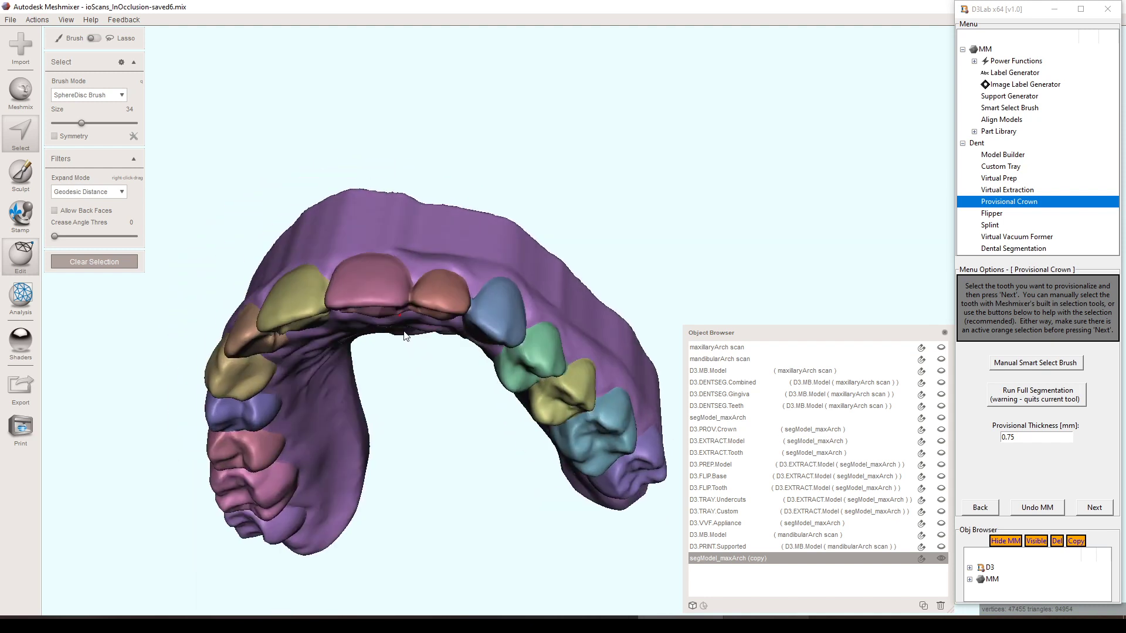
right_click(417, 296)
right_click_drag(524, 355, 379, 281)
scroll(515, 483, "down", 6)
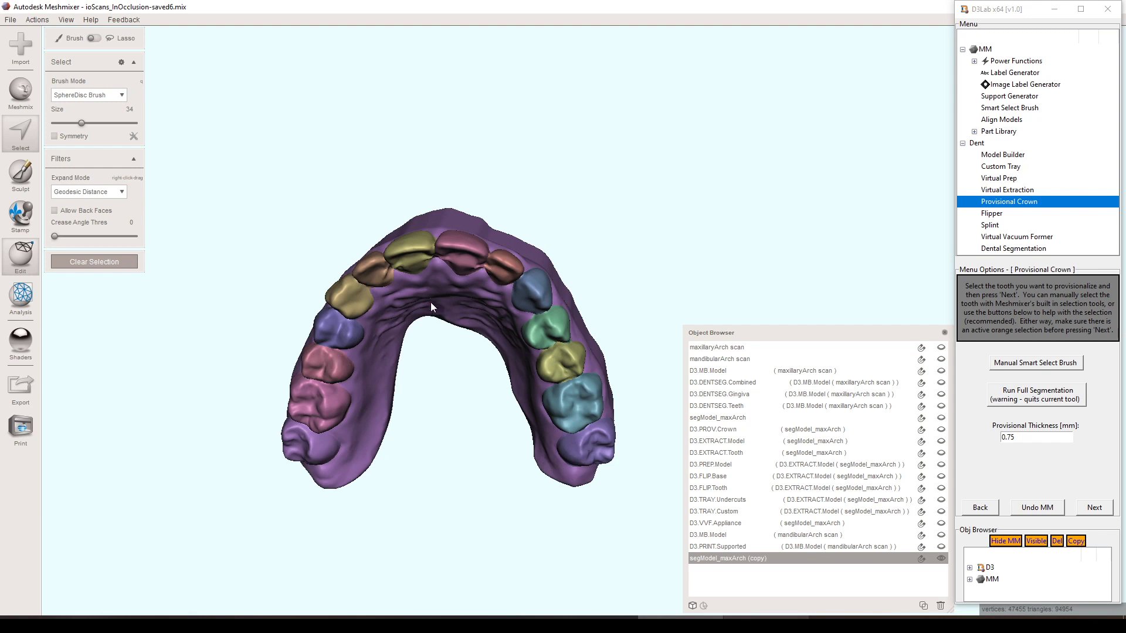
double_click(465, 308)
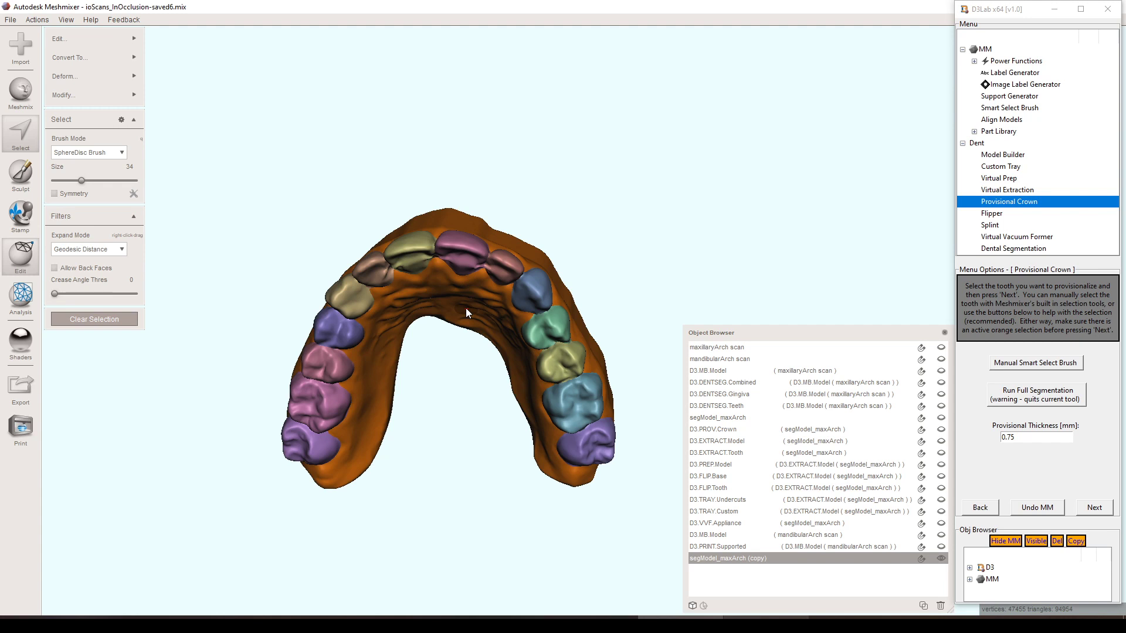
Step: Invert the gingiva selection so that all teeth of segModel_maxArch (copy) are selected, and optimize the selection boundary
key("i")
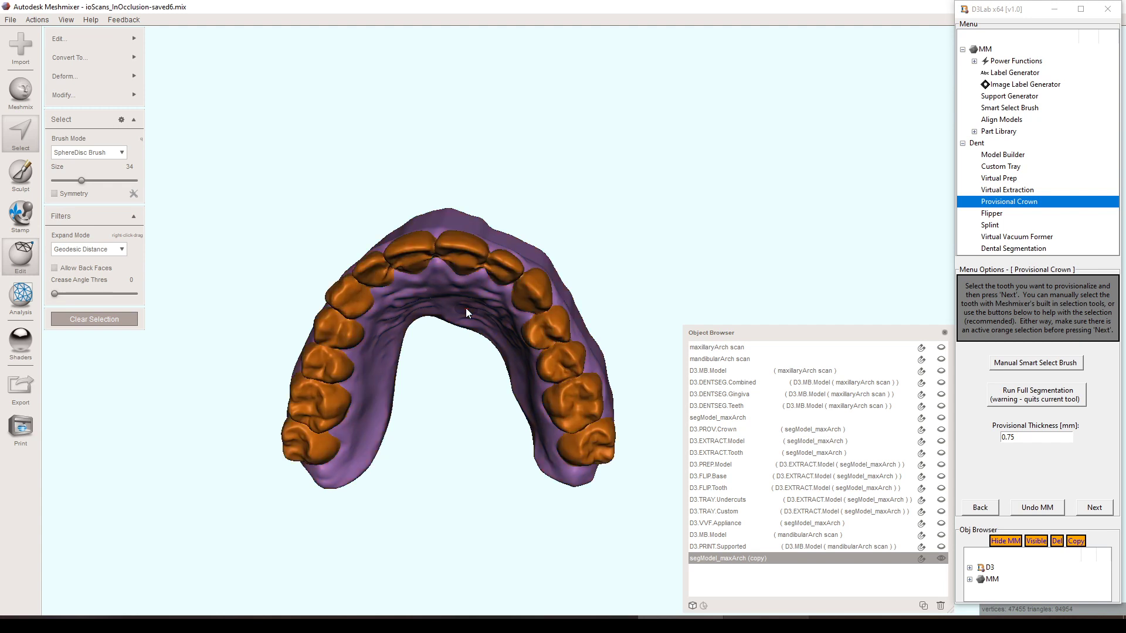
key("o")
key("o")
key("o")
key("o")
key("o")
right_click_drag(560, 102, 538, 143)
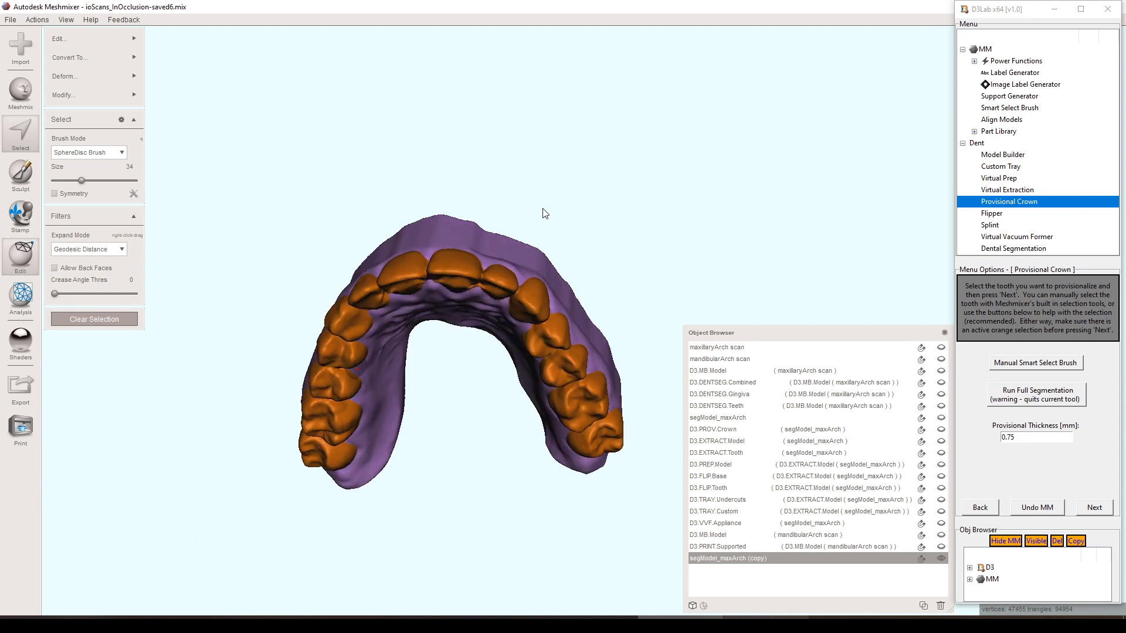
right_click_drag(543, 212, 562, 177)
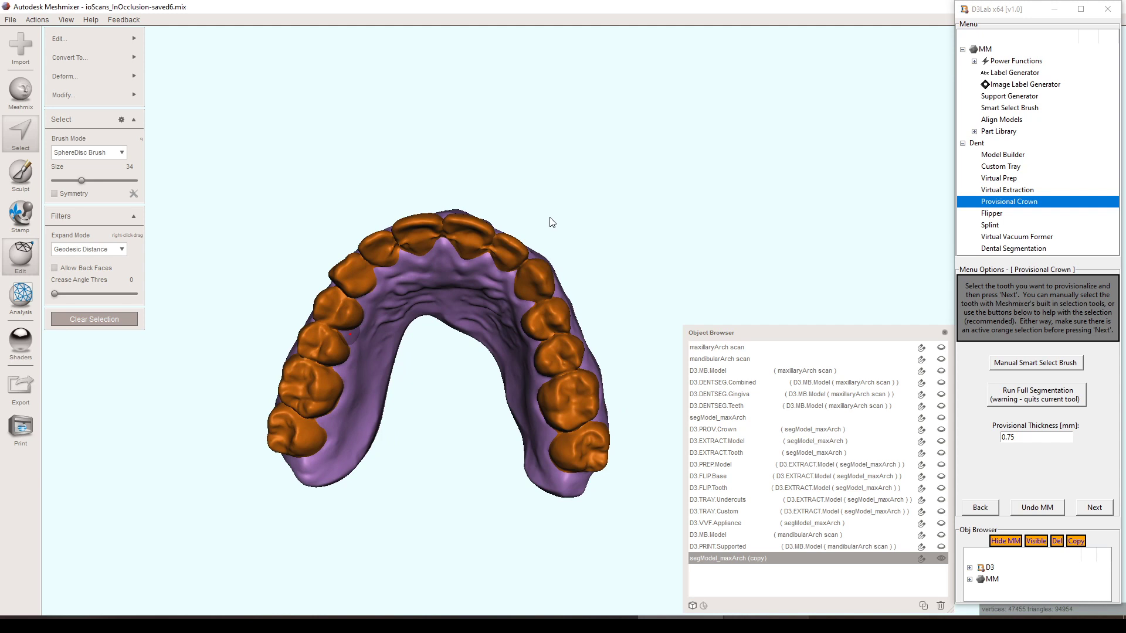
right_click_drag(503, 135, 467, 159)
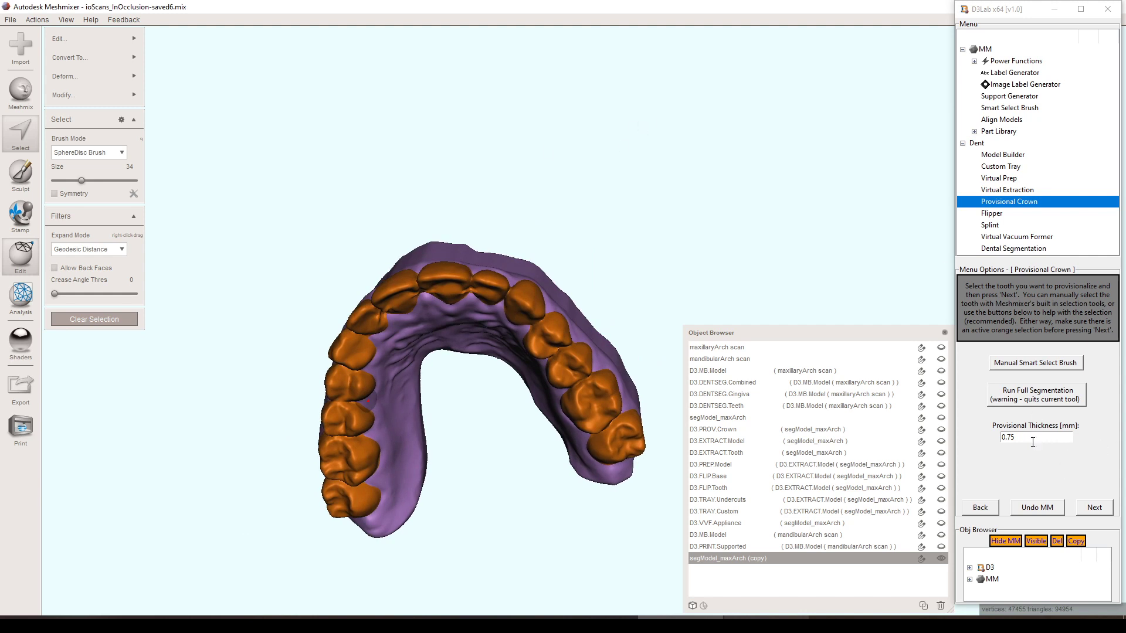
Step: Fabricate the provisional from the selected teeth with a 0.75 mm provisional thickness
left_click(1025, 438)
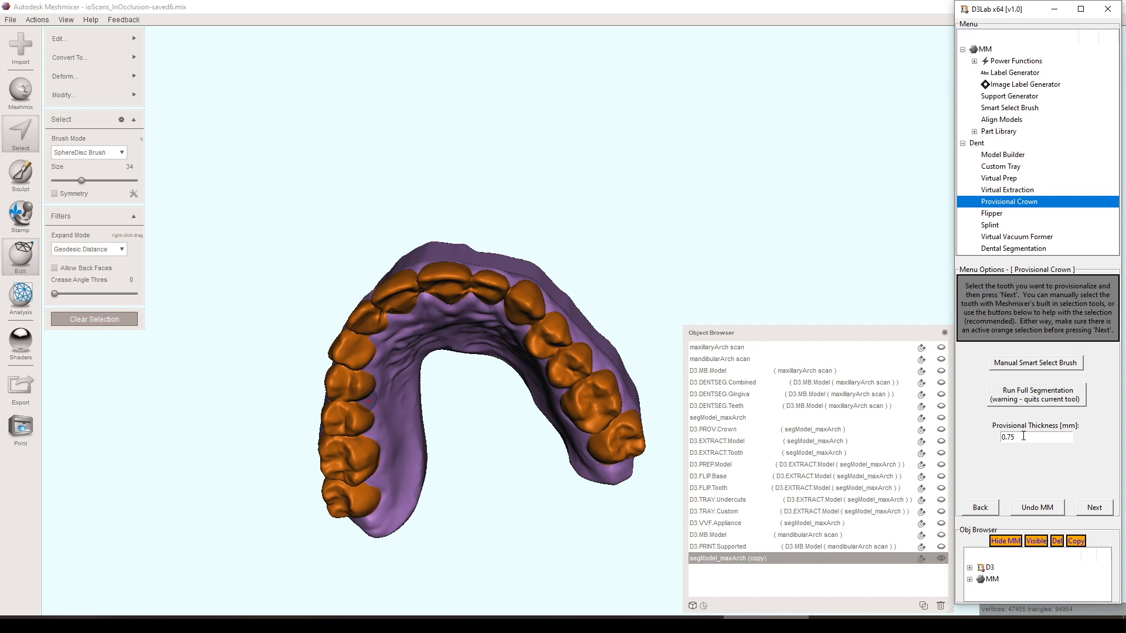
left_click(1016, 440)
left_click(1094, 508)
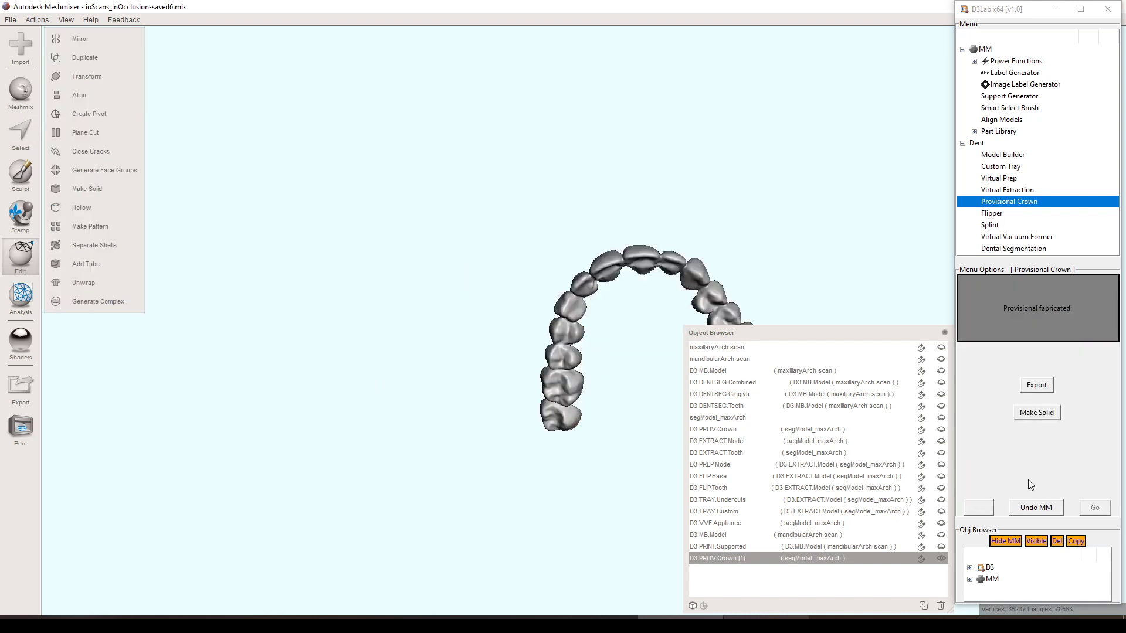
Step: Examine the fabricated full-arch provisional from the front and from the biting edges
scroll(588, 331, "up", 9)
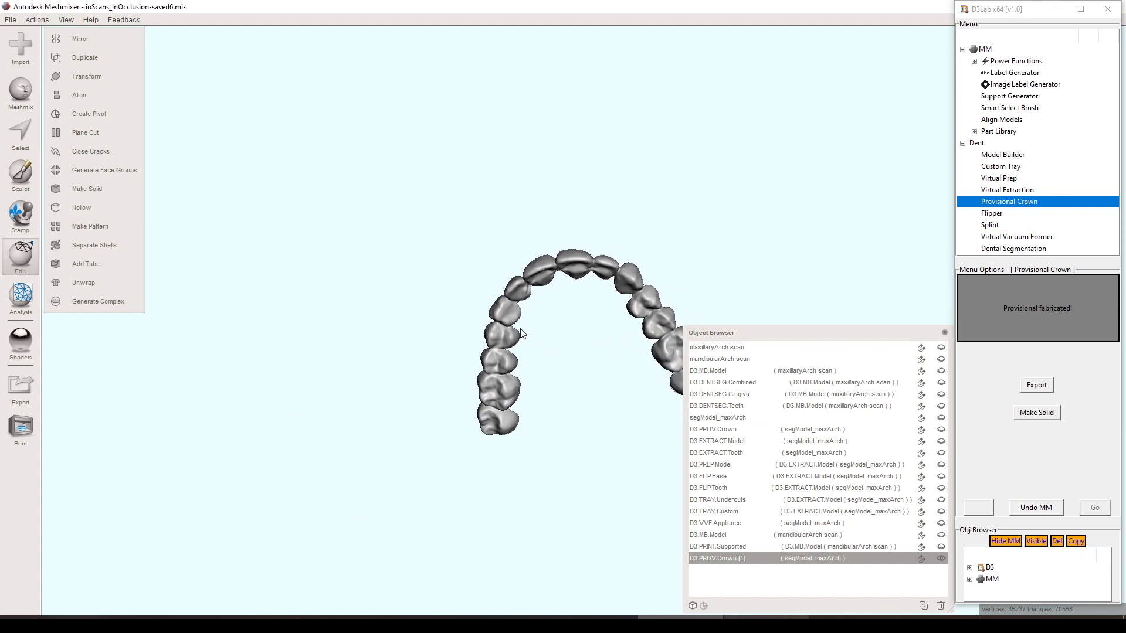
right_click_drag(533, 266, 518, 364)
scroll(460, 294, "down", 8)
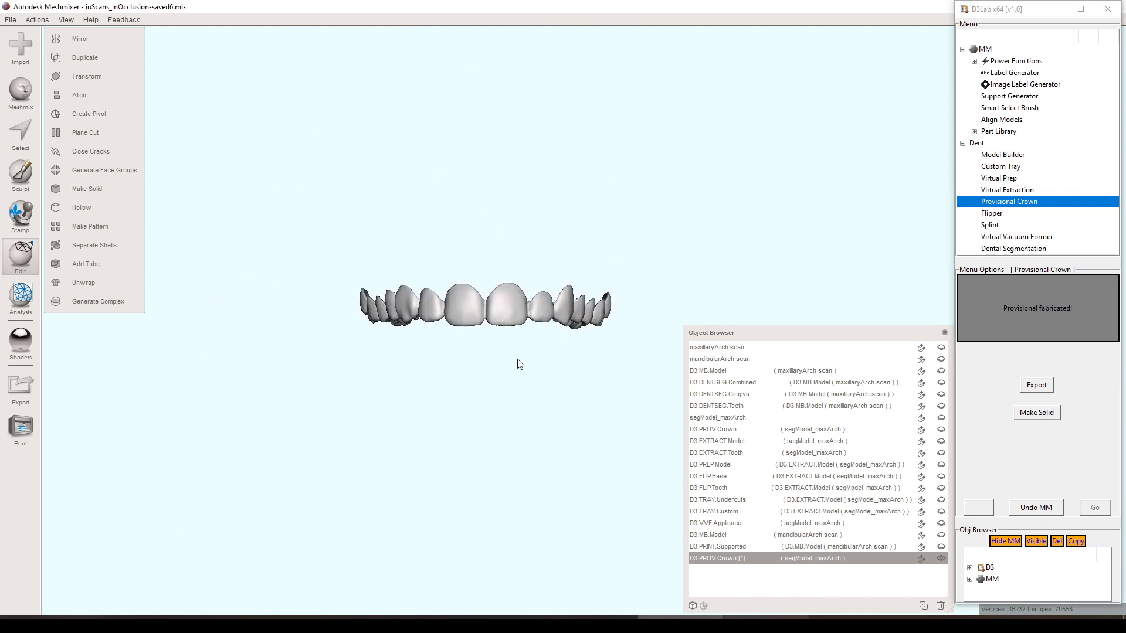
key("c")
key("c")
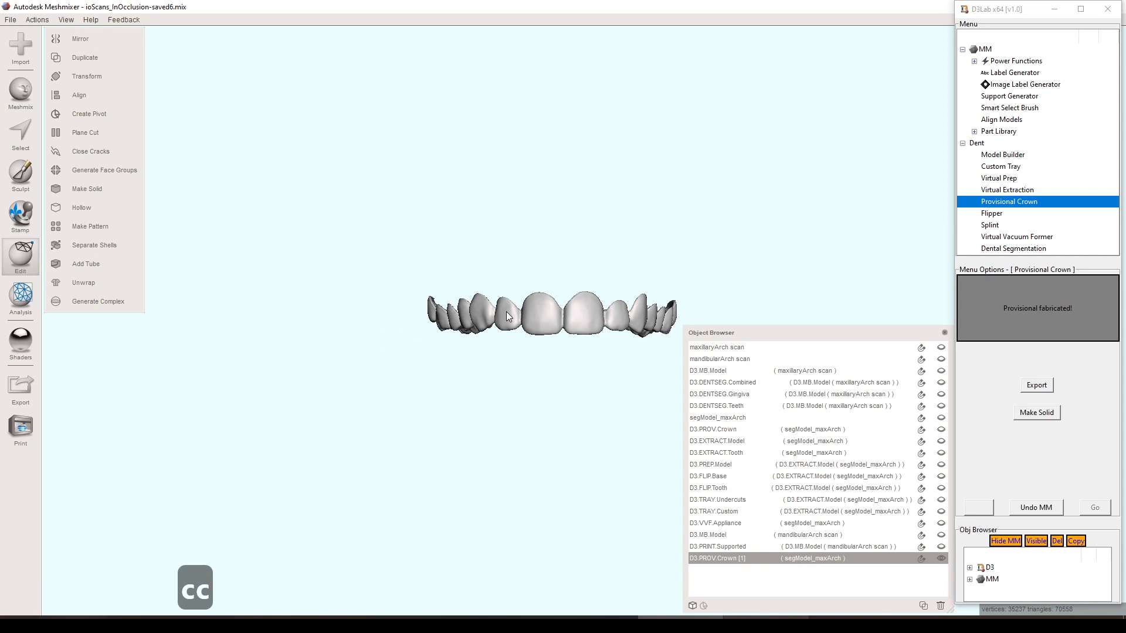
mouse_move(530, 351)
right_mouse_down()
mouse_move(519, 318)
mouse_move(536, 339)
right_mouse_up()
middle_click_drag(536, 335, 499, 326)
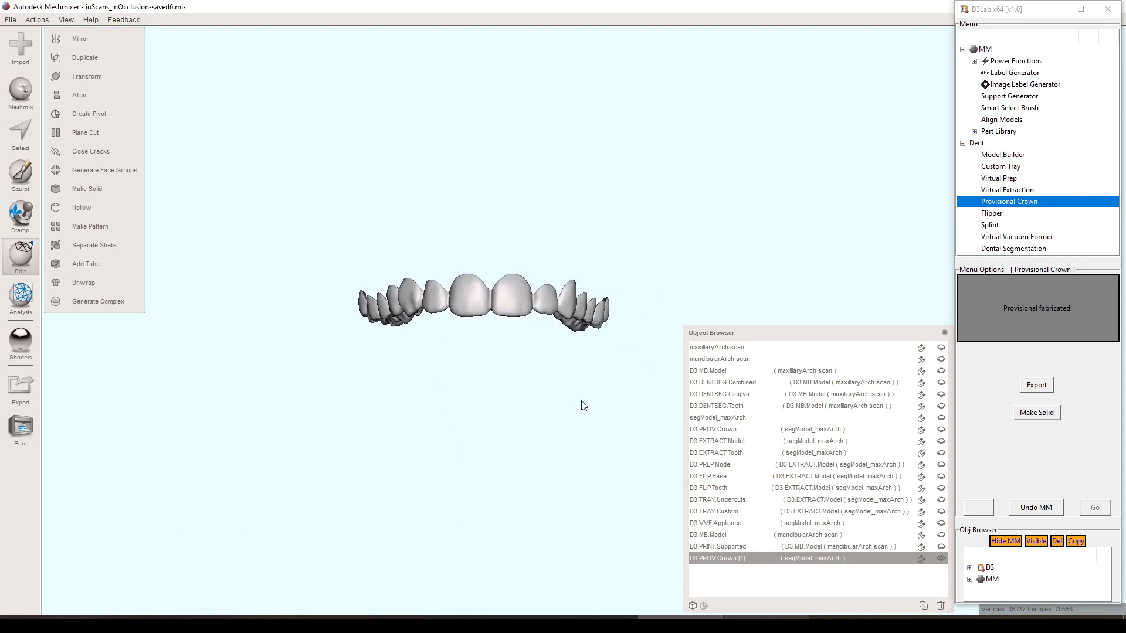
scroll(561, 412, "down", 4)
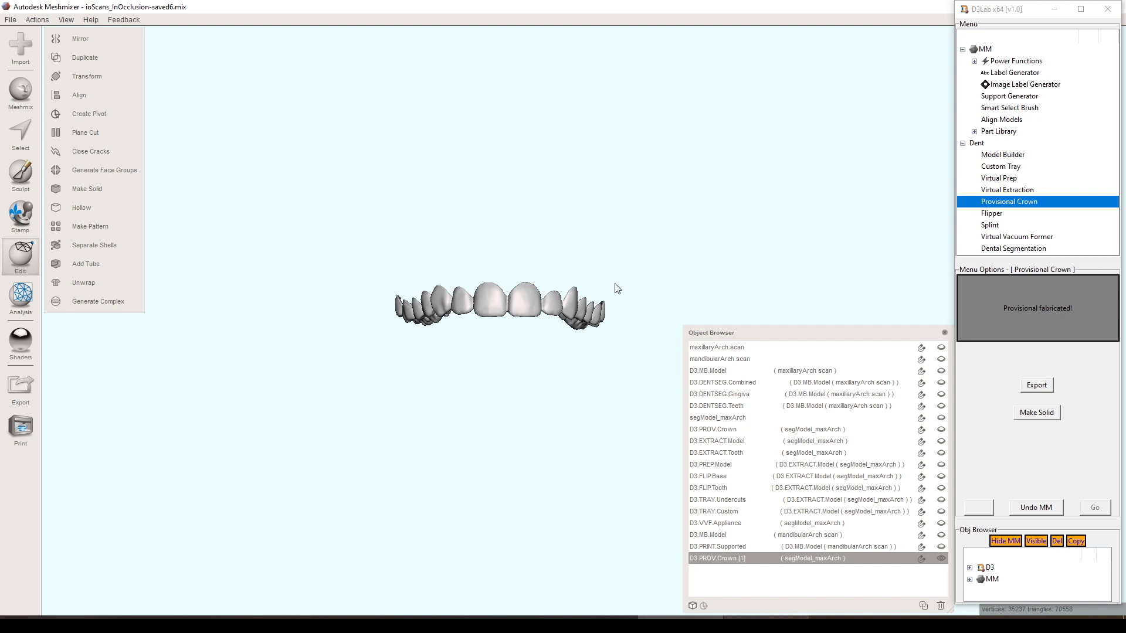
right_click_drag(562, 274, 563, 213)
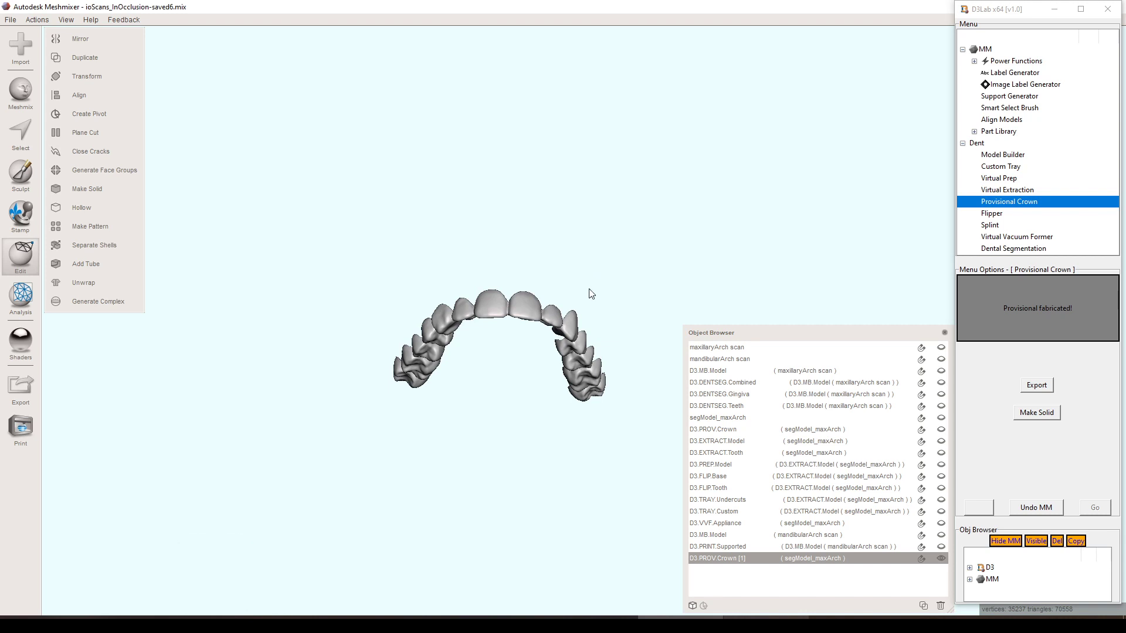
right_click_drag(590, 294, 598, 378)
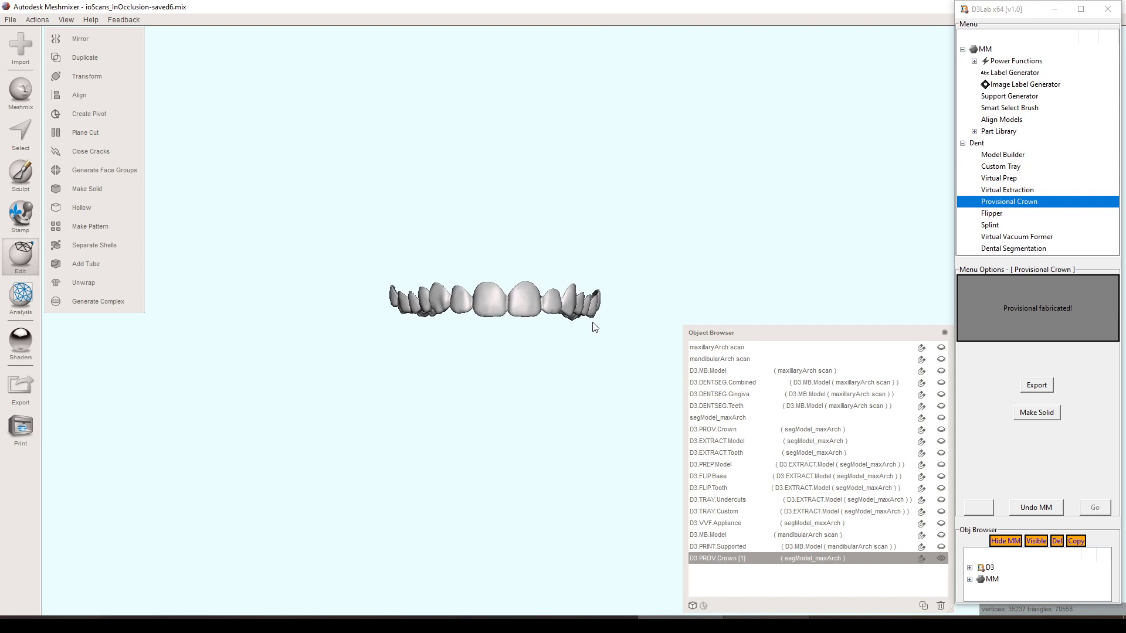
right_click_drag(540, 298, 538, 381)
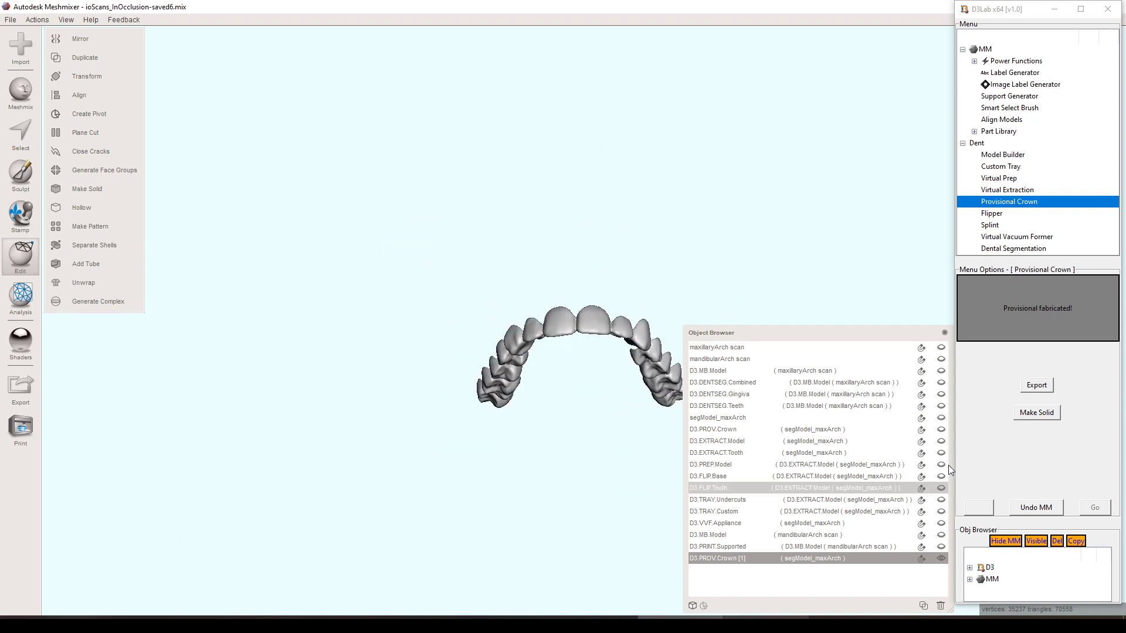
Step: Display D3.EXTRACT.Model in place of D3.PROV.Crown [1], and start the Virtual Extraction tool on it
left_click(942, 558)
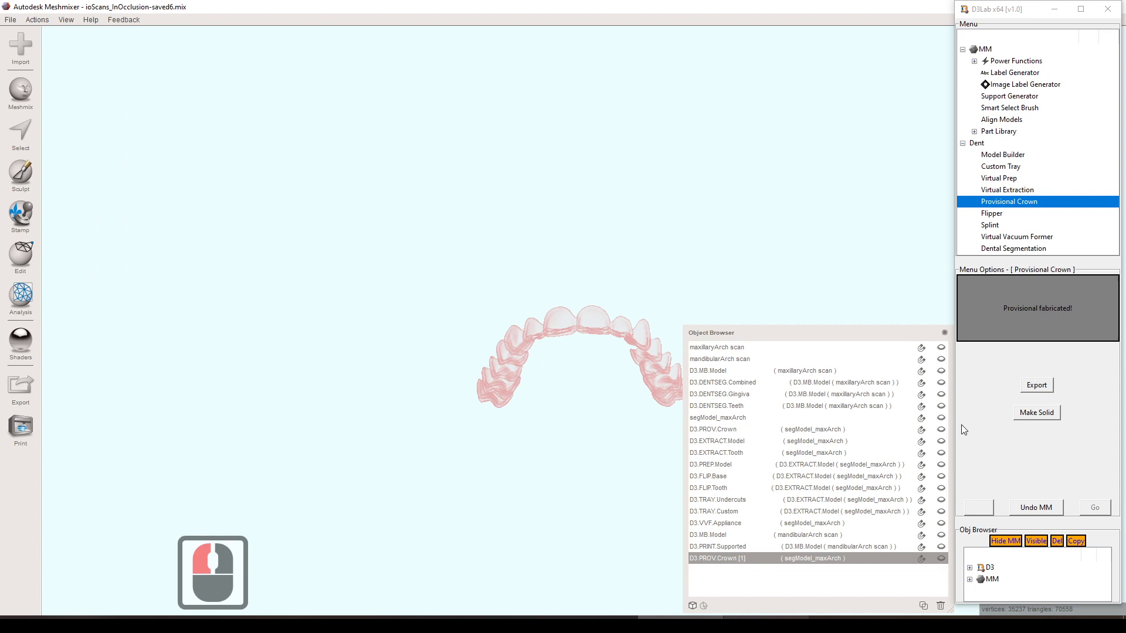
left_click(867, 441)
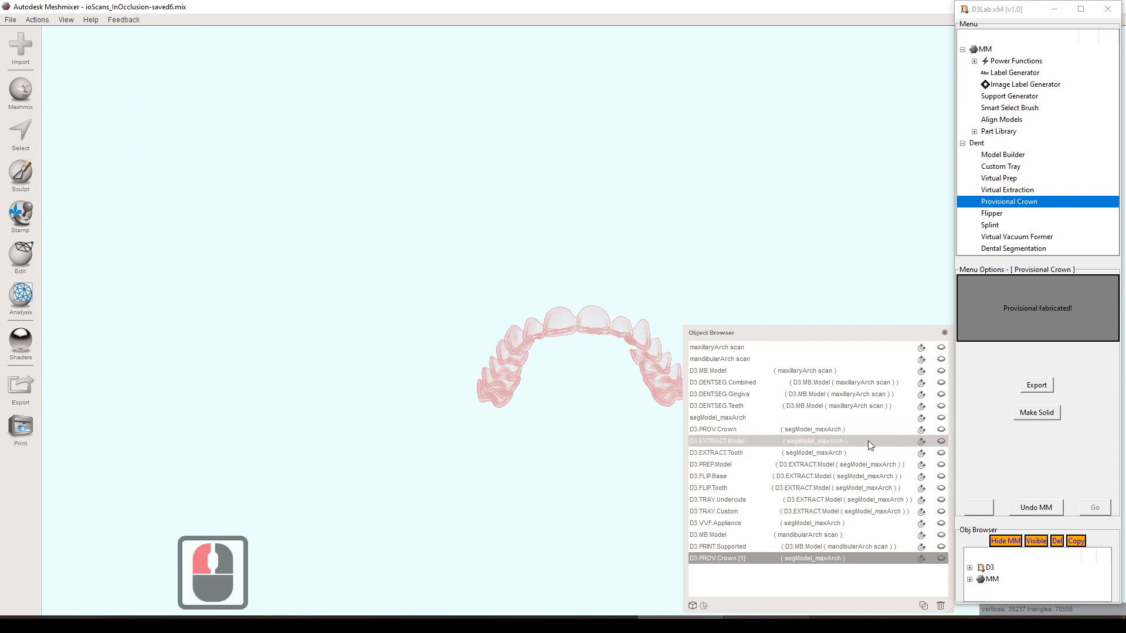
left_click(941, 442)
right_click_drag(551, 261, 542, 233)
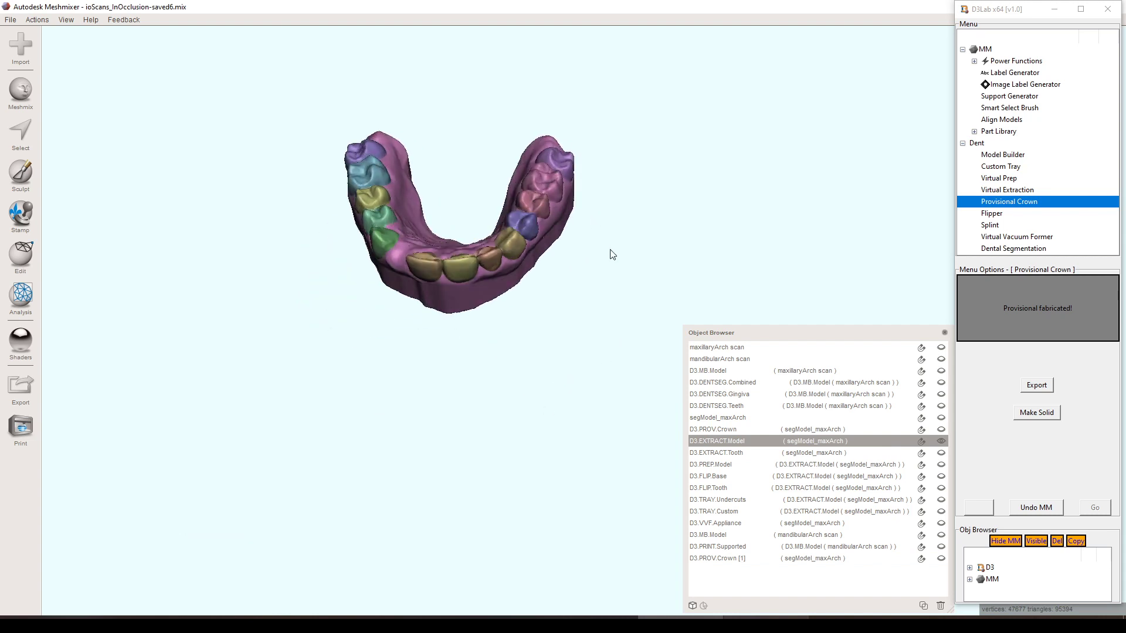
right_click_drag(608, 345, 528, 309)
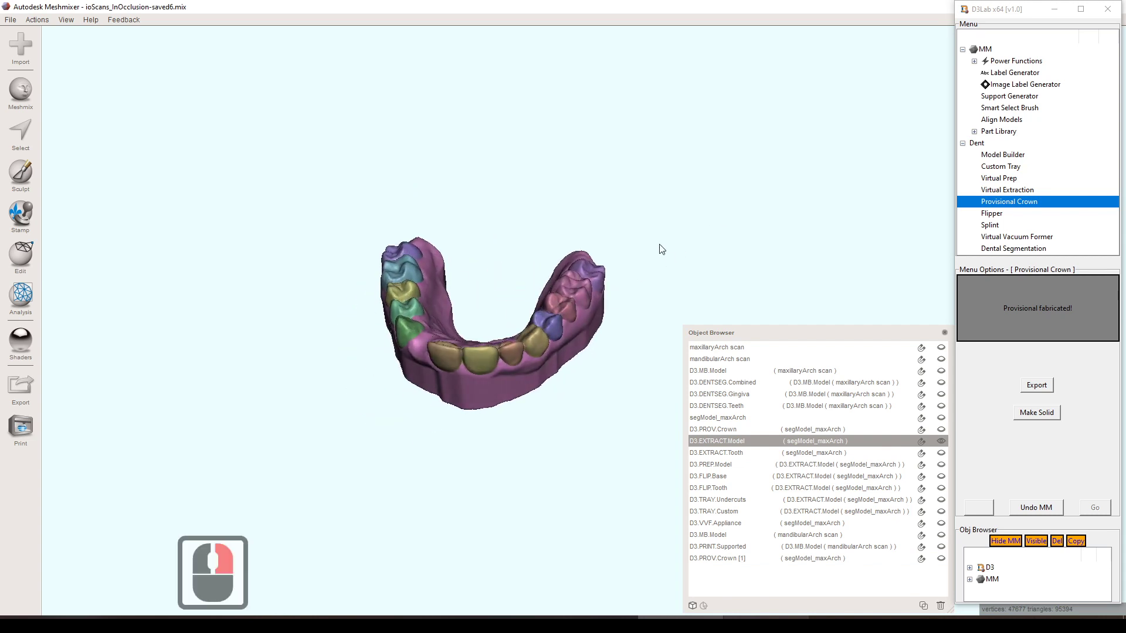
left_click(1019, 193)
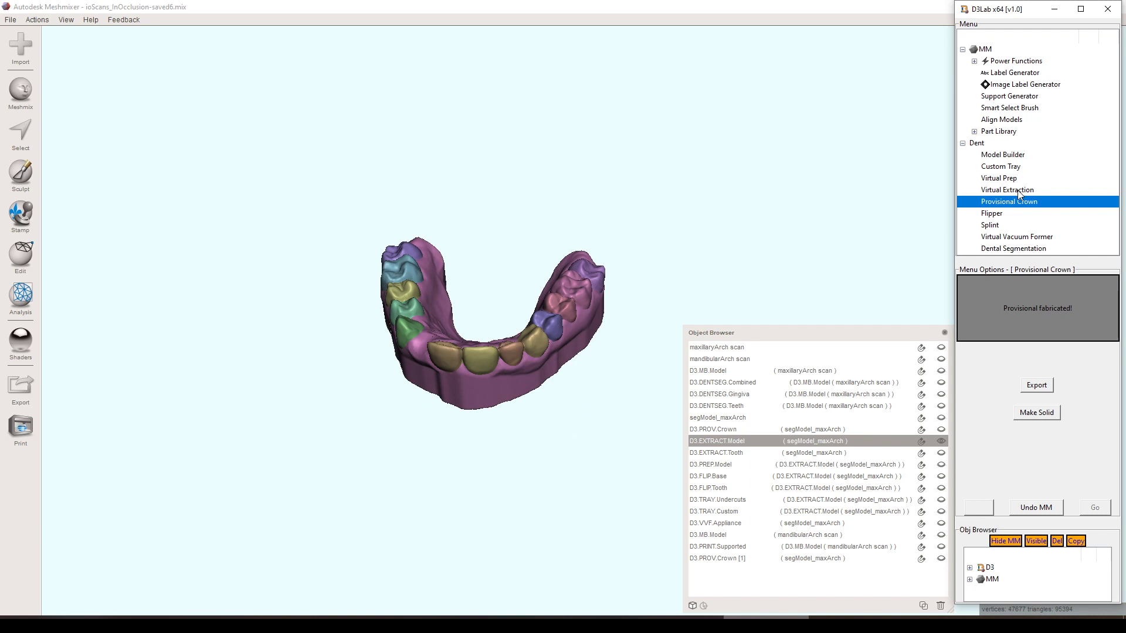
left_click(1019, 192)
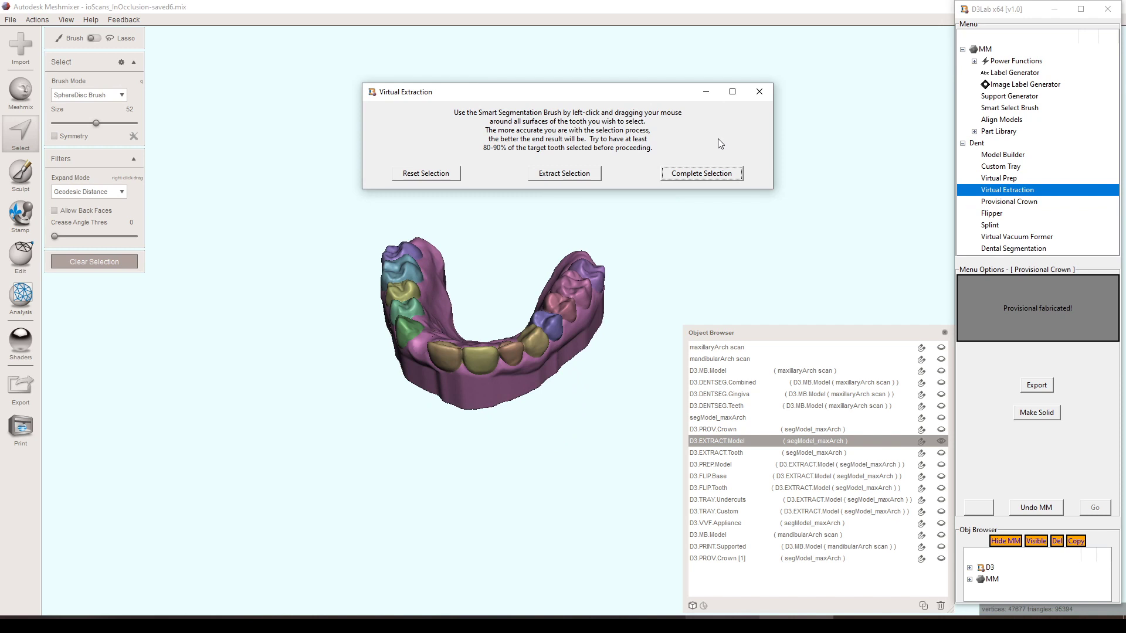
Step: Brush-select the facial surface of the olive canine next to the blue premolar on D3.EXTRACT.Model
right_click_drag(590, 270, 483, 270)
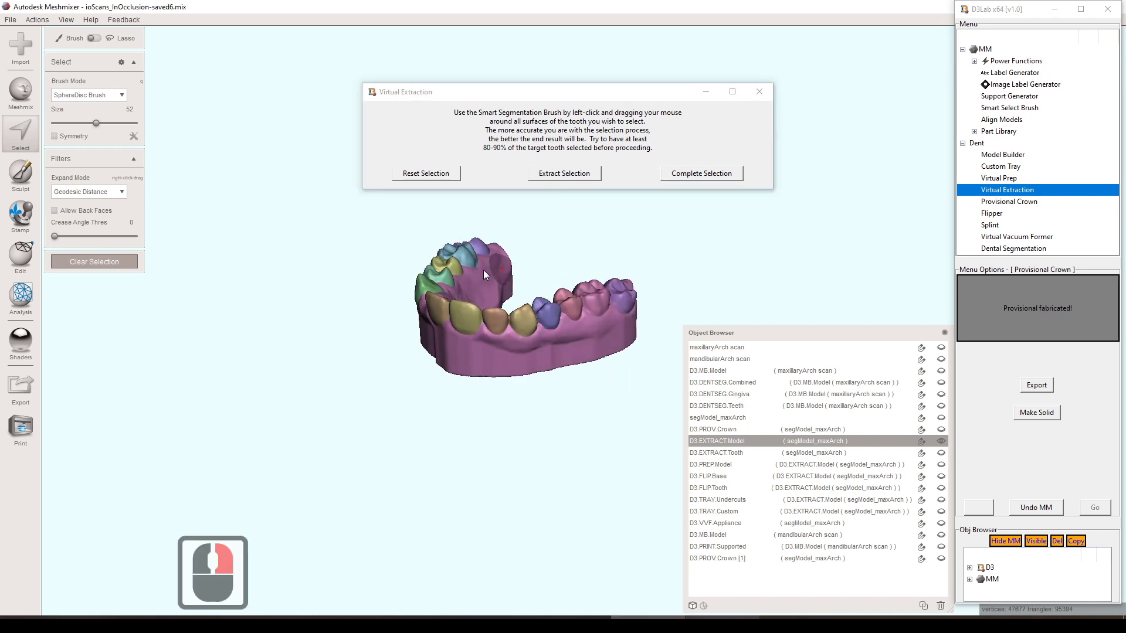
scroll(489, 338, "up", 9)
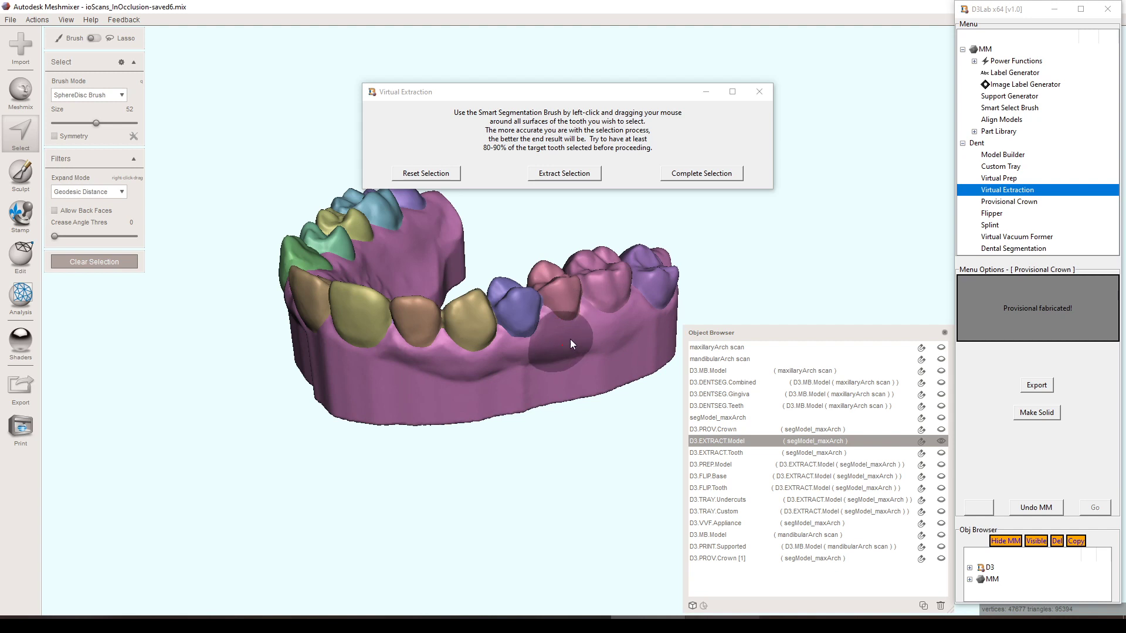
middle_click_drag(508, 347, 481, 386)
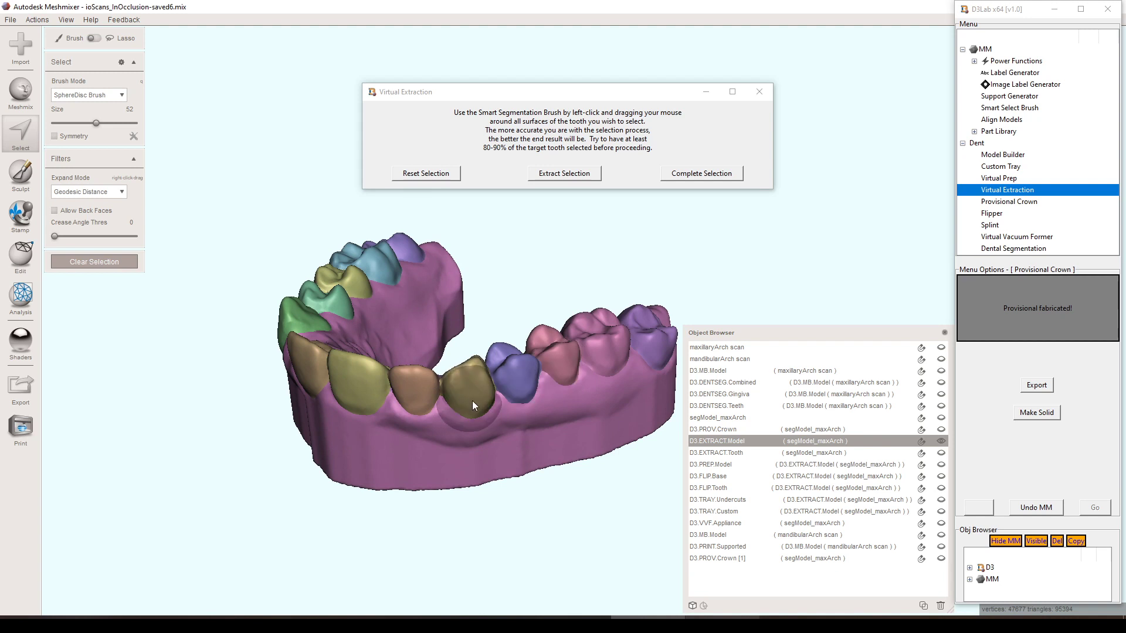
right_click_drag(447, 383, 501, 399)
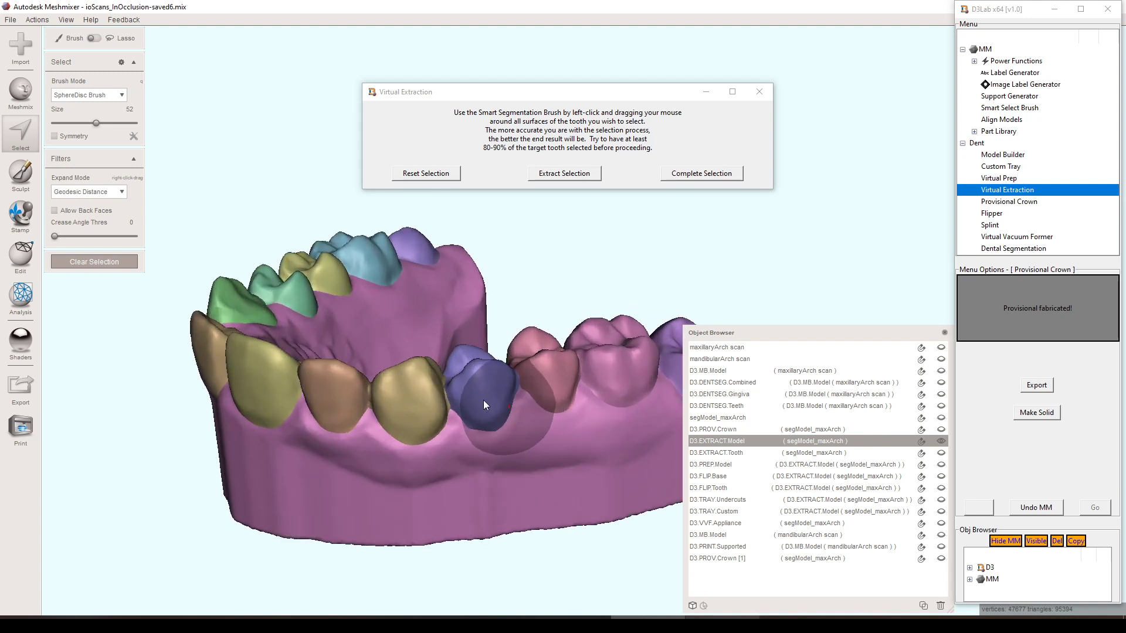
scroll(487, 401, "up", 5)
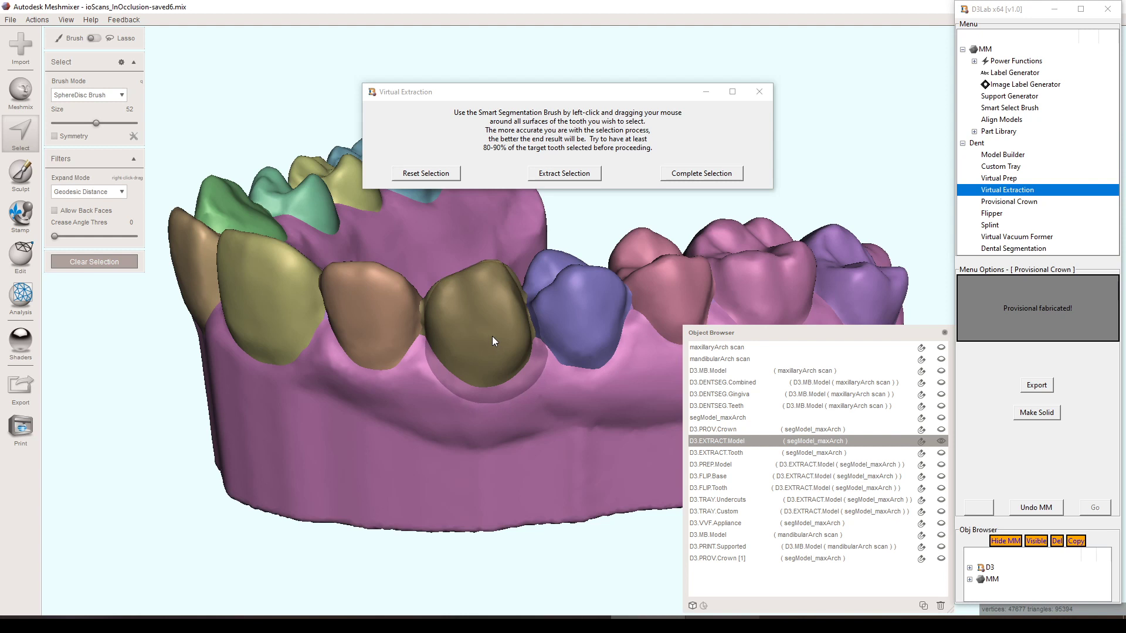
mouse_move(491, 336)
left_mouse_down()
mouse_move(512, 331)
mouse_move(515, 351)
mouse_move(468, 276)
mouse_move(435, 308)
mouse_move(434, 339)
mouse_move(425, 297)
left_mouse_up()
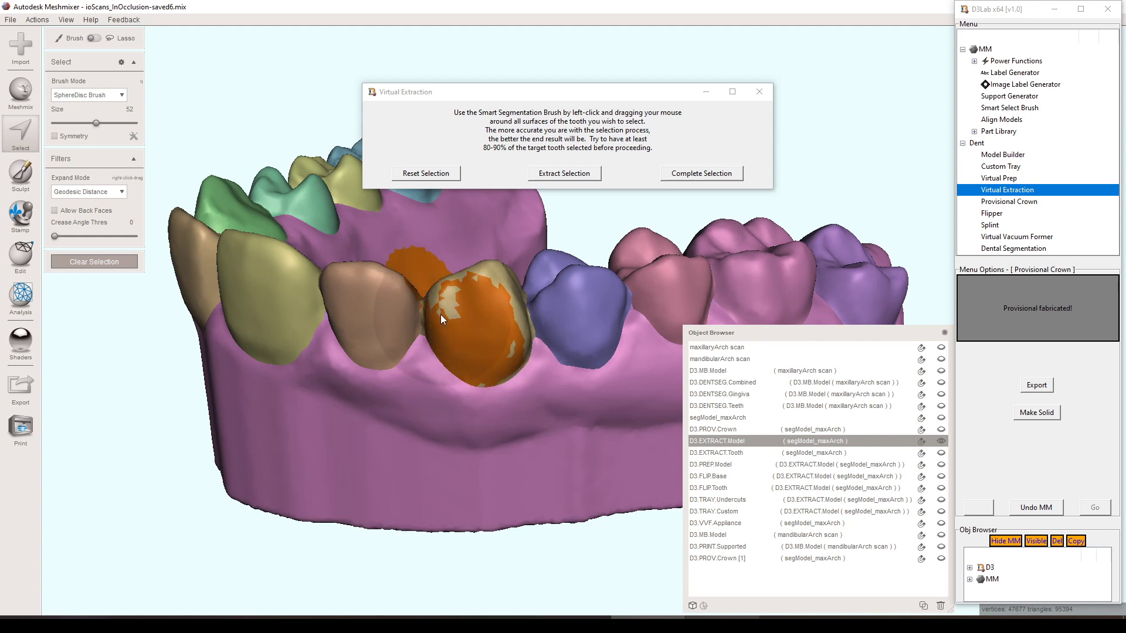
Step: Deselect the stray area on the palate behind the canine and beside its contact with the lateral incisor
right_click_drag(441, 314, 431, 287)
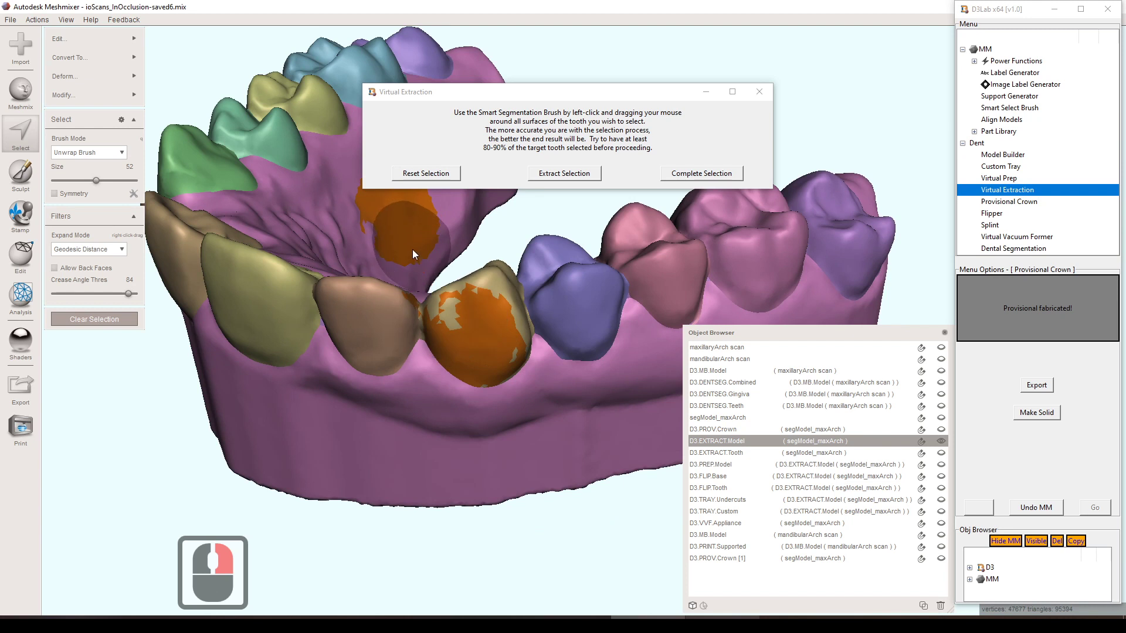
mouse_move(413, 248)
left_mouse_down("ctrl")
mouse_move(389, 230)
mouse_move(406, 202)
mouse_move(407, 230)
left_mouse_up("ctrl")
right_click_drag(407, 230, 399, 317)
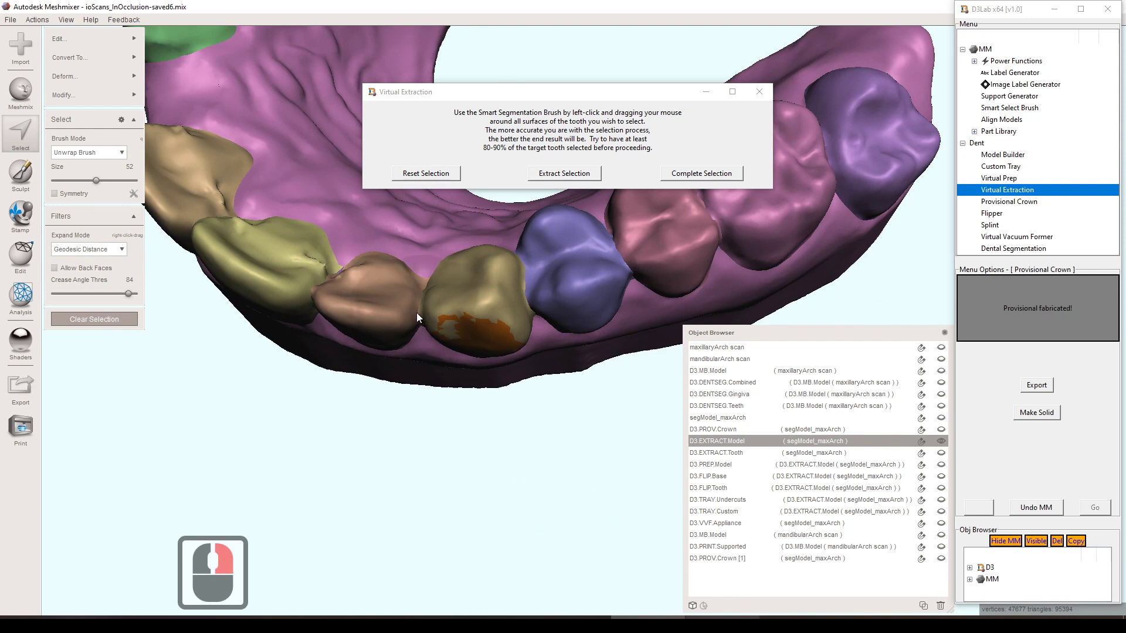
mouse_move(402, 306)
left_mouse_down("ctrl")
mouse_move(489, 307)
mouse_move(483, 336)
left_mouse_up("ctrl")
Step: Extend the canine's brush selection over the rest of its facial surface and across its palatal side
right_click_drag(484, 336, 460, 230)
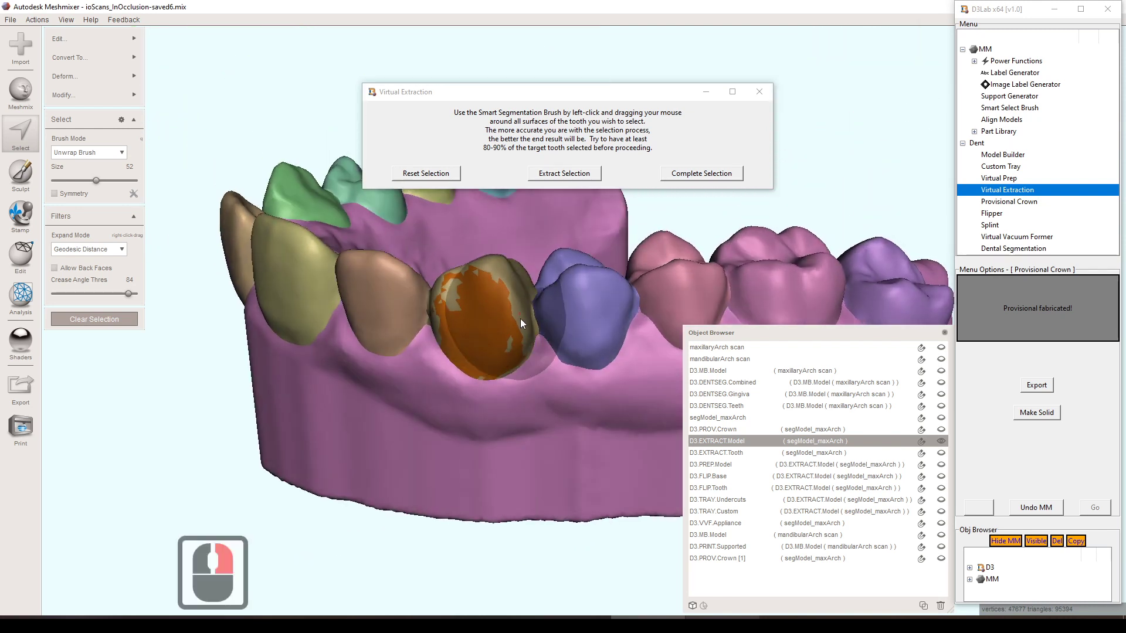
right_click_drag(520, 319, 491, 291)
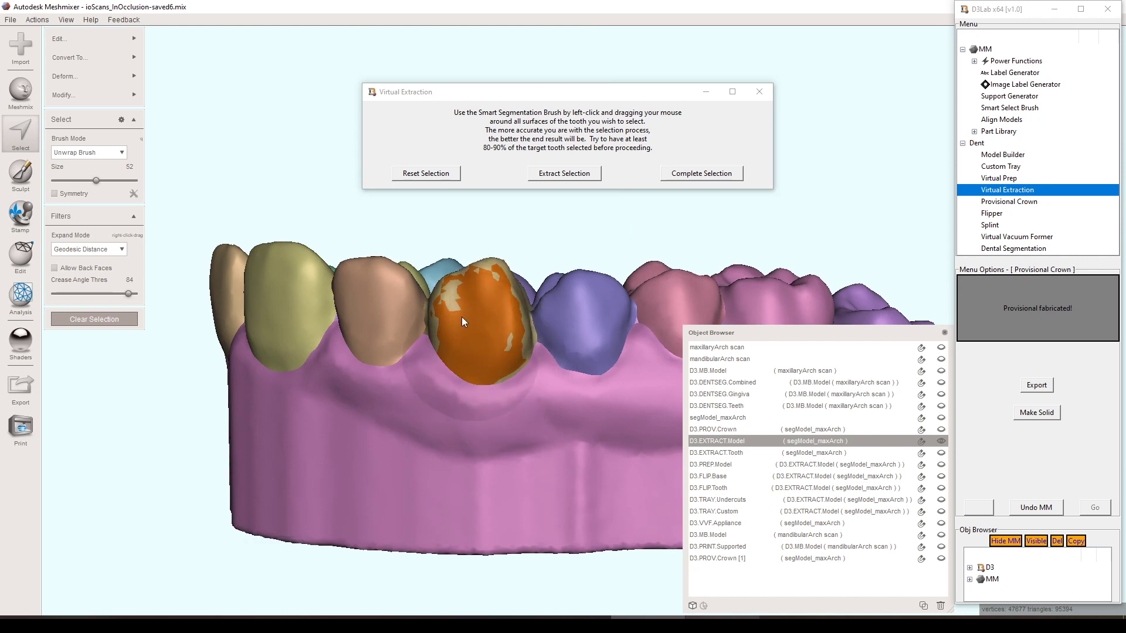
mouse_move(462, 318)
left_mouse_down()
mouse_move(455, 300)
mouse_move(438, 342)
mouse_move(499, 332)
mouse_move(509, 348)
left_mouse_up()
mouse_move(509, 348)
right_mouse_down()
mouse_move(716, 434)
mouse_move(376, 282)
mouse_move(271, 273)
mouse_move(237, 257)
mouse_move(350, 276)
right_mouse_up()
mouse_move(428, 296)
left_mouse_down()
mouse_move(417, 328)
mouse_move(440, 360)
mouse_move(472, 350)
mouse_move(521, 298)
mouse_move(477, 353)
mouse_move(441, 364)
mouse_move(428, 356)
mouse_move(449, 290)
mouse_move(474, 269)
mouse_move(521, 298)
mouse_move(508, 331)
left_mouse_up()
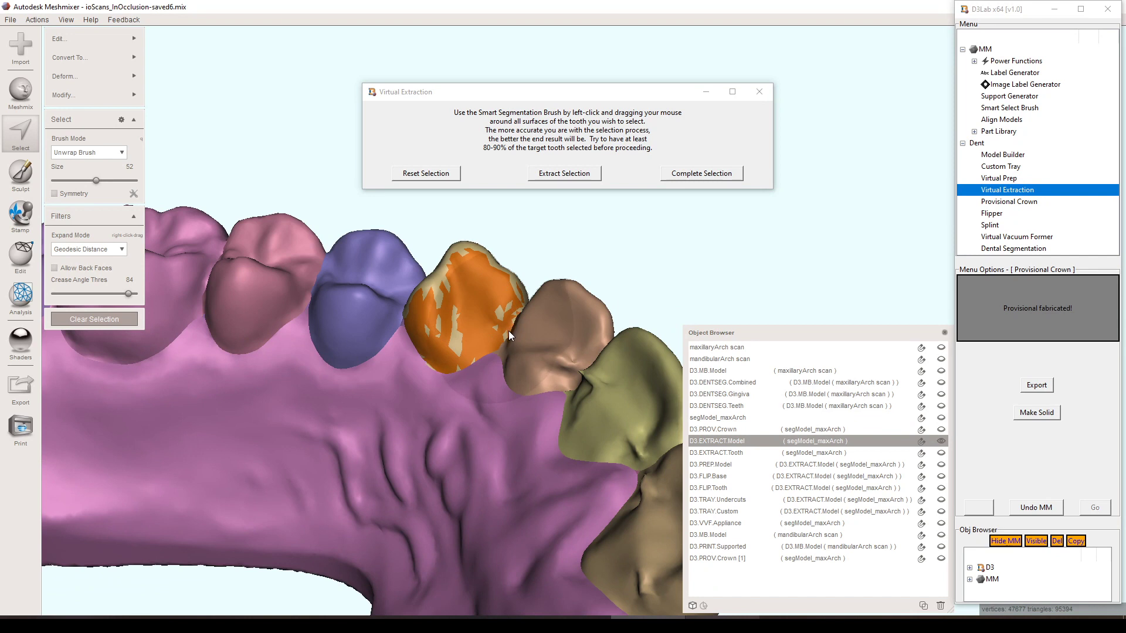
Step: Refine the canine's selection at its lateral incisor contact and extend it over the facial edge beside the blue premolar
mouse_move(509, 332)
right_mouse_down()
mouse_move(547, 346)
mouse_move(825, 328)
mouse_move(757, 378)
right_mouse_up()
left_click_drag(675, 289, 689, 302, "ctrl")
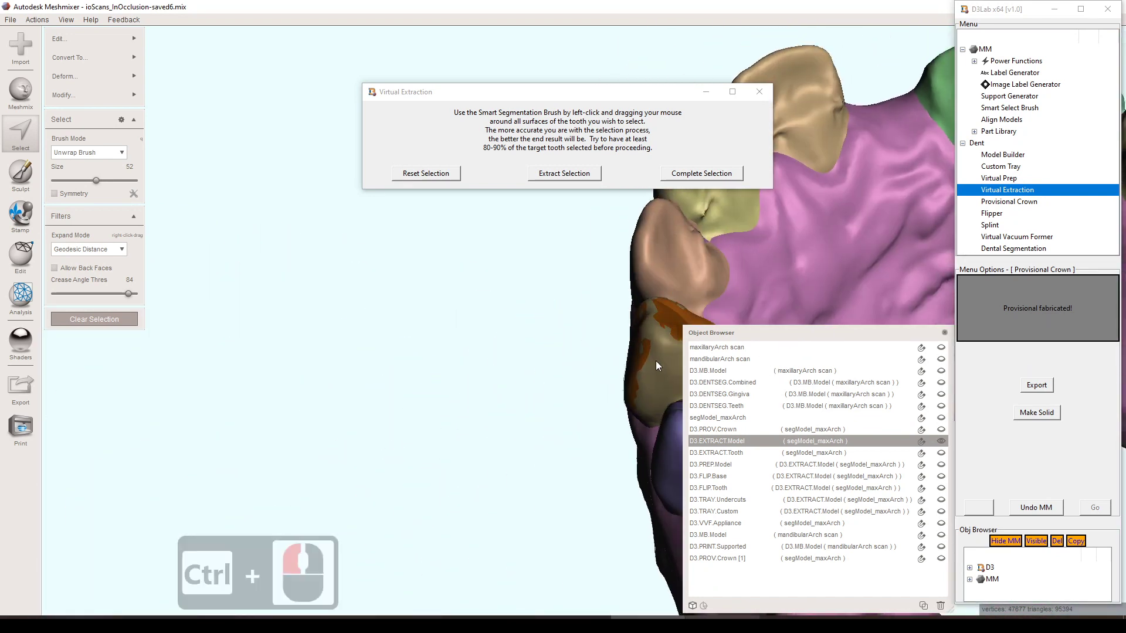
right_click_drag(655, 361, 512, 268)
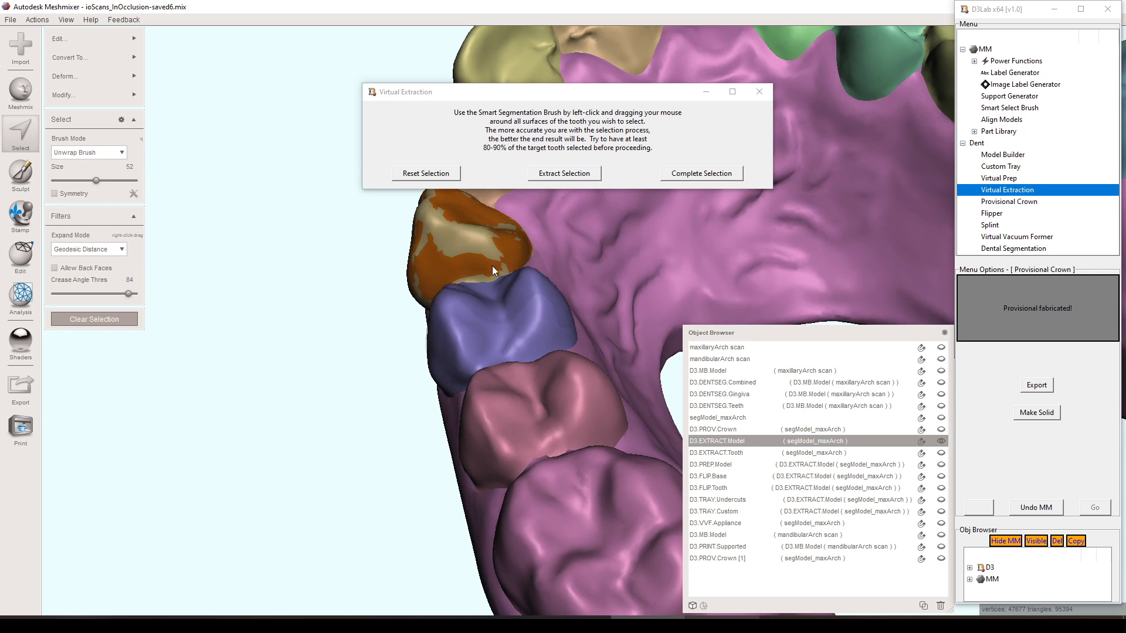
right_click_drag(475, 269, 515, 234)
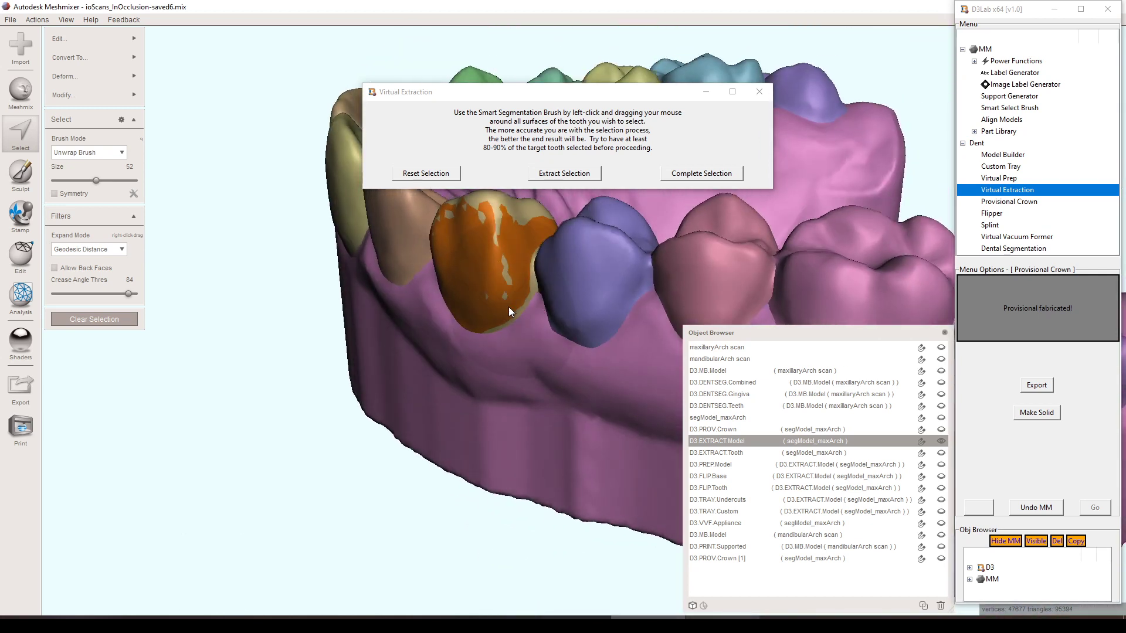
mouse_move(516, 314)
left_mouse_down()
mouse_move(493, 330)
mouse_move(533, 270)
left_mouse_up()
right_click_drag(533, 270, 508, 383)
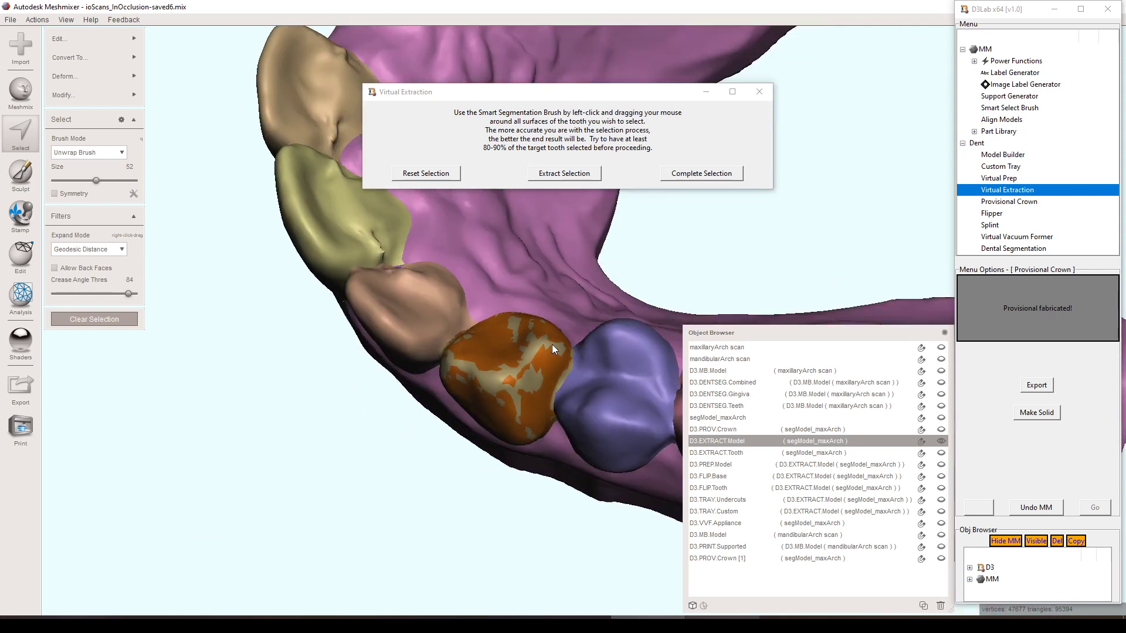
Step: Brush-select the gaps on the canine's biting edge and facial side next to the lateral incisor, and complete the selection
mouse_move(526, 378)
left_mouse_down()
mouse_move(449, 365)
mouse_move(469, 370)
left_mouse_up()
right_click_drag(531, 411, 538, 359)
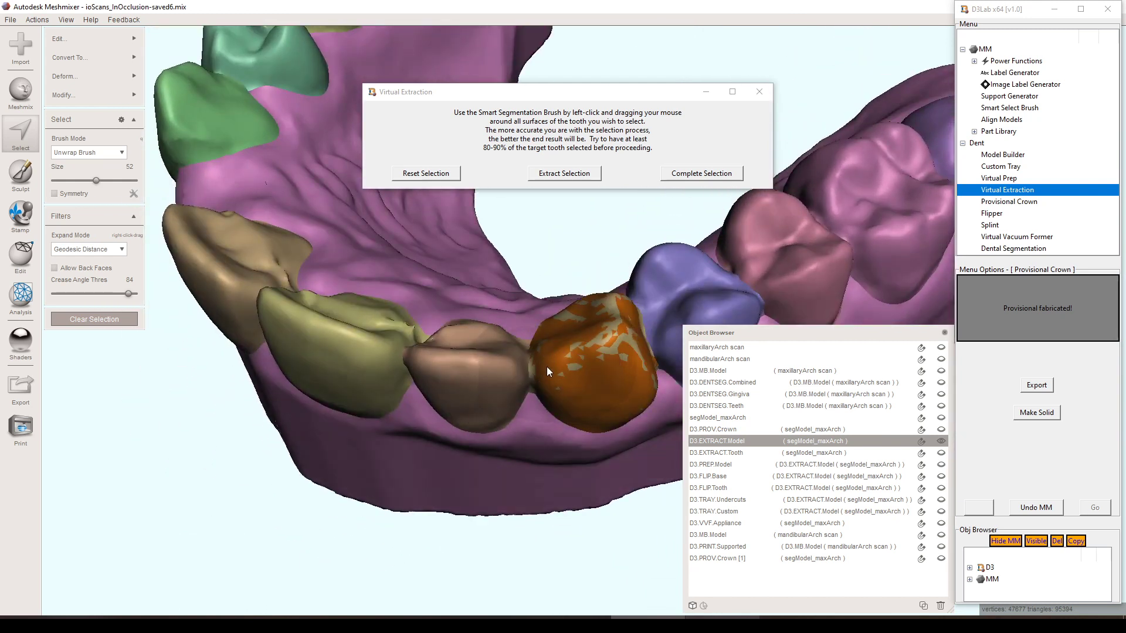
left_click_drag(547, 367, 583, 412)
right_click_drag(580, 410, 600, 264)
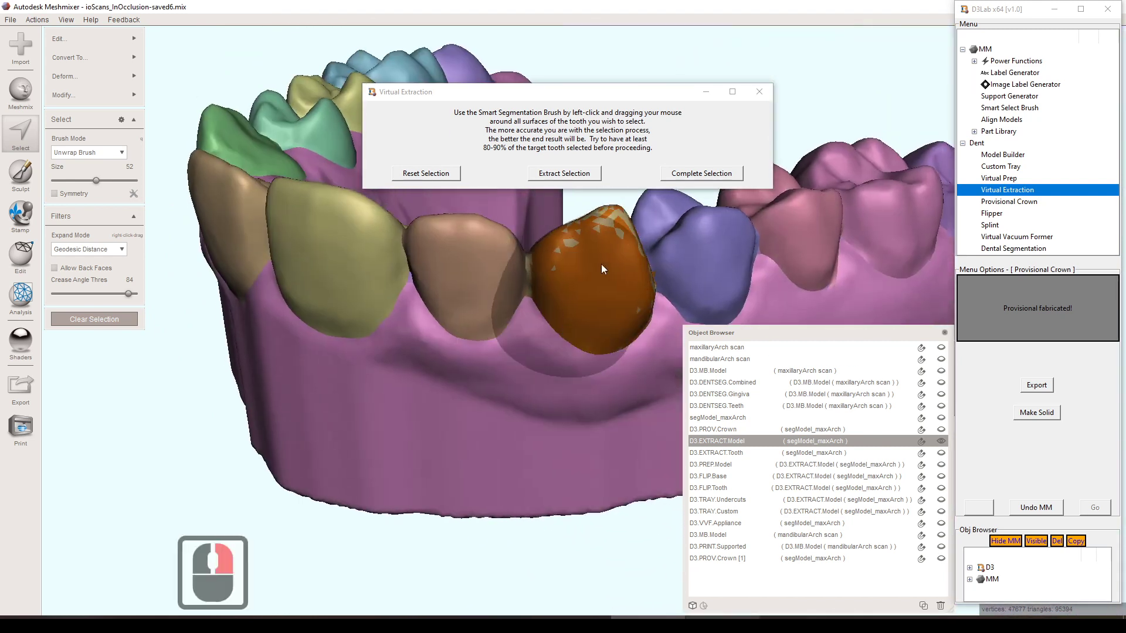
left_click(725, 174)
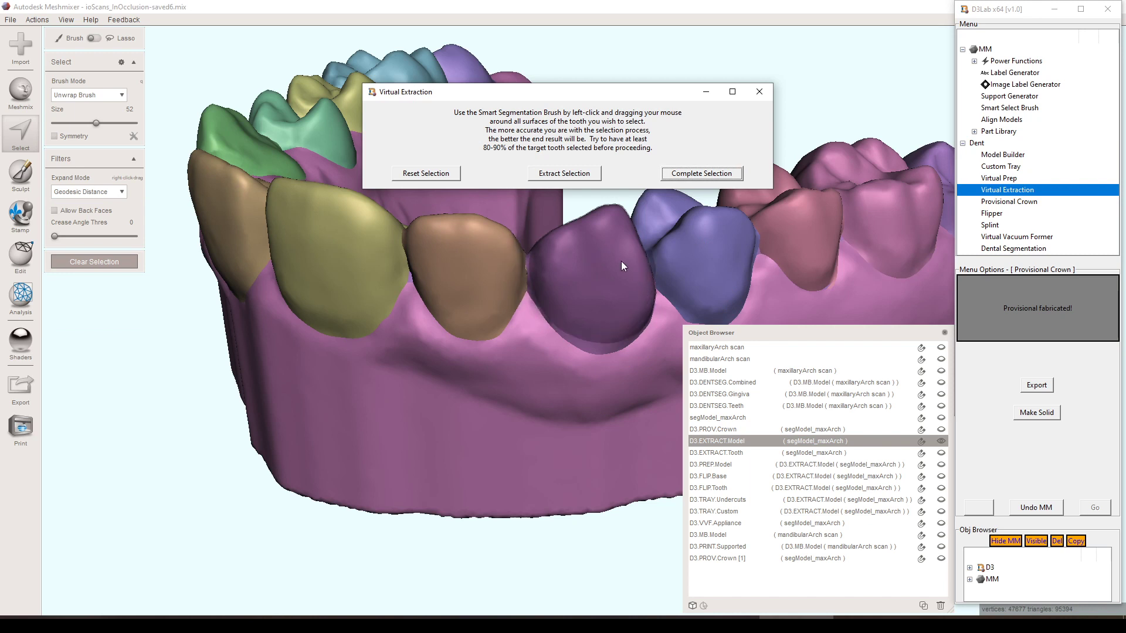
Step: Reduce the selection brush size to 35 and select the canine's entire face group
mouse_move(623, 263)
right_mouse_down()
mouse_move(599, 389)
mouse_move(548, 277)
mouse_move(458, 385)
mouse_move(460, 402)
mouse_move(570, 269)
mouse_move(622, 395)
mouse_move(631, 374)
mouse_move(608, 239)
mouse_move(590, 284)
mouse_move(576, 272)
right_mouse_up()
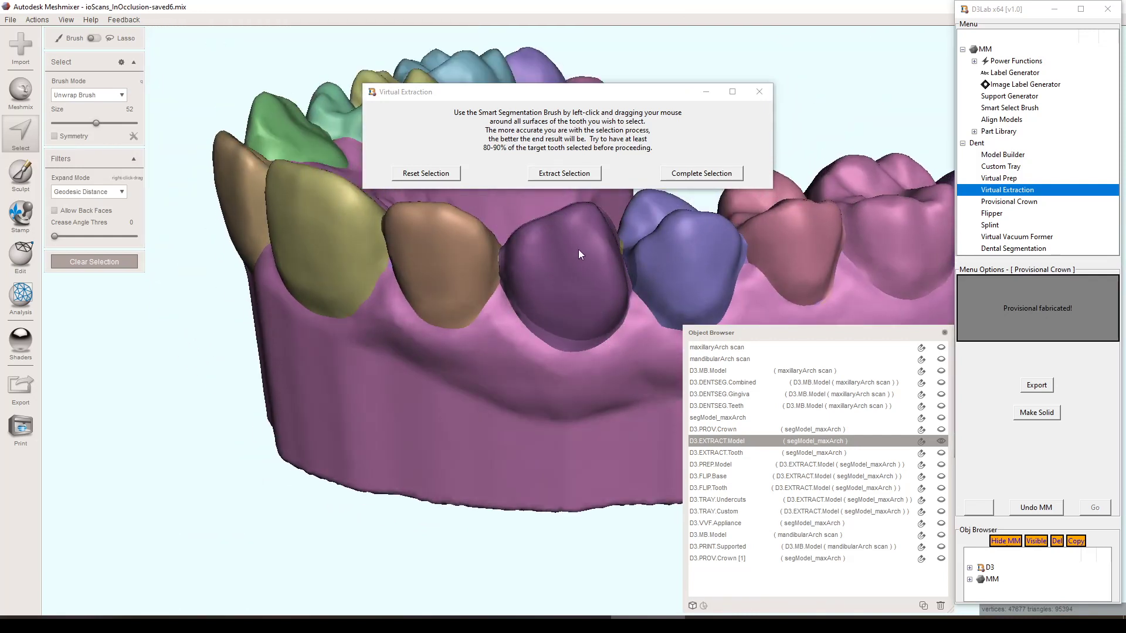
key("bracketleft")
key("bracketleft")
key("bracketleft")
key("bracketleft")
key("bracketleft")
key("bracketleft")
key("bracketleft")
key("bracketleft")
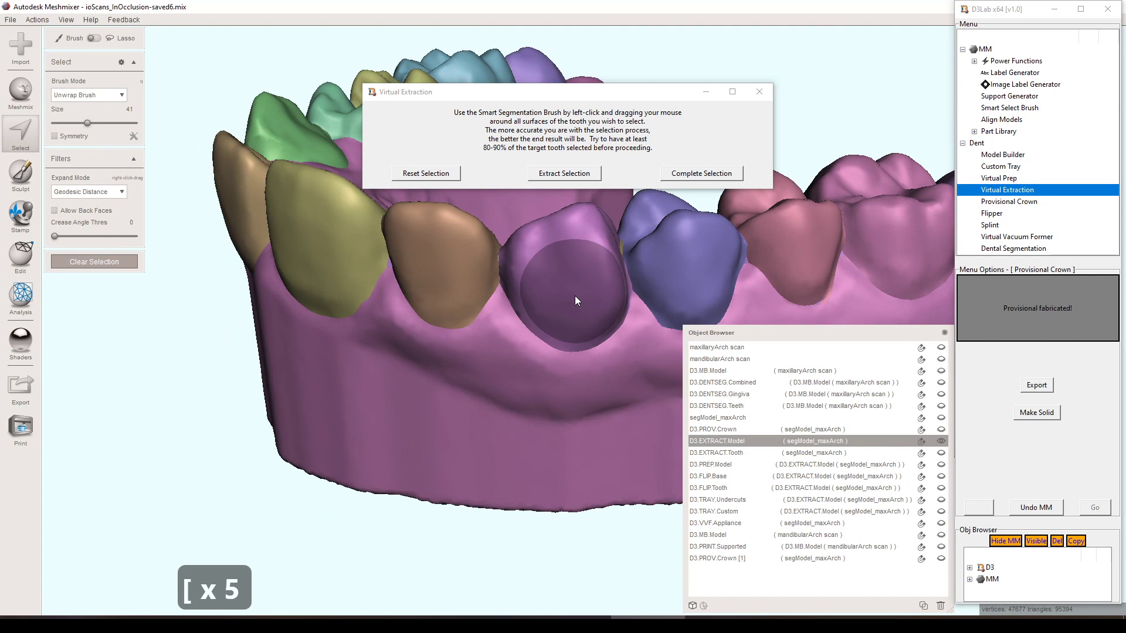
double_click(576, 270)
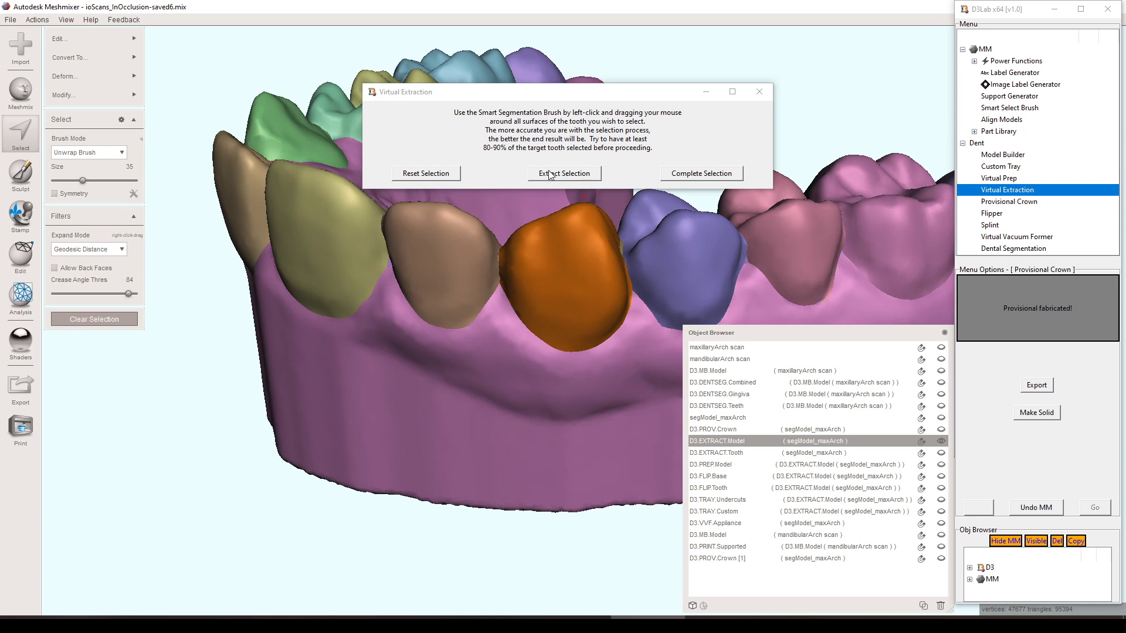
Step: Optimize the canine selection's boundary five times and run the virtual extraction on it
key("o")
key("o")
key("o")
key("o")
key("o")
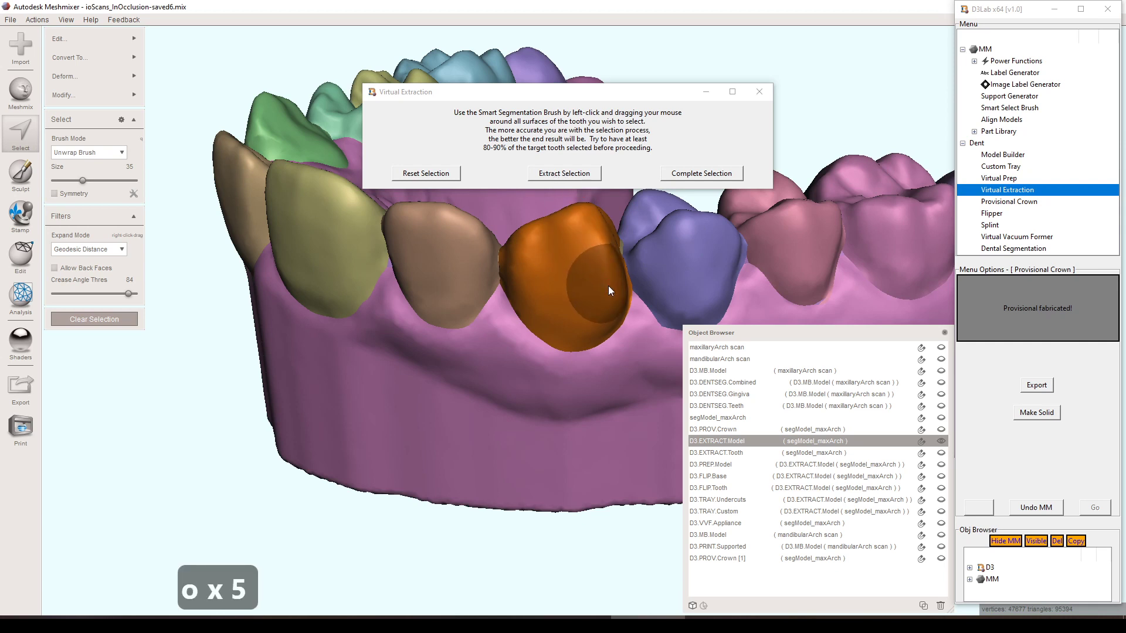
left_click(580, 176)
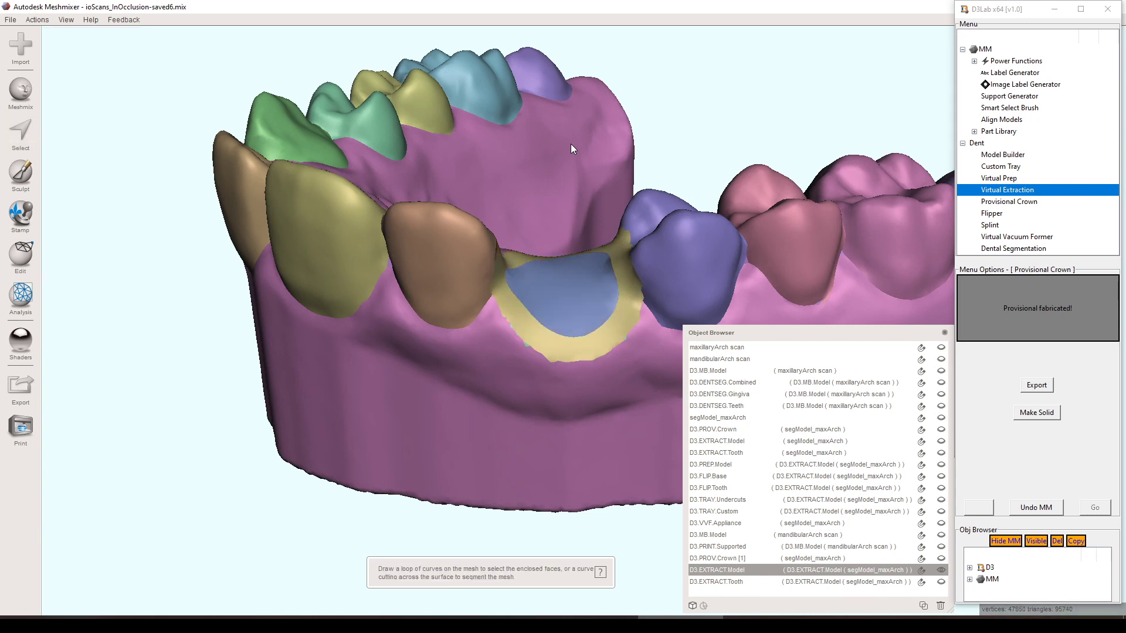
Step: Examine the canine's extraction site from the facial and occlusal sides and from the front of the arch
right_click_drag(568, 244, 564, 200)
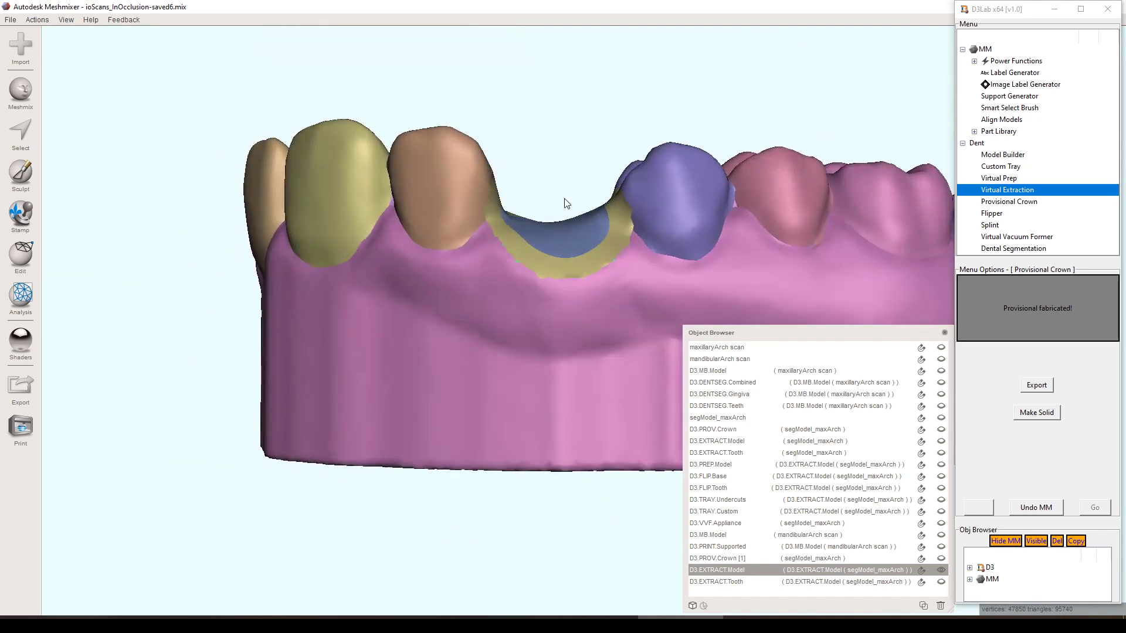
scroll(567, 266, "down", 1)
scroll(567, 271, "down", 4)
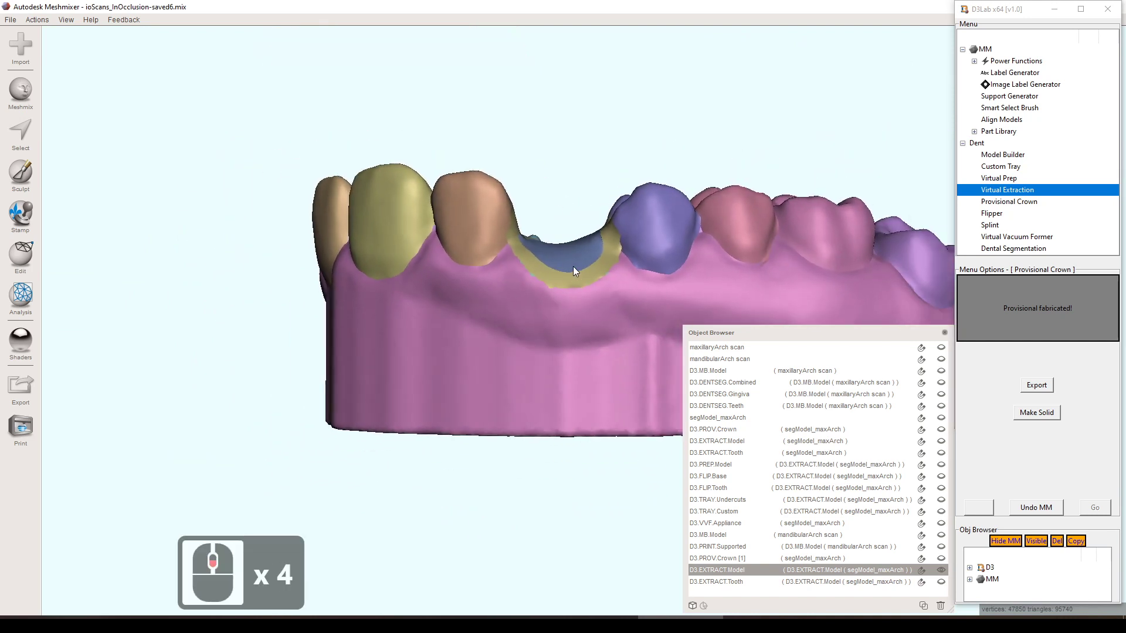
right_click_drag(573, 270, 643, 228)
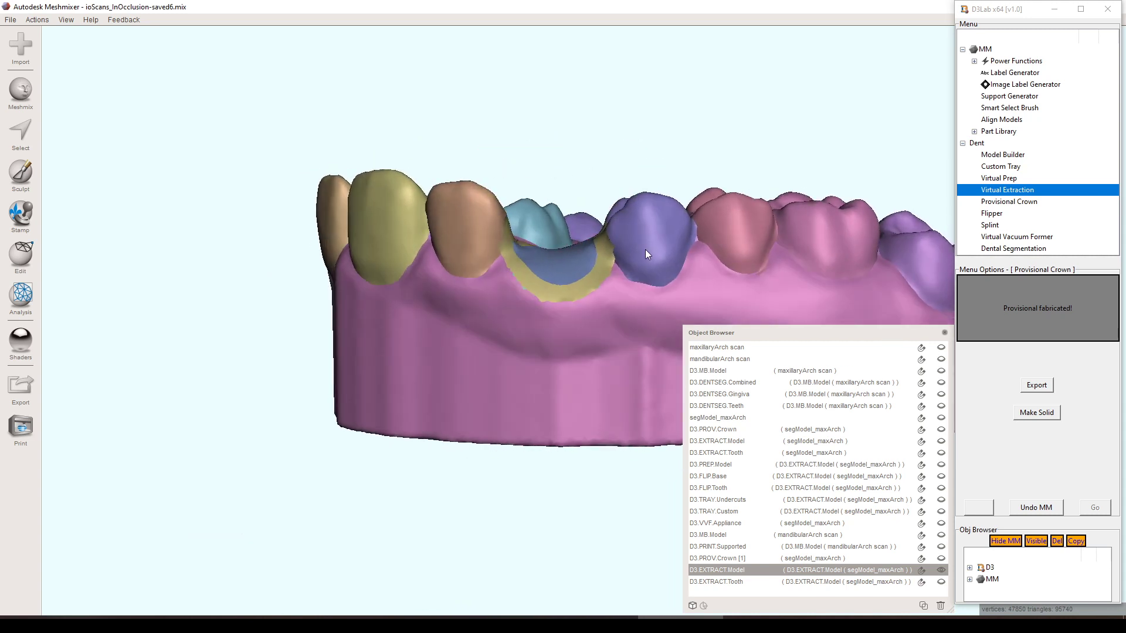
right_click_drag(631, 259, 646, 336)
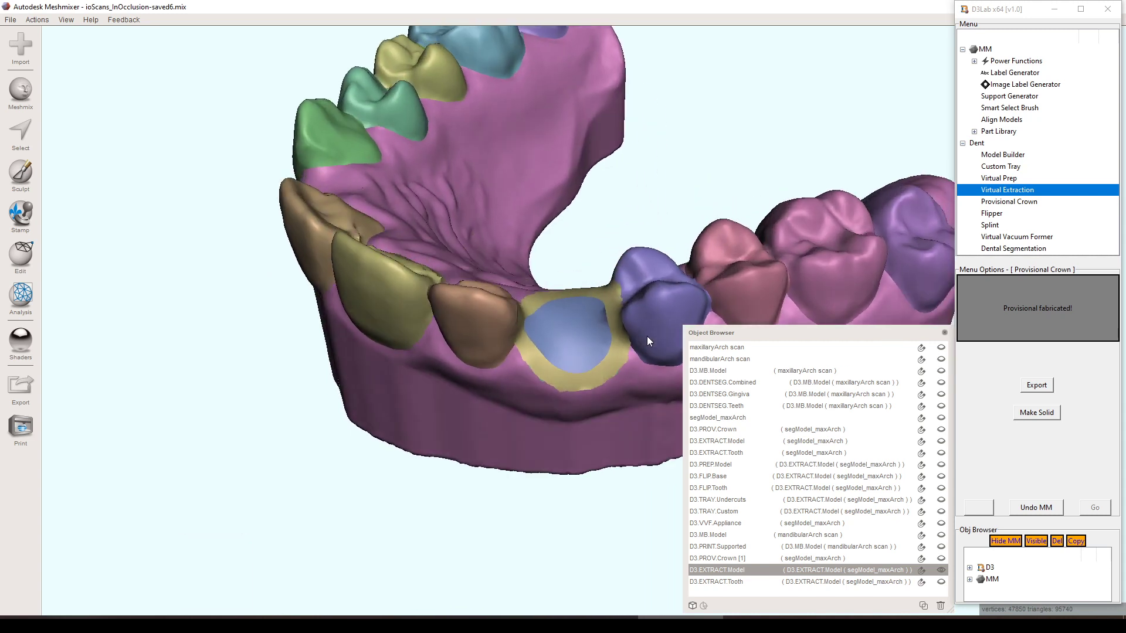
right_click_drag(576, 325, 736, 248)
scroll(617, 240, "down", 5)
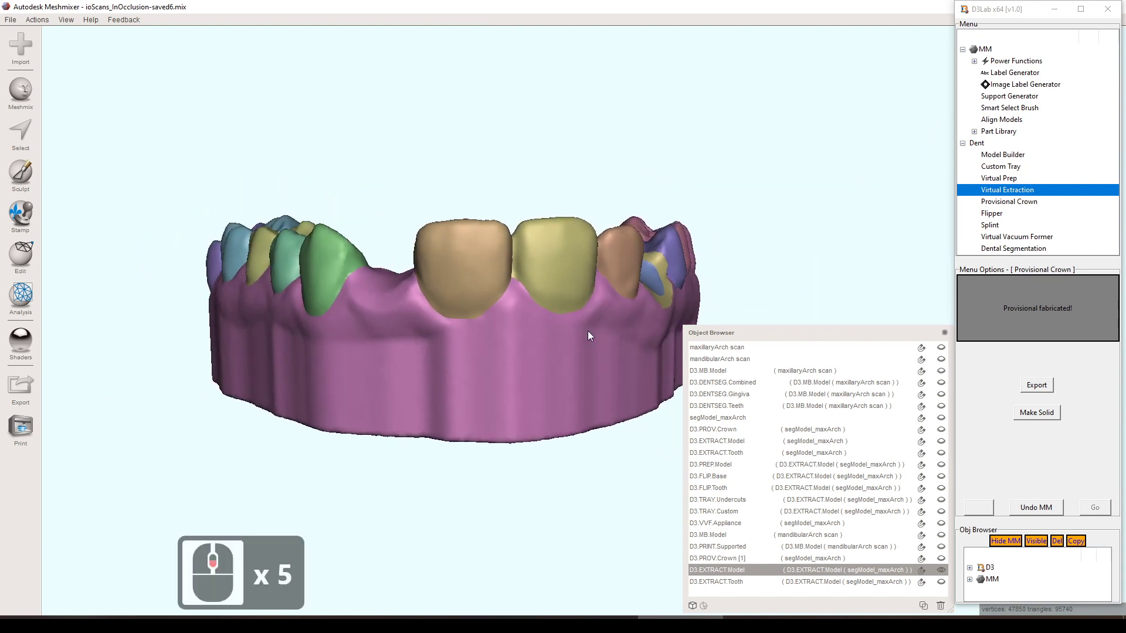
right_click_drag(539, 342, 664, 289)
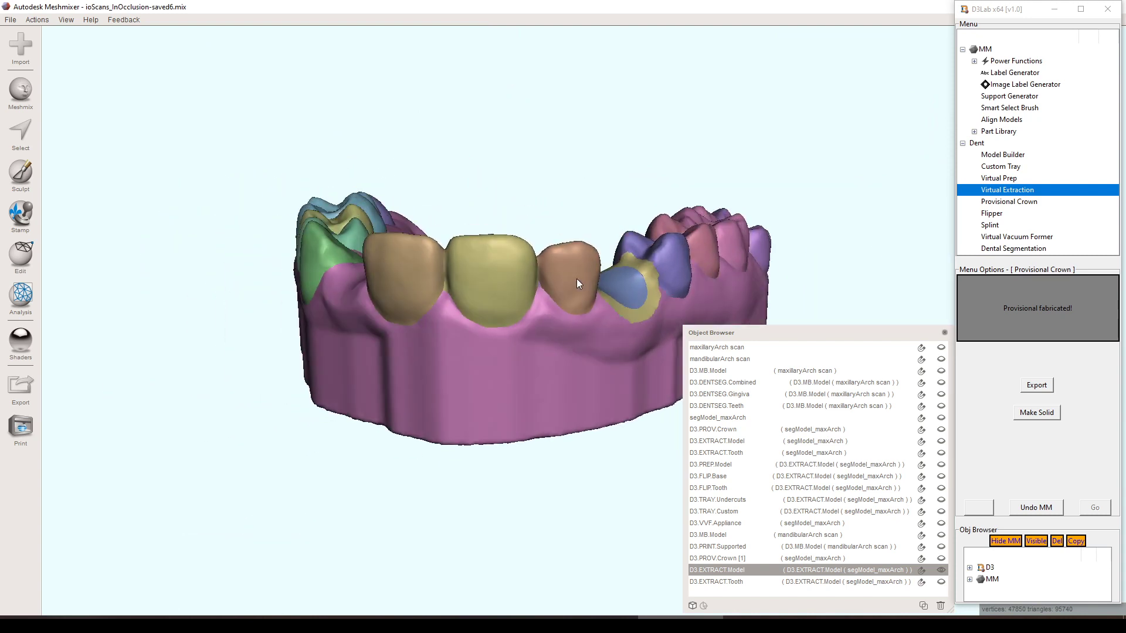
right_click_drag(576, 279, 576, 329)
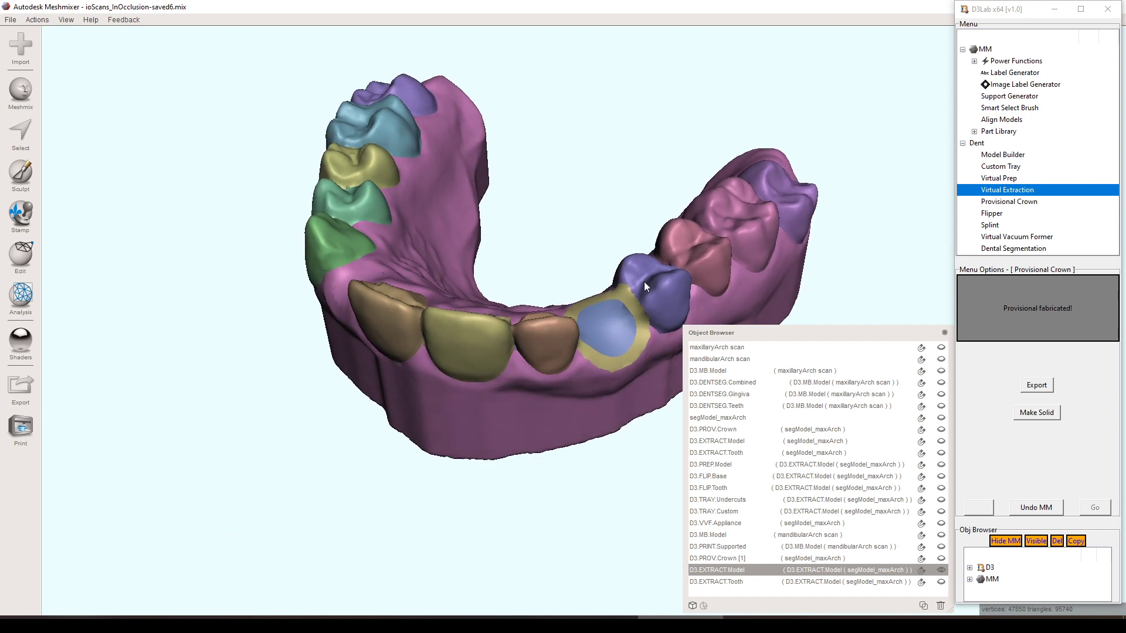
mouse_move(644, 282)
right_mouse_down()
mouse_move(642, 264)
mouse_move(603, 332)
mouse_move(618, 299)
mouse_move(542, 239)
mouse_move(599, 231)
mouse_move(618, 328)
mouse_move(570, 300)
mouse_move(283, 223)
mouse_move(642, 293)
right_mouse_up()
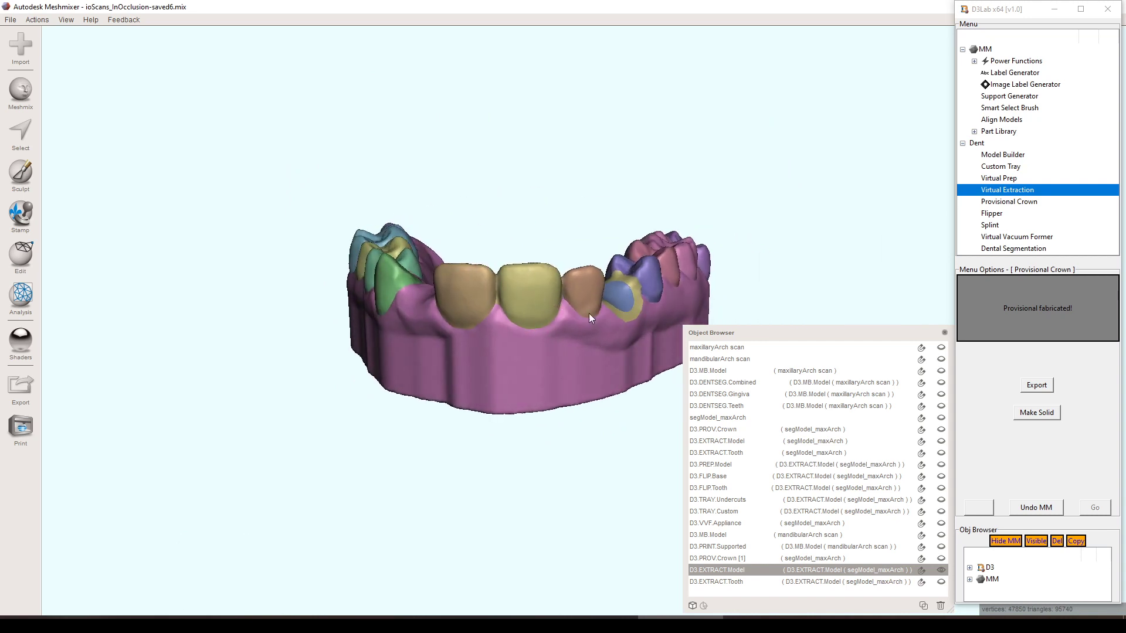
Step: Select the whole olive central incisor on the extracted model
right_click_drag(588, 313, 557, 396)
key("s")
double_click(558, 383)
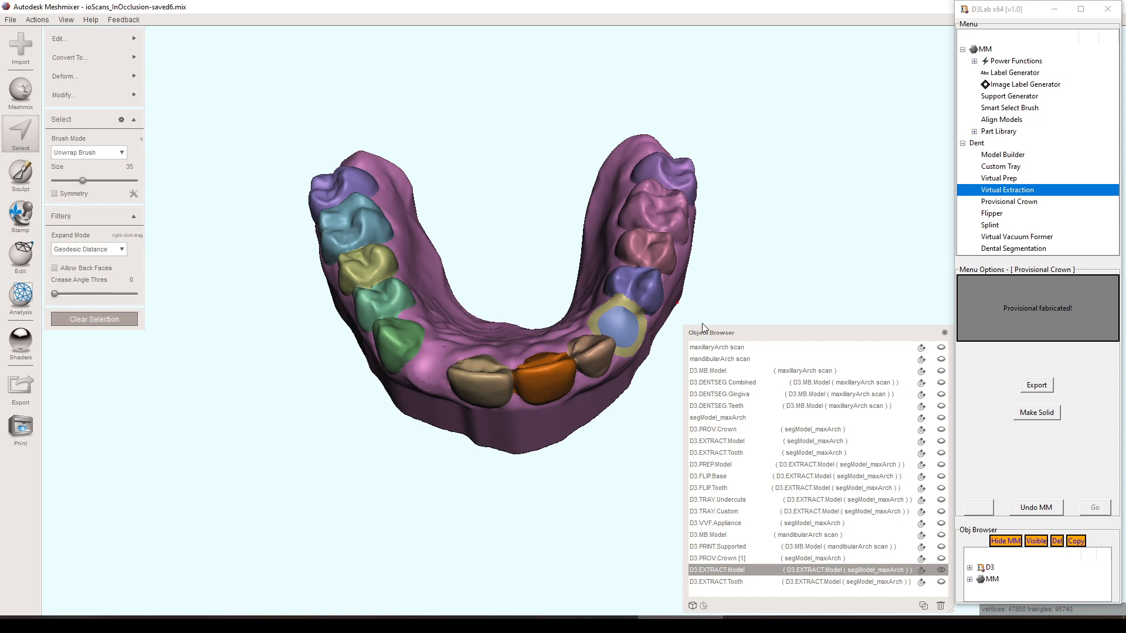
right_click_drag(702, 322, 653, 280)
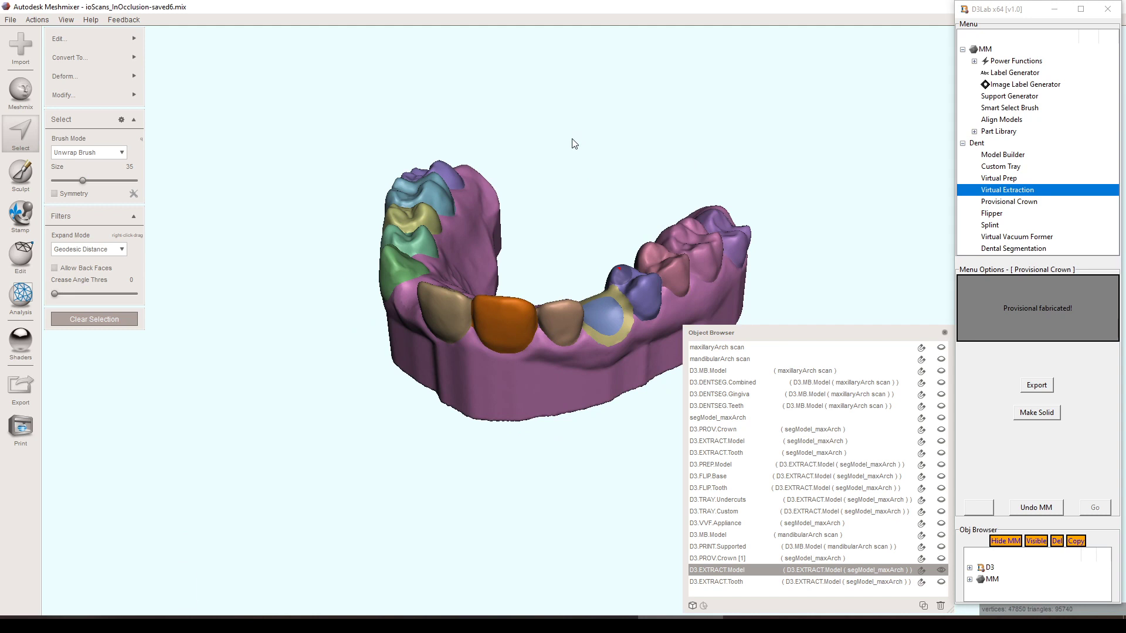
Step: Erase and fill the selected central incisor with a lower Smooth setting, accept the replacement and clear the selection
key("f")
mouse_move(557, 181)
right_mouse_down()
mouse_move(598, 113)
mouse_move(585, 129)
right_mouse_up()
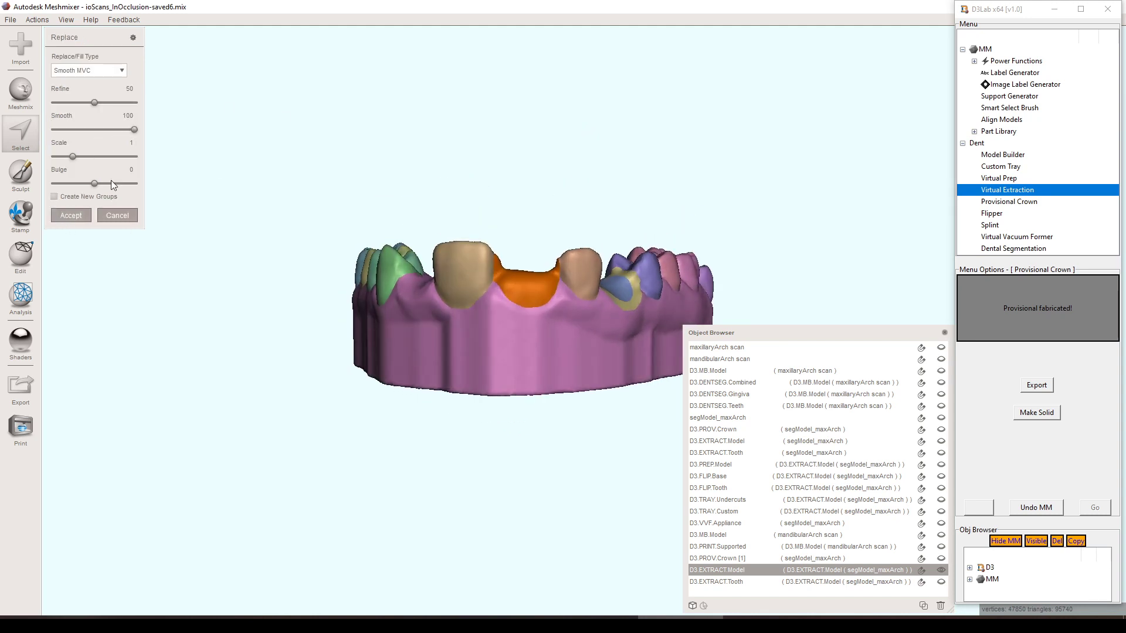
left_click(111, 129)
left_click(89, 130)
left_click(71, 216)
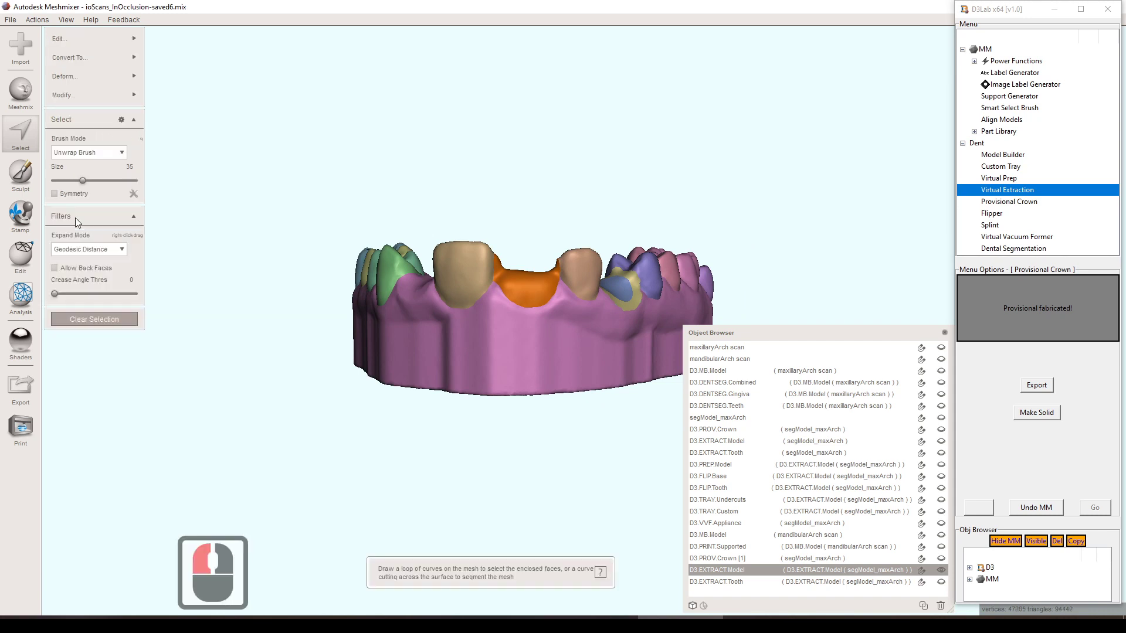
right_click_drag(532, 292, 582, 290)
key("Escape")
Step: Compare the filled central incisor site with the canine's extraction site from around the front of the arch
scroll(557, 410, "up", 4)
right_click_drag(494, 325, 628, 311)
scroll(553, 387, "down", 5)
scroll(613, 427, "down", 6)
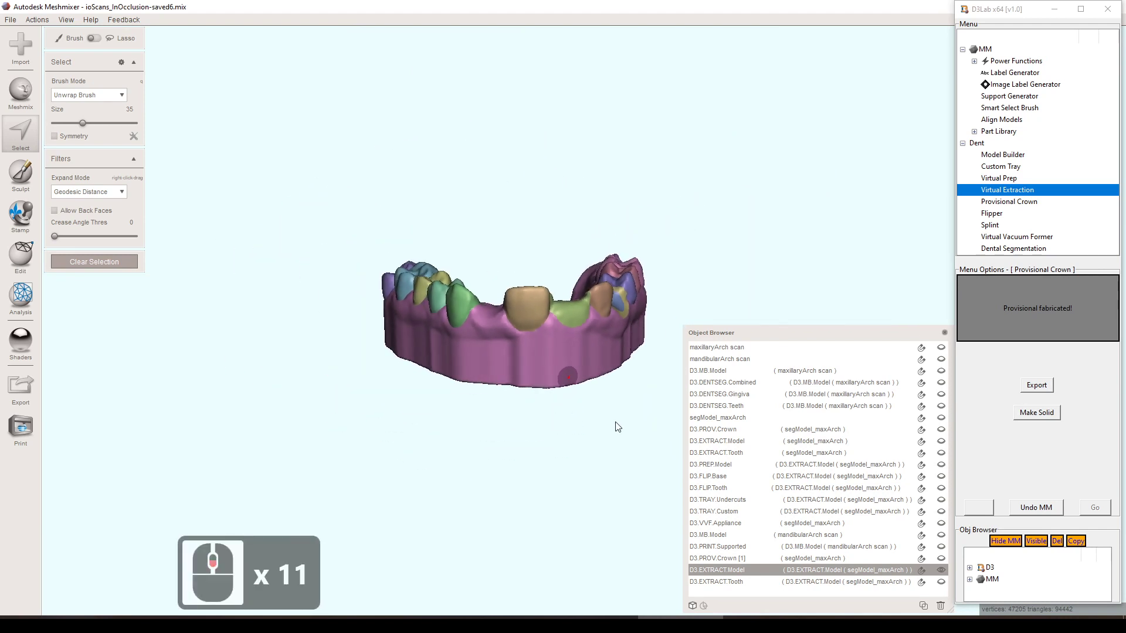
right_click_drag(613, 428, 593, 414)
right_click_drag(645, 328, 567, 349)
right_click_drag(648, 376, 751, 289)
scroll(485, 381, "up", 8)
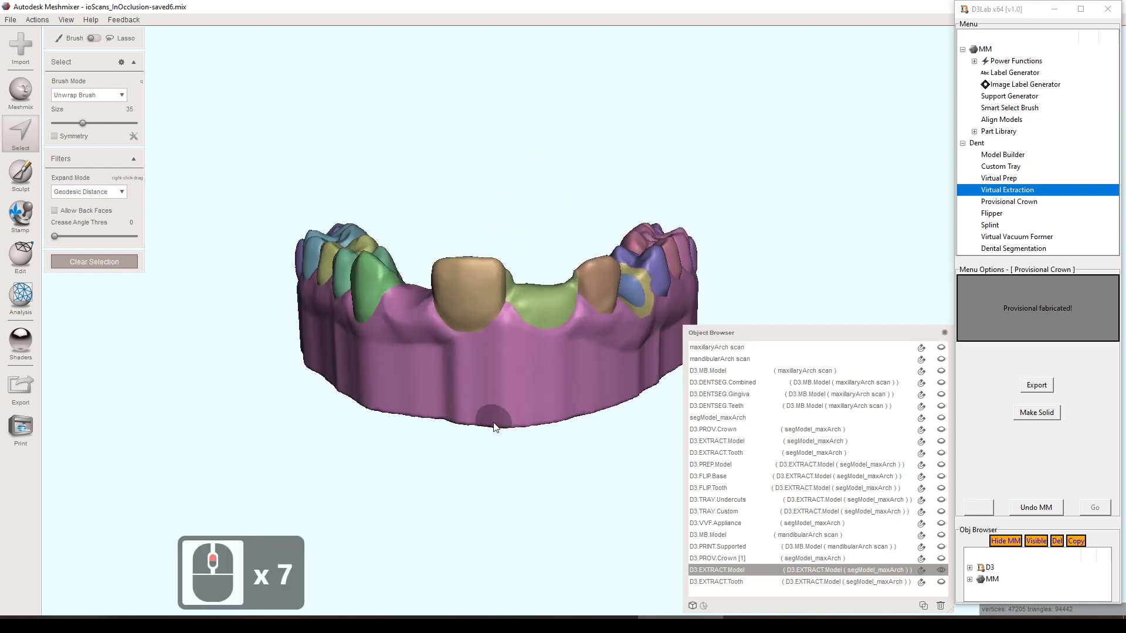
right_click_drag(482, 375, 554, 336)
scroll(554, 336, "down", 6)
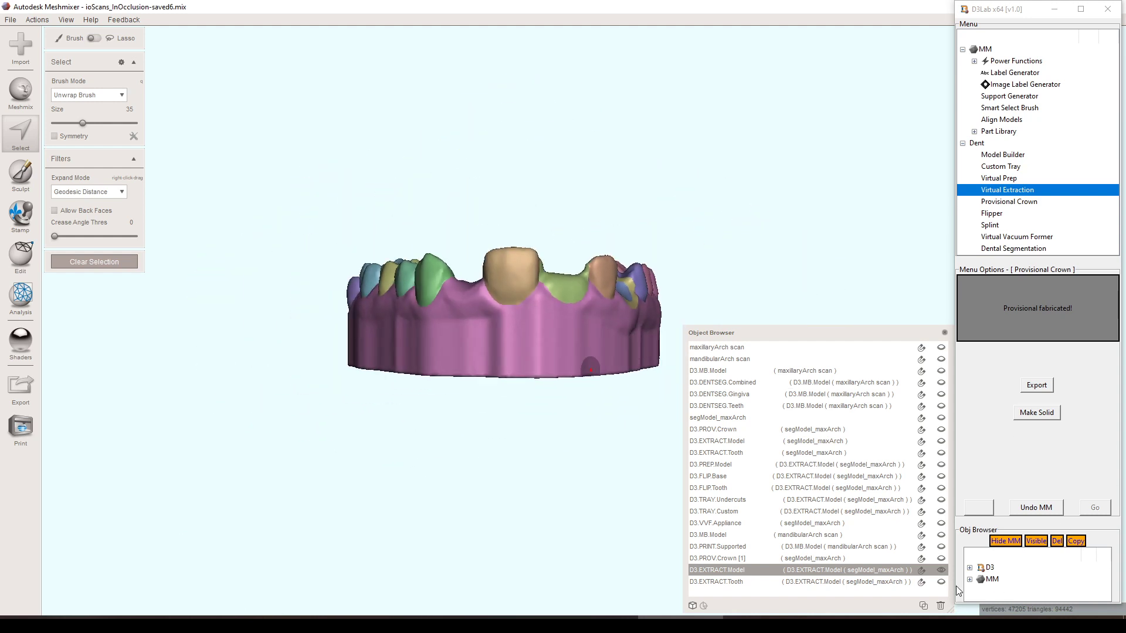
Step: Display D3.EXTRACT.Tooth ( segModel_maxArch ) on its own in place of the extracted model, and view the tooth up close
left_click(815, 570)
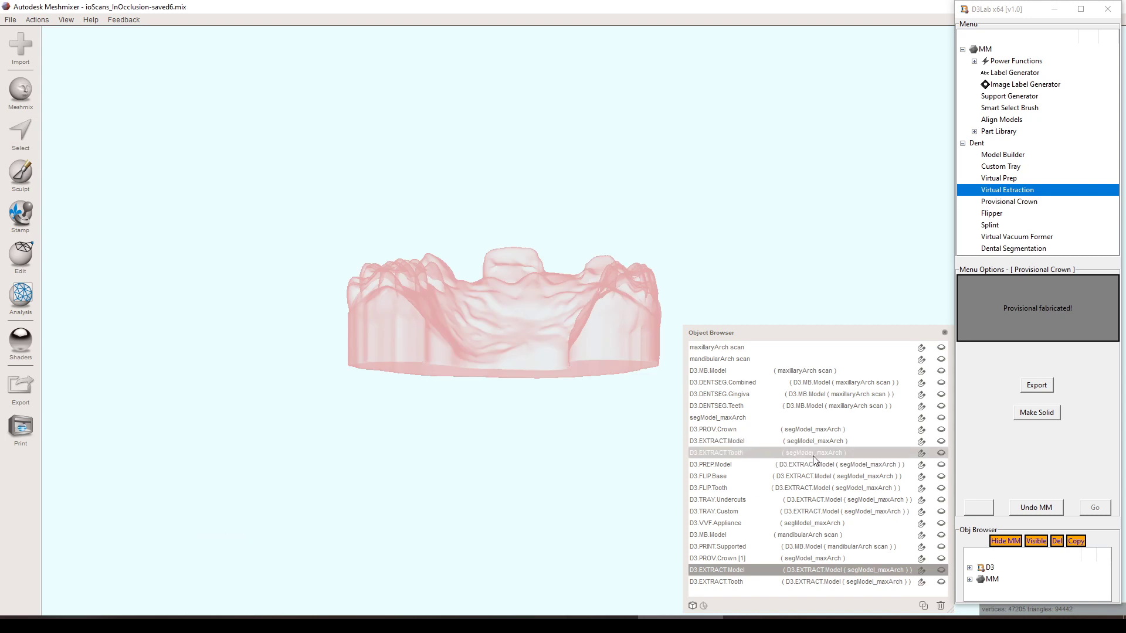
left_click(860, 451)
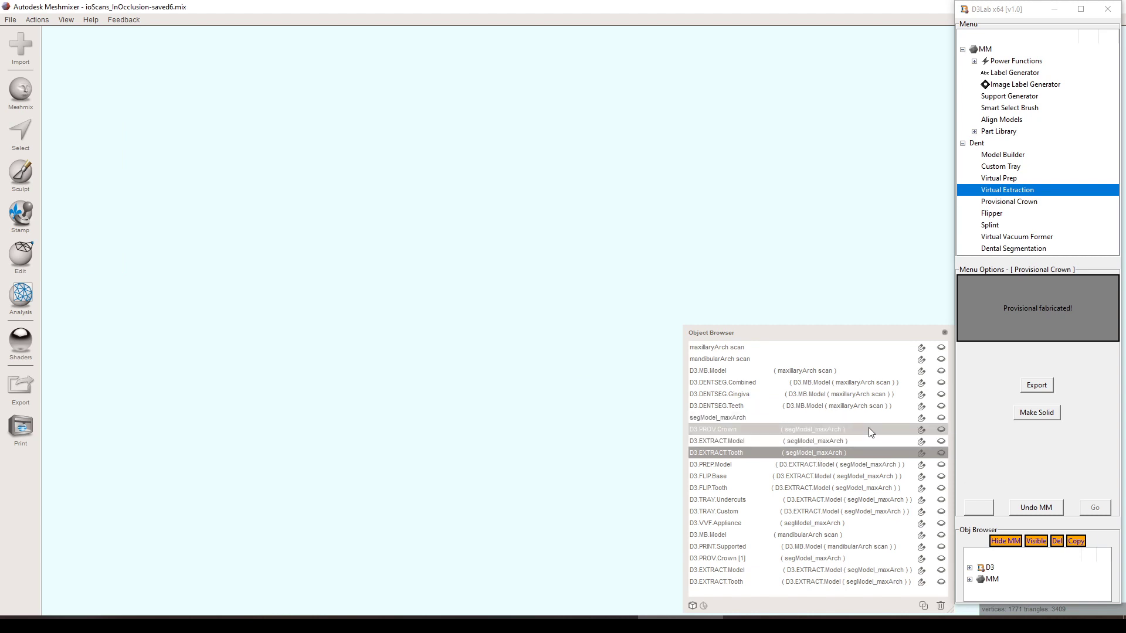
left_click(942, 454)
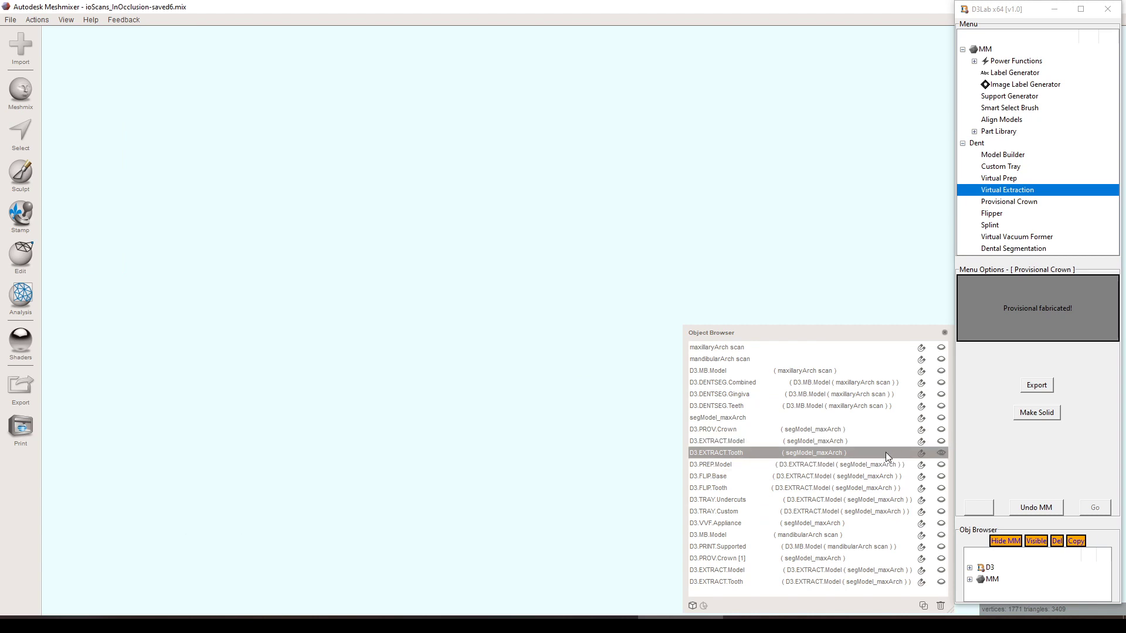
left_click(833, 457)
scroll(517, 467, "down", 7)
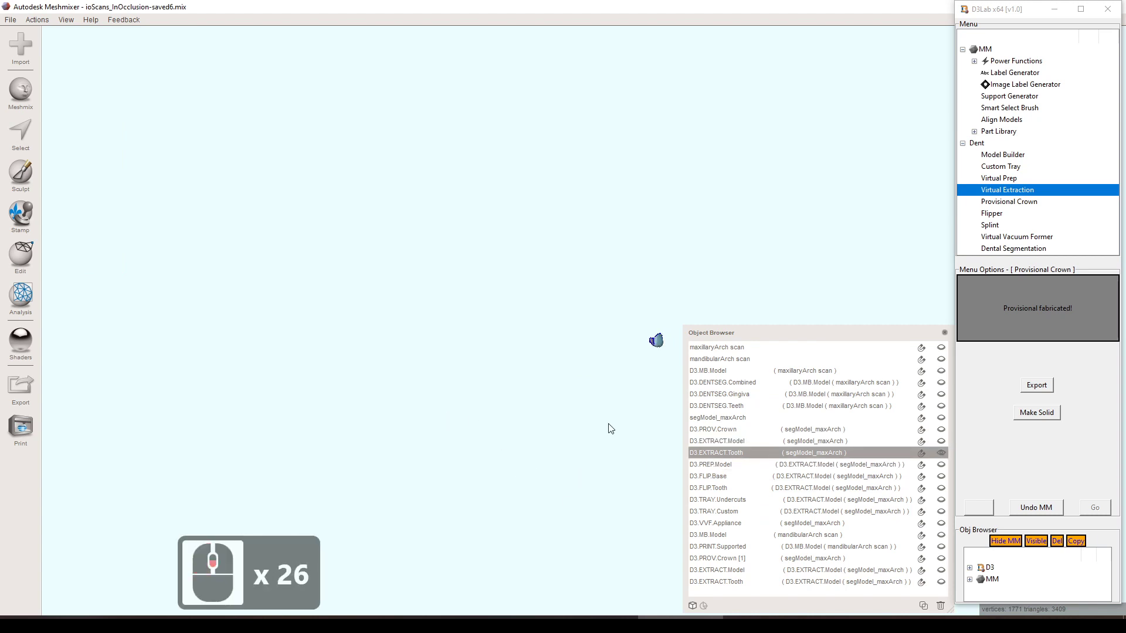
scroll(528, 407, "up", 7)
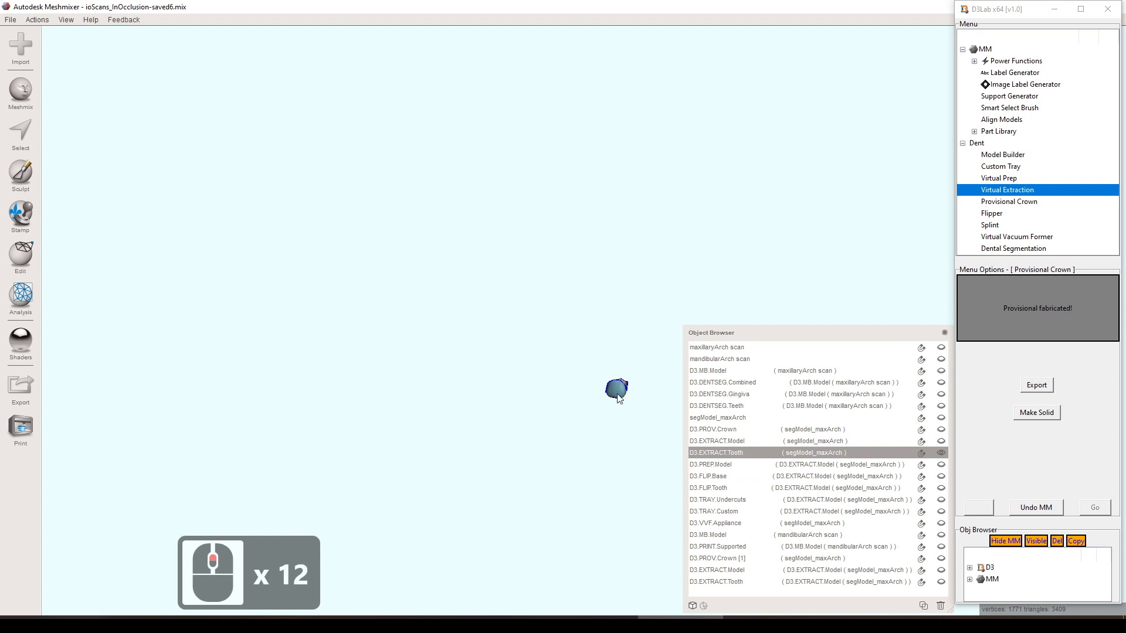
scroll(621, 357, "up", 19)
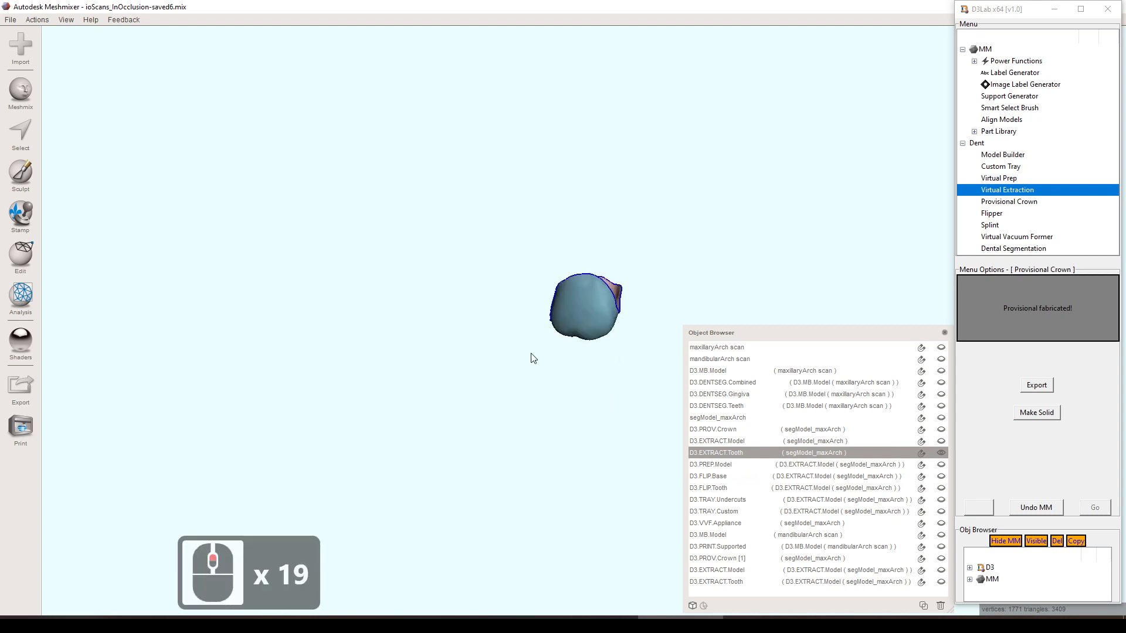
scroll(587, 287, "down", 5)
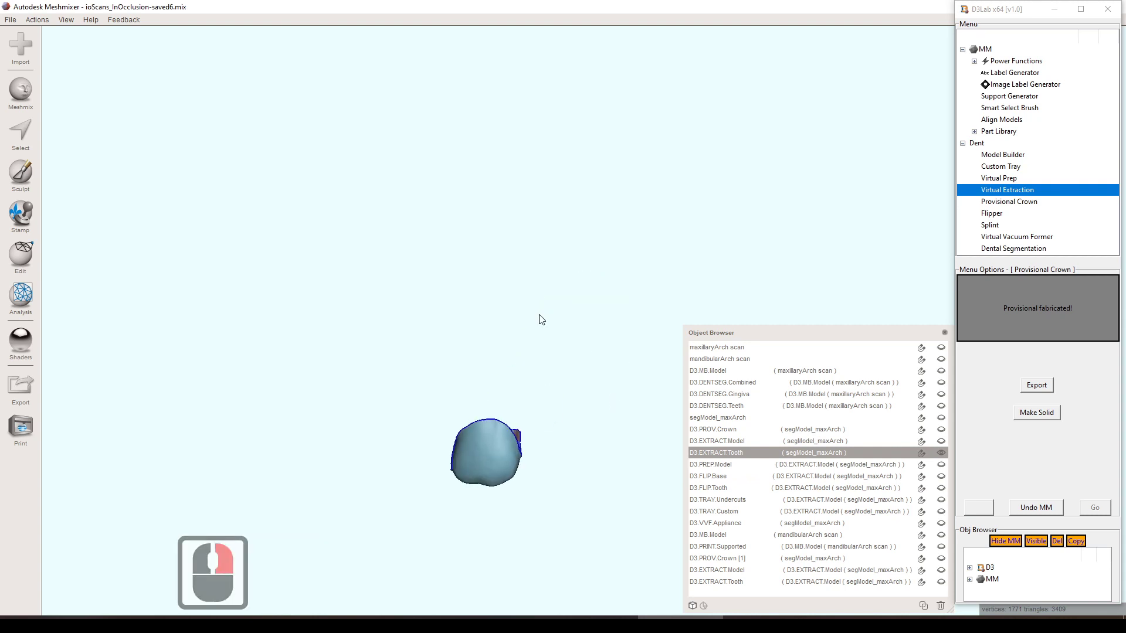
right_click_drag(591, 495, 650, 495)
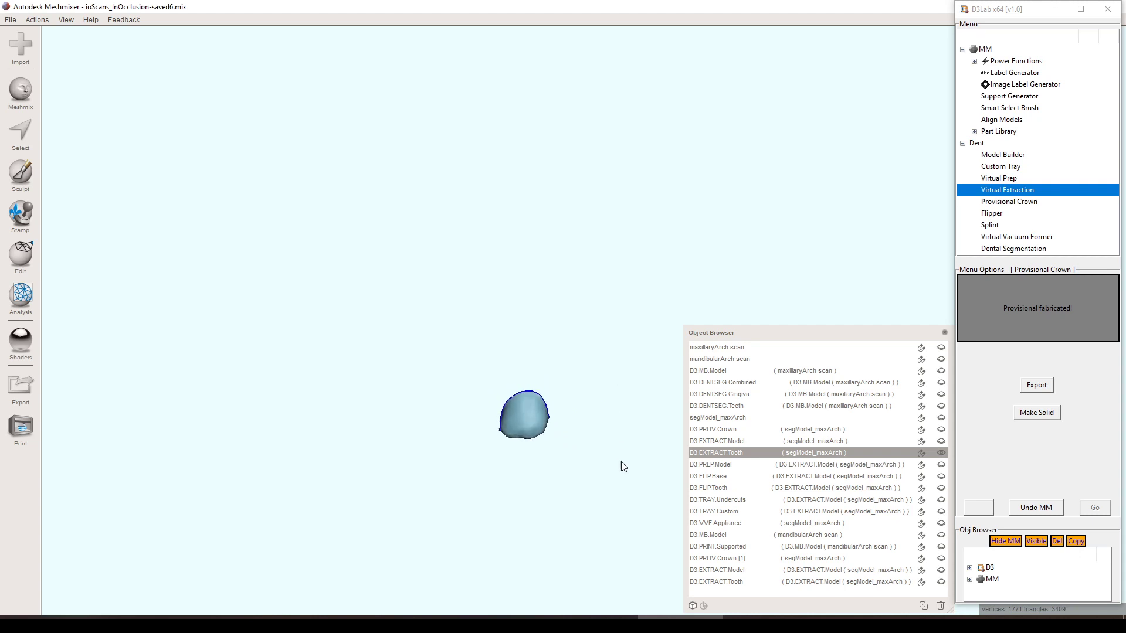
Step: Hide D3.EXTRACT.Tooth ( segModel_maxArch ) and display D3.PREP.Model ( D3.EXTRACT.Model ( segModel_maxArch ) ) in its place
right_click(622, 413)
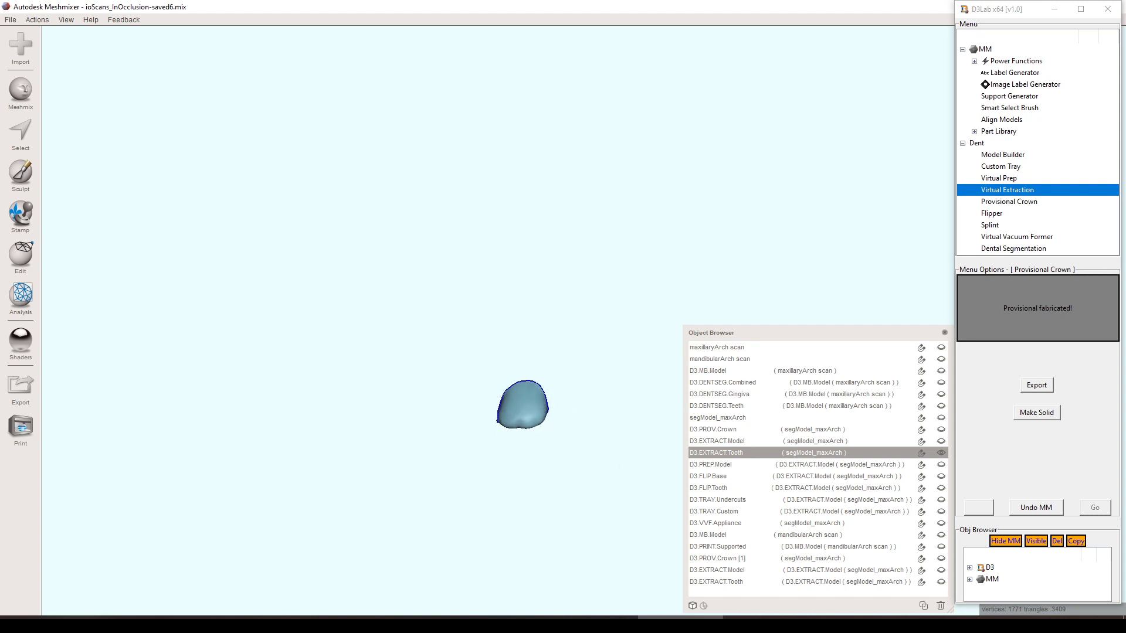
left_click(940, 454)
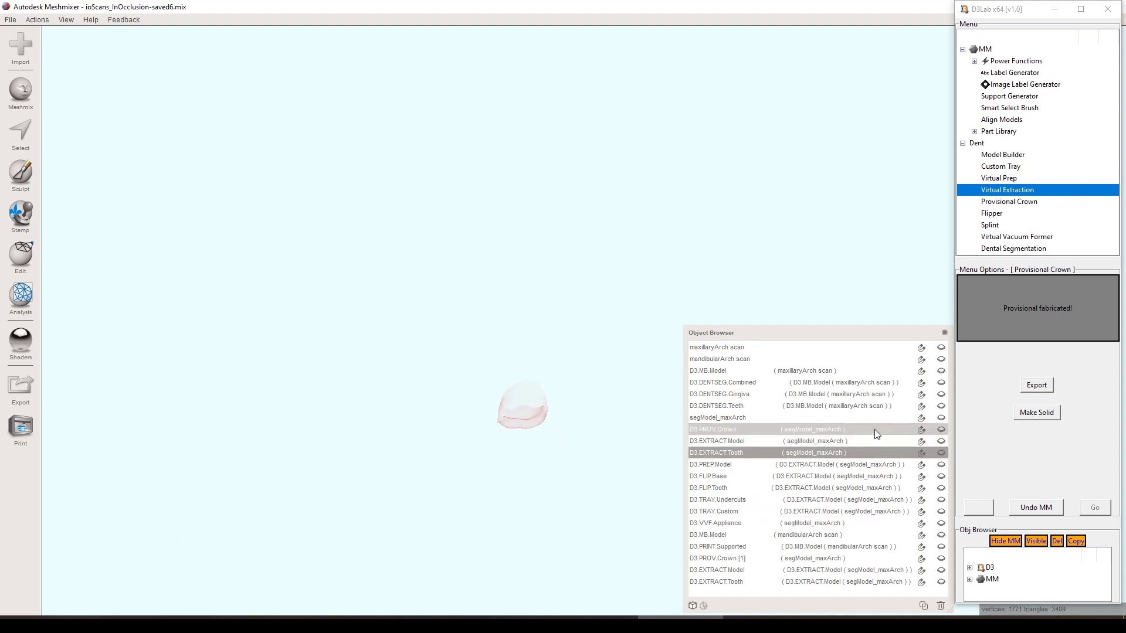
left_click(864, 440)
left_click(884, 452)
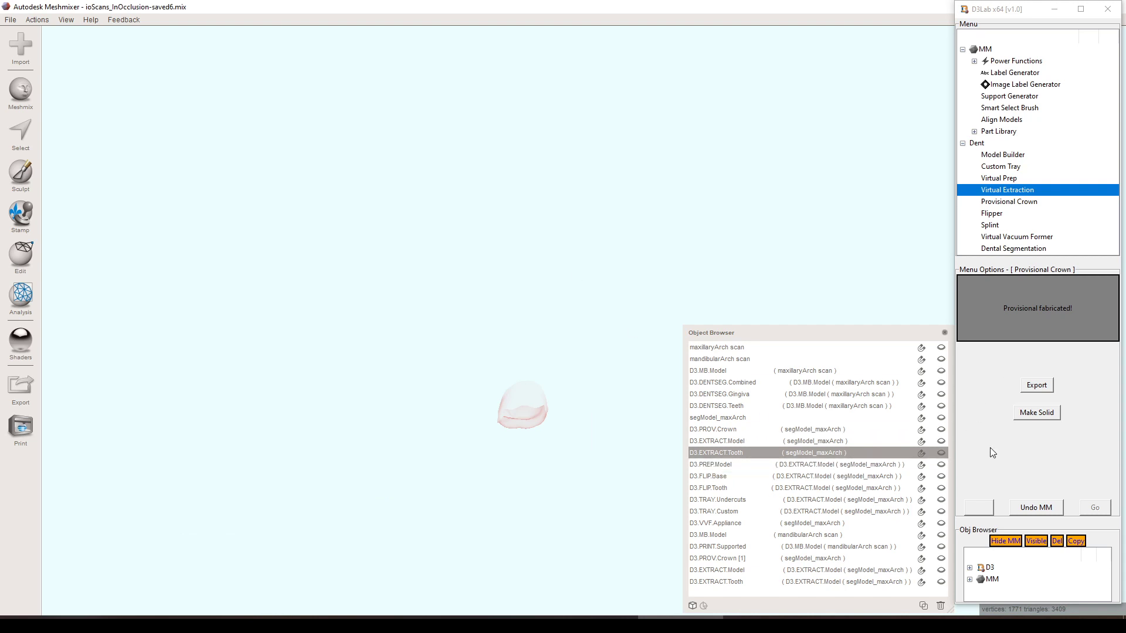
left_click(888, 462)
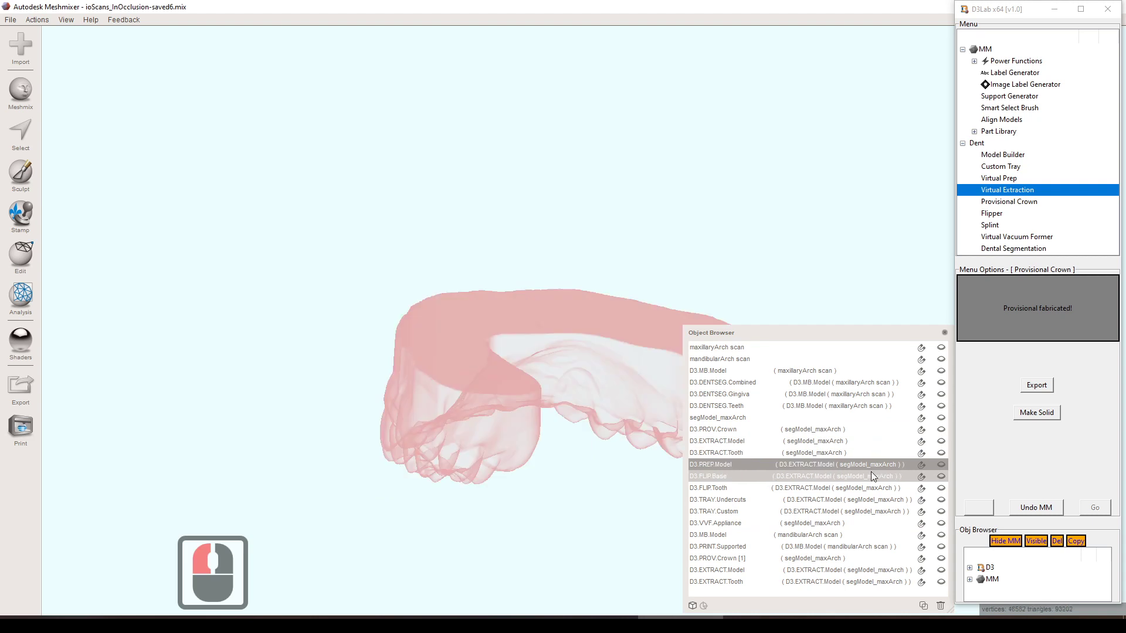
right_click_drag(665, 491, 651, 499)
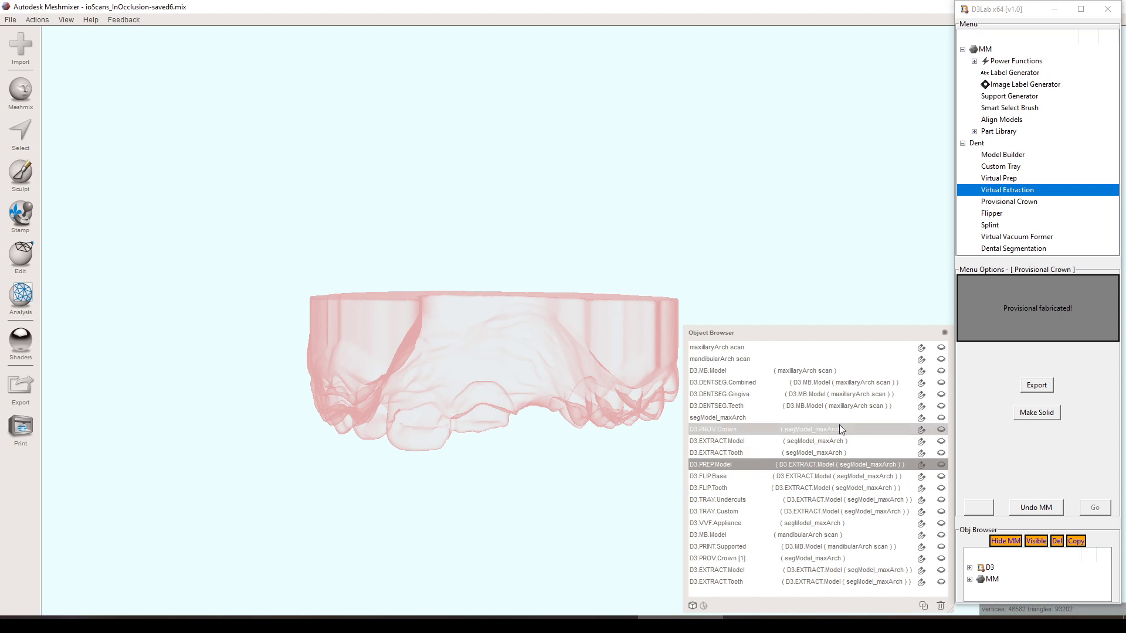
left_click(941, 465)
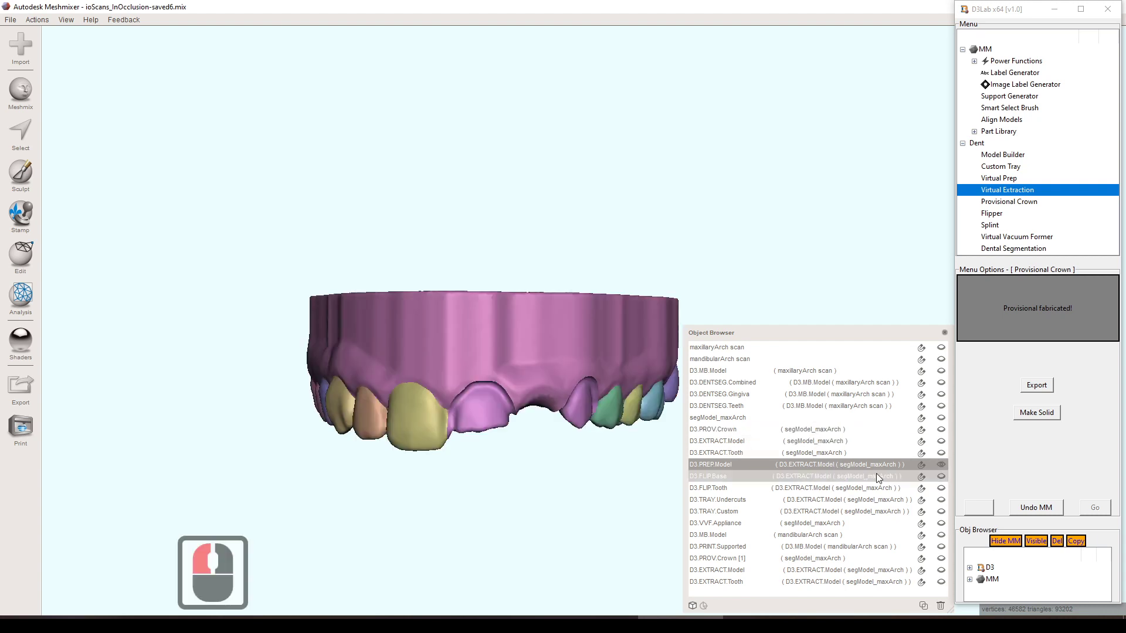
Step: Examine the prepared teeth and the extraction gap on the prep model from the biting side and the front
right_click_drag(509, 499, 537, 329)
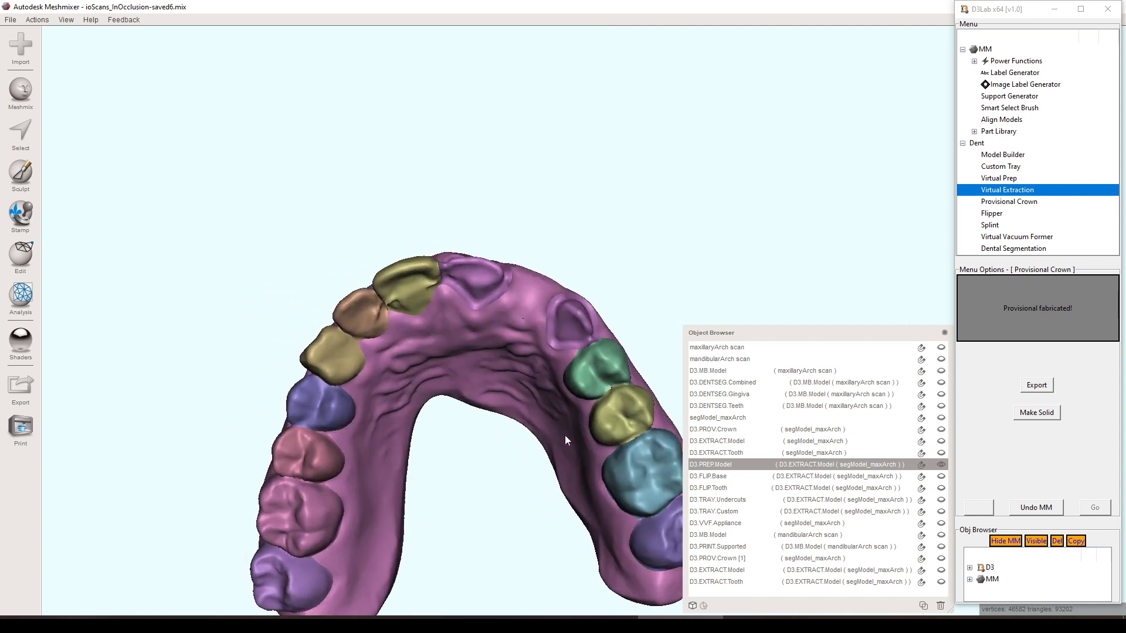
right_click_drag(570, 460, 505, 447)
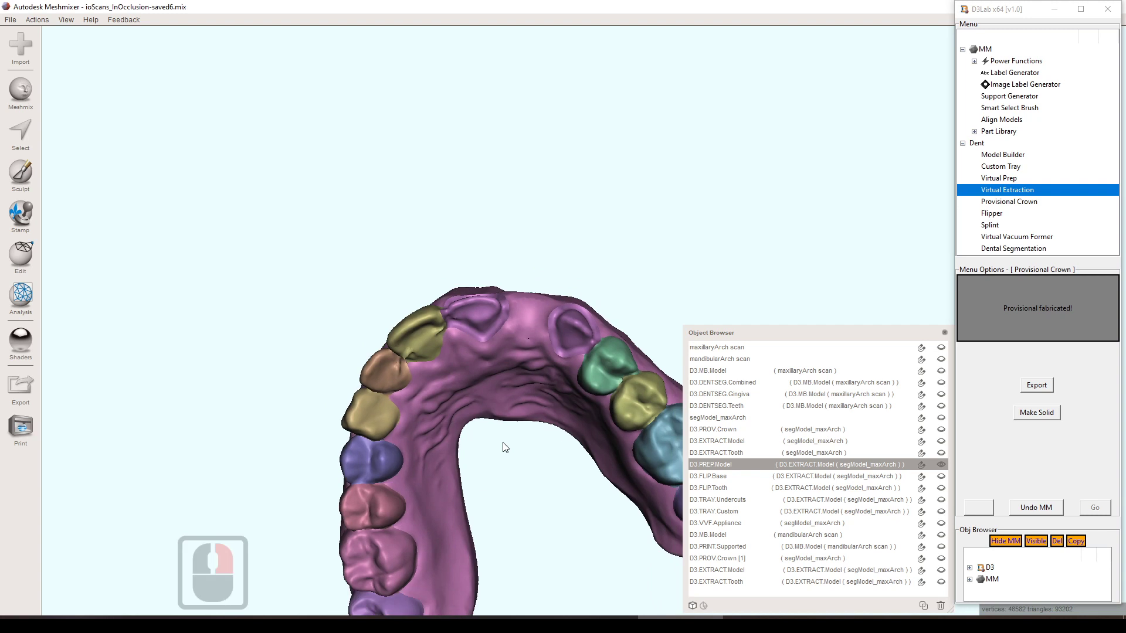
scroll(505, 448, "down", 6)
right_click_drag(549, 399, 523, 410)
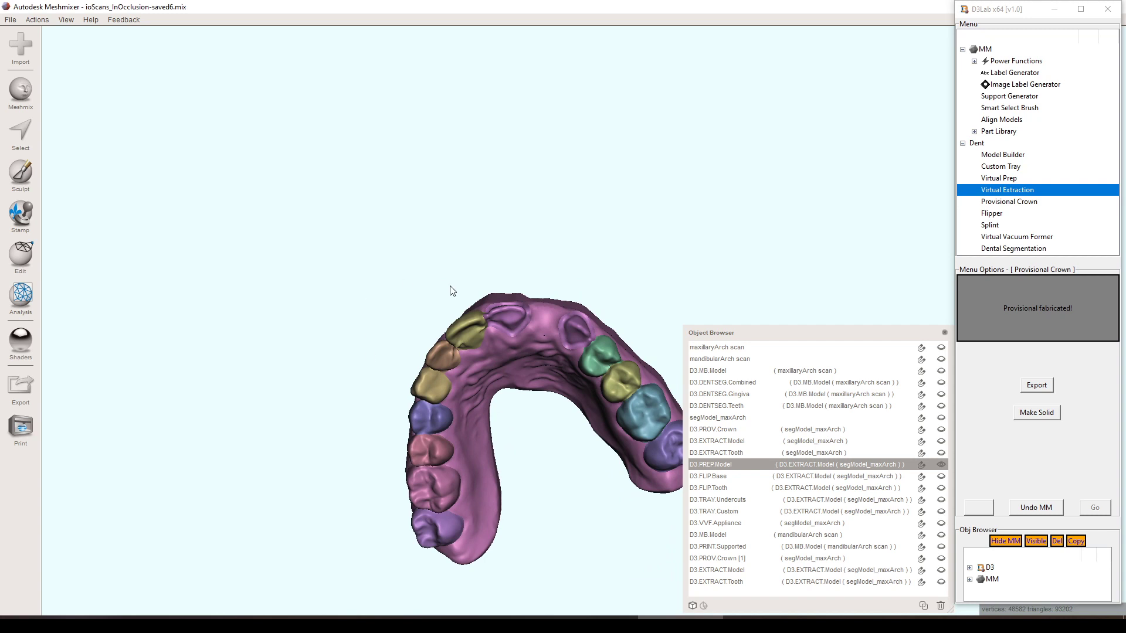
right_click_drag(540, 447, 633, 445)
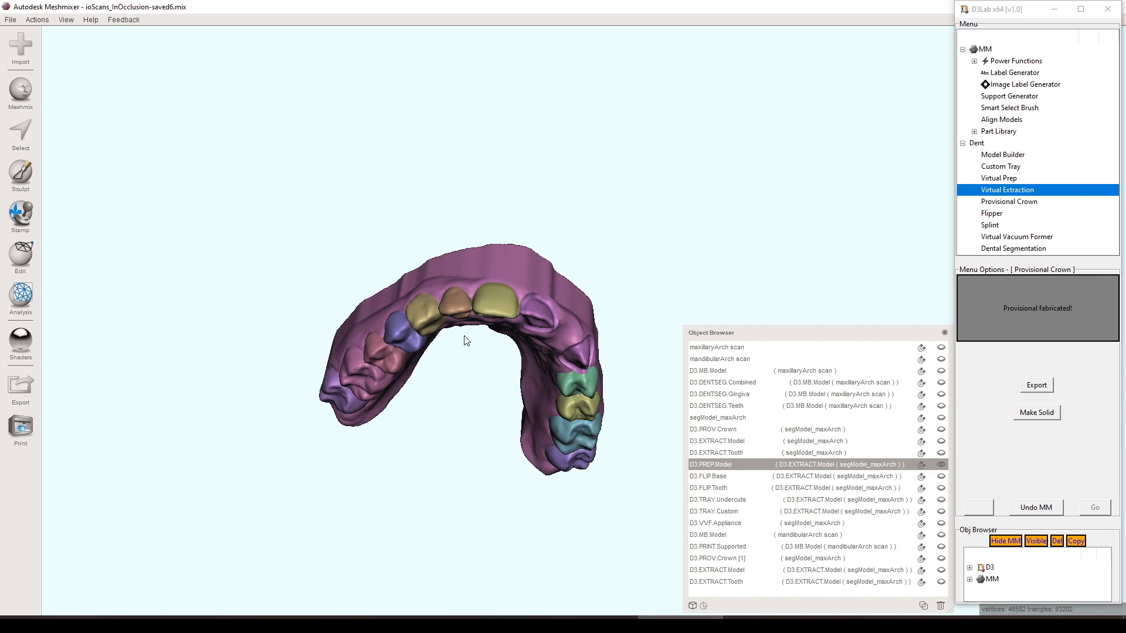
right_click_drag(465, 335, 499, 358)
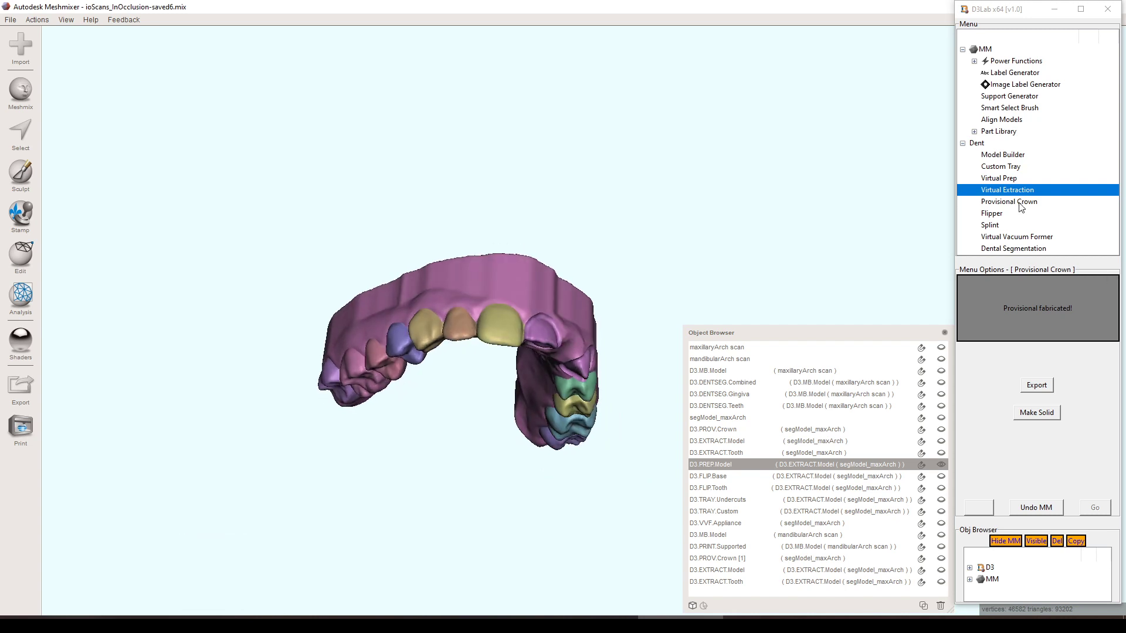
Step: Start a Virtual Prep on the displayed D3.PREP.Model and view its front teeth up close
left_click(1001, 177)
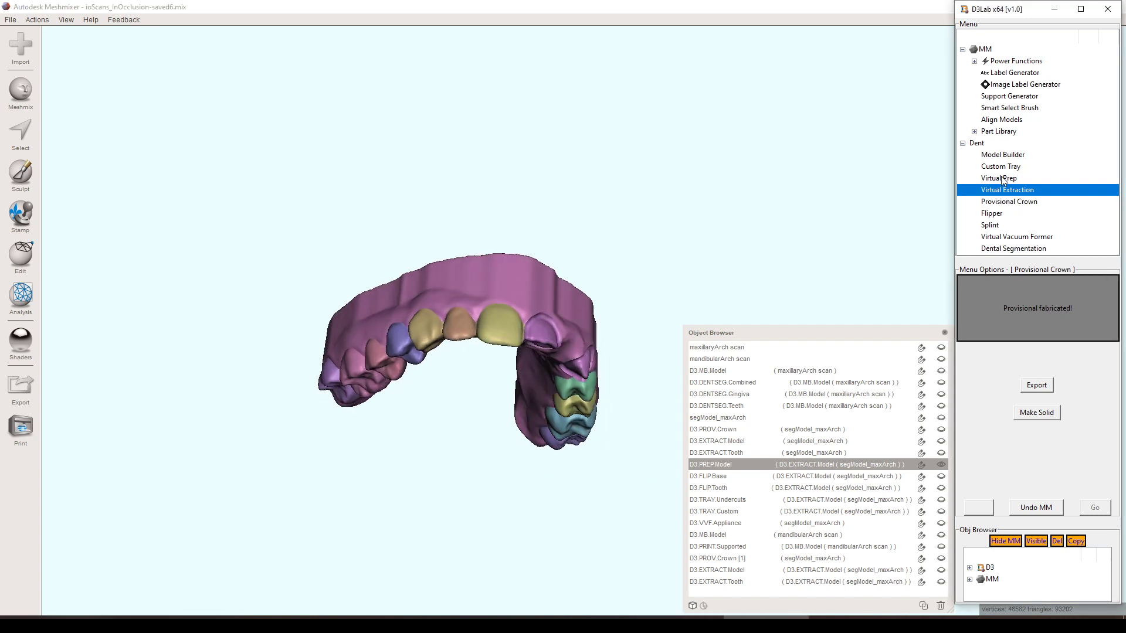
left_click(1002, 179)
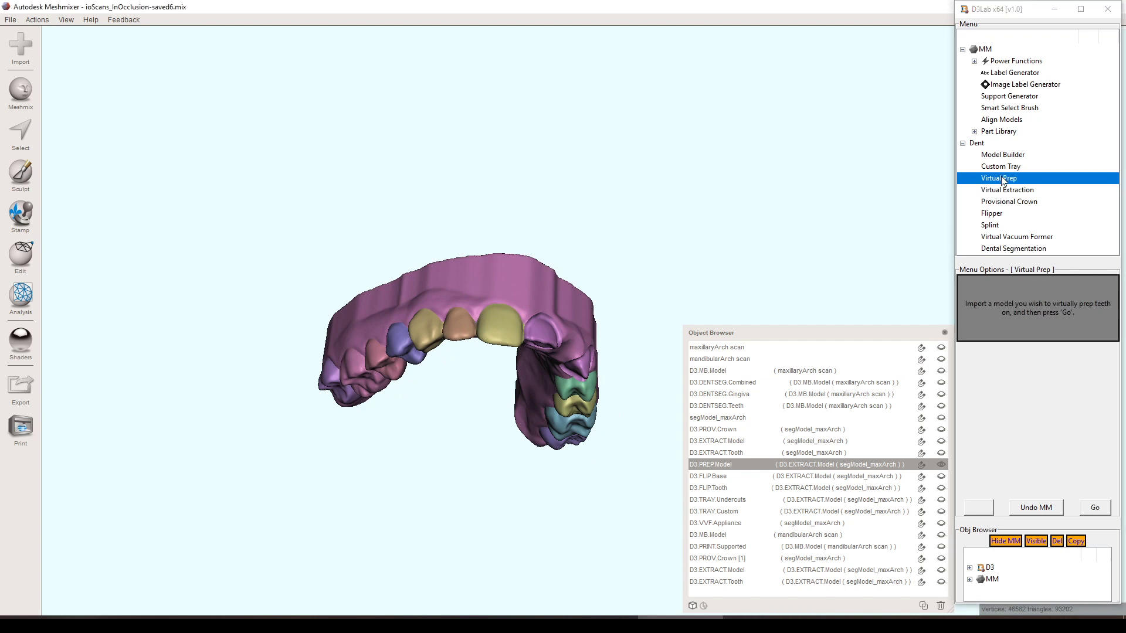
left_click(1101, 512)
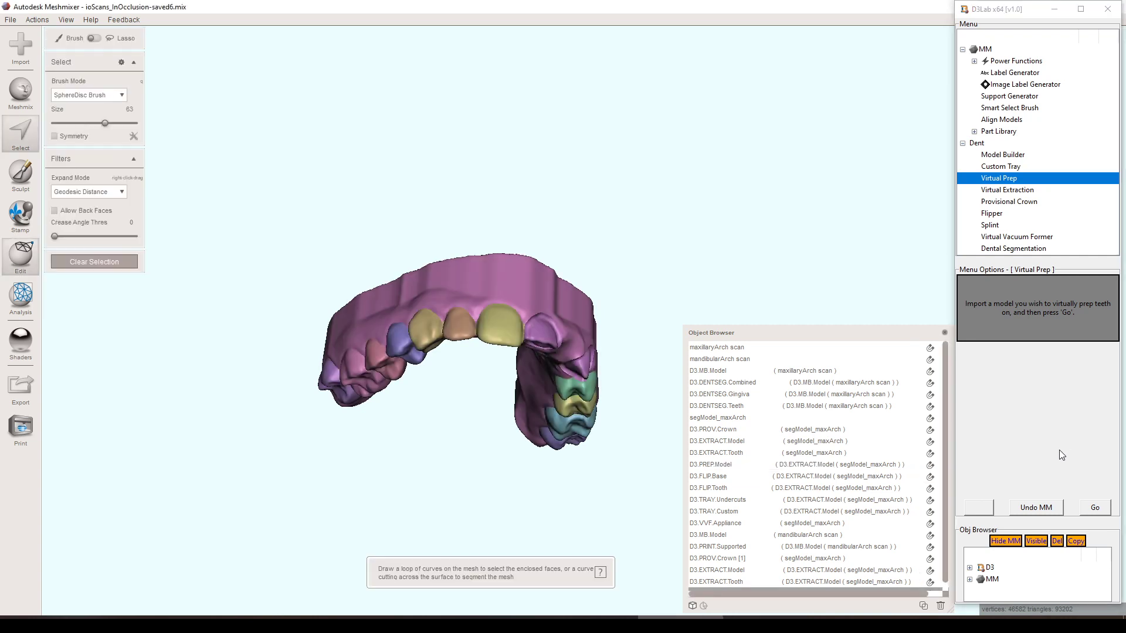
scroll(521, 375, "up", 10)
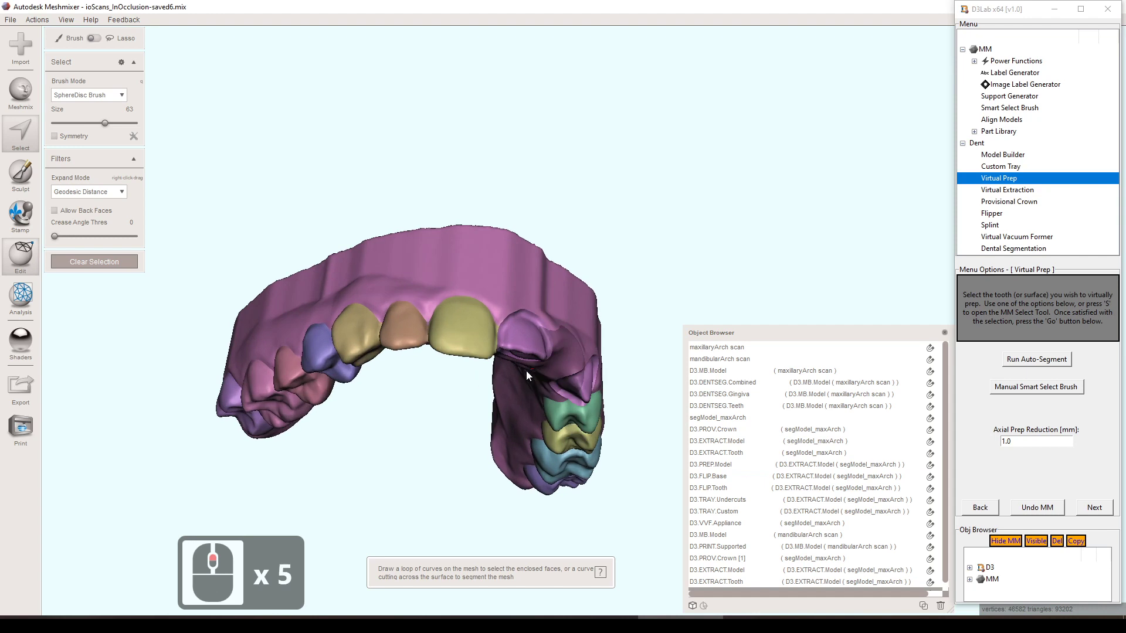
mouse_move(519, 382)
right_mouse_down()
mouse_move(512, 436)
mouse_move(477, 433)
right_mouse_up()
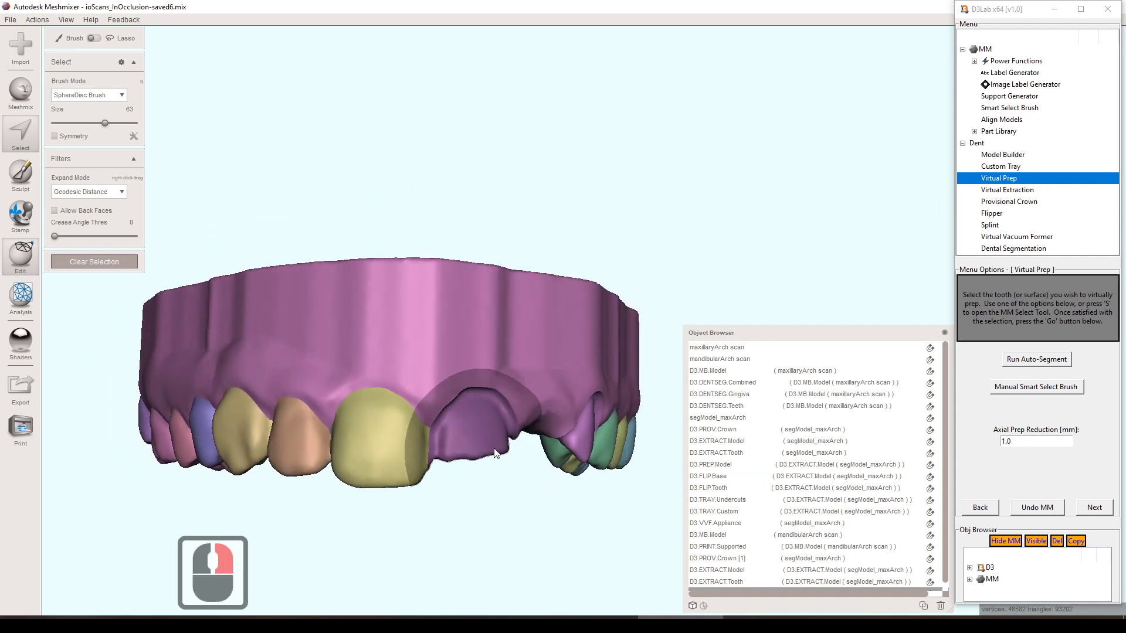
middle_click_drag(411, 432, 477, 438)
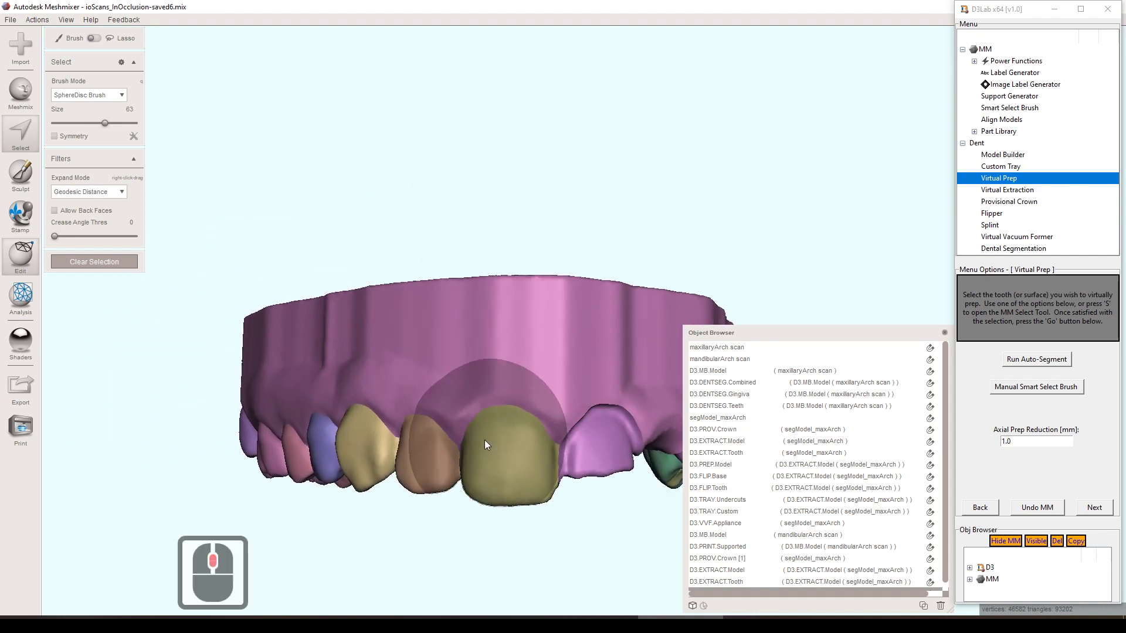
Step: Reduce the selection brush size to 29
key("bracketleft")
key("bracketleft")
key("bracketleft")
key("bracketleft")
key("bracketleft")
key("bracketleft")
key("bracketleft")
key("bracketleft")
key("bracketleft")
key("bracketleft")
key("bracketleft")
key("bracketleft")
key("bracketleft")
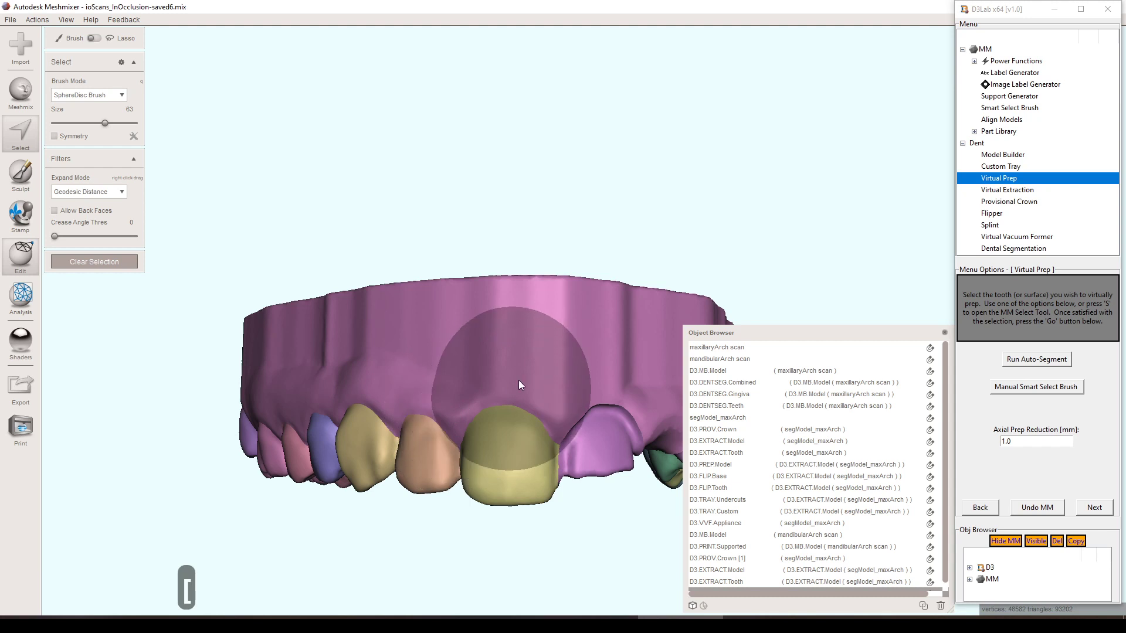
key("bracketleft")
key("bracketleft")
key("bracketleft")
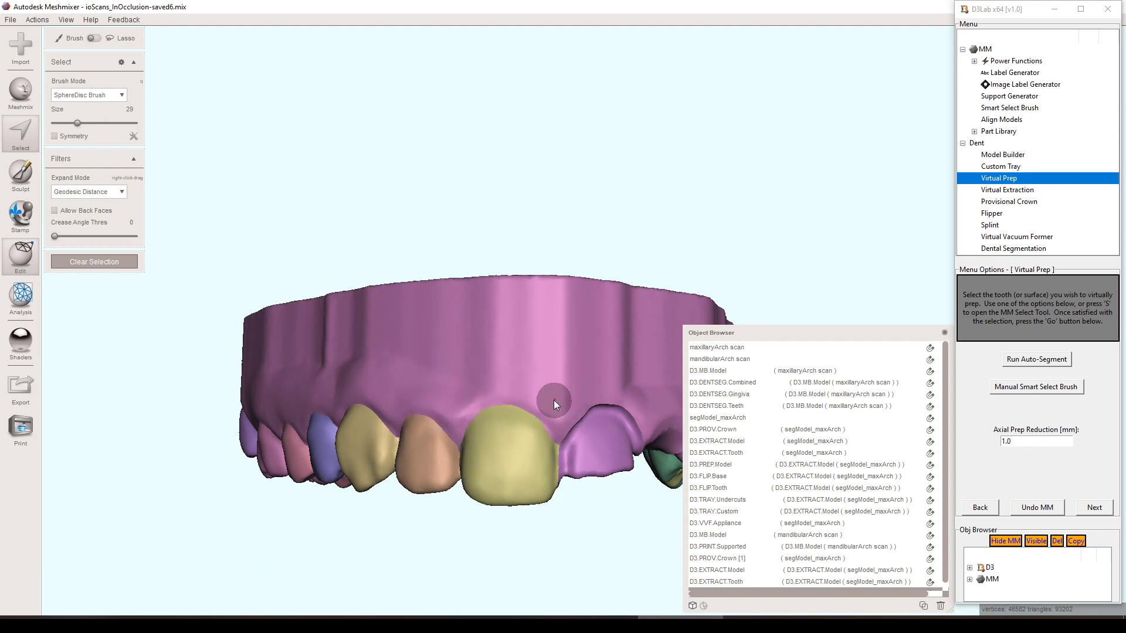
Step: Select four neighbouring whole teeth for the prep: the pink first molar, the red and blue premolars and the olive canine
right_click_drag(568, 415, 496, 292)
double_click(445, 143)
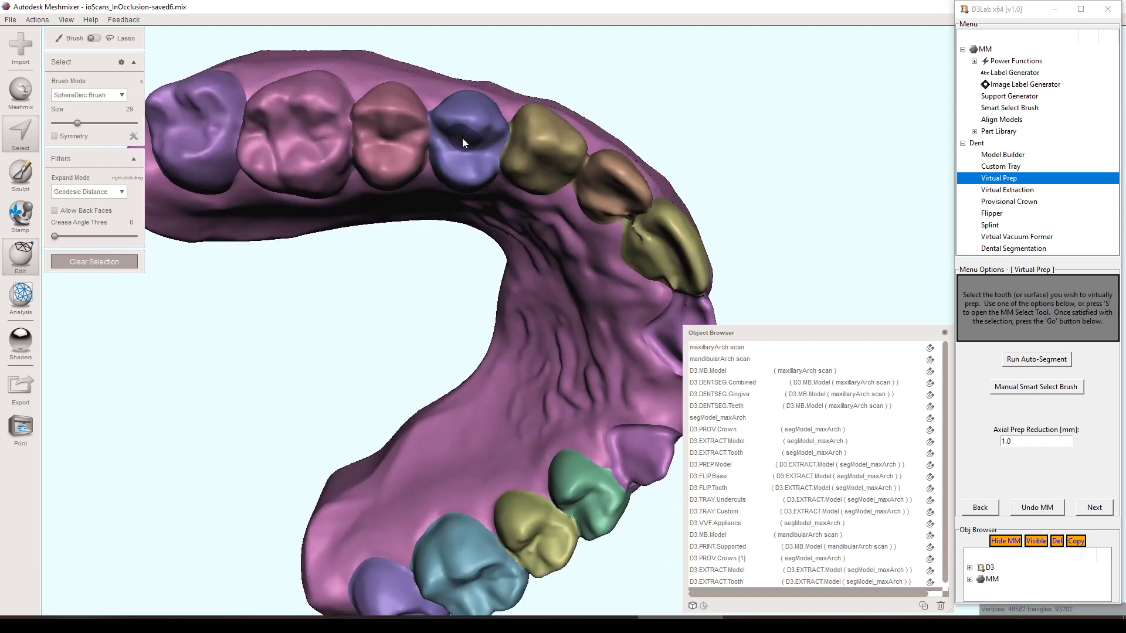
double_click(462, 139)
double_click(530, 138)
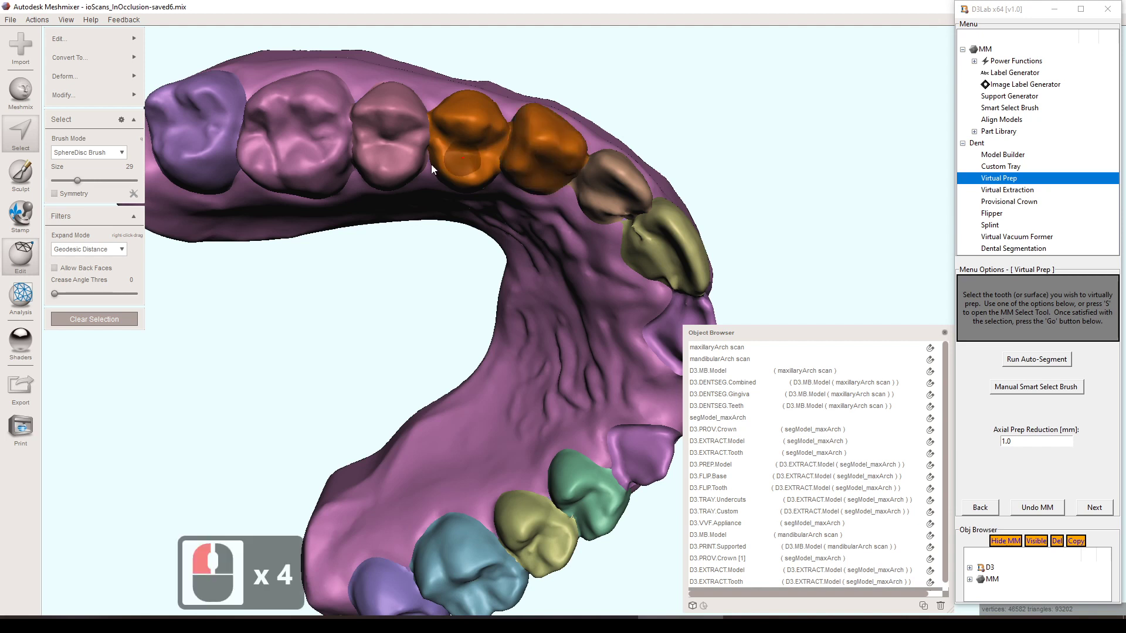
double_click(399, 144)
double_click(315, 143)
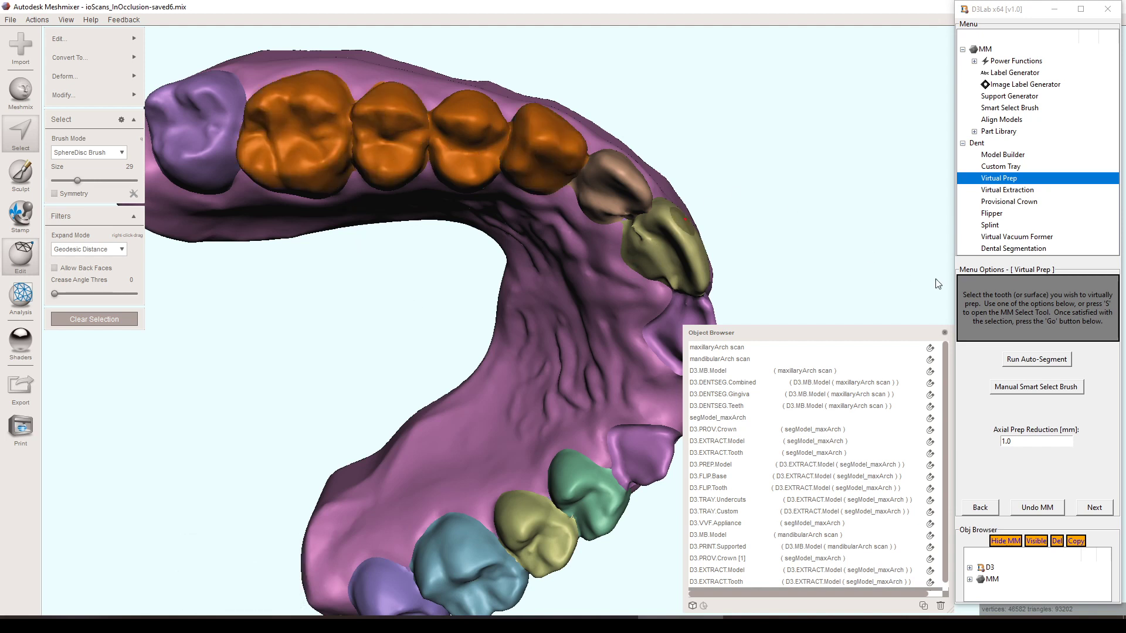
Step: Set the axial prep reduction to 0.9 mm and run the virtual prep on the four selected teeth
left_click(1022, 441)
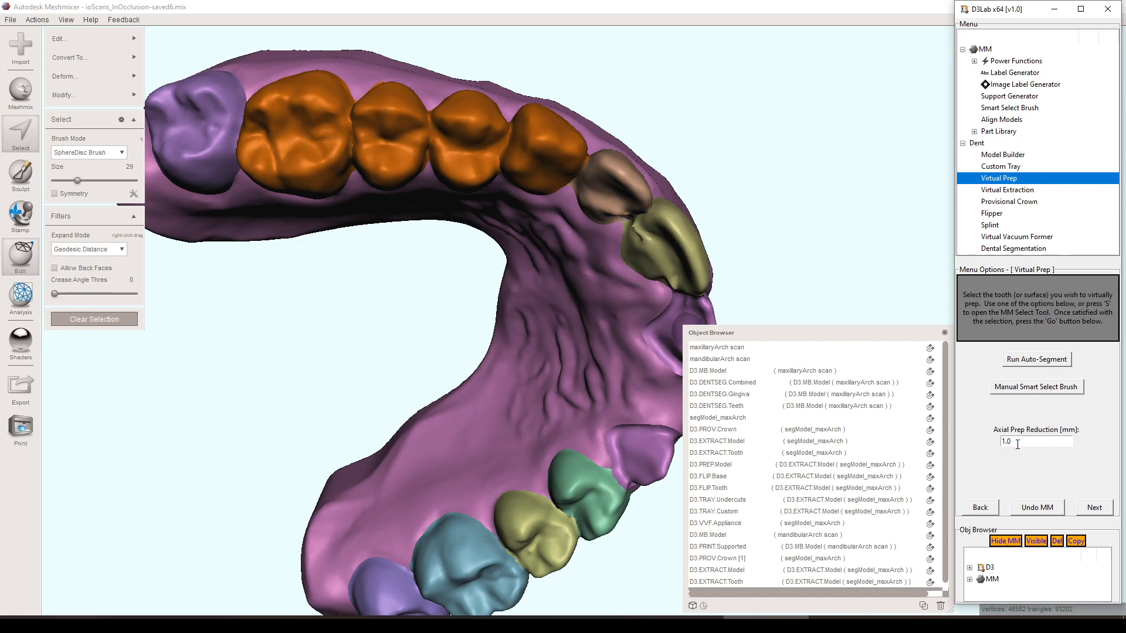
left_click(992, 440)
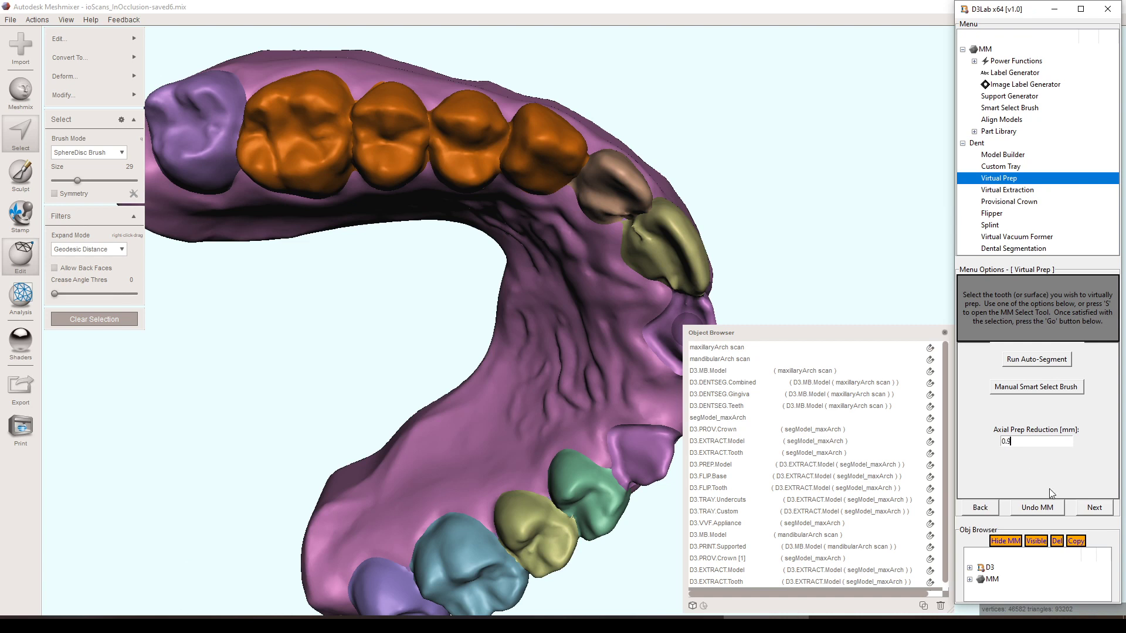
left_click(1094, 508)
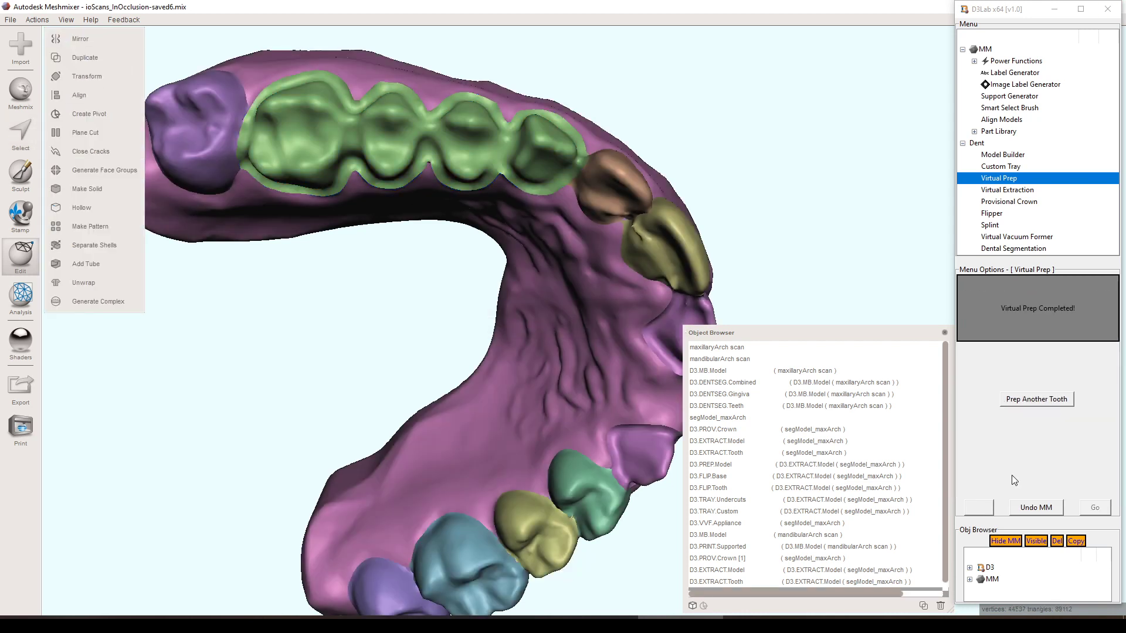
Step: Examine the four newly prepared green teeth from the biting surface, the cheek side and across the whole arch
right_click_drag(512, 227, 476, 111)
right_click_drag(404, 238, 585, 332)
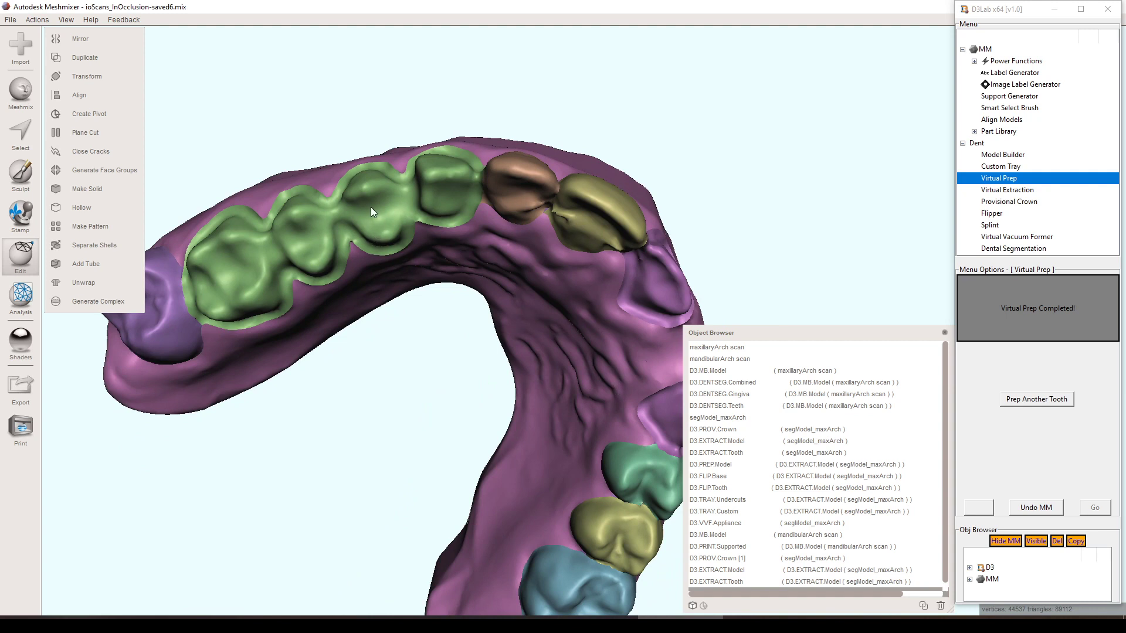
right_click_drag(370, 206, 227, 192)
right_click_drag(222, 224, 752, 478)
double_click(436, 265)
scroll(340, 289, "down", 6)
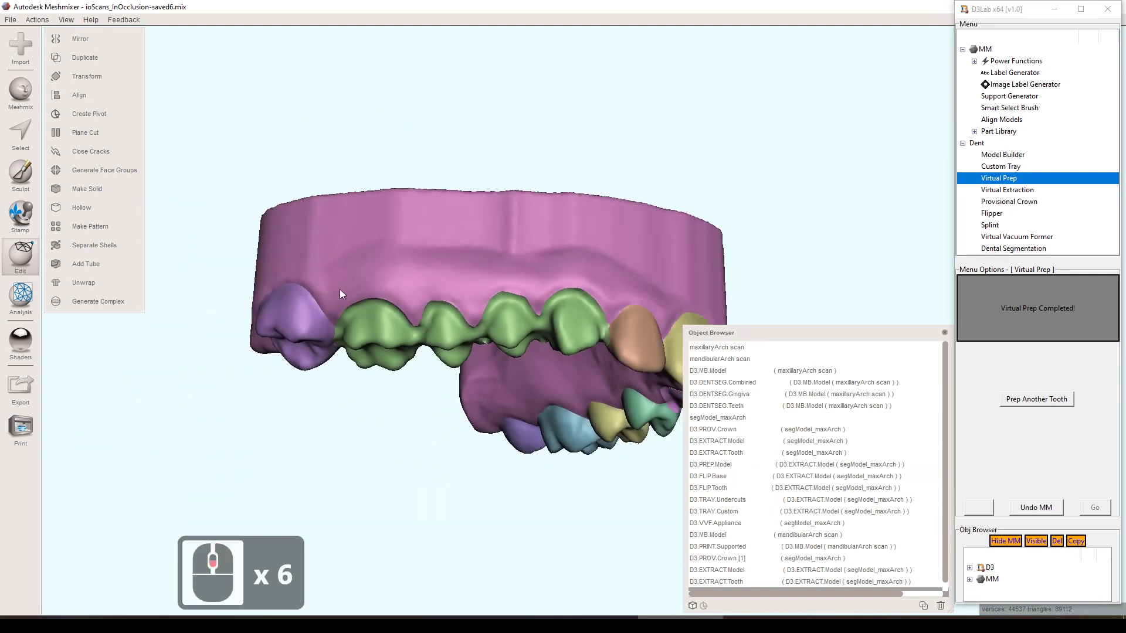
right_click_drag(340, 289, 680, 175)
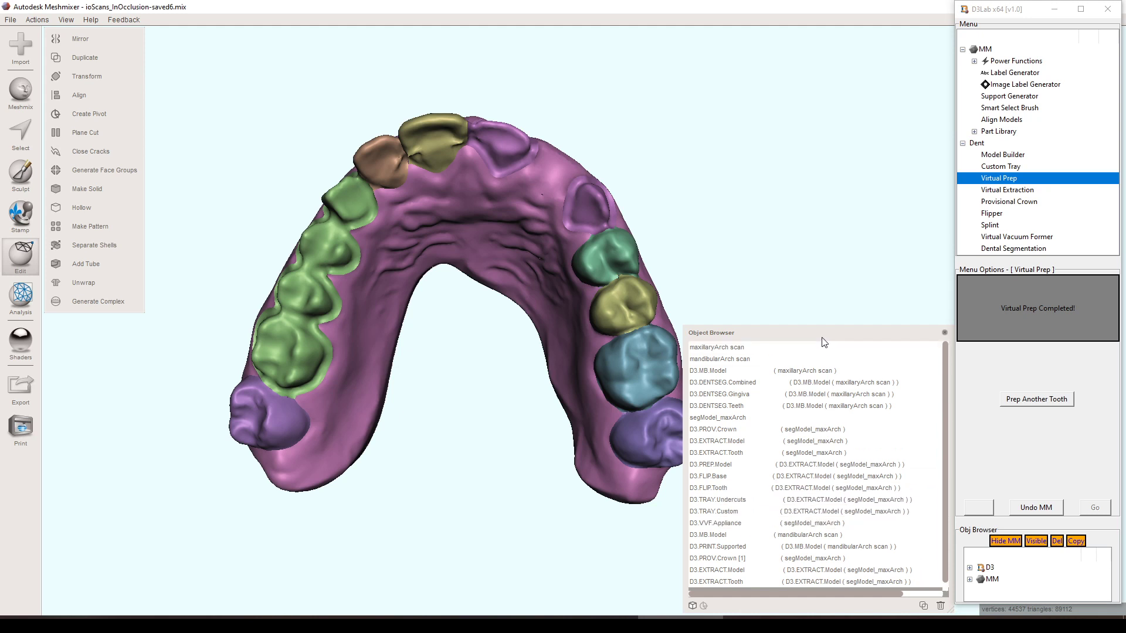
Step: Move and enlarge the Object Browser, hide the new D3.PREP.Model and display D3.TRAY.Undercuts in its place
left_click_drag(821, 336, 746, 251)
left_click_drag(876, 525, 940, 564)
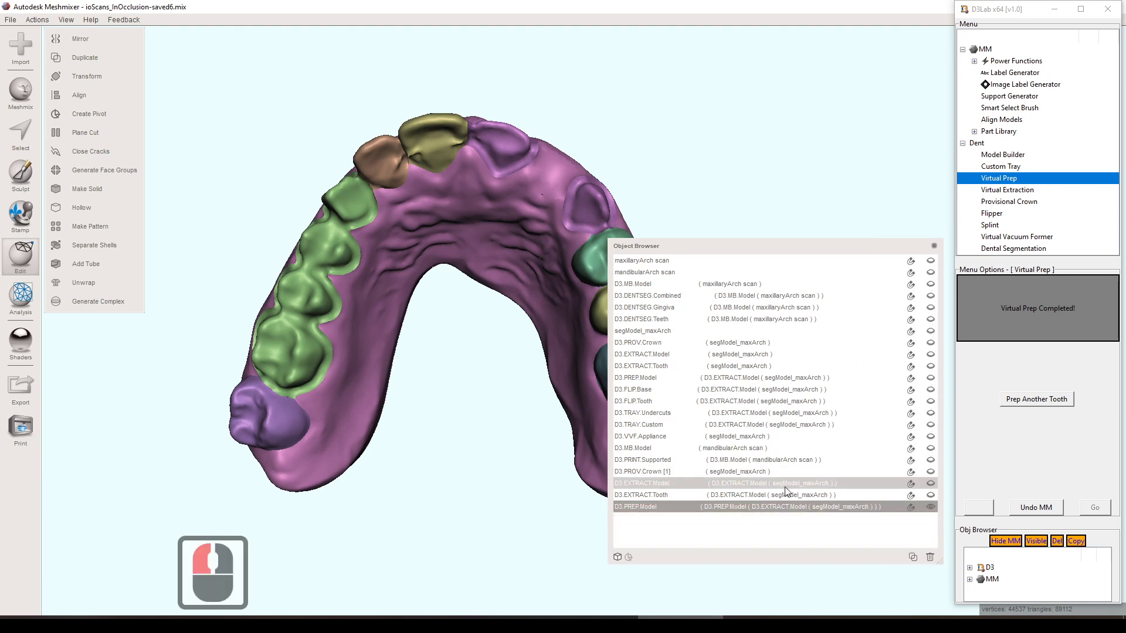
left_click(744, 413)
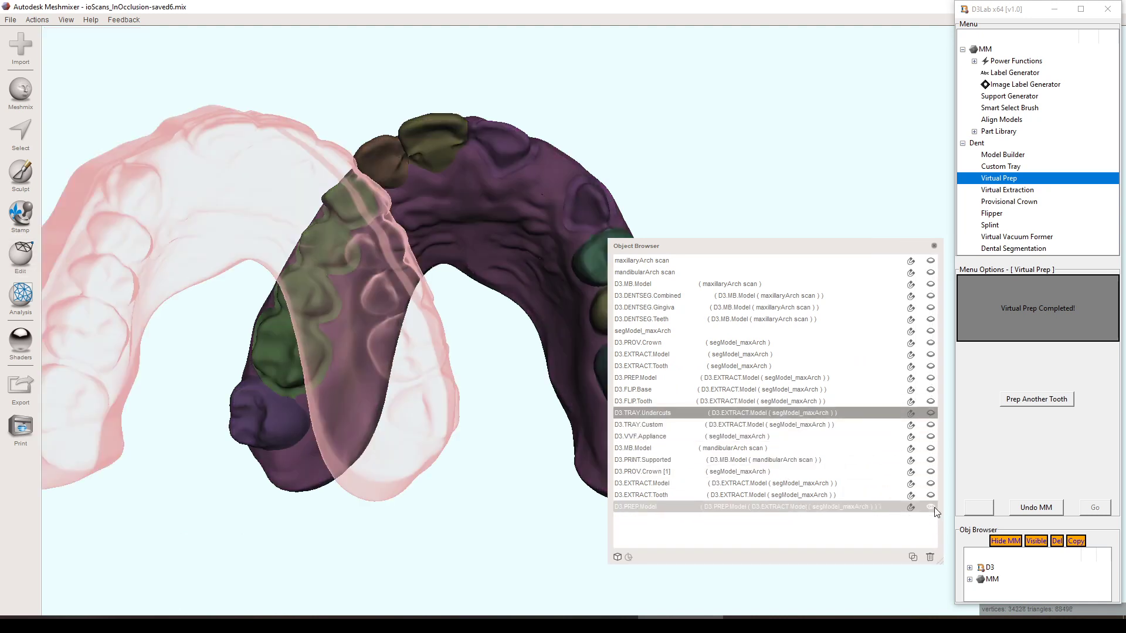
left_click(930, 508)
left_click(931, 413)
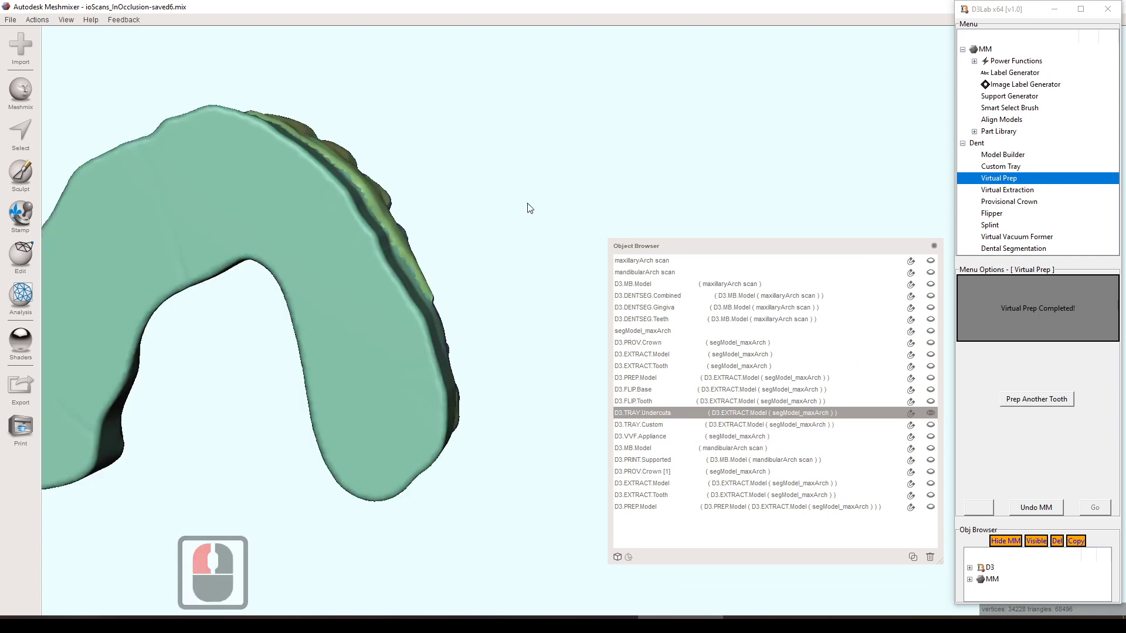
Step: Examine the coloured undercut areas around the front teeth of the D3.TRAY.Undercuts model from several angles
right_click_drag(530, 208, 485, 407)
scroll(491, 460, "down", 6)
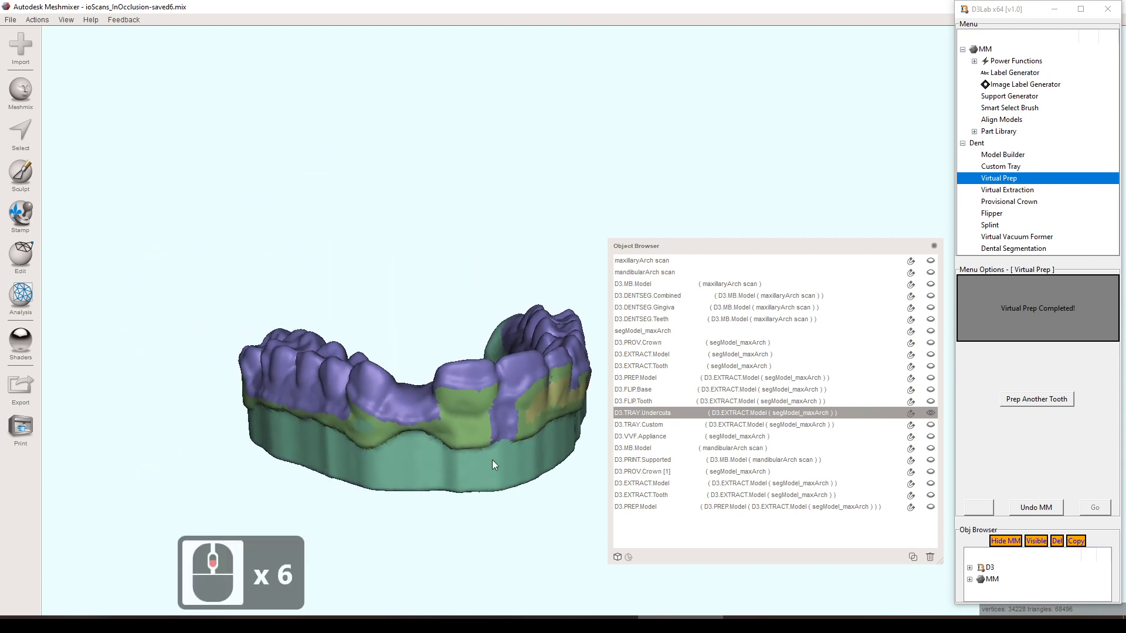
right_click_drag(491, 460, 279, 253)
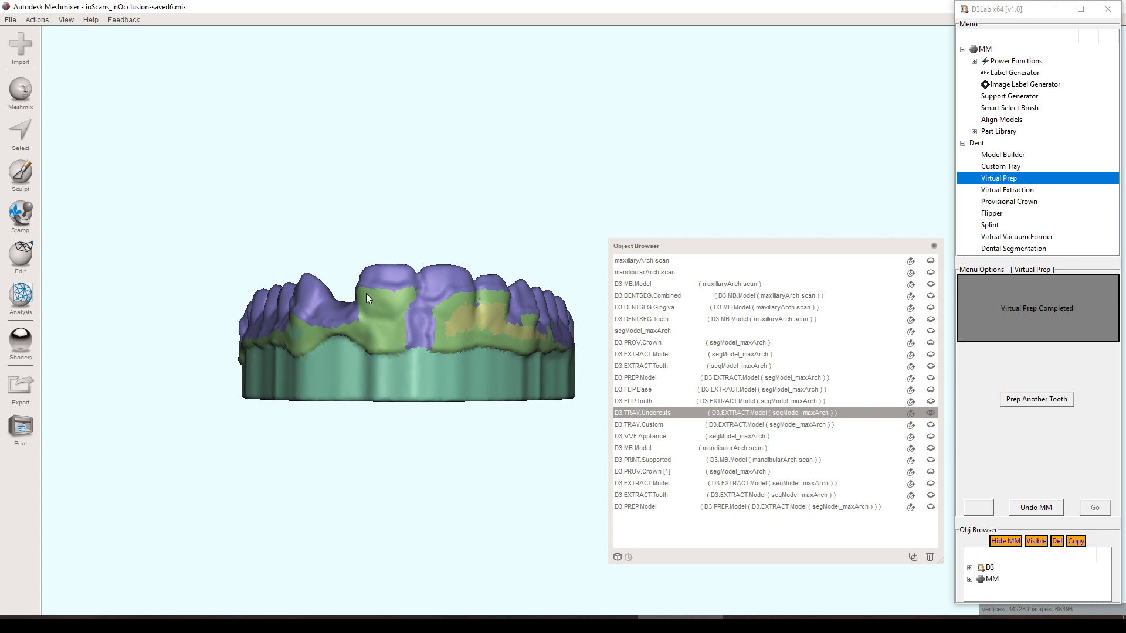
right_click_drag(418, 342, 453, 329)
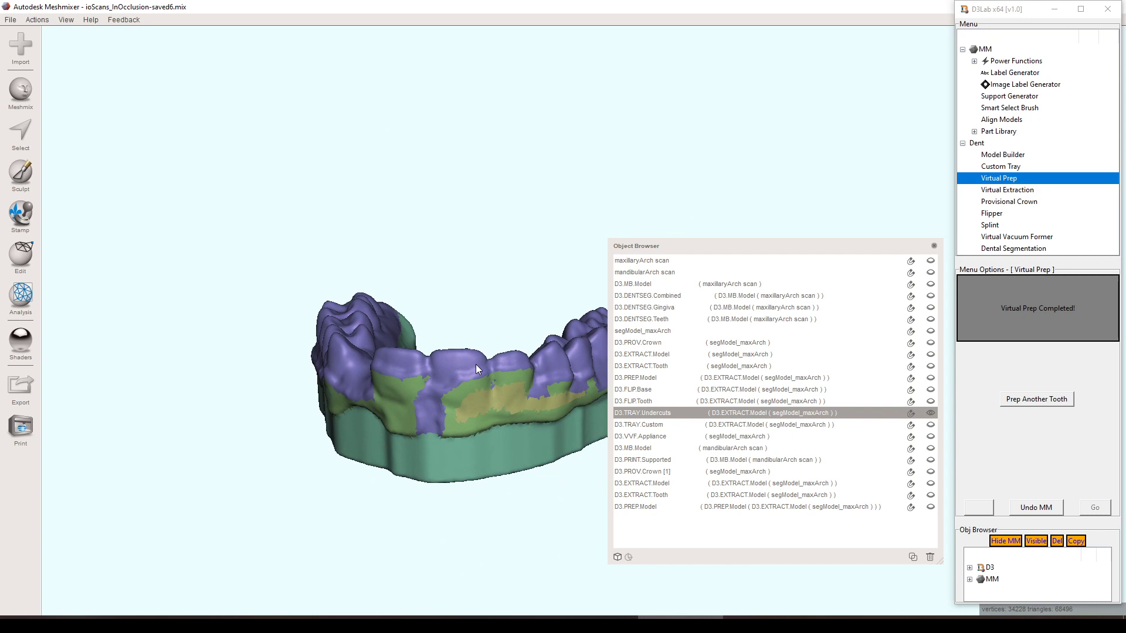
right_click_drag(499, 395, 511, 441)
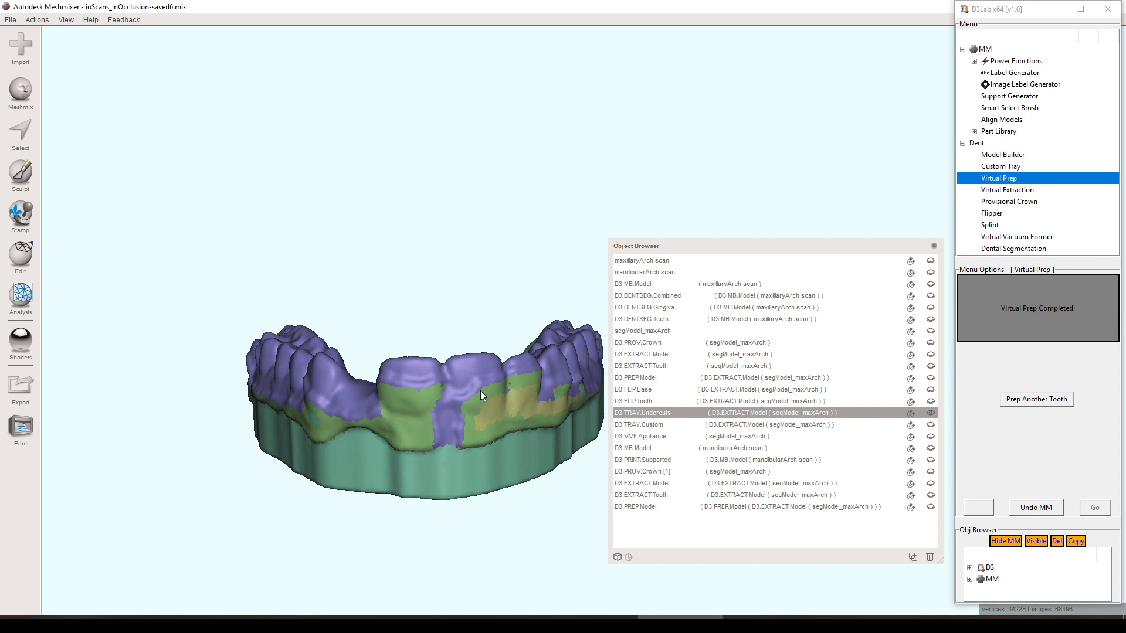
Step: Examine the undercut colouring of the D3.TRAY.Undercuts model along the side teeth and across the whole front of the arch
right_click_drag(474, 393, 441, 431)
scroll(452, 387, "down", 5)
right_click_drag(453, 387, 415, 381)
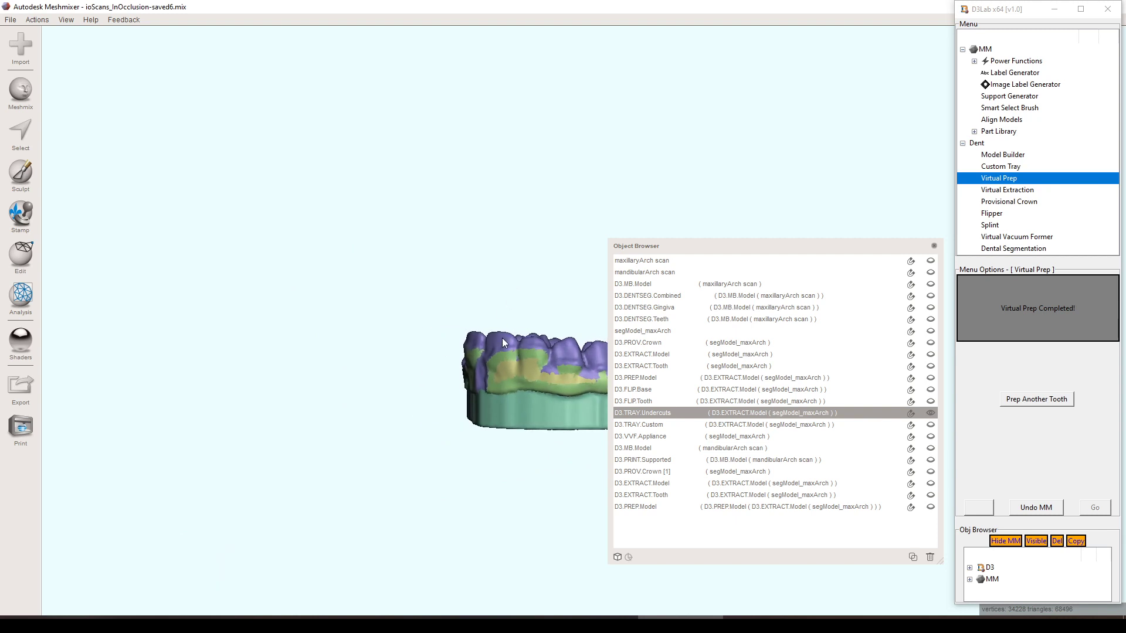
right_click_drag(509, 346, 490, 355)
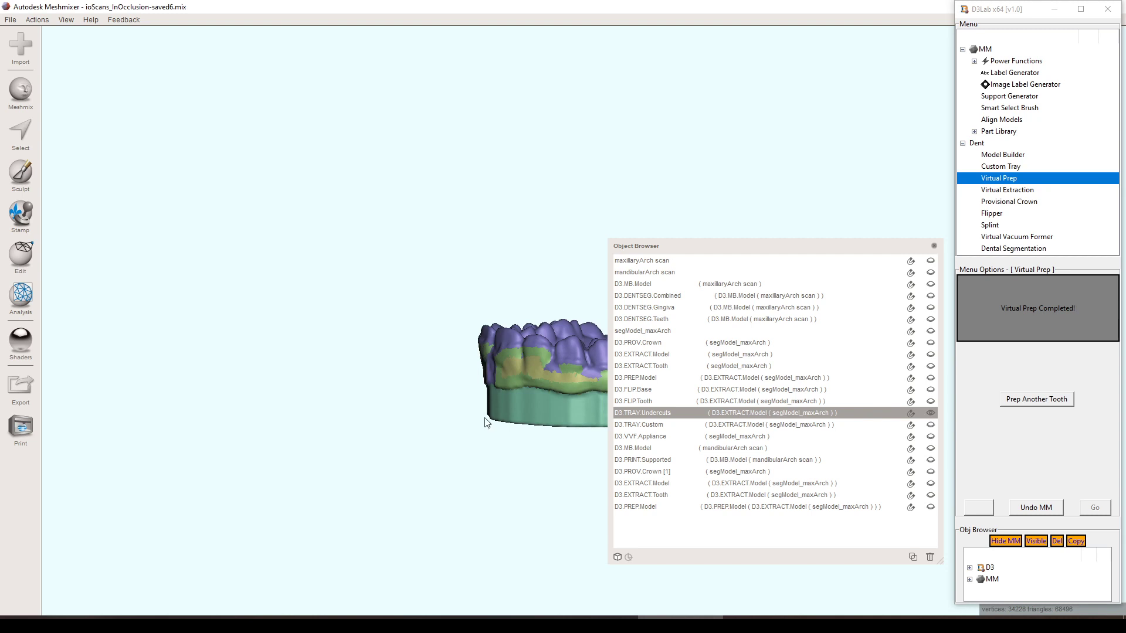
right_click_drag(486, 422, 512, 375)
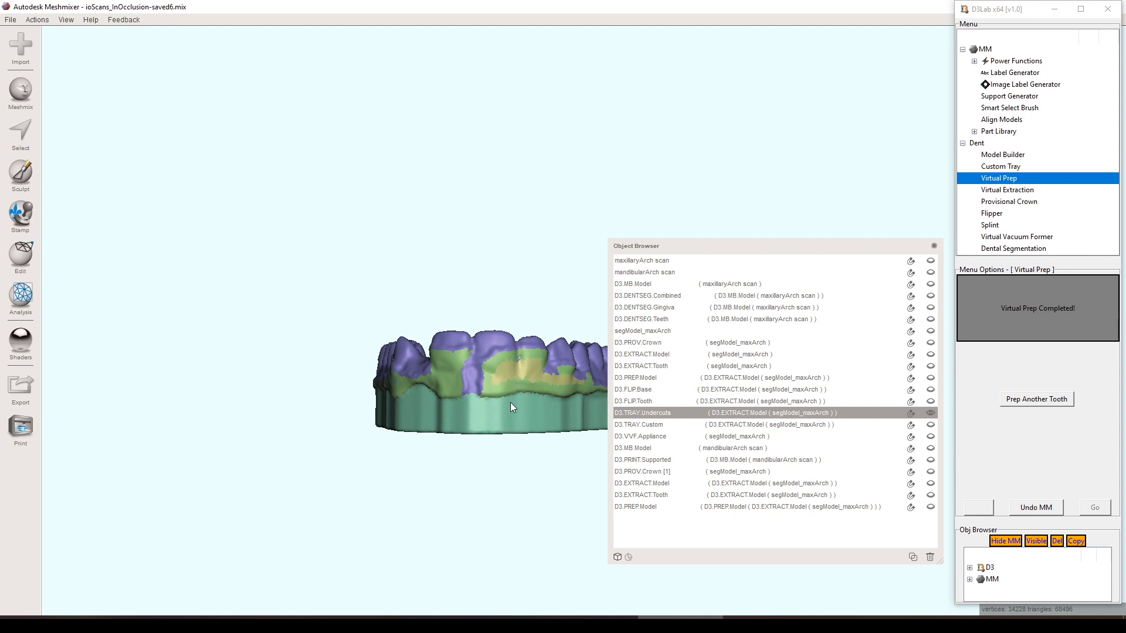
middle_click_drag(508, 406, 485, 440)
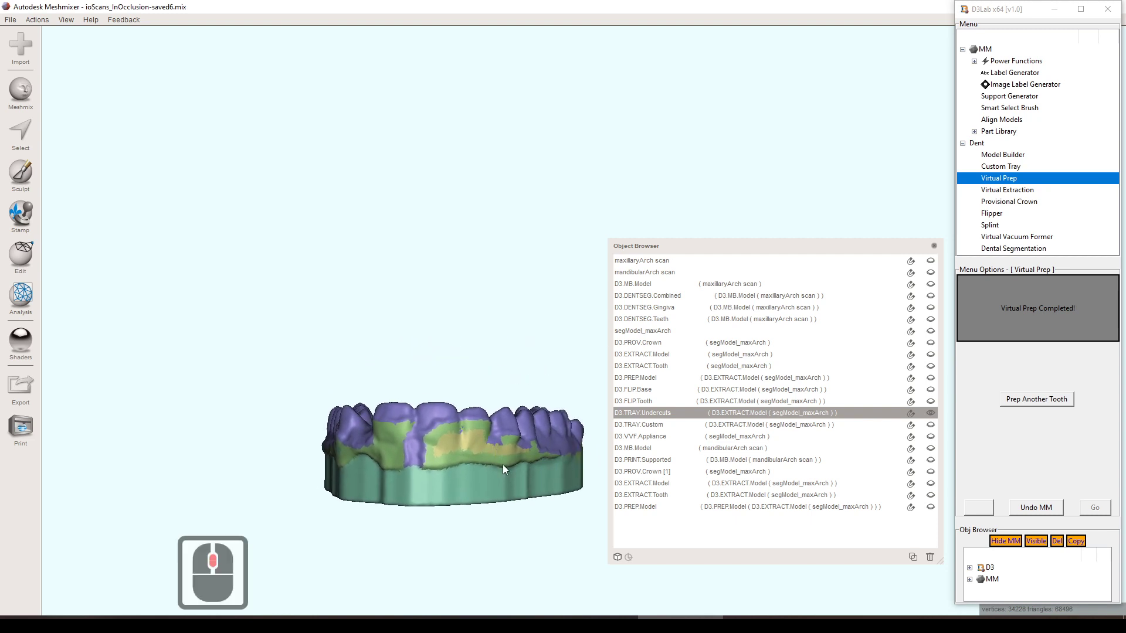
scroll(508, 486, "down", 4)
mouse_move(483, 421)
right_mouse_down()
mouse_move(474, 383)
mouse_move(418, 382)
mouse_move(464, 411)
mouse_move(475, 495)
mouse_move(463, 453)
mouse_move(477, 424)
right_mouse_up()
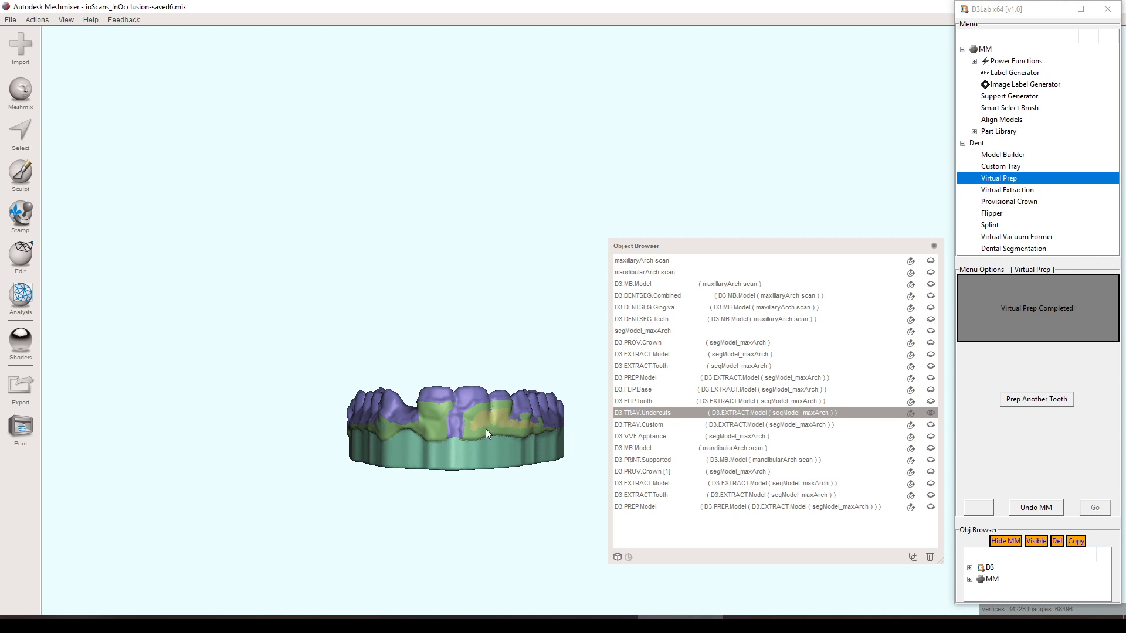
middle_click_drag(486, 428, 504, 437)
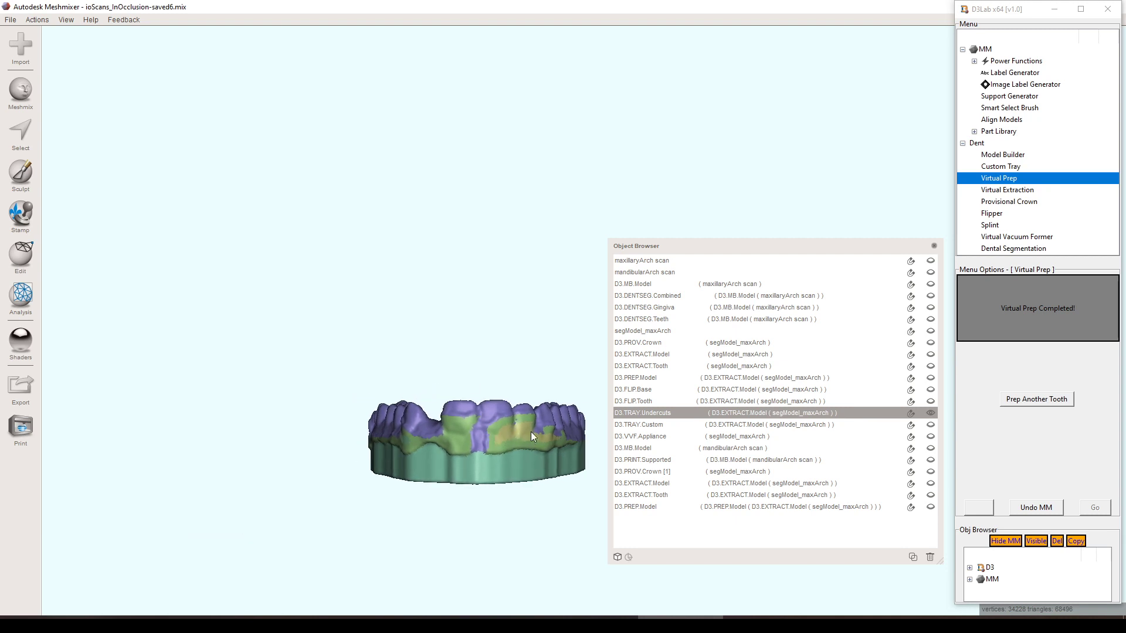
right_click_drag(559, 459, 535, 470)
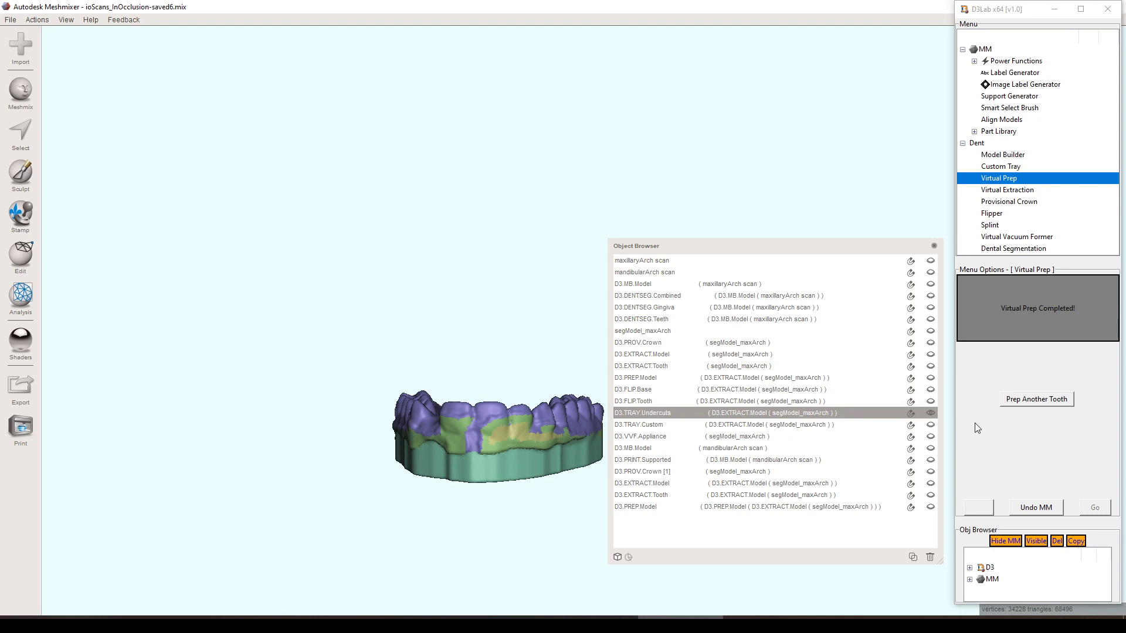
Step: Hide D3.TRAY.Undercuts, display D3.PRINT.Supported in its place and inspect the angled model with its print supports
left_click(930, 413)
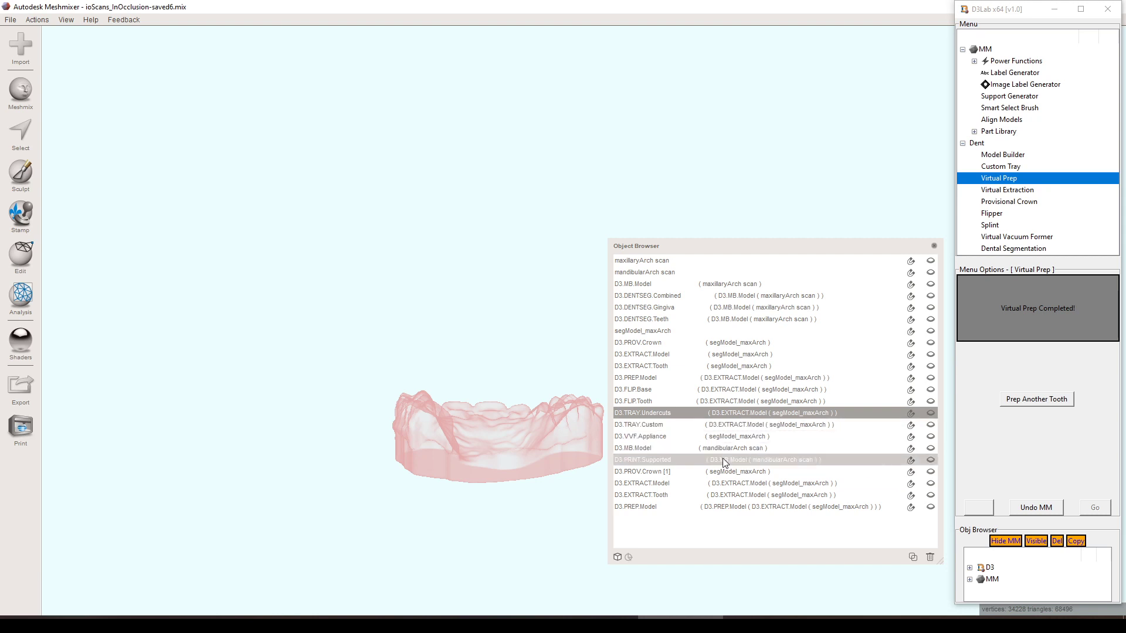
left_click(751, 460)
left_click(931, 459)
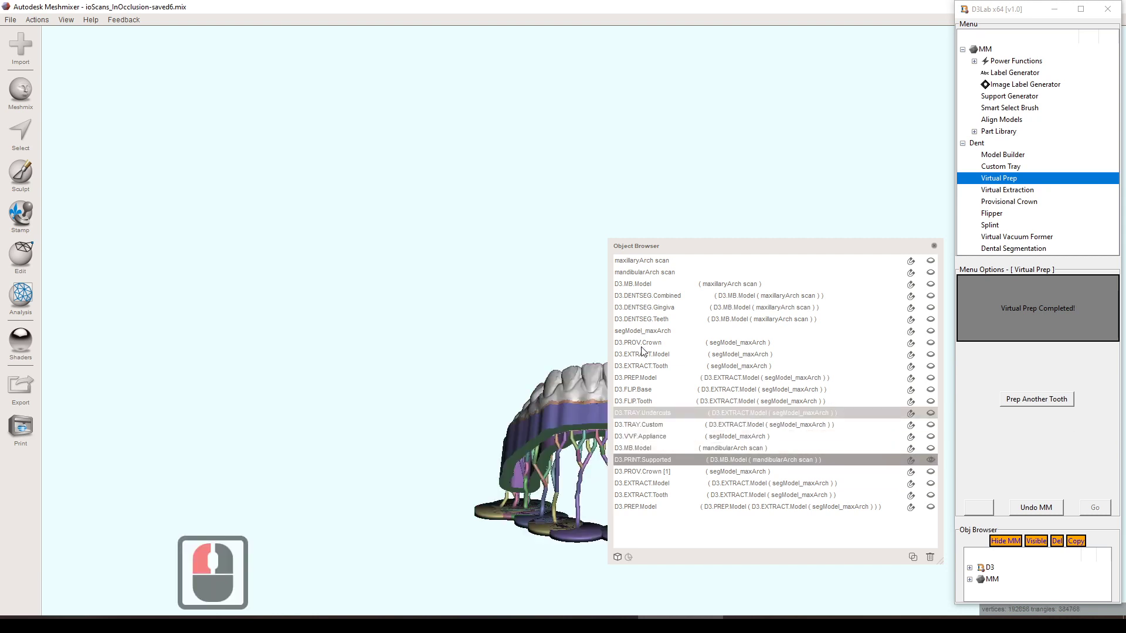
middle_click_drag(481, 301, 350, 255)
right_click_drag(468, 330, 615, 343)
right_click_drag(554, 405, 526, 378)
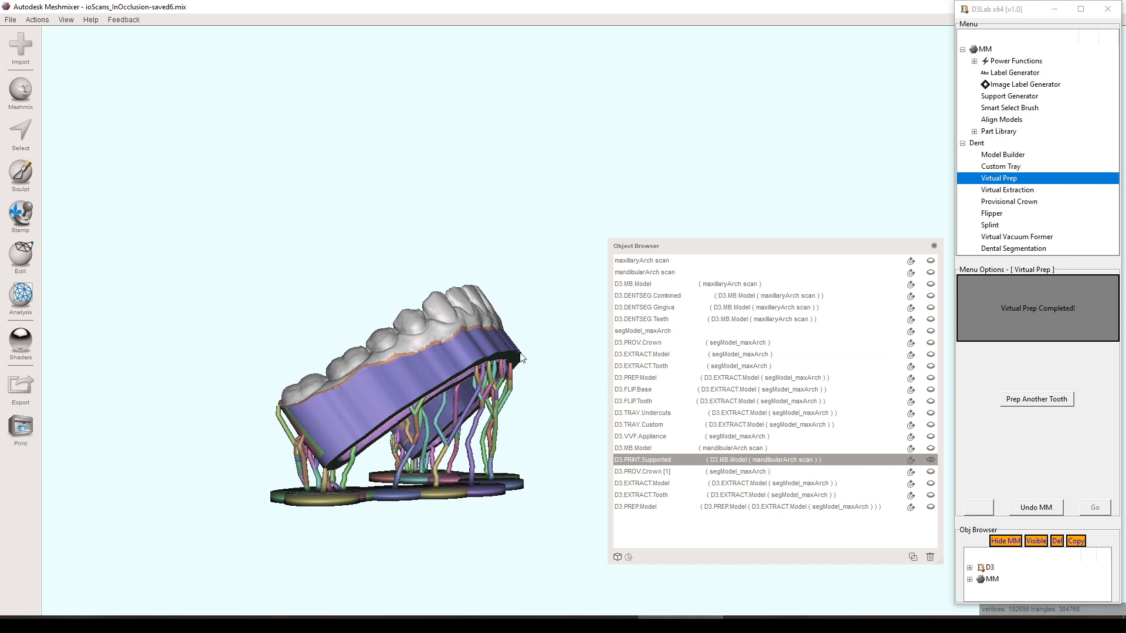
right_click_drag(535, 432, 574, 475)
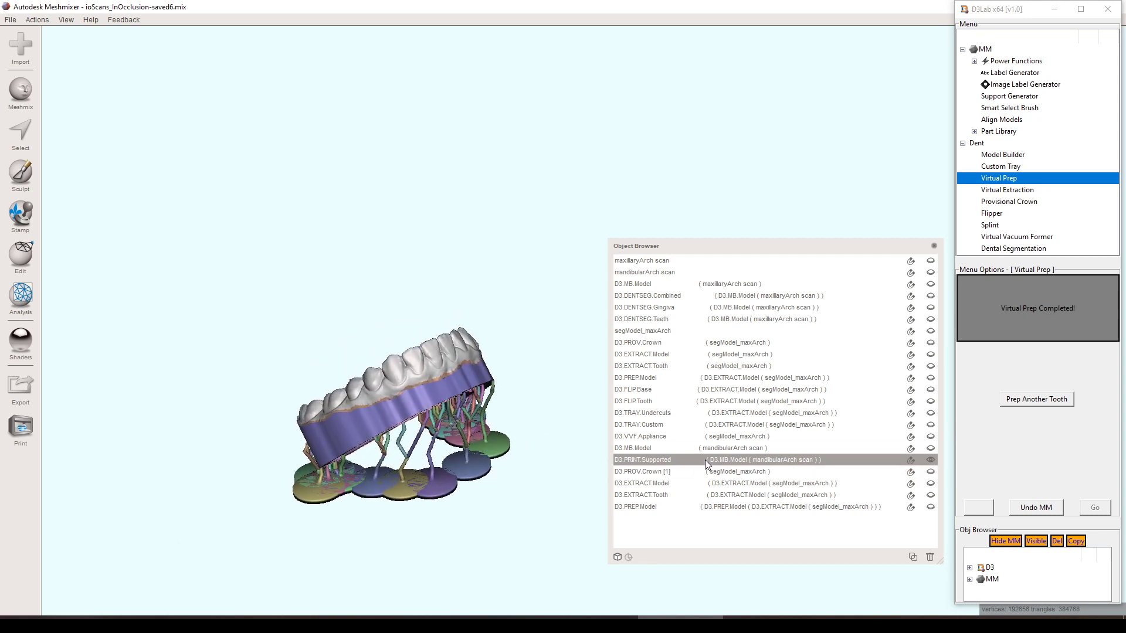
Step: Hide D3.PRINT.Supported and display the two flipper parts, D3.FLIP.Base and D3.FLIP.Tooth, together
left_click(932, 460)
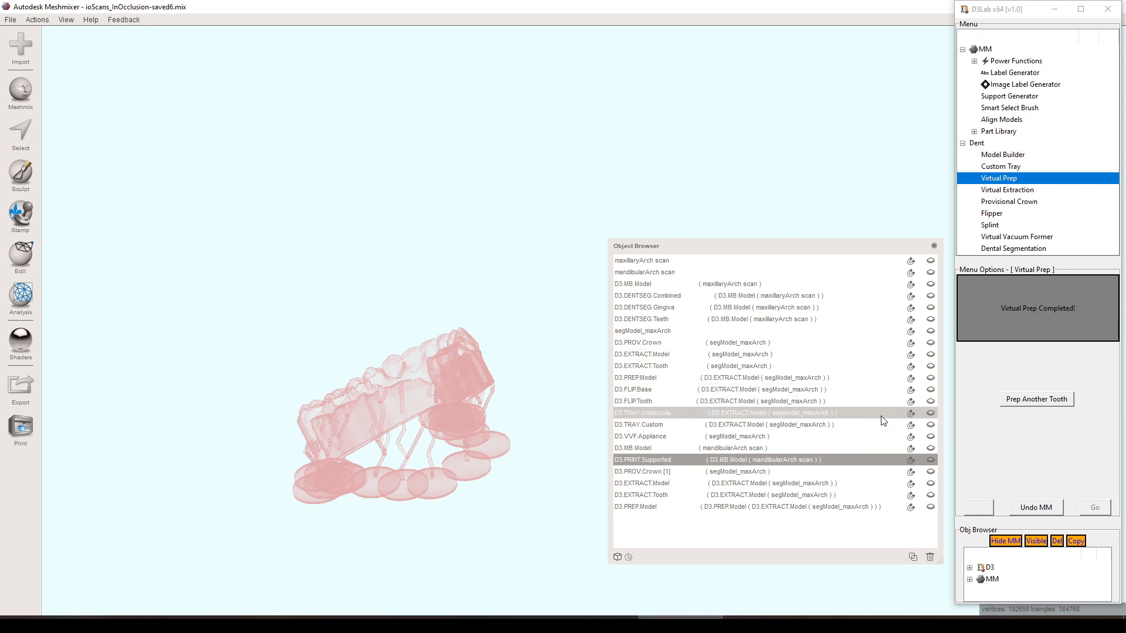
left_click(895, 392)
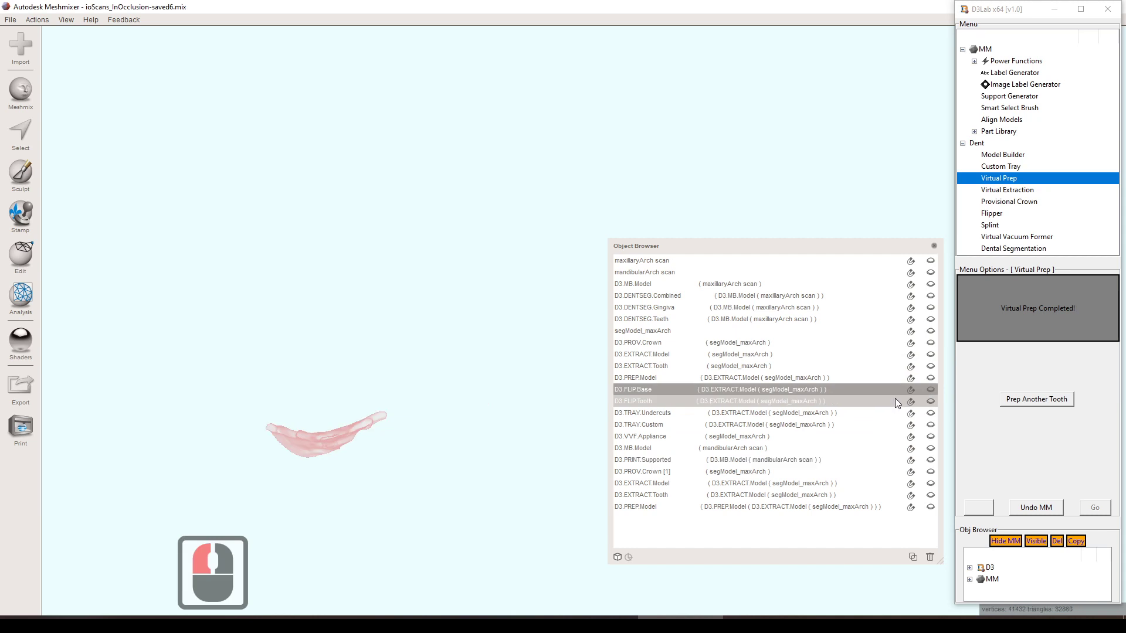
left_click(931, 390)
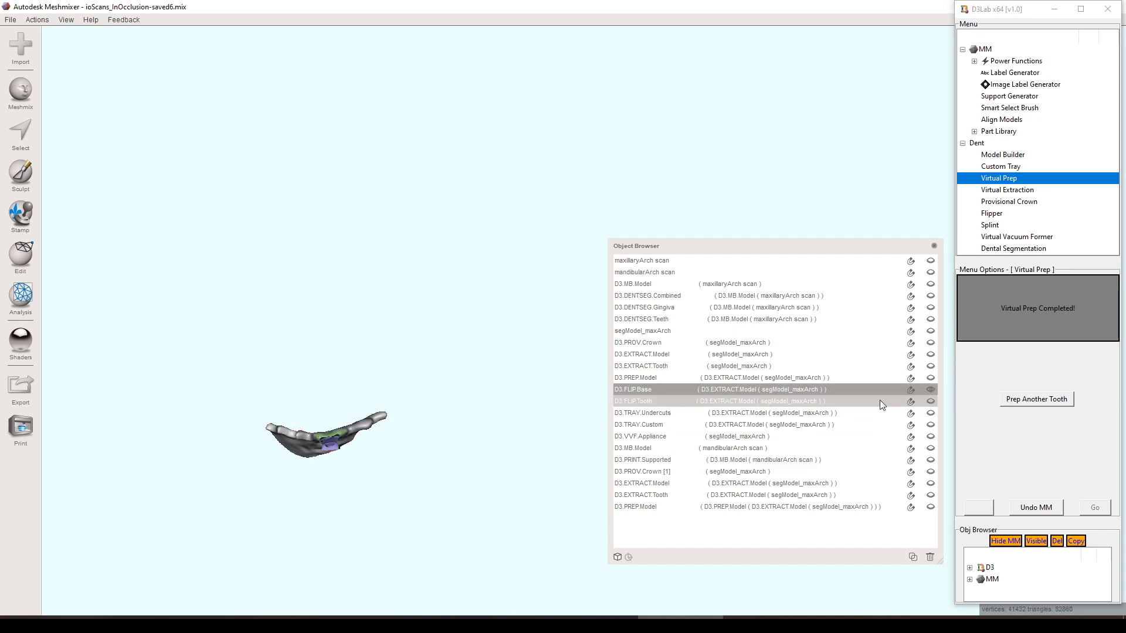
left_click(891, 403)
left_click(929, 400)
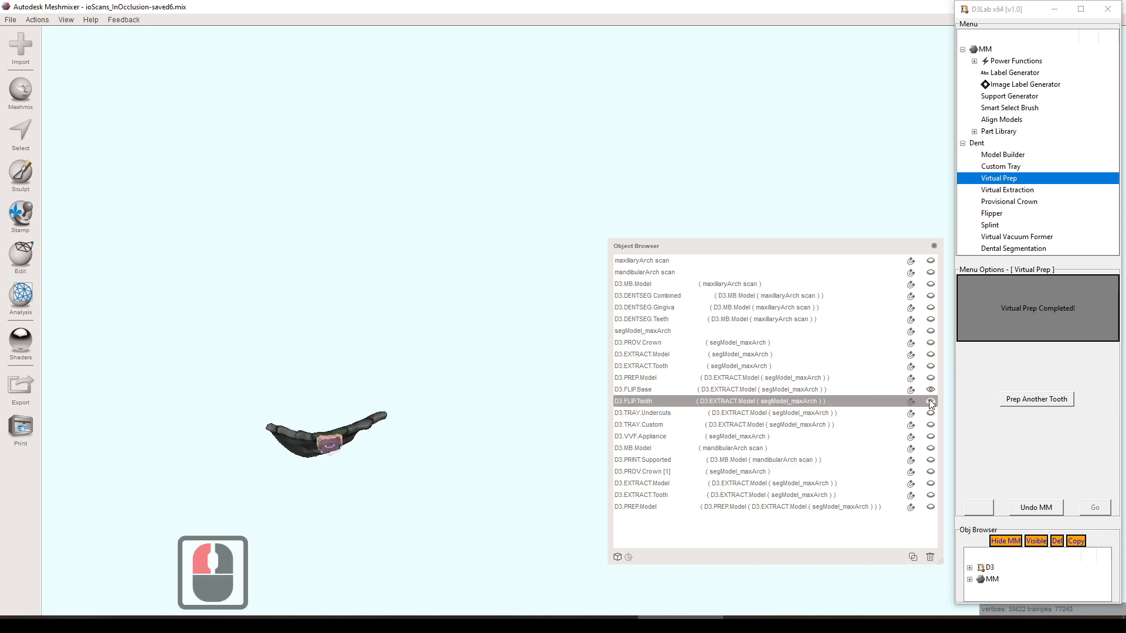
Step: Examine the assembled flipper base and tooth from the front, the side and below
right_click_drag(377, 357, 305, 378)
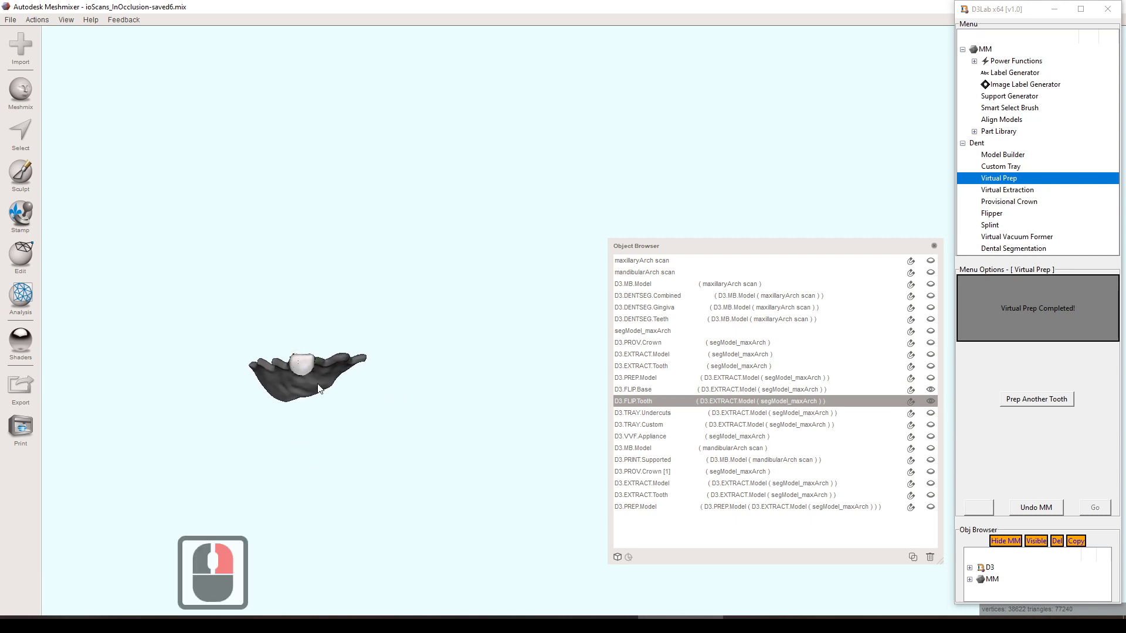
key("c")
scroll(557, 447, "up", 20)
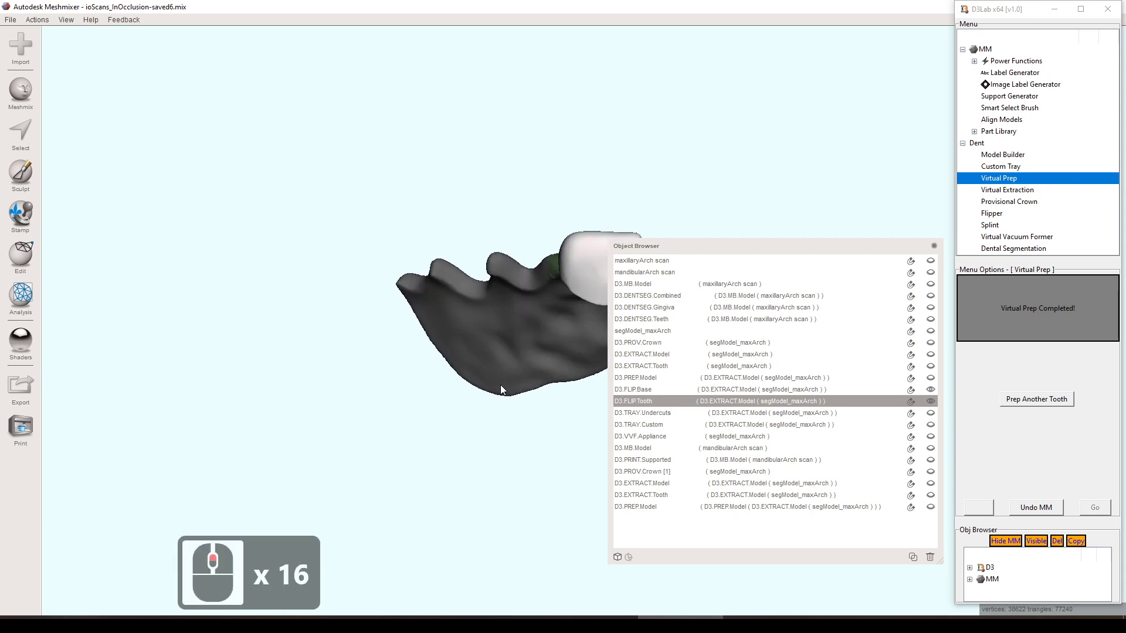
right_click_drag(449, 417, 346, 372)
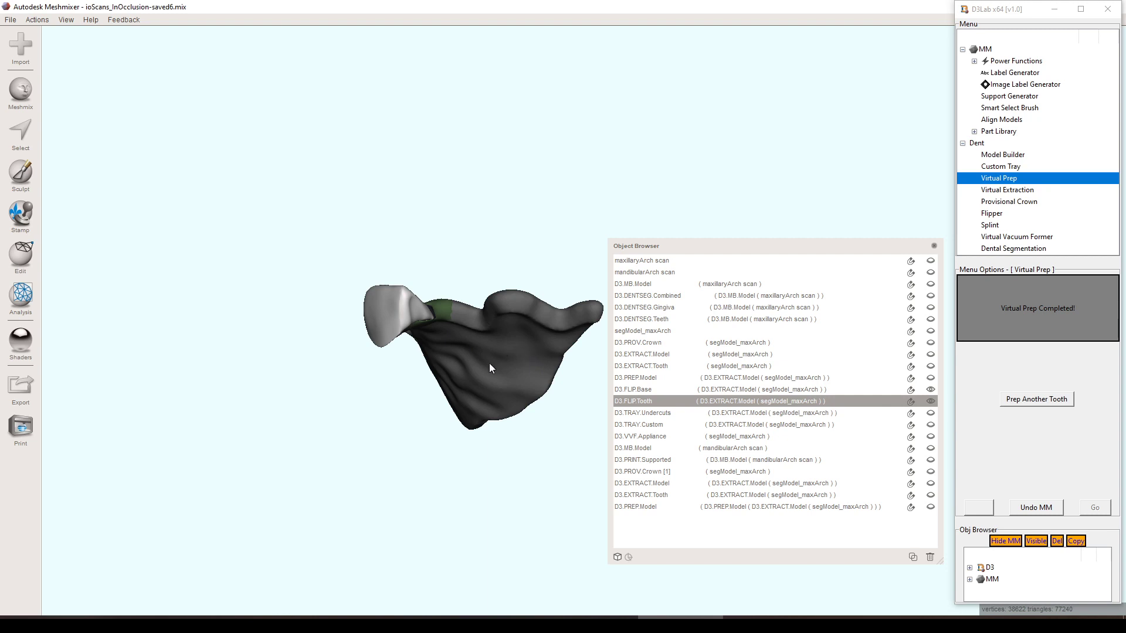
right_click_drag(489, 363, 526, 369)
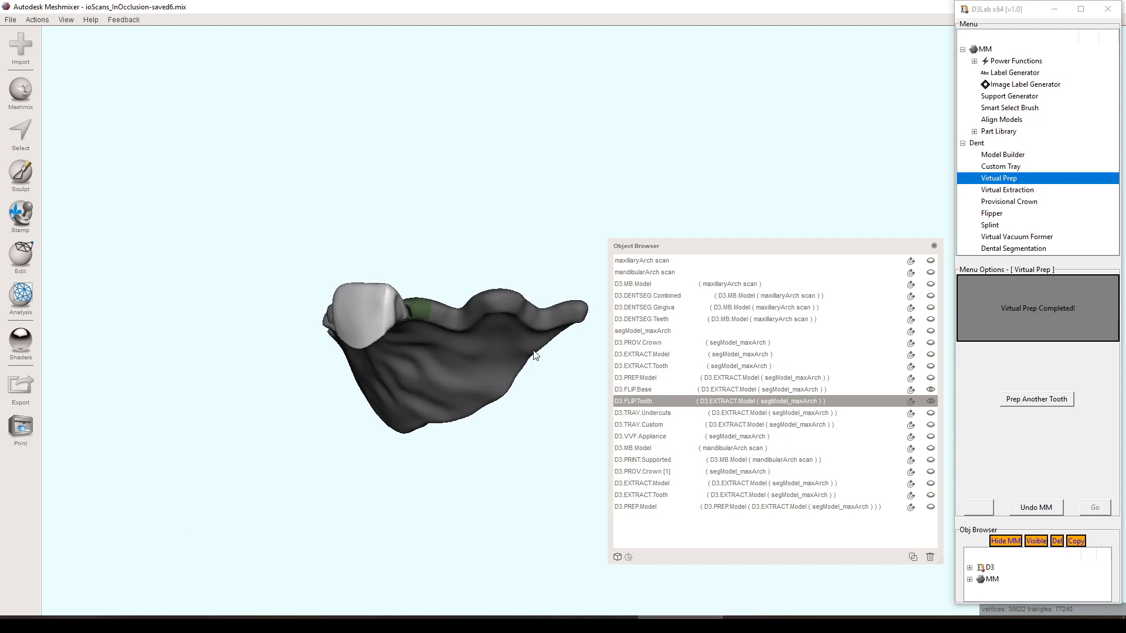
right_click_drag(508, 321, 448, 314)
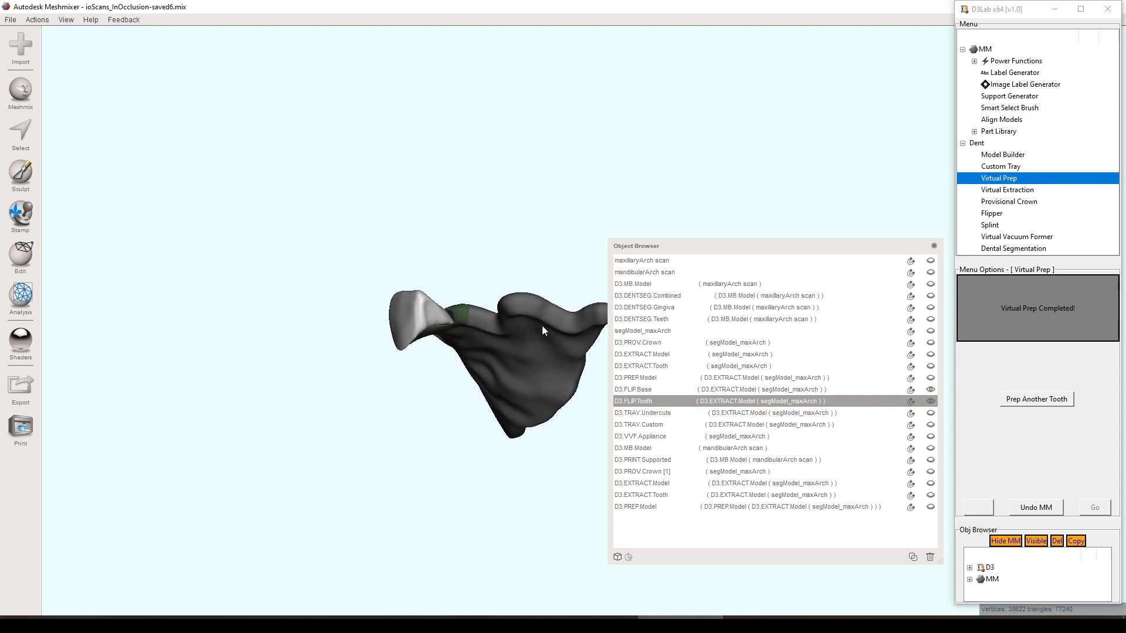
right_click_drag(541, 325, 540, 370)
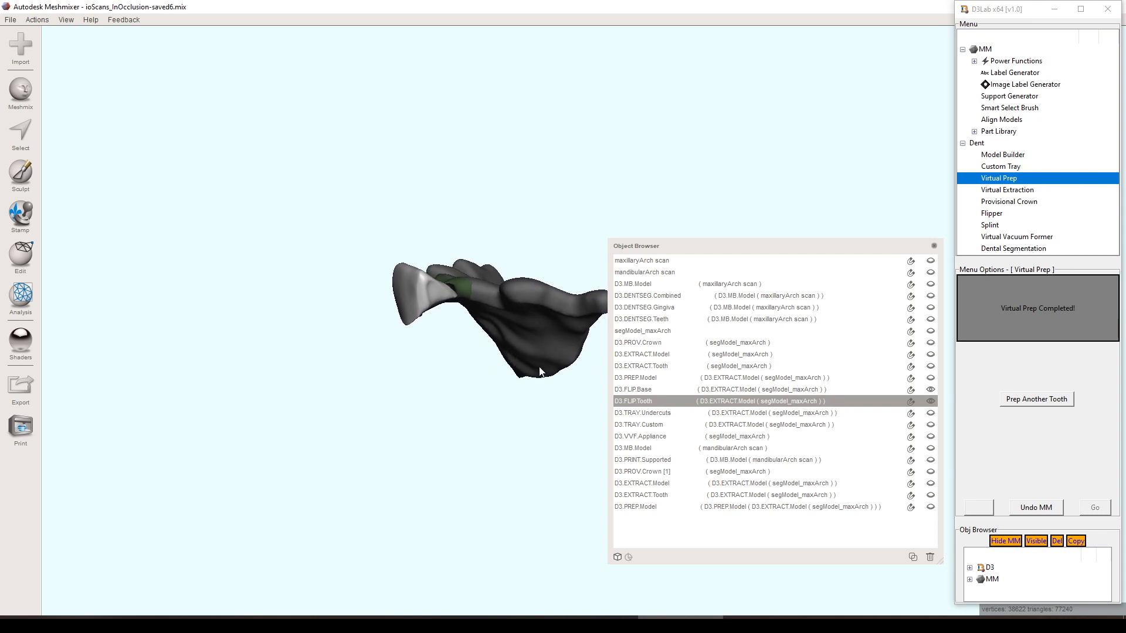
right_click(540, 371)
right_click_drag(513, 320, 585, 309)
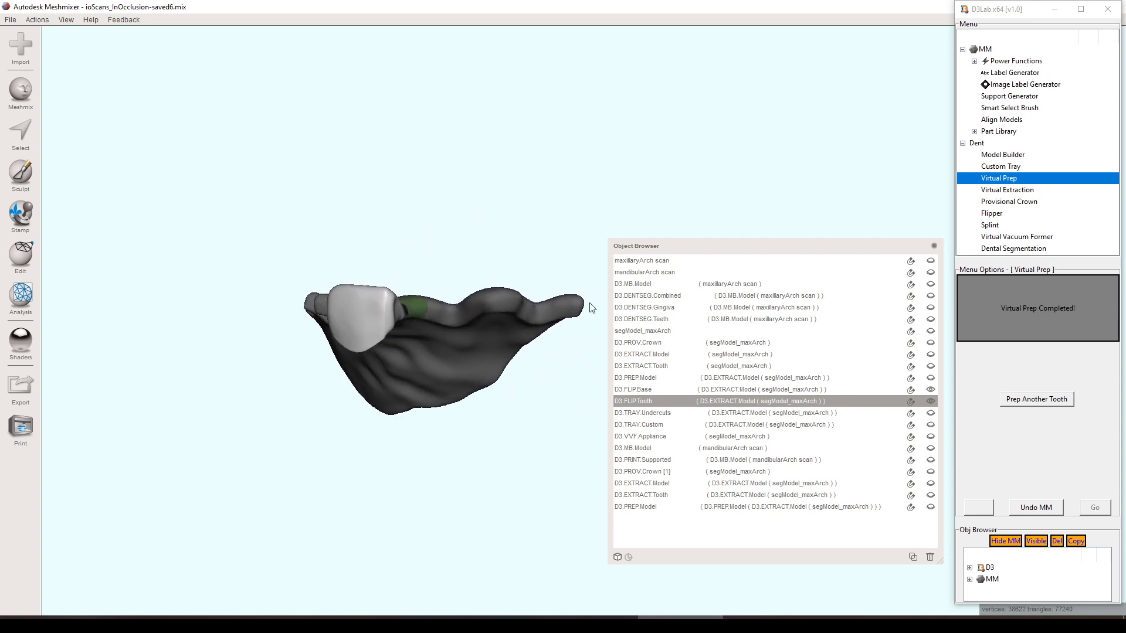
right_click_drag(450, 367, 601, 366)
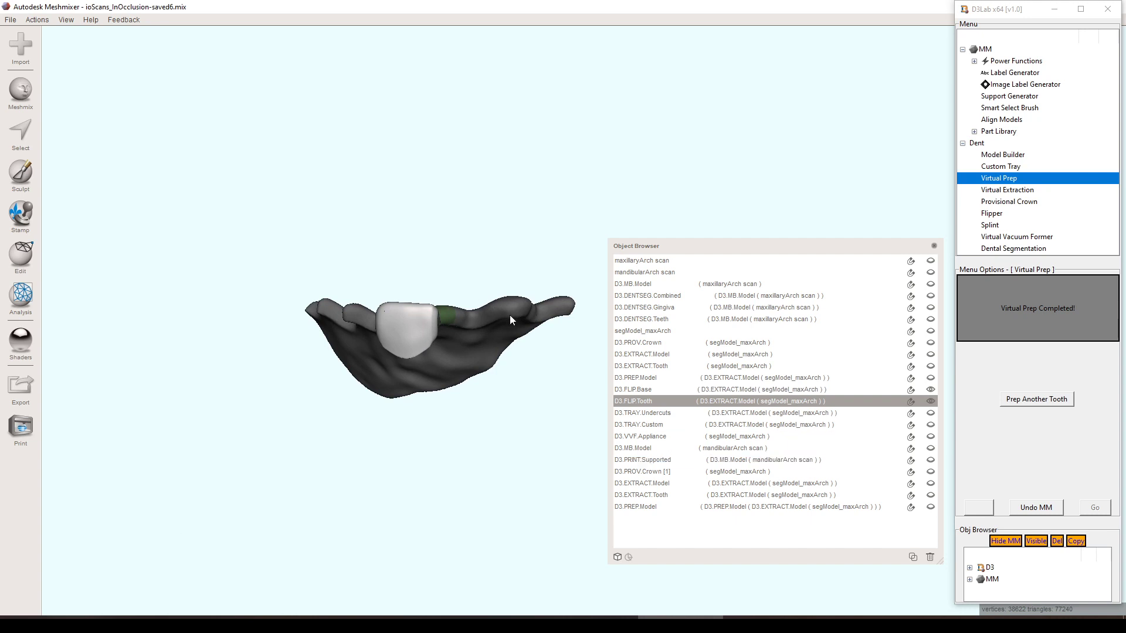
Step: Examine close up the joint where the flipper tooth meets its base
right_click_drag(509, 315, 391, 289)
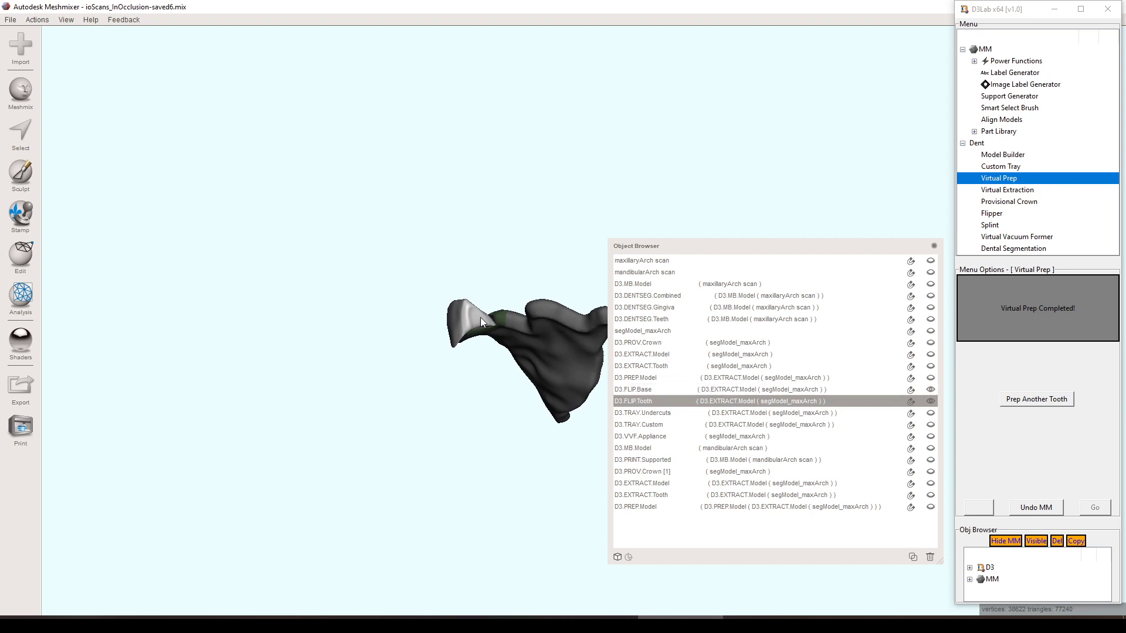
scroll(533, 335, "up", 8)
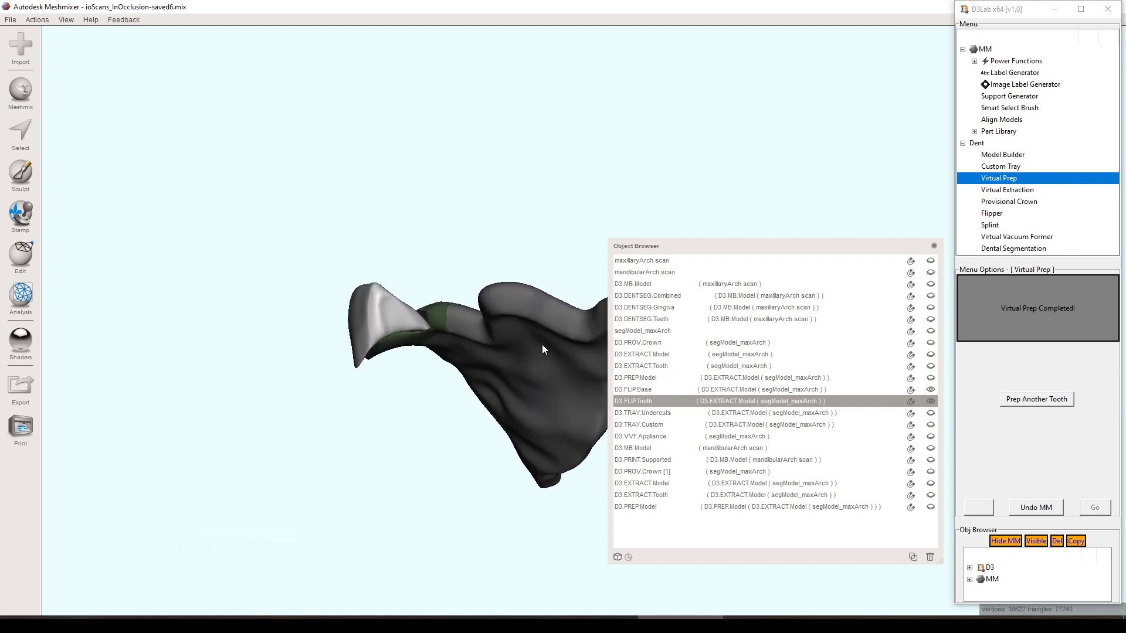
right_click_drag(541, 343, 502, 353)
key("c")
right_click_drag(501, 267, 450, 304)
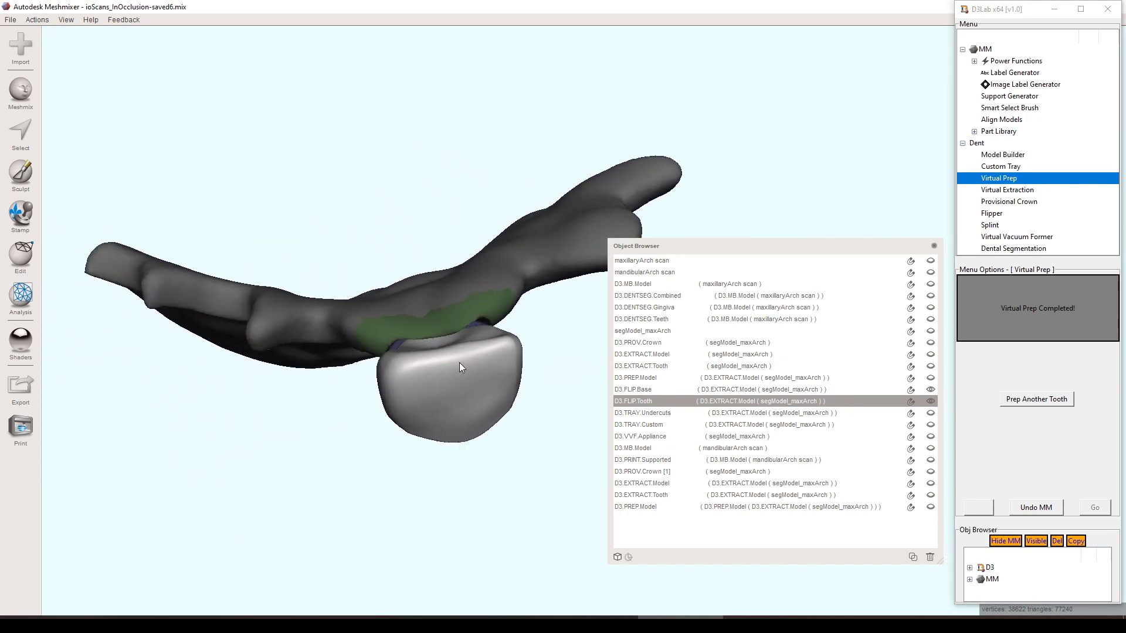
key("c")
right_click_drag(472, 367, 487, 246)
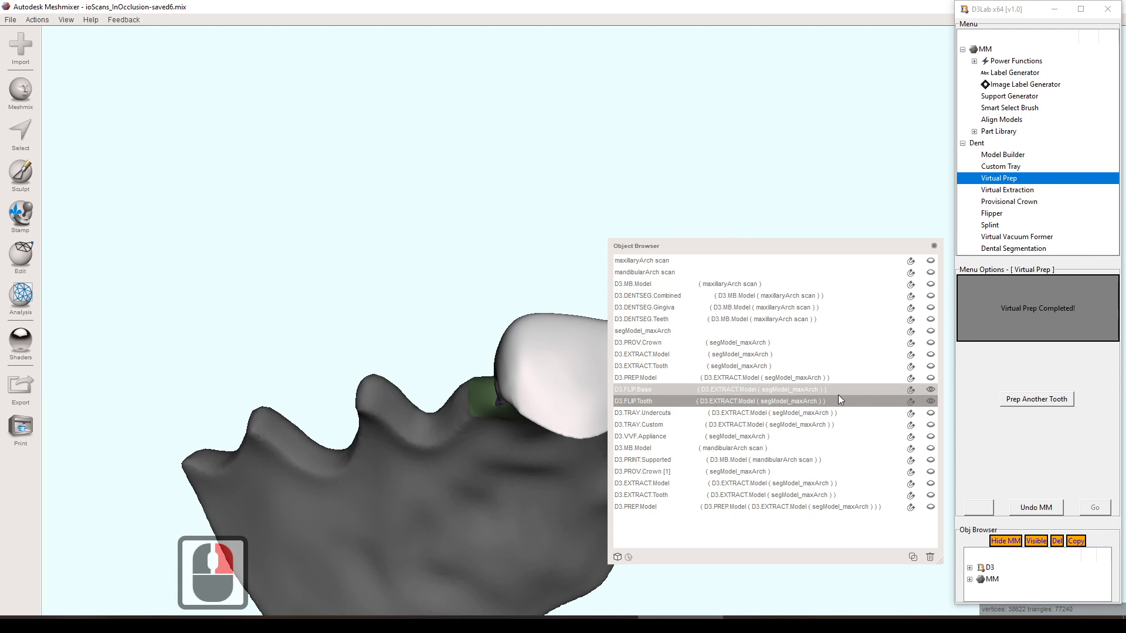
Step: Isolate D3.FLIP.Tooth to view its inner side, and swap it for D3.FLIP.Base shown alone and selected
left_click(928, 387)
right_click_drag(352, 385, 498, 359)
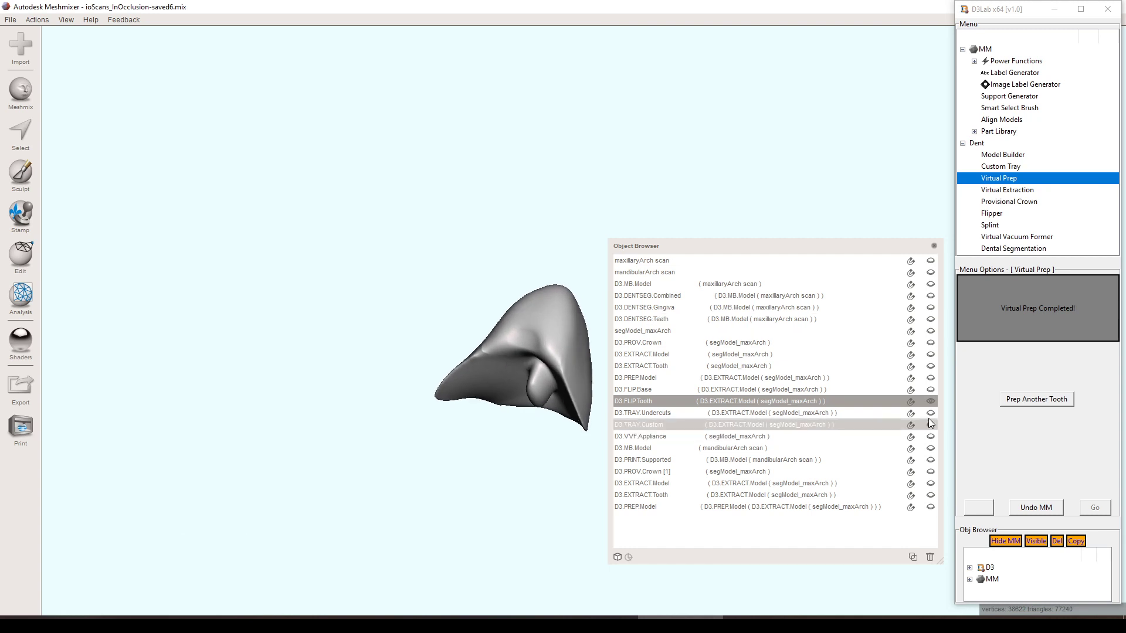
left_click(932, 401)
left_click(932, 390)
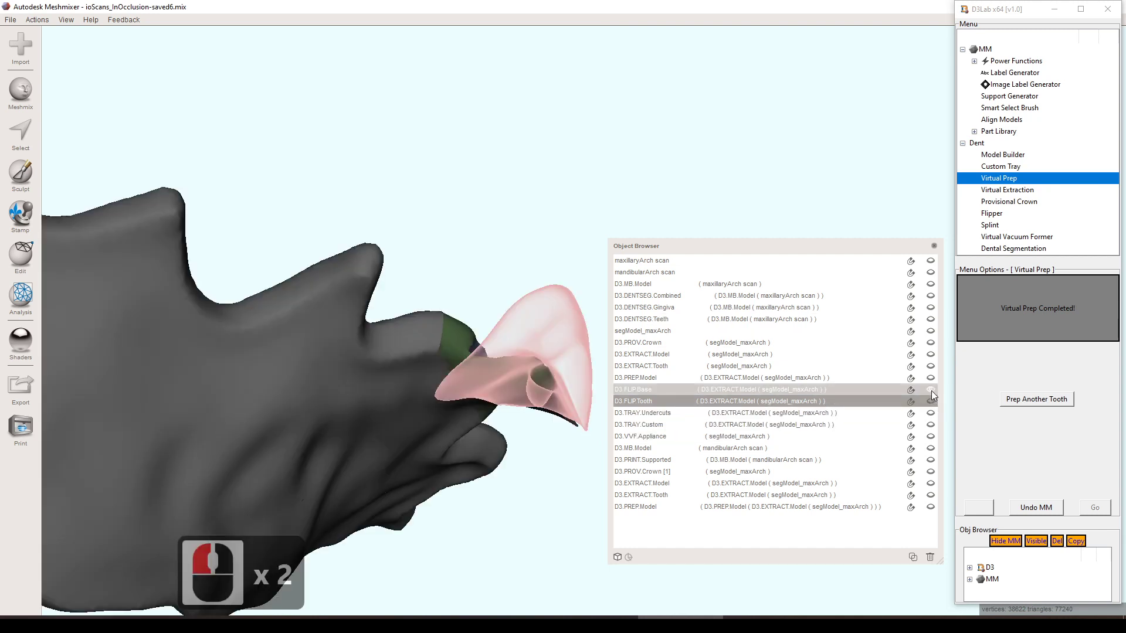
left_click(895, 389)
Step: Examine the coloured tooth seat on the D3.FLIP.Base model close up and against the whole base
right_click_drag(537, 326, 462, 398)
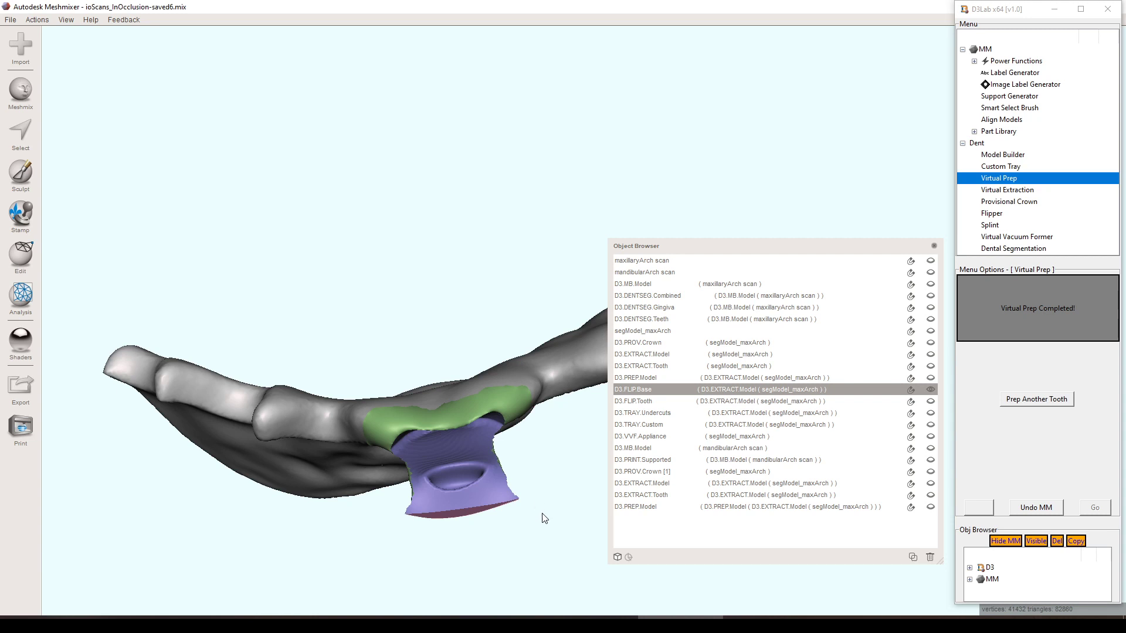
scroll(544, 518, "down", 6)
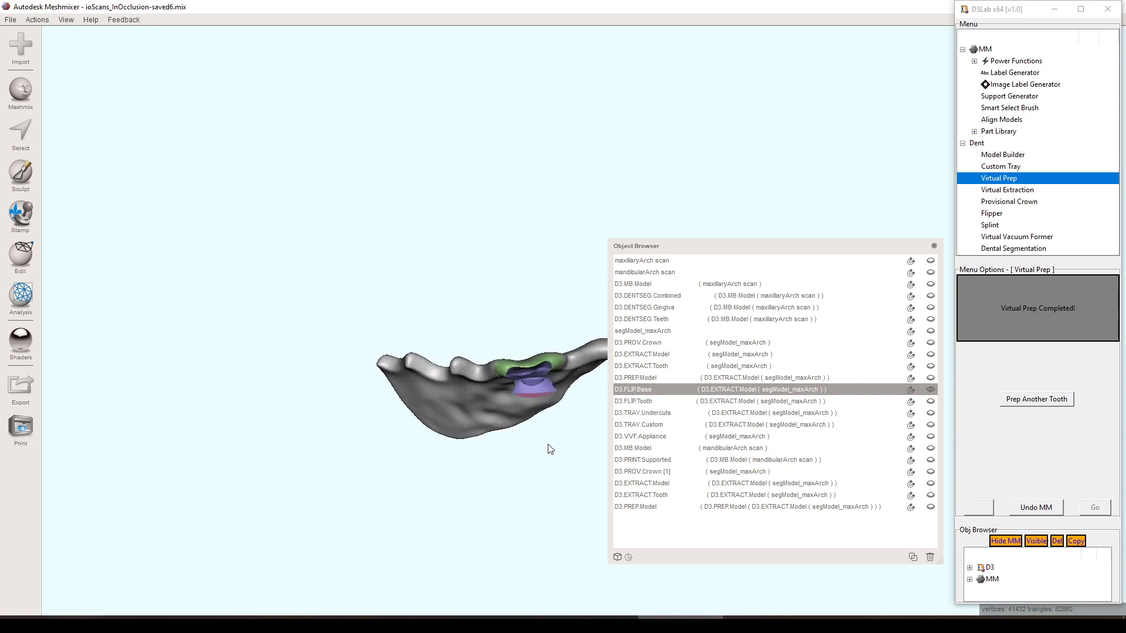
right_click_drag(526, 420, 481, 396)
scroll(482, 464, "up", 4)
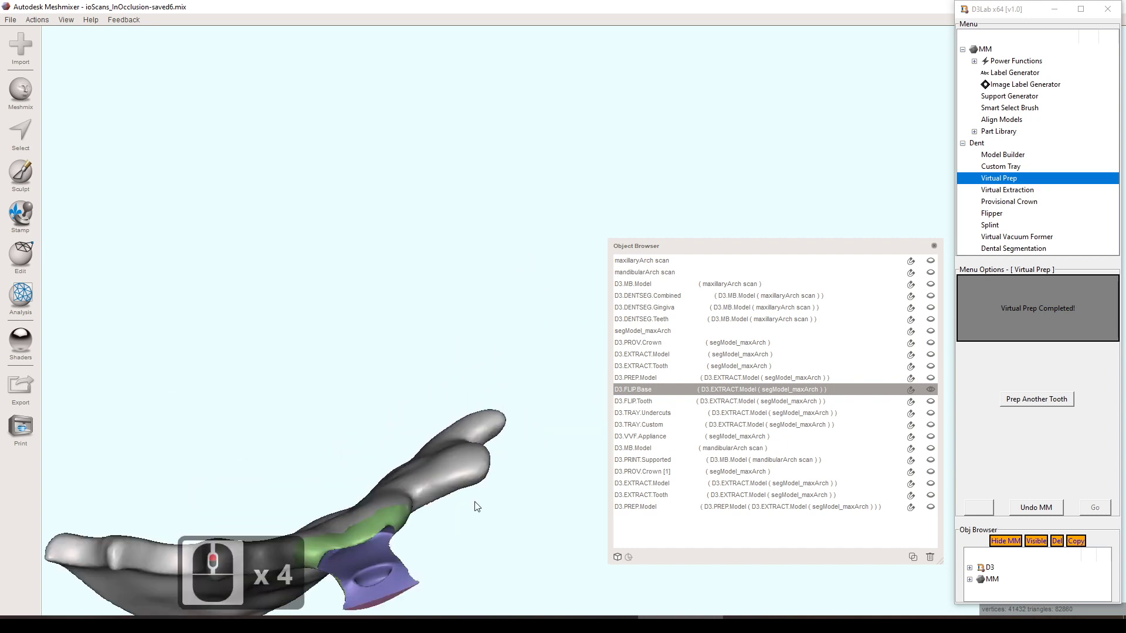
middle_click(453, 486)
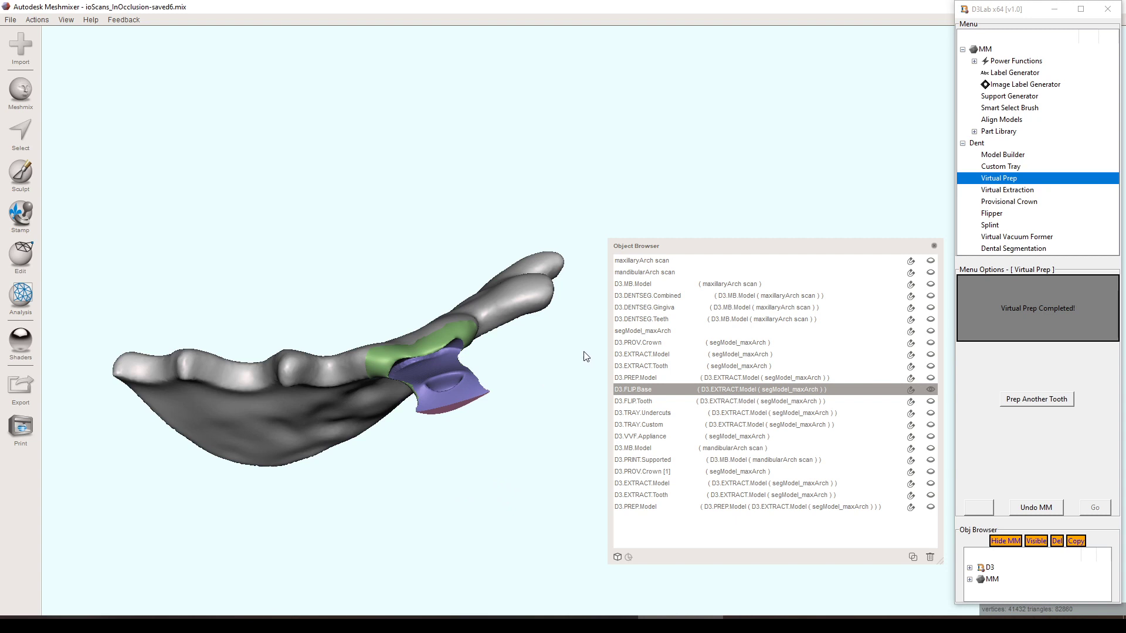
right_click_drag(550, 388, 530, 254)
scroll(526, 336, "down", 6)
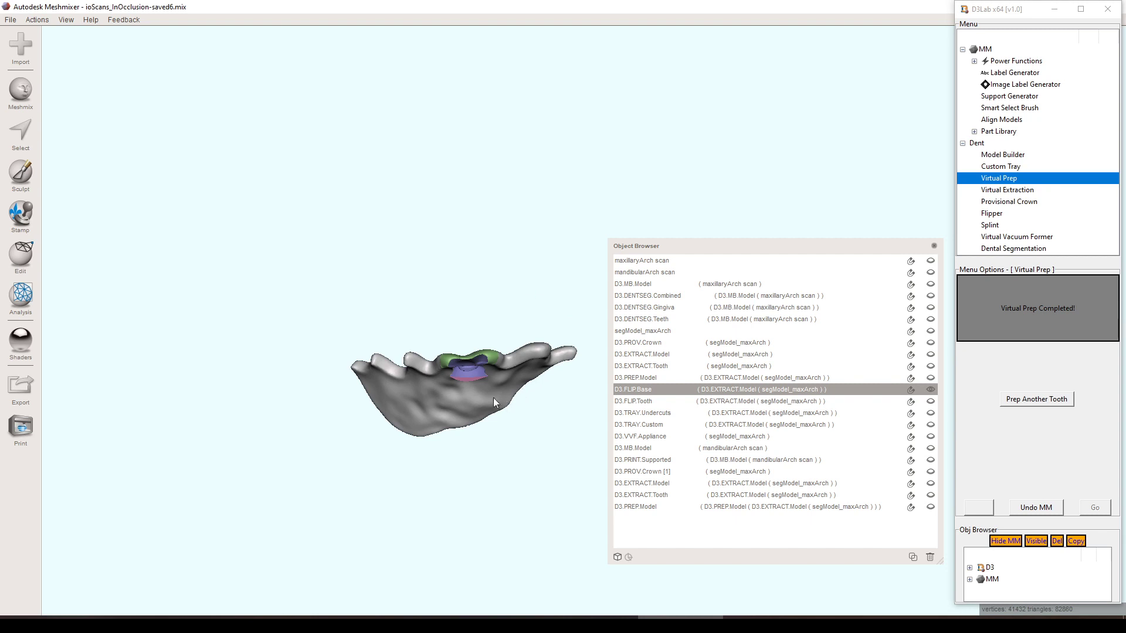
right_click_drag(431, 358, 523, 344)
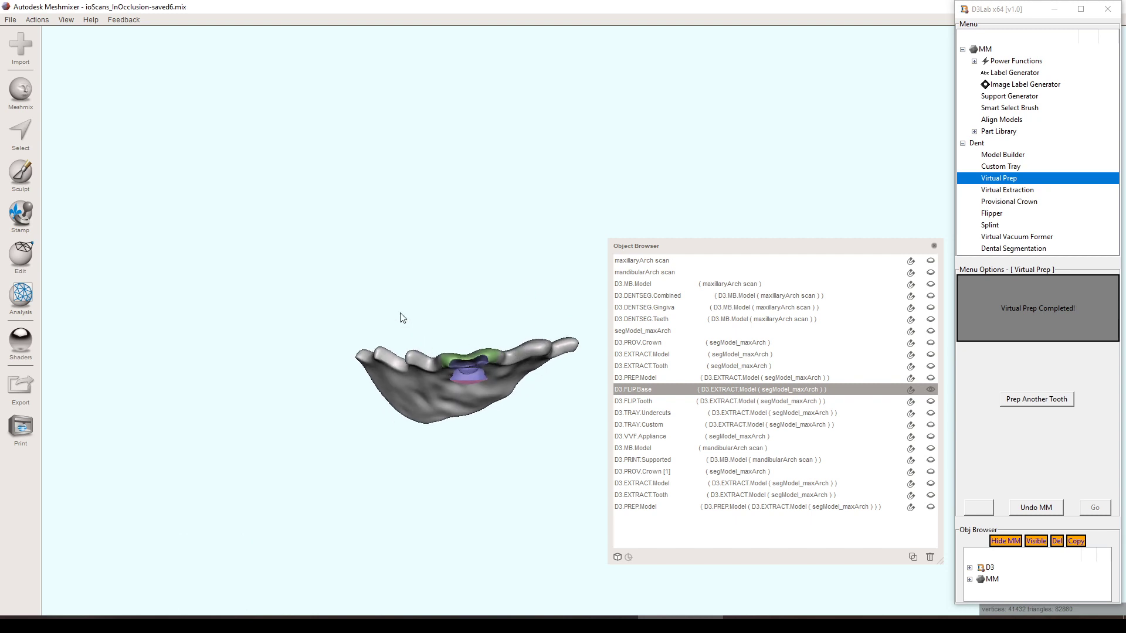
Step: Examine the tooth seat of the flipper base from several tilted front views
mouse_move(475, 279)
right_mouse_down()
mouse_move(468, 304)
mouse_move(465, 294)
right_mouse_up()
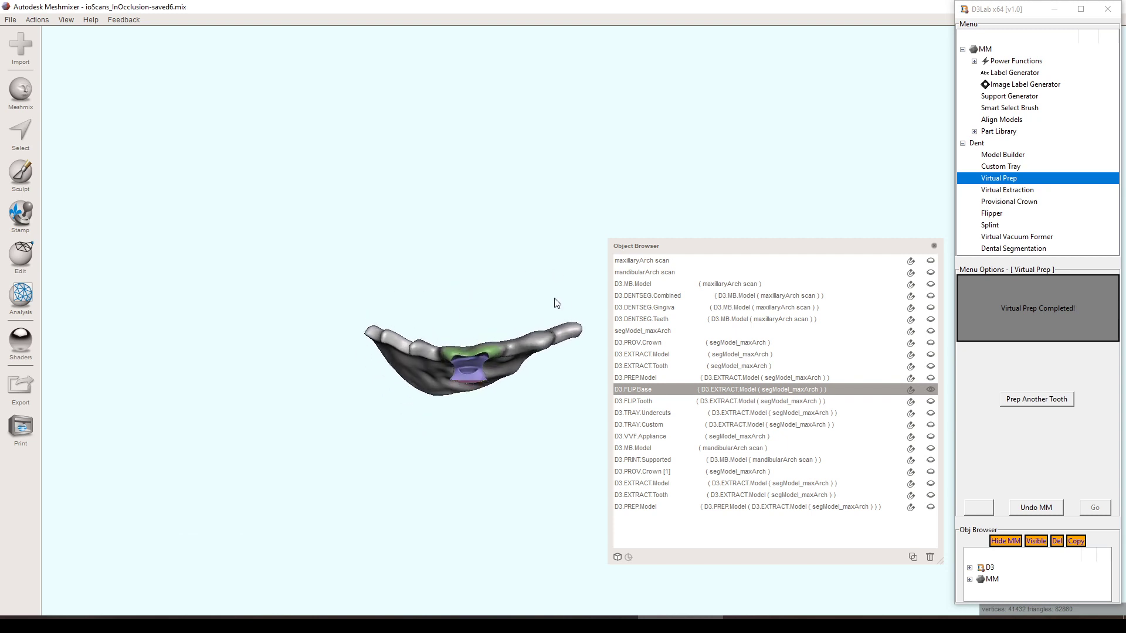
right_click_drag(497, 274, 505, 299)
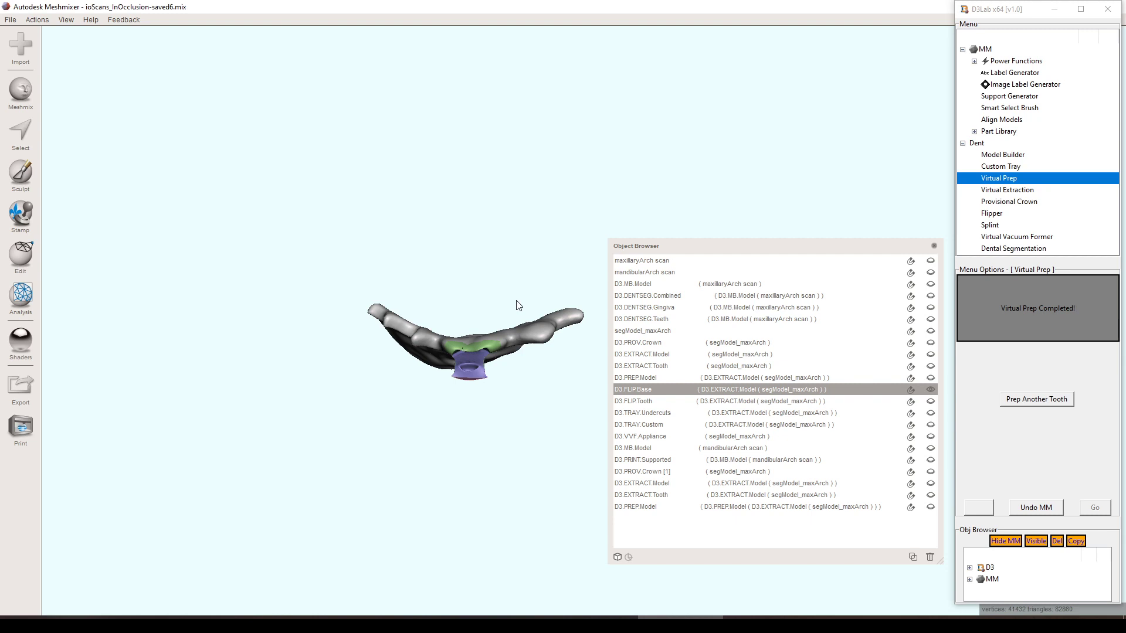
right_click_drag(530, 367, 568, 357)
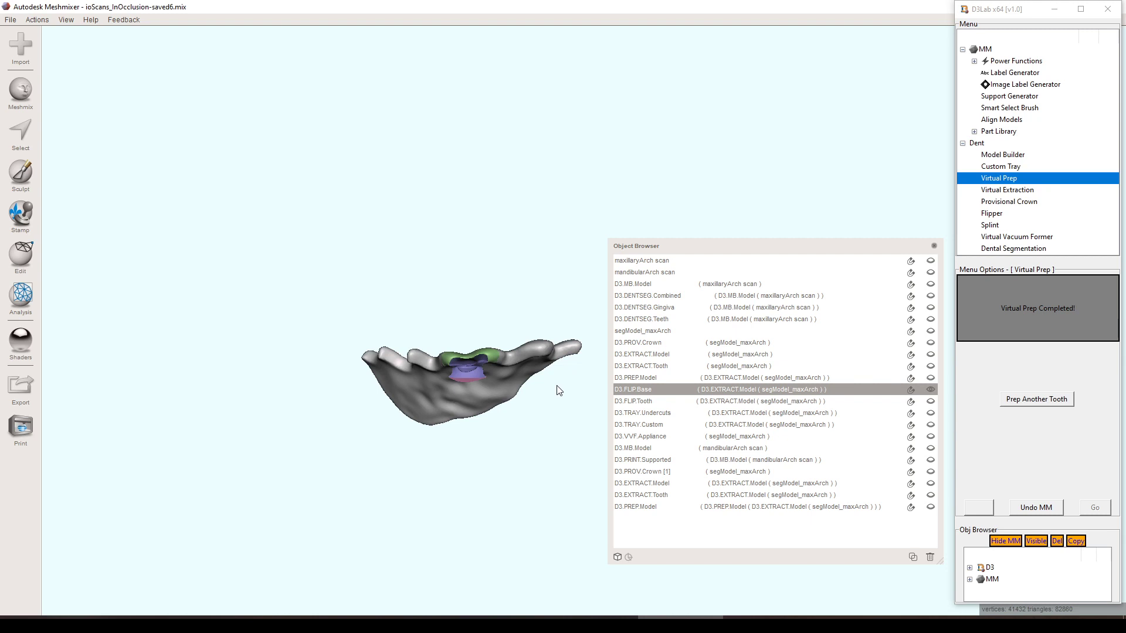
right_click_drag(558, 391, 558, 428)
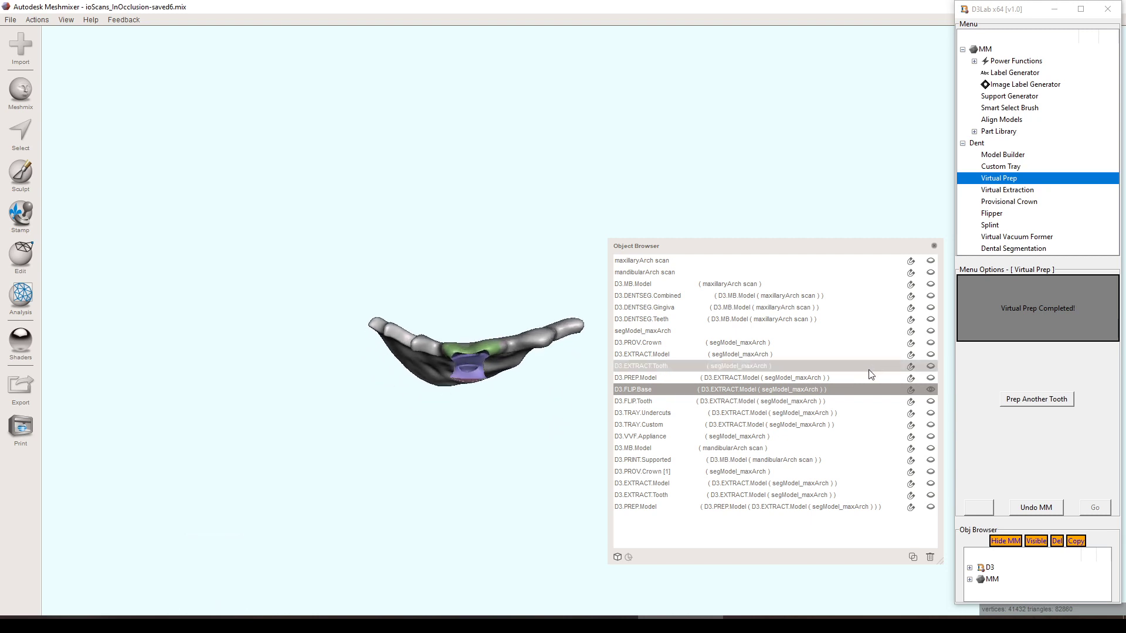
Step: Show D3.FLIP.Base and D3.FLIP.Tooth together and make the flipper tooth the active object
left_click(930, 390)
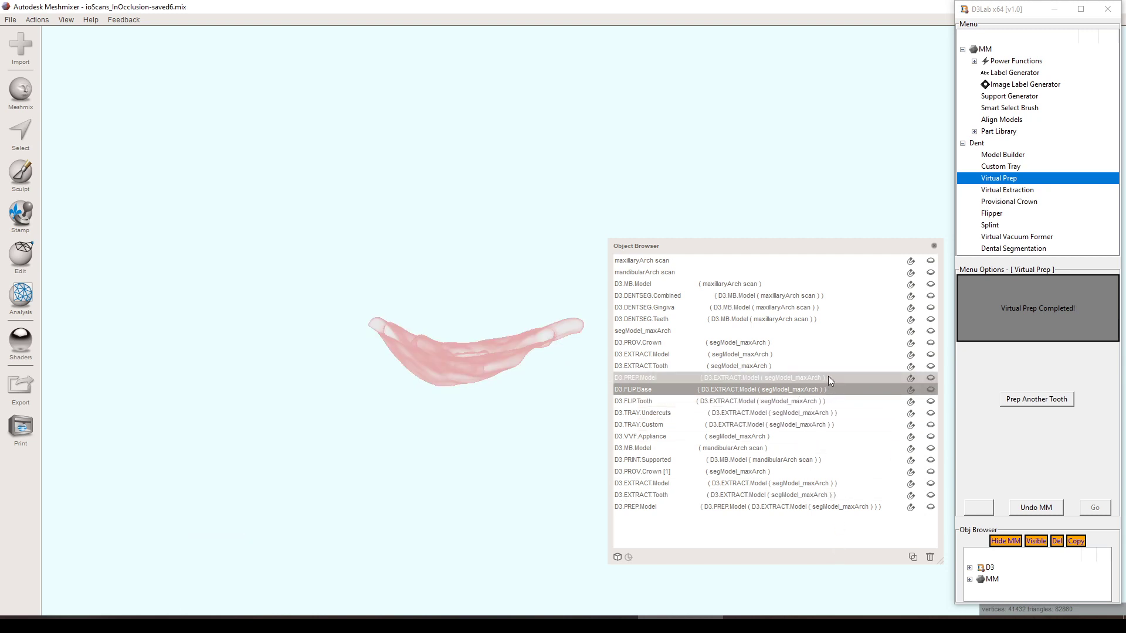
left_click(931, 378)
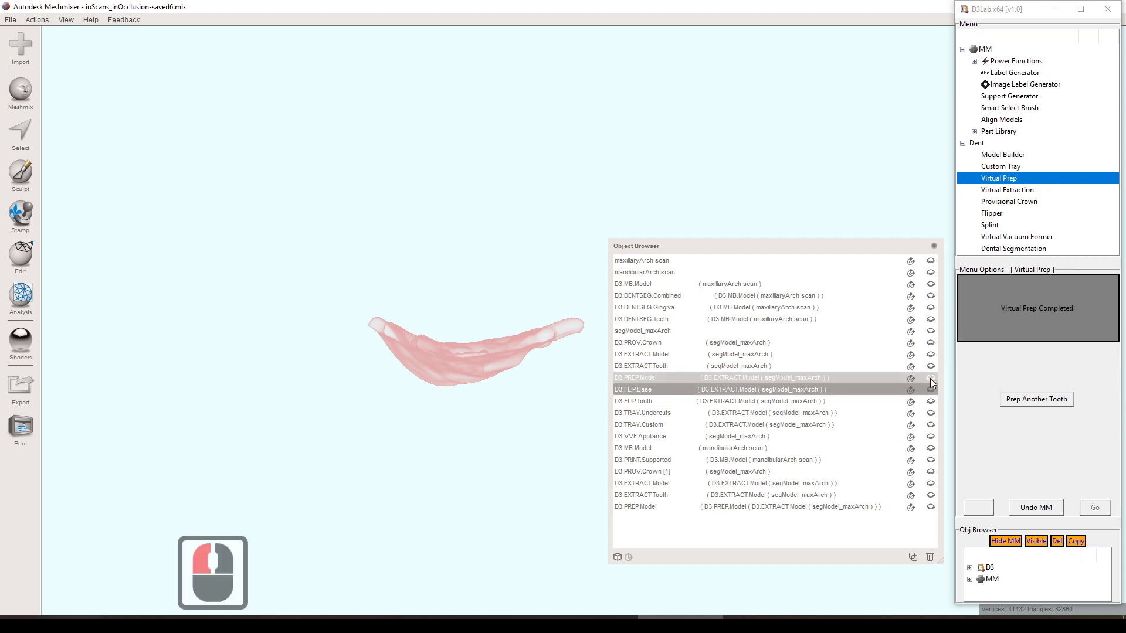
left_click(931, 379)
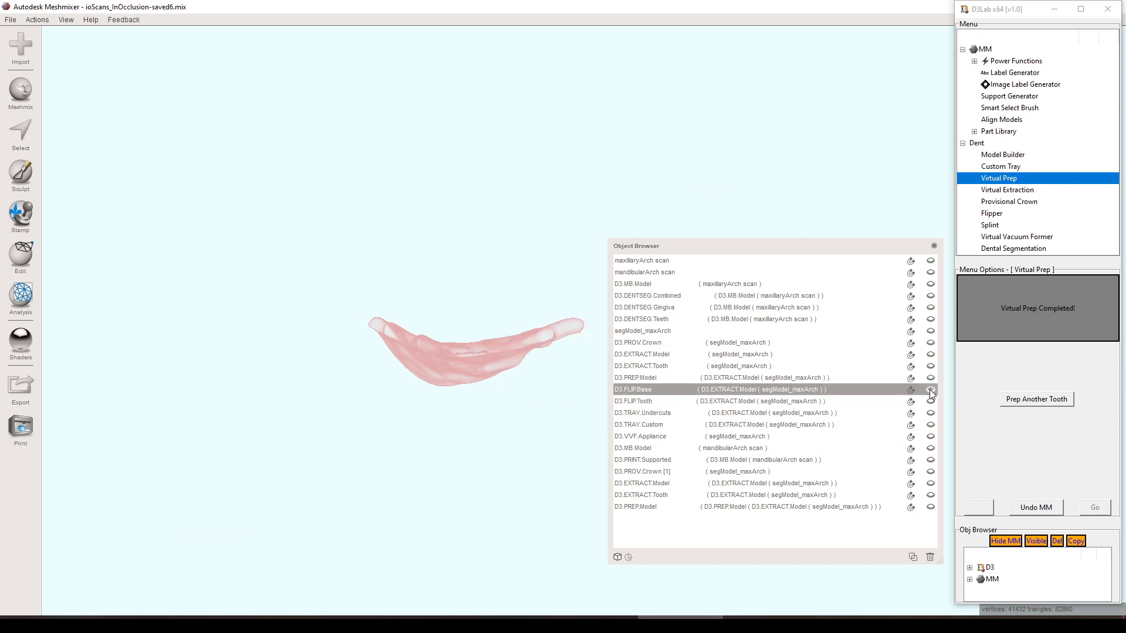
double_click(930, 391)
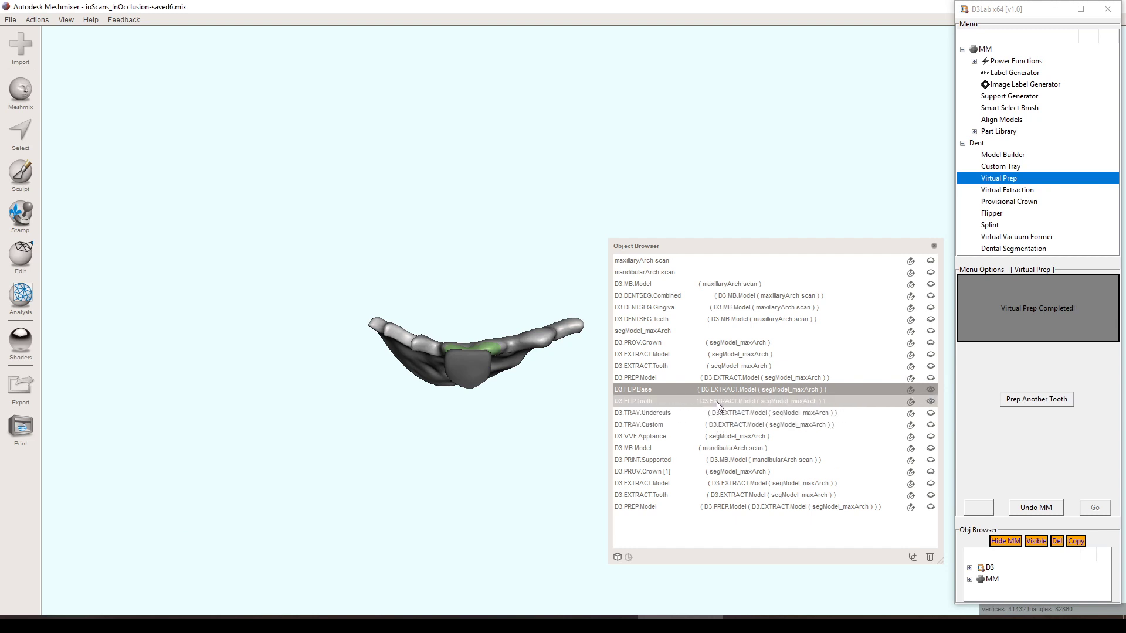
left_click(741, 401)
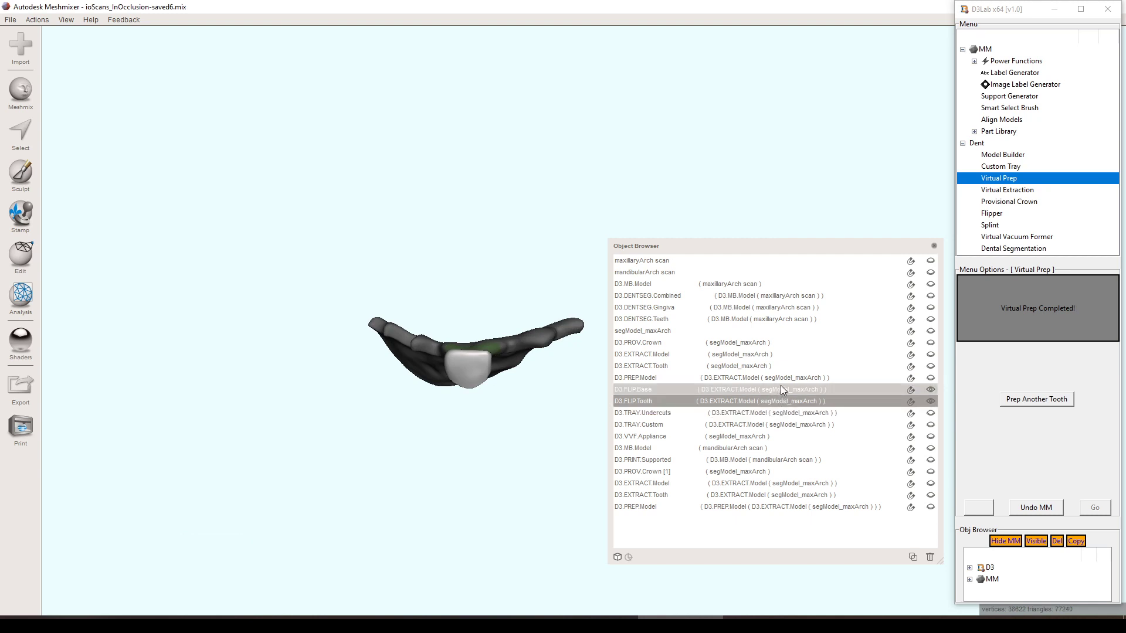
Step: Show the first D3.EXTRACT.Model together with the flipper and examine the replacement tooth among its neighbours from the front and side
left_click(786, 365)
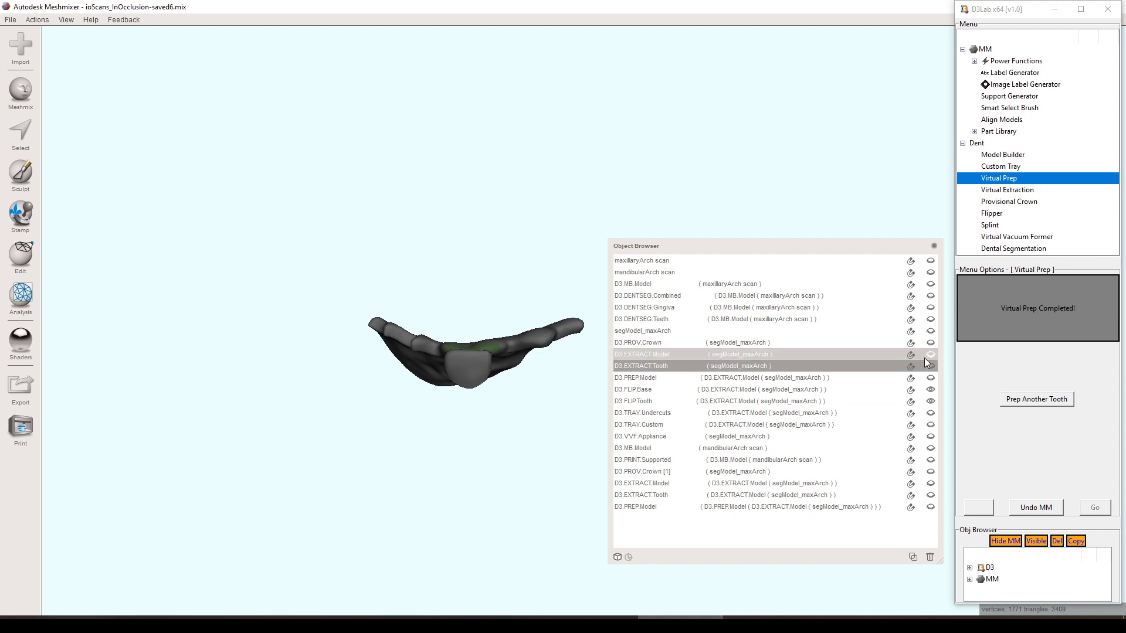
left_click(895, 354)
double_click(930, 353)
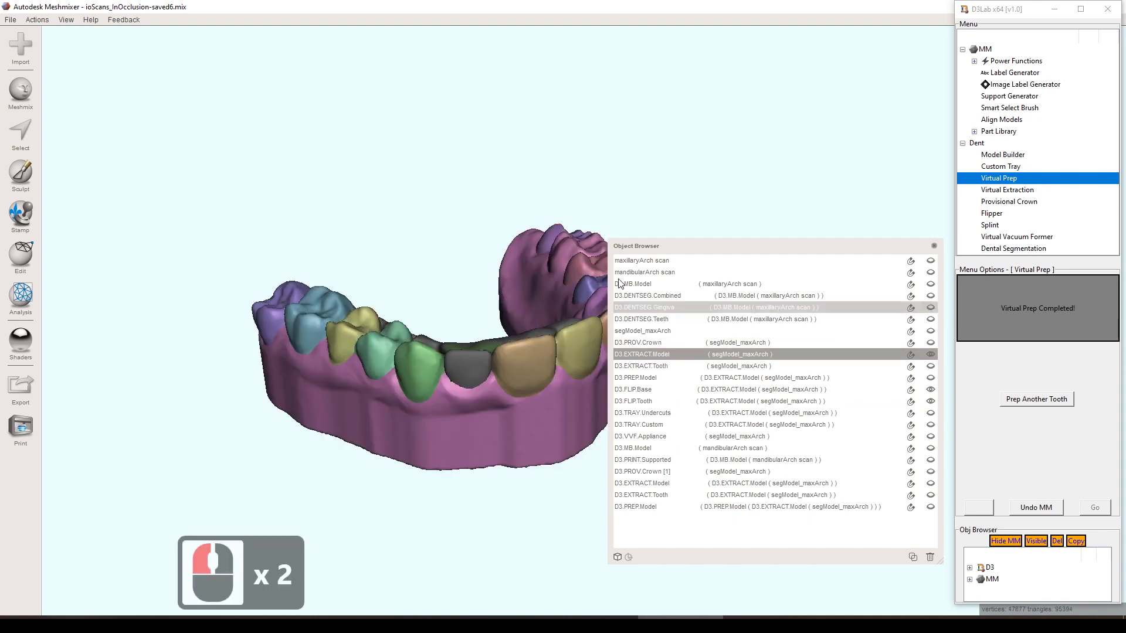
middle_click_drag(452, 257, 386, 353)
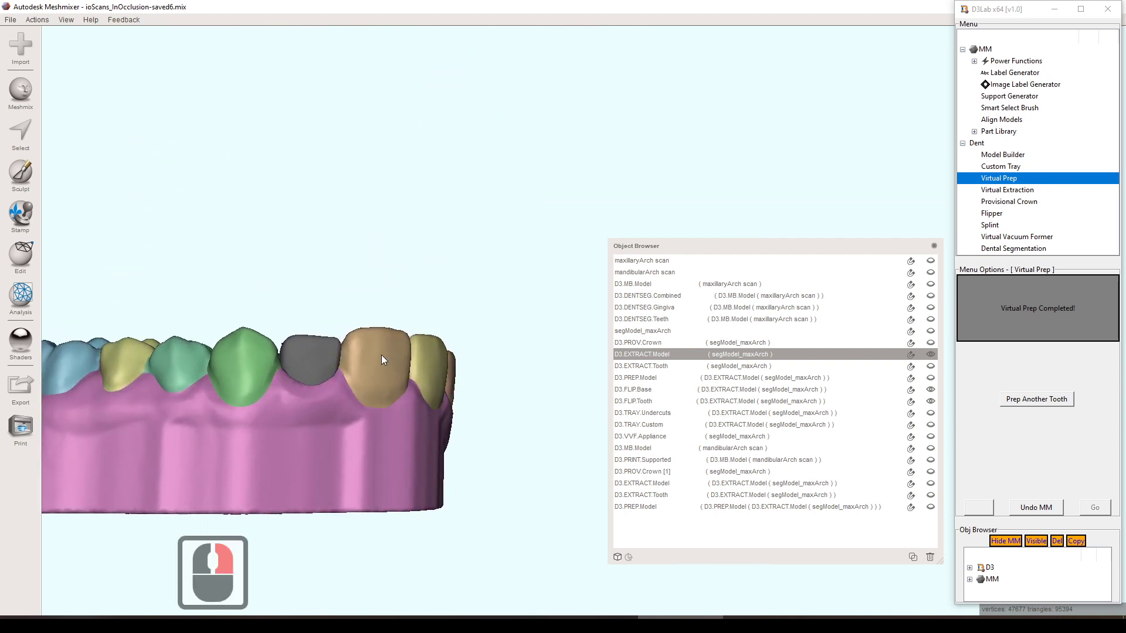
middle_click_drag(353, 390, 375, 357)
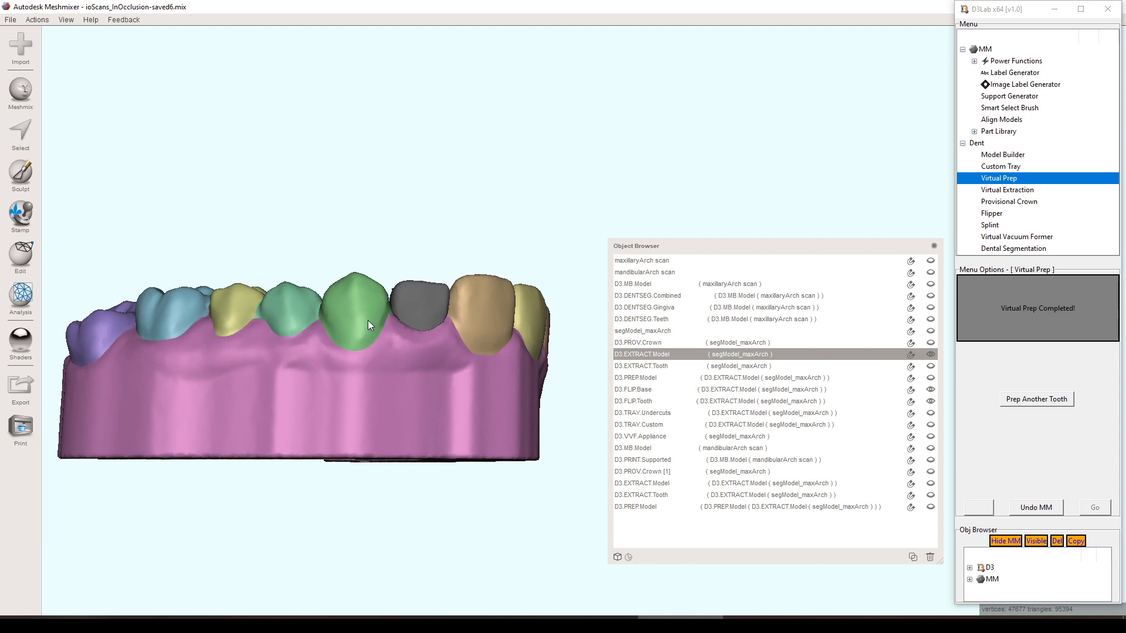
middle_click_drag(440, 351, 343, 354)
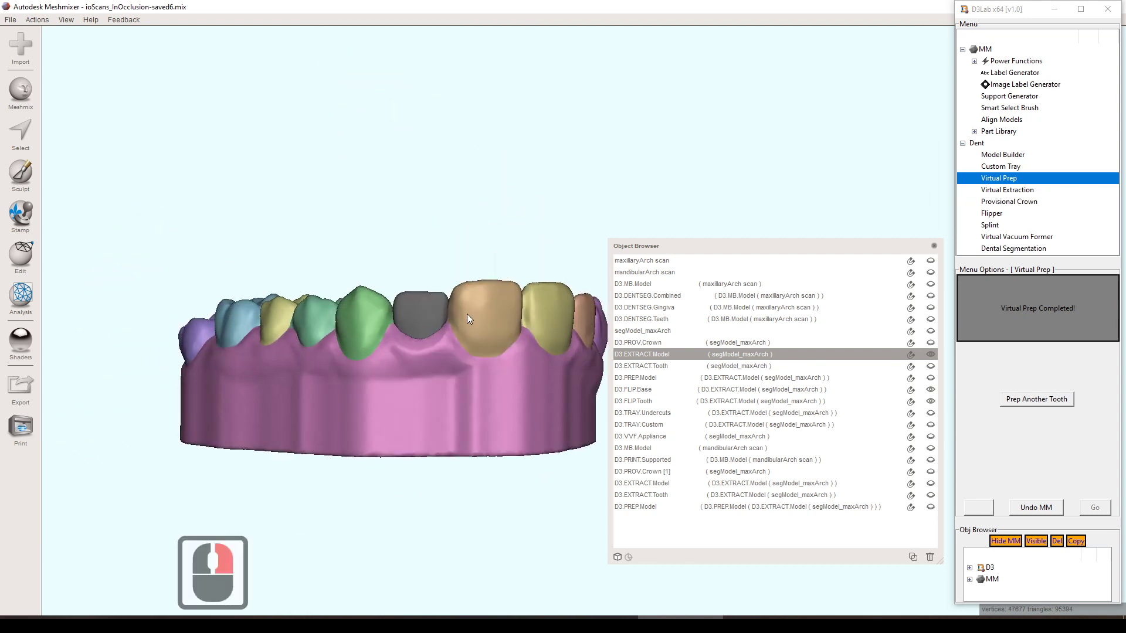
middle_click_drag(467, 314, 446, 355)
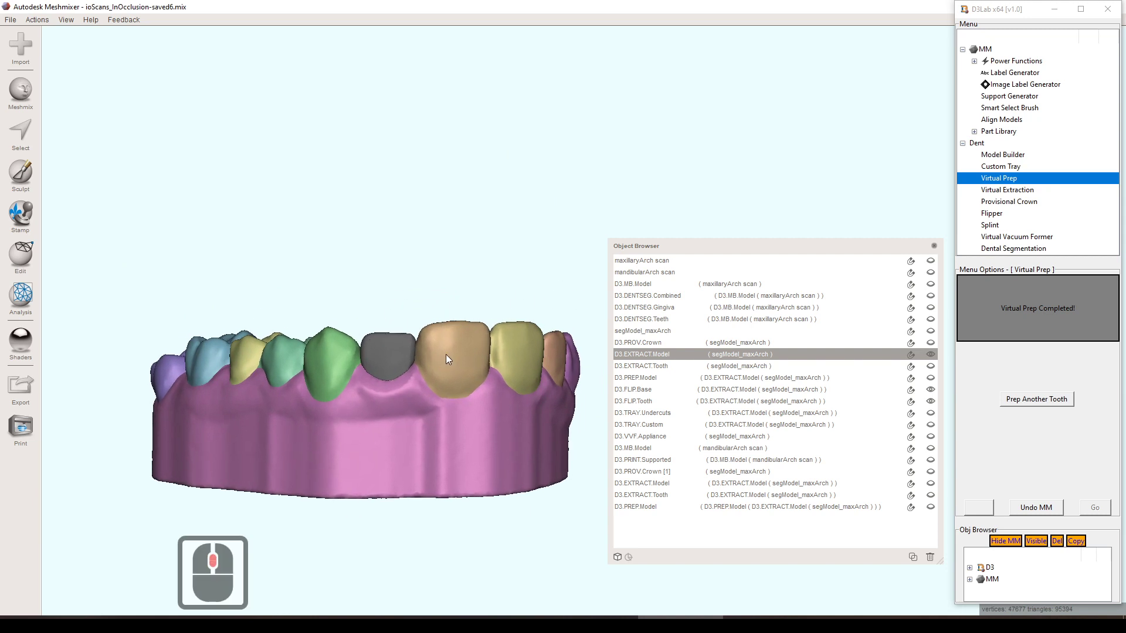
Step: Hide D3.EXTRACT.Model, D3.FLIP.Base and D3.FLIP.Tooth
left_click(931, 354)
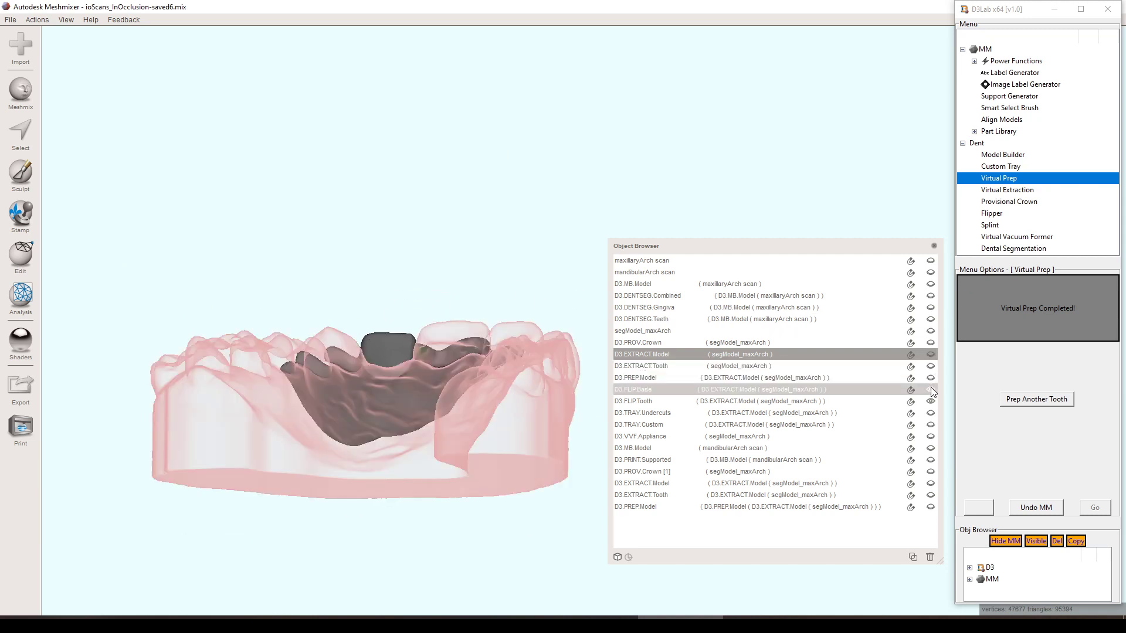
left_click(931, 389)
left_click(930, 401)
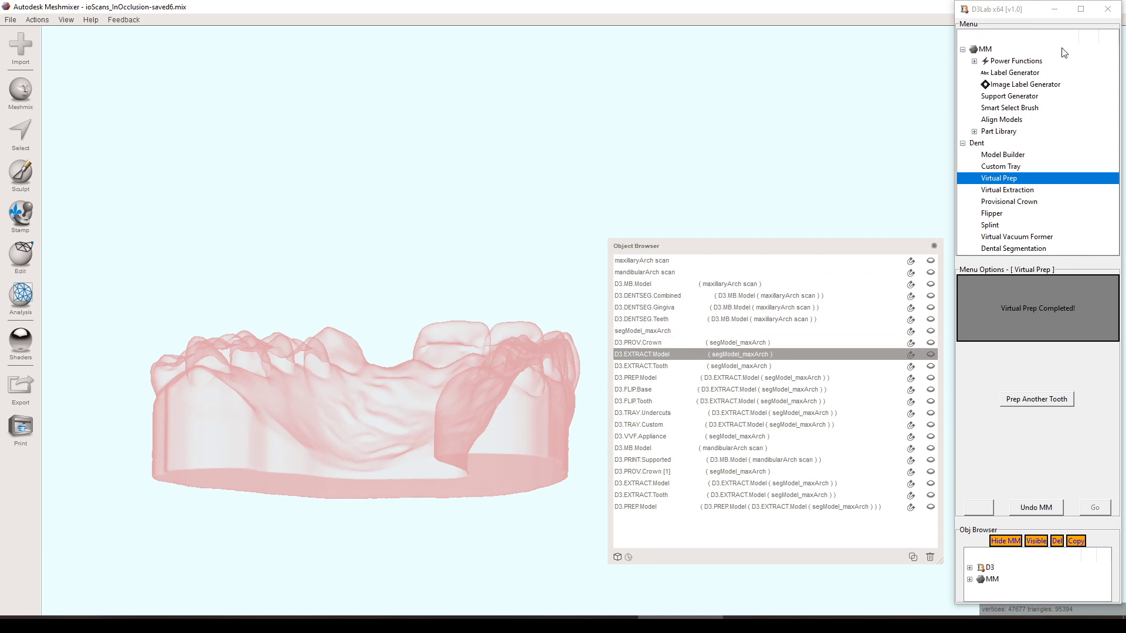
Step: View the Splint tool's D3Splint launch dialog and close it without launching the program
left_click(990, 225)
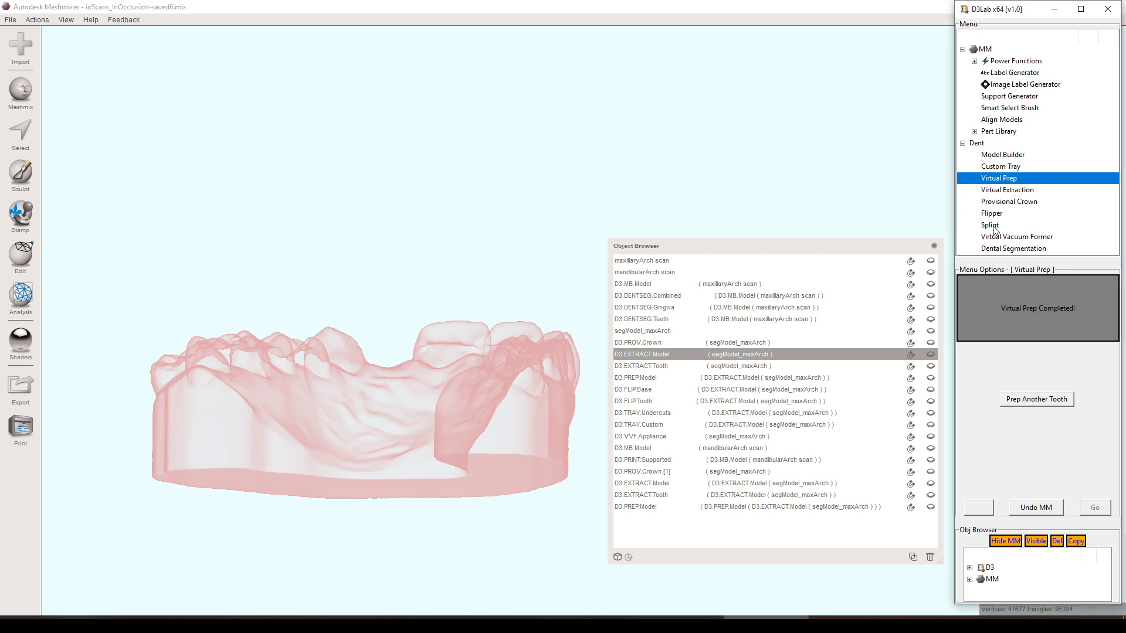
left_click(991, 226)
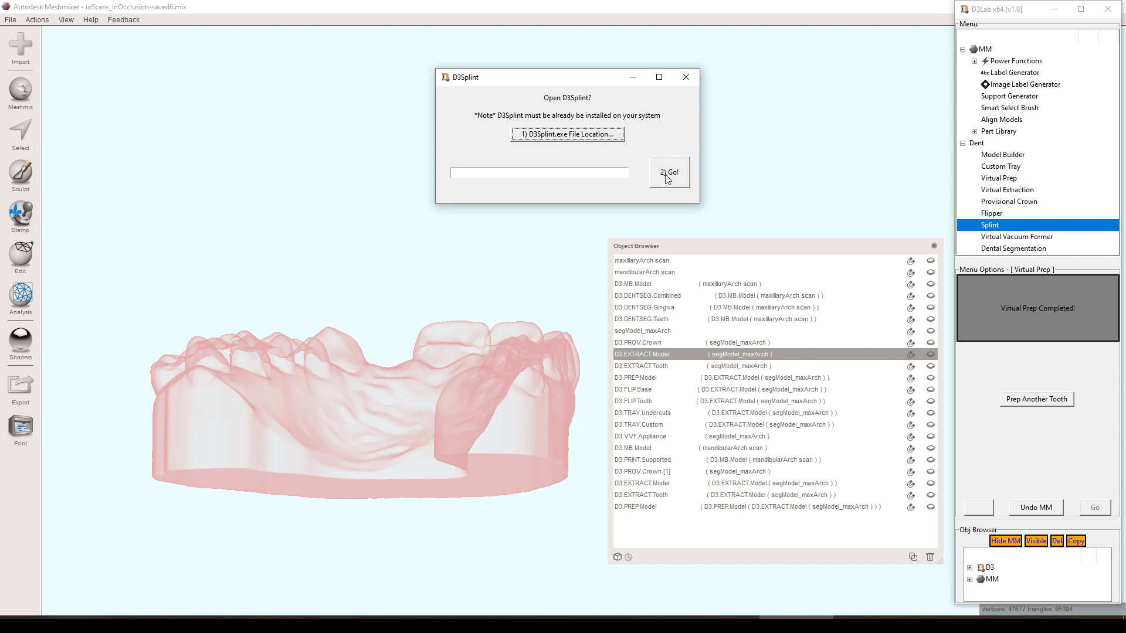
left_click(686, 78)
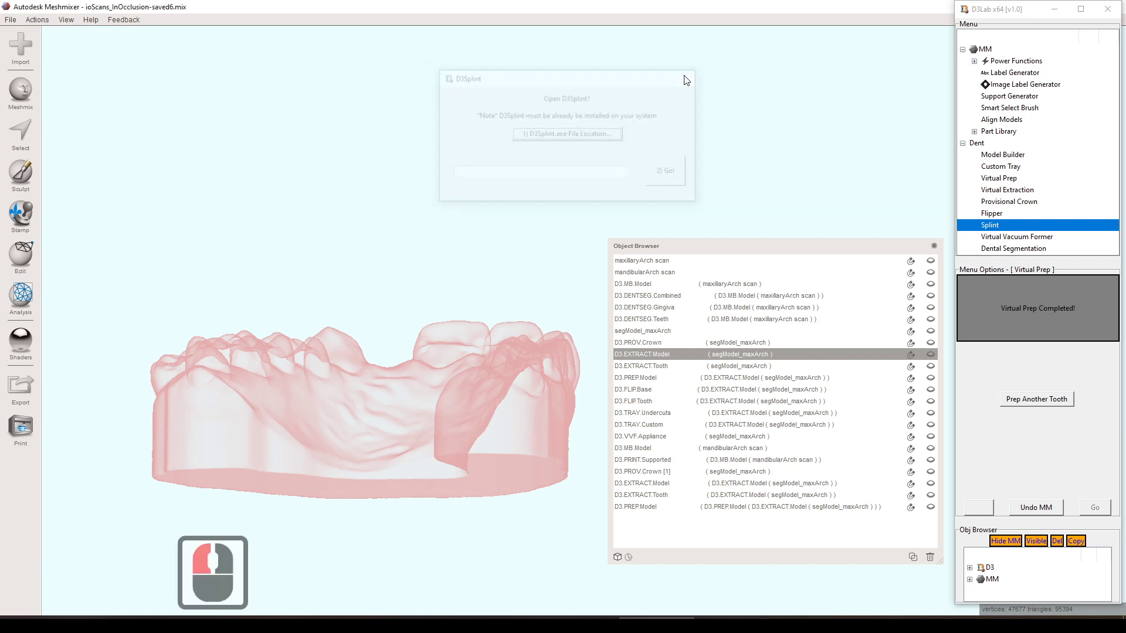
Step: Show the first D3.EXTRACT.Model again and load the 3D Printing category of the D3Lab Part Library
right_click_drag(561, 154, 666, 228)
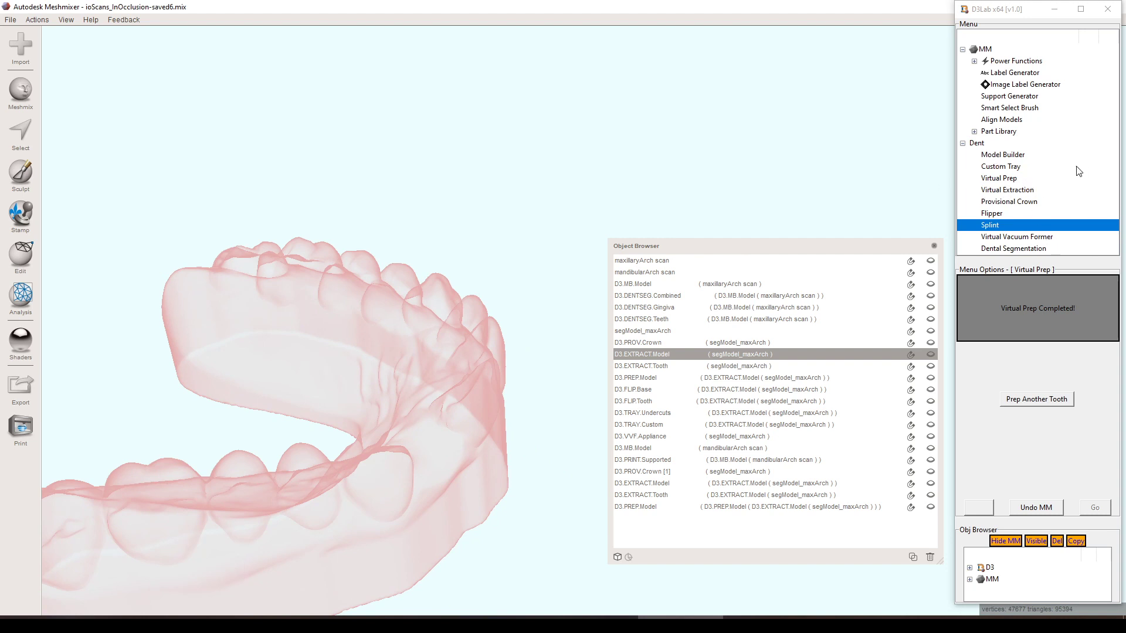
left_click(976, 136)
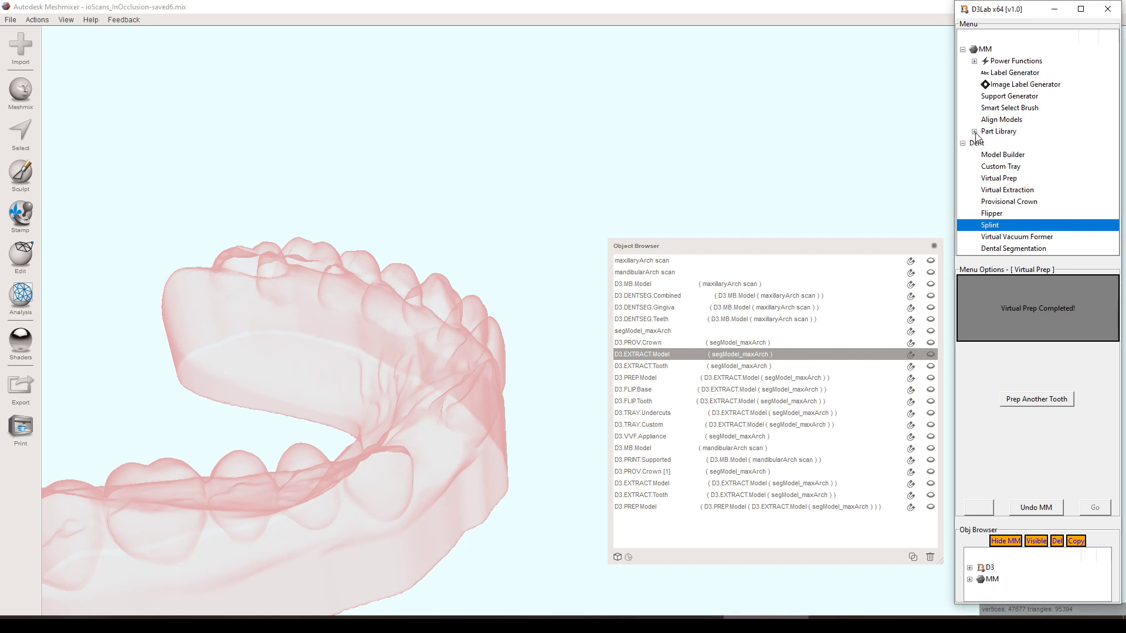
left_click(975, 133)
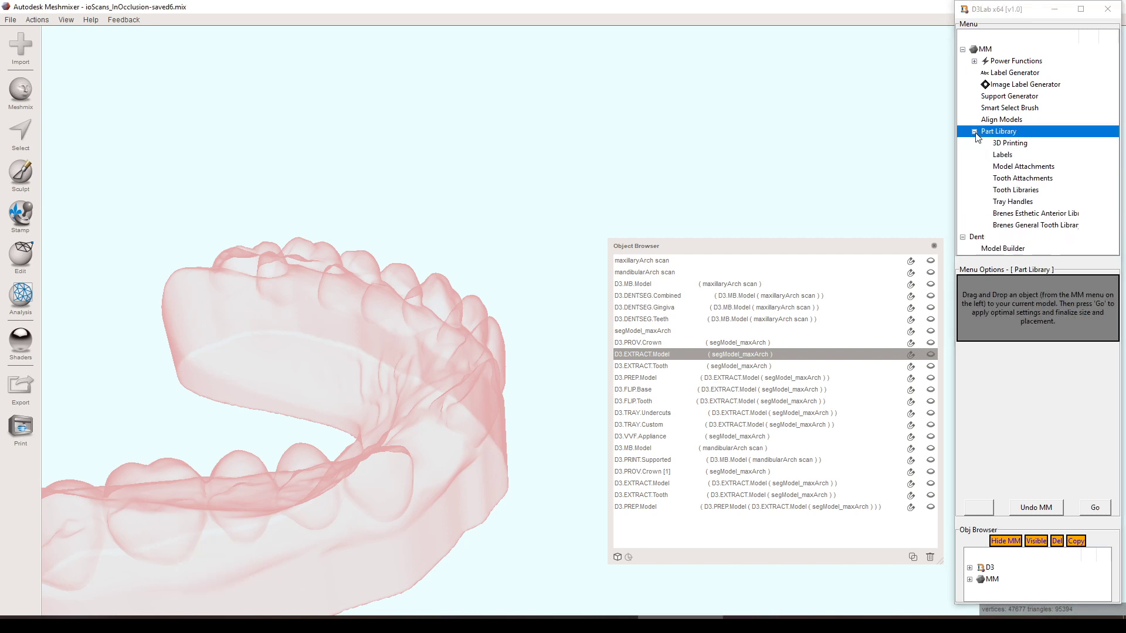
left_click(1026, 147)
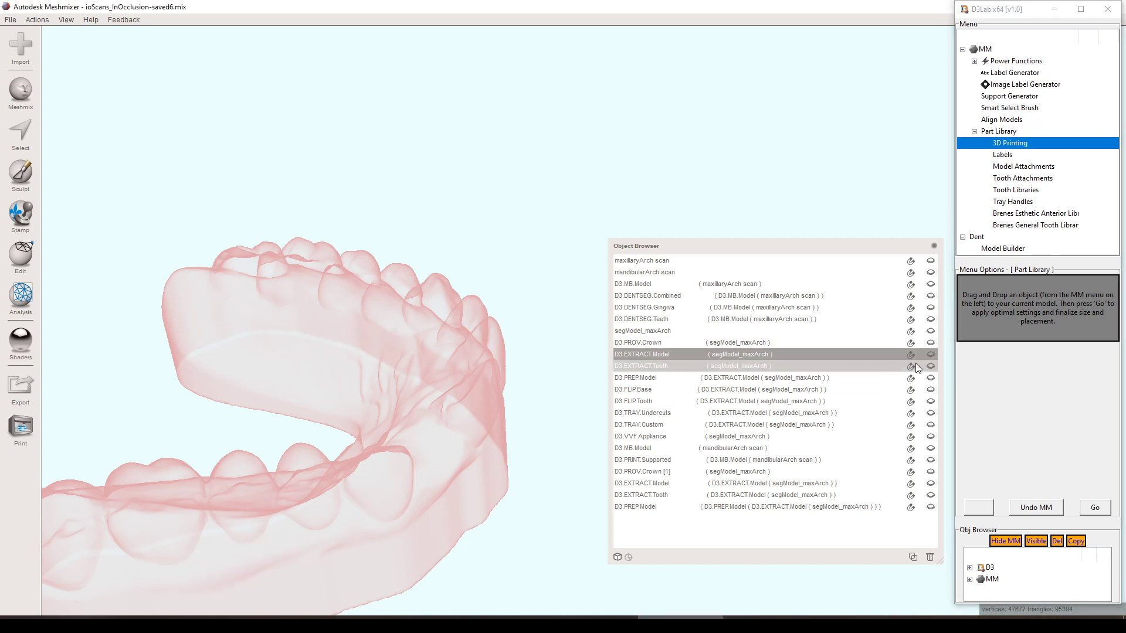
double_click(931, 355)
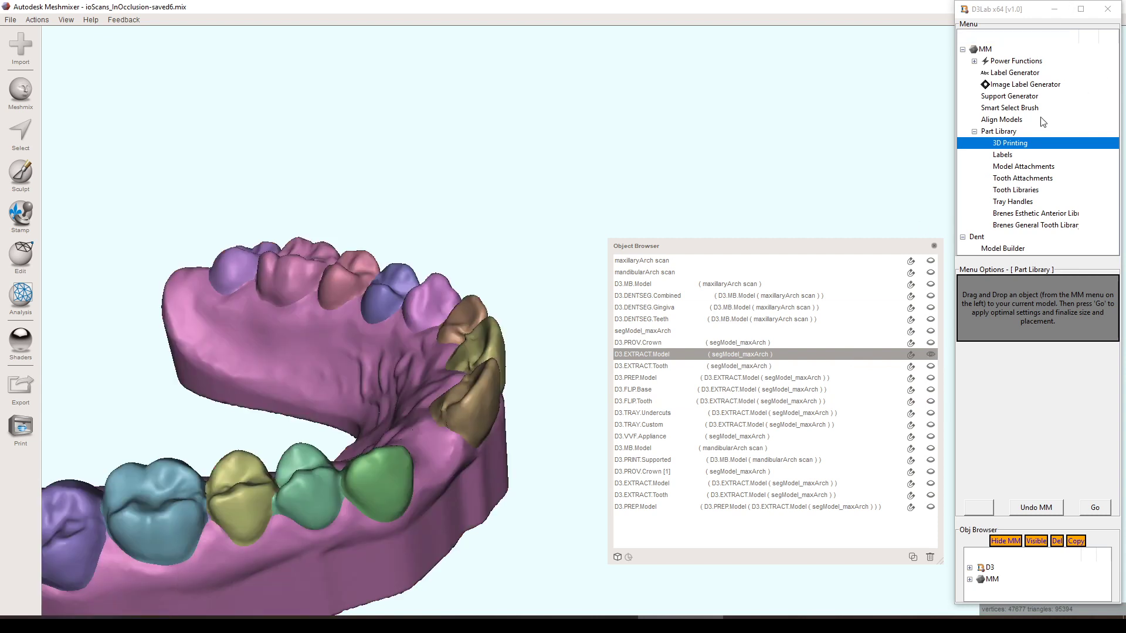
left_click(1016, 146)
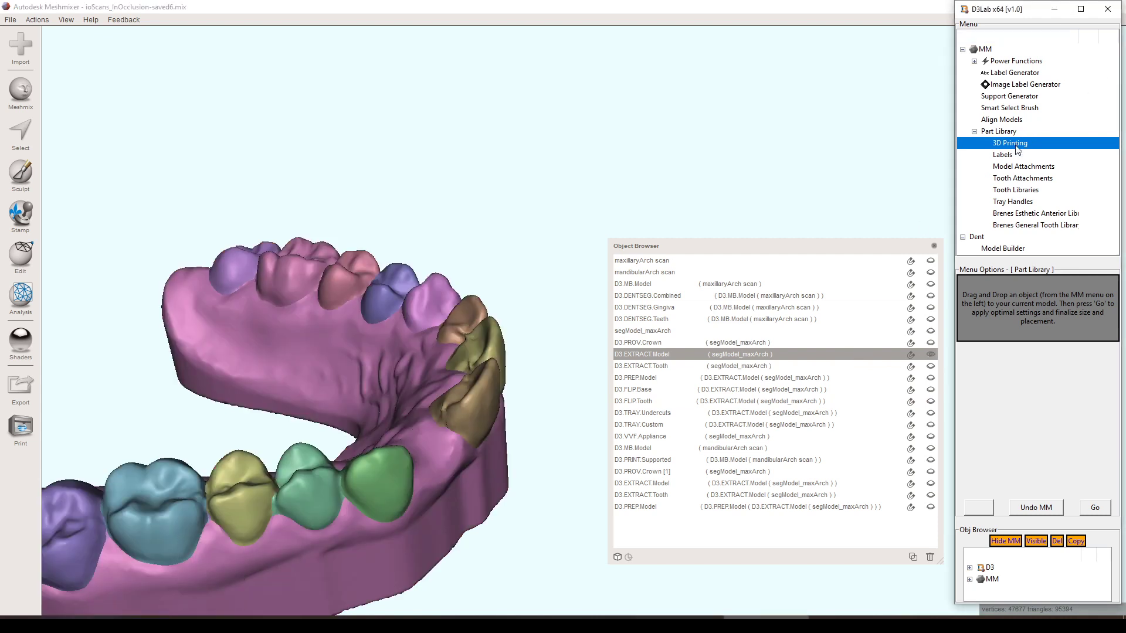
double_click(1017, 146)
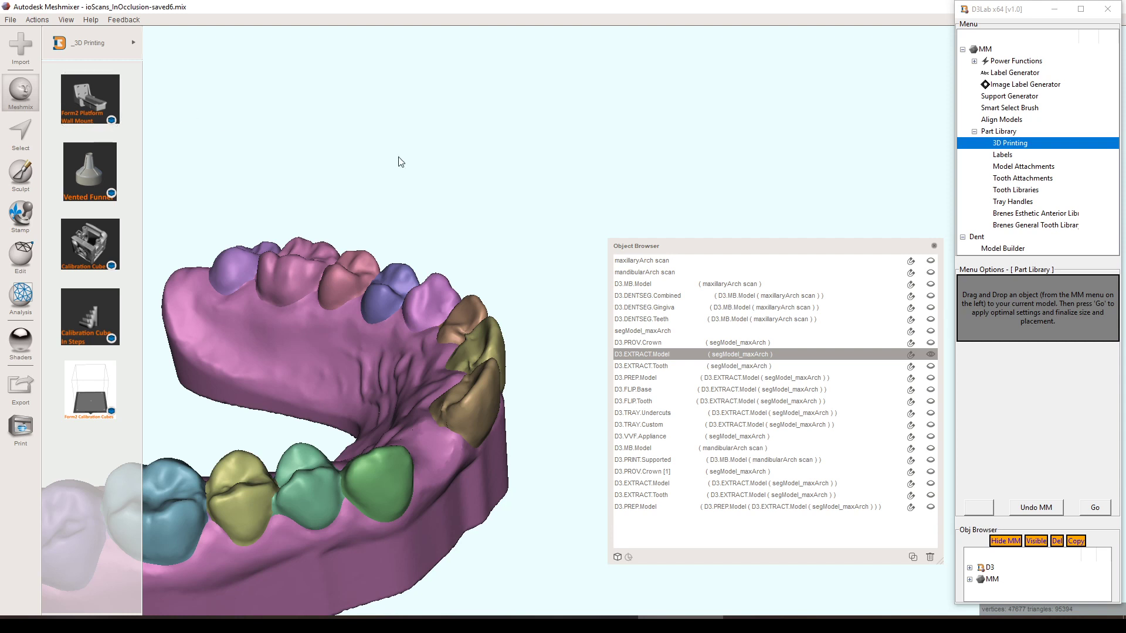
right_click_drag(404, 158, 125, 96)
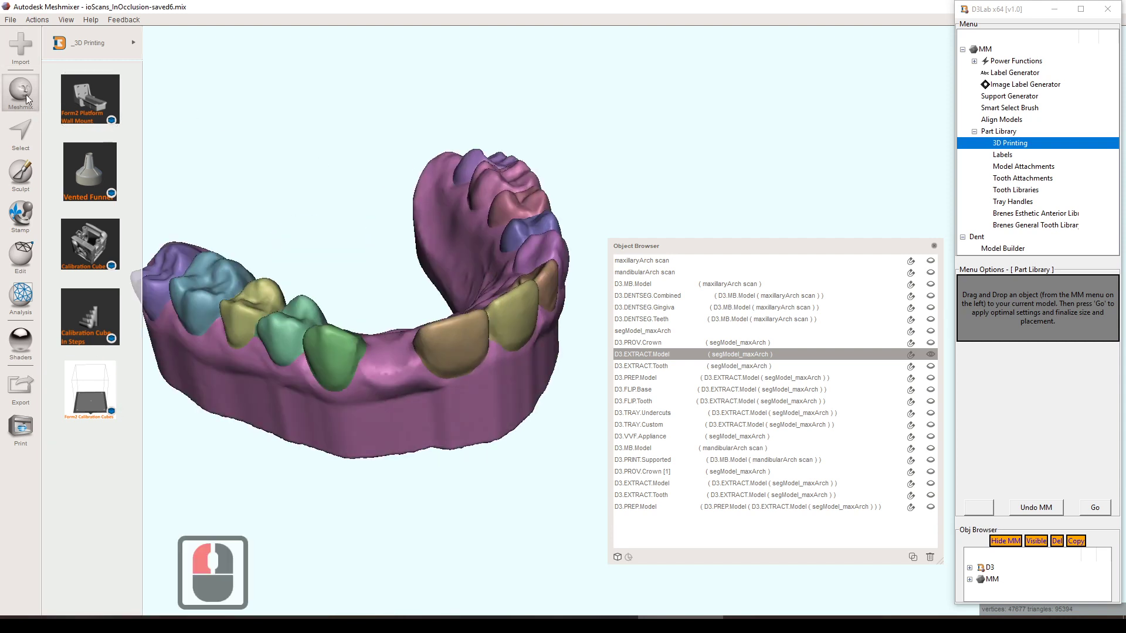
double_click(20, 146)
right_click_drag(301, 171, 311, 190)
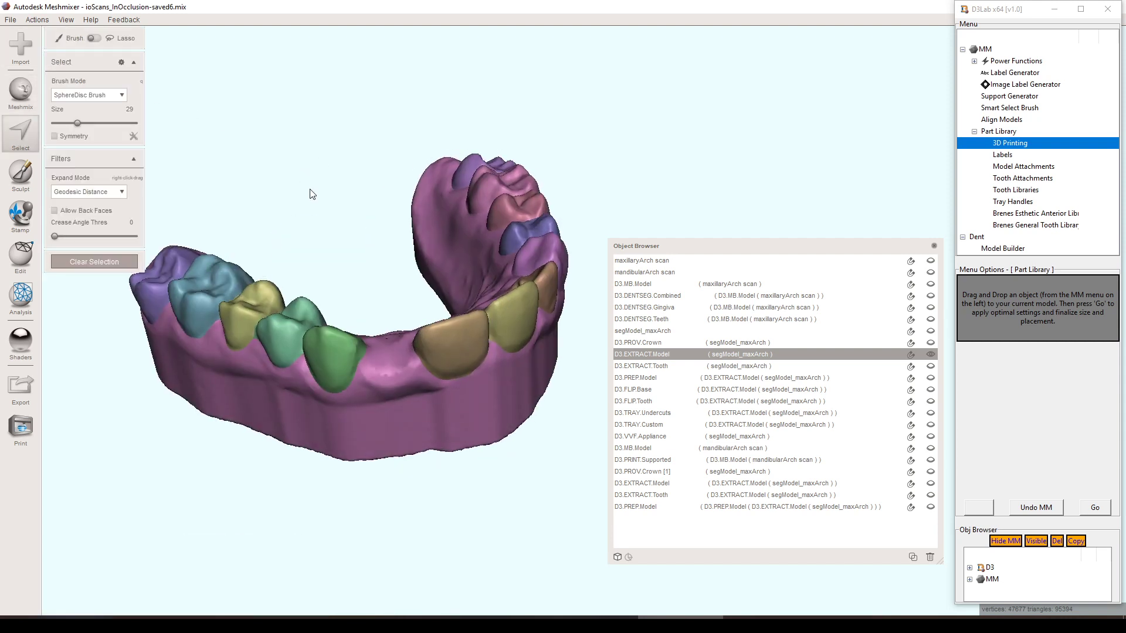
left_click(130, 260)
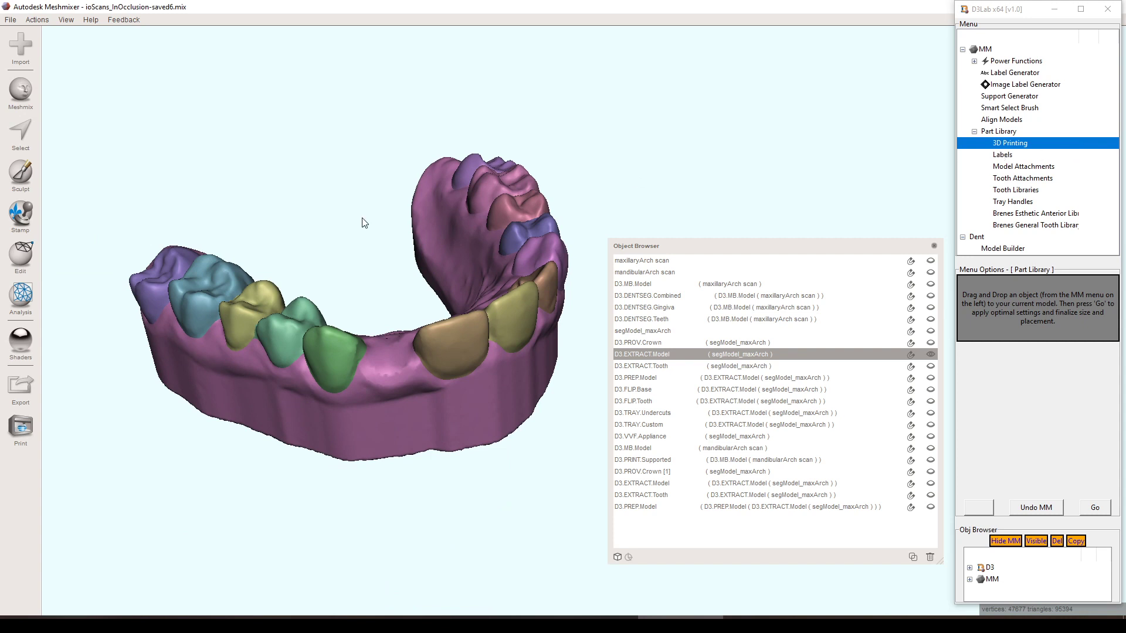
Step: Reopen the 3D Printing parts in Meshmix and switch the part library to Model Attachments
left_click(18, 95)
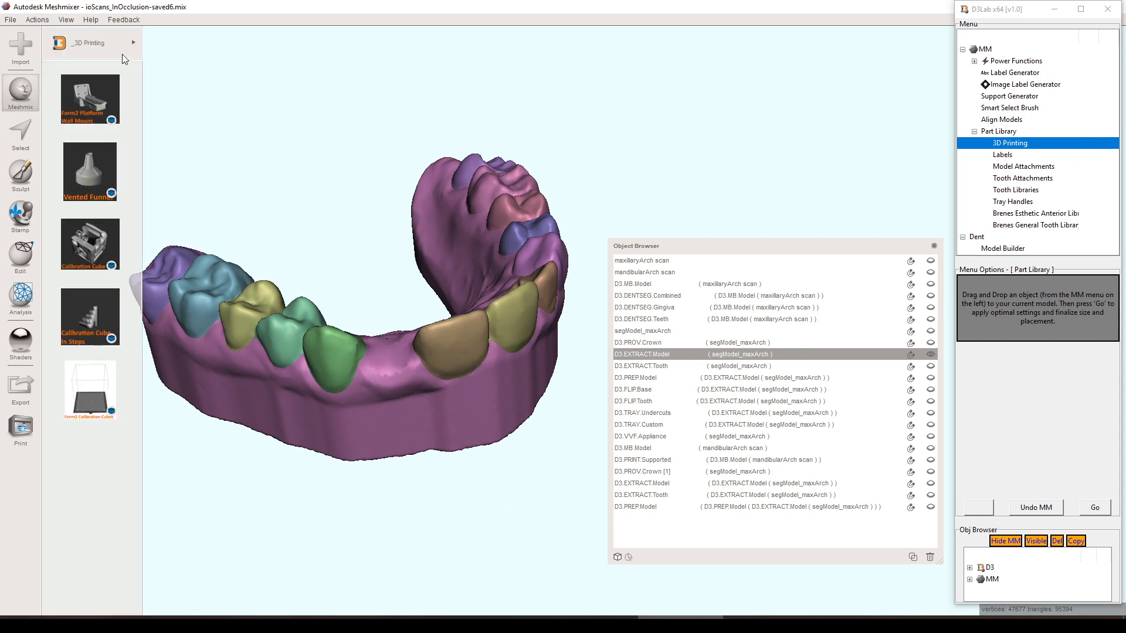
left_click(107, 42)
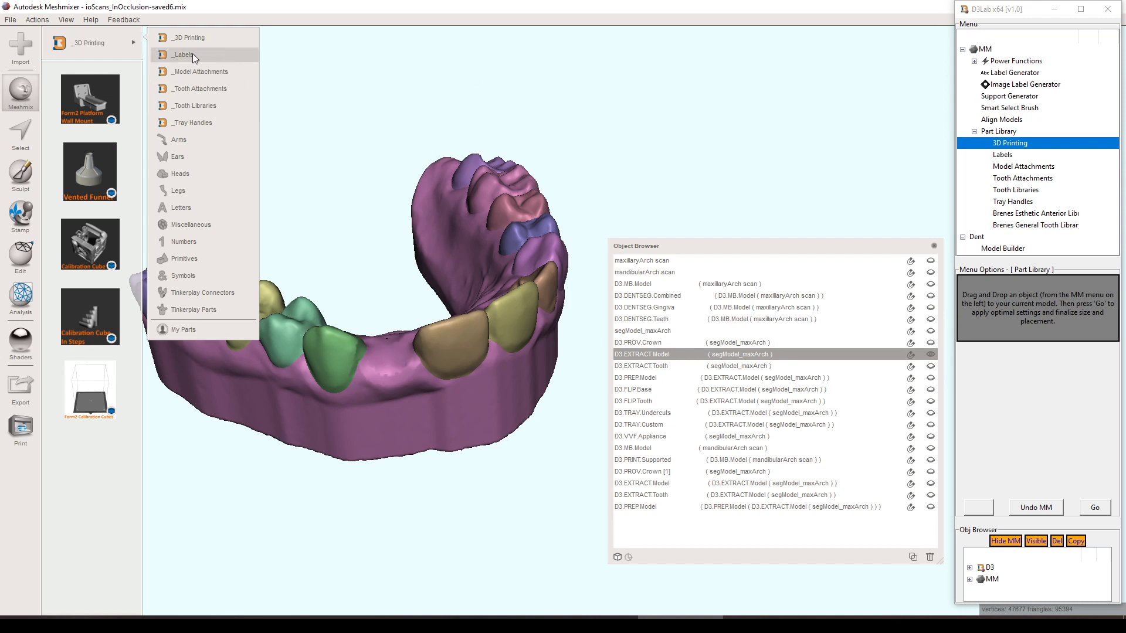
left_click(224, 39)
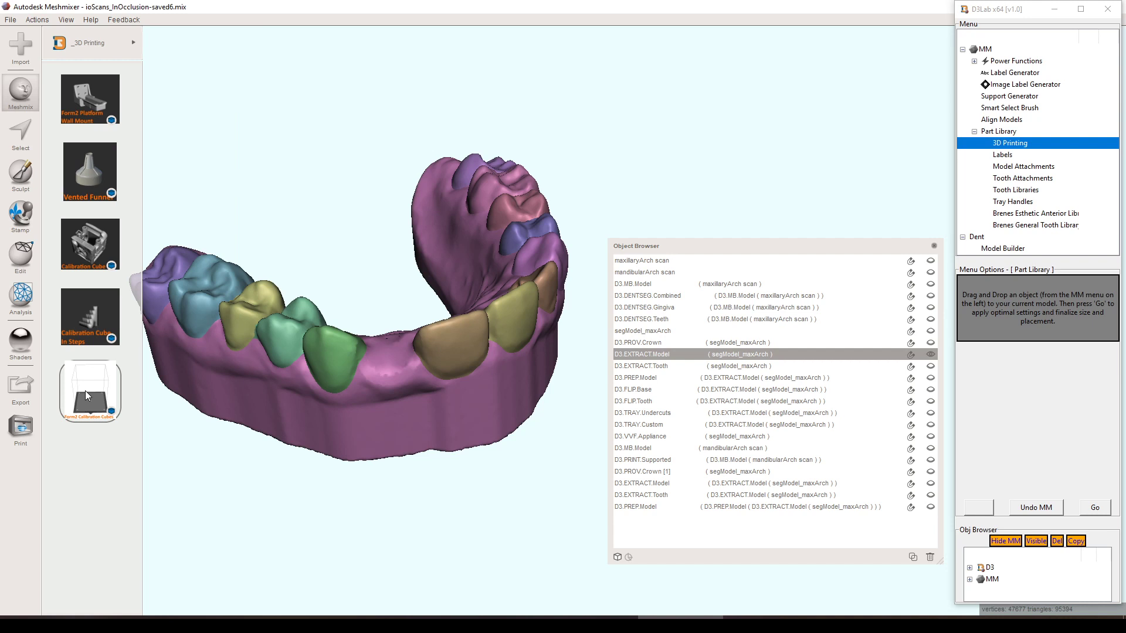
left_click(91, 37)
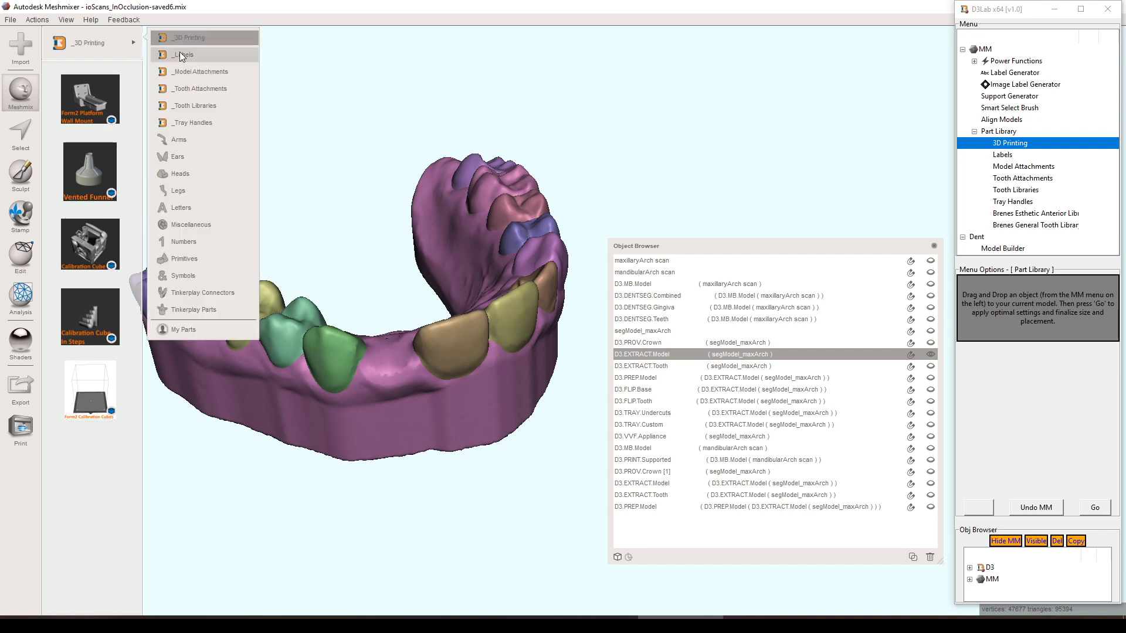
left_click(201, 71)
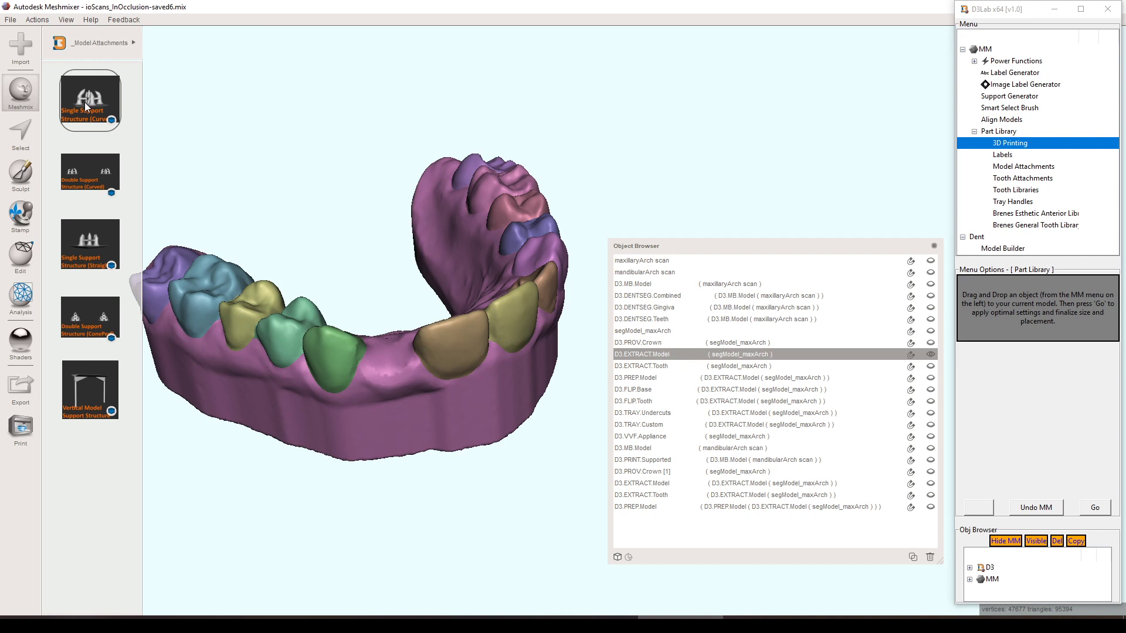
Step: Place the Single Support Structure (Curved) part above the dental model and accept its placement
left_click_drag(84, 102, 305, 124)
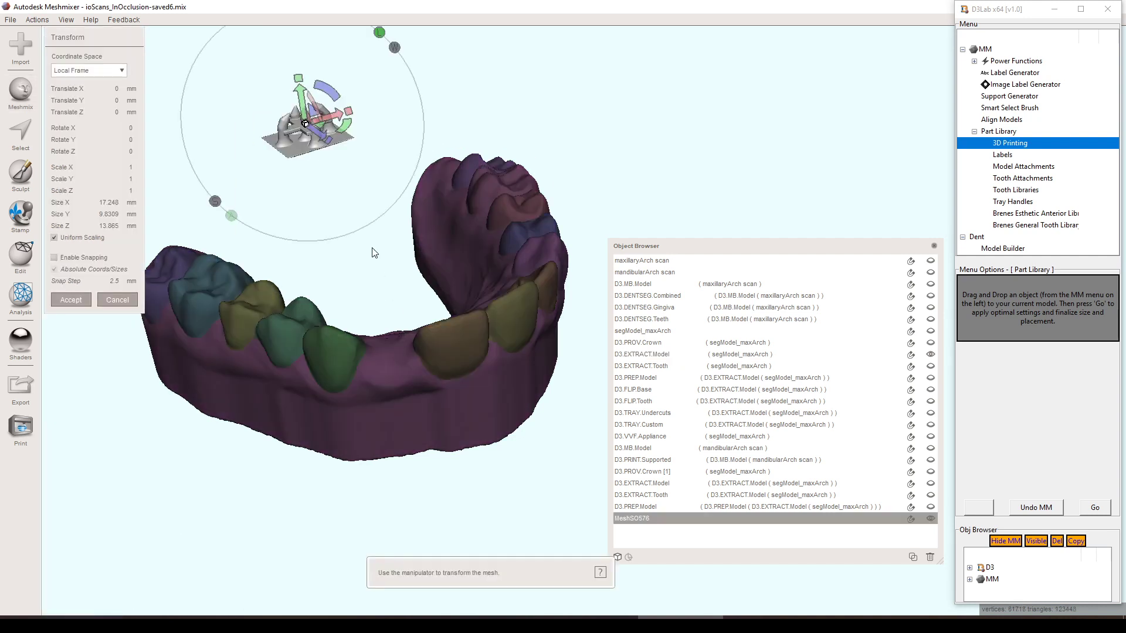
key("f")
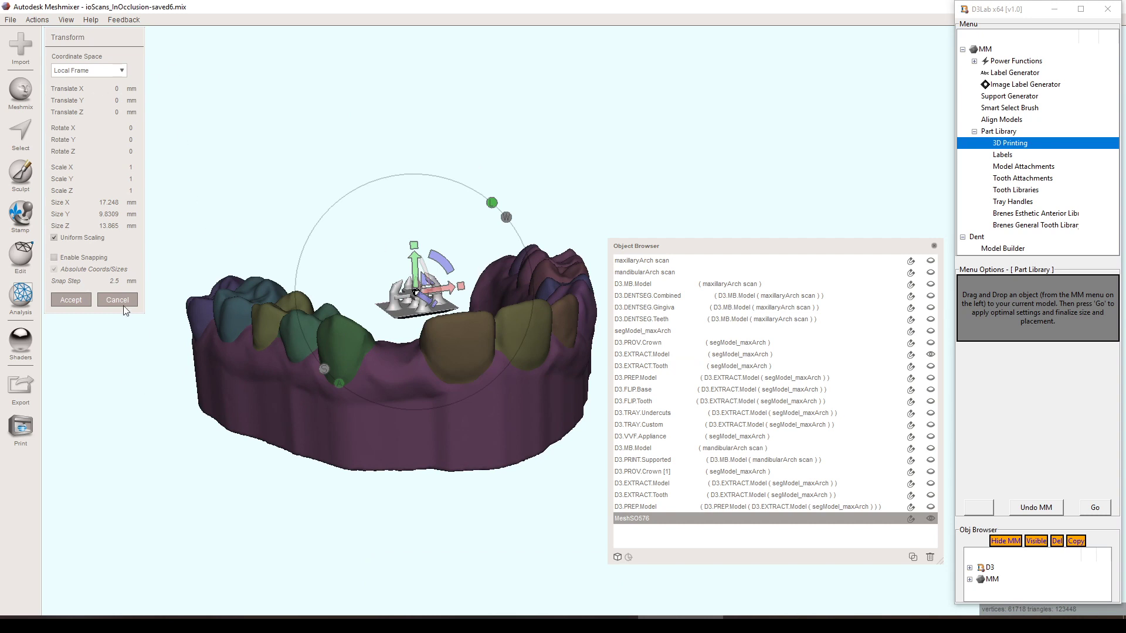
left_click(71, 300)
Step: Place the Vertical Model Support Structure part above the dental model and accept its placement
left_click(27, 96)
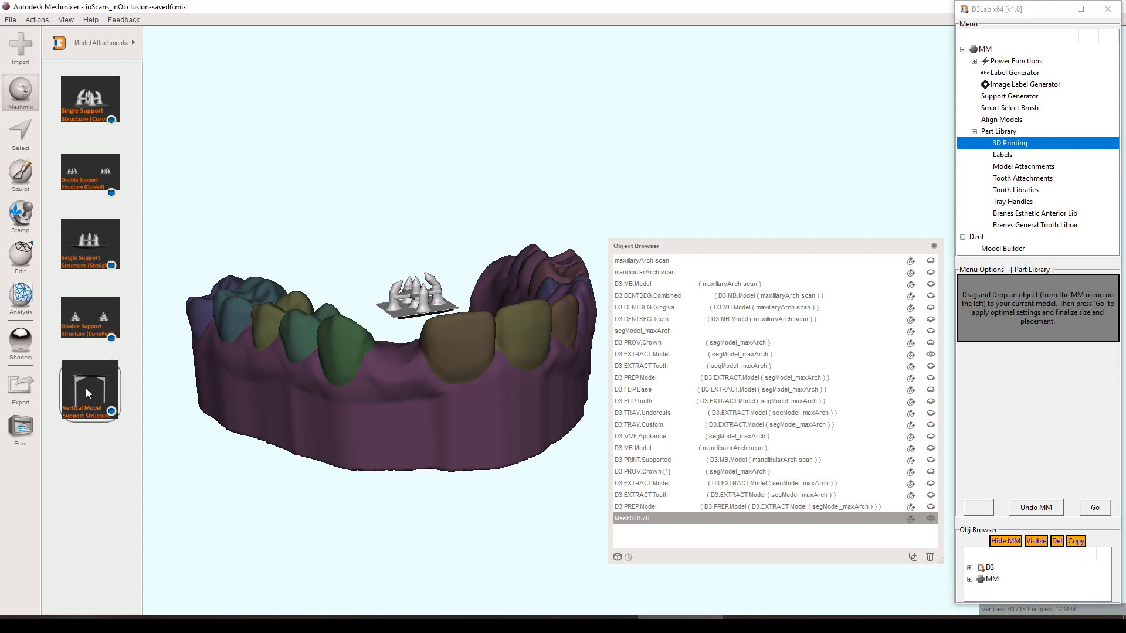
left_click_drag(85, 388, 267, 194)
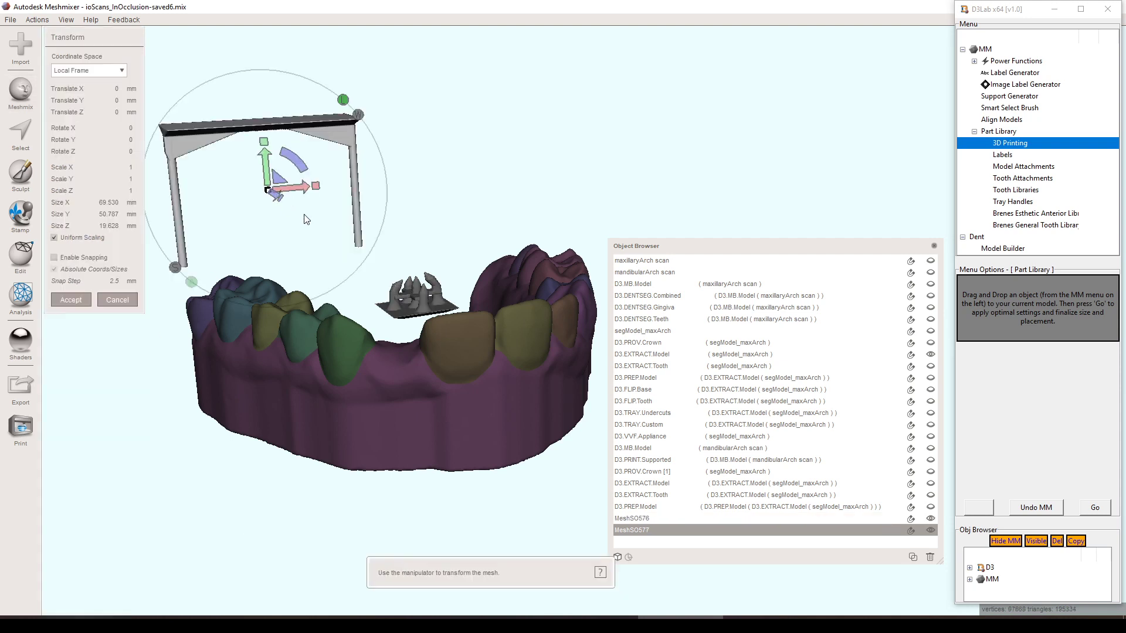
scroll(411, 268, "up", 5)
right_click_drag(411, 268, 426, 253)
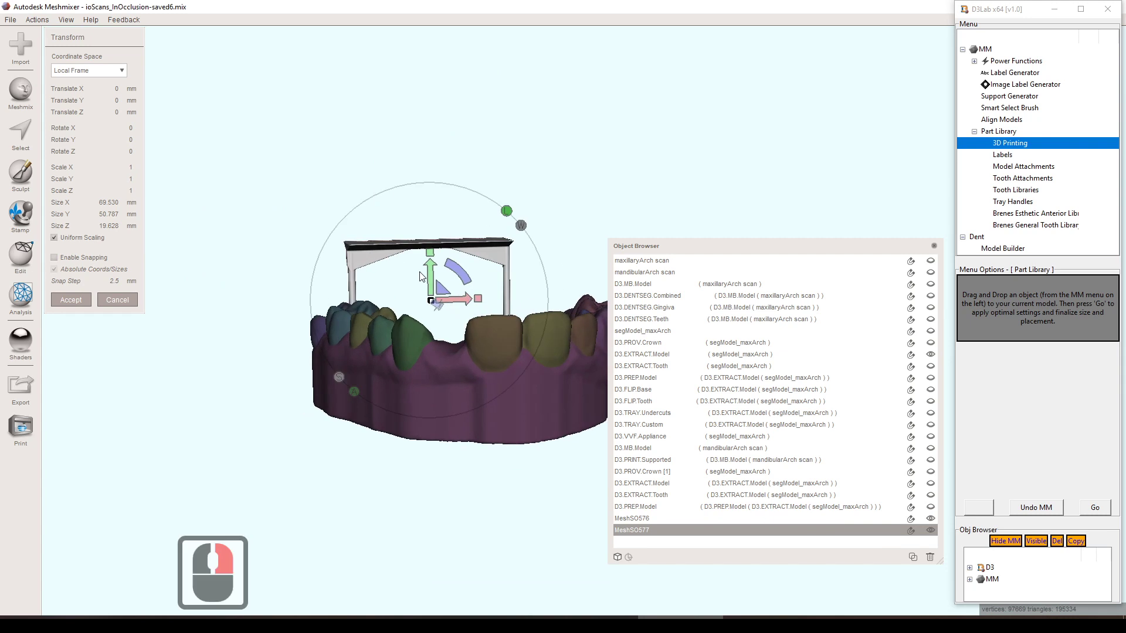
left_click(82, 299)
Step: Switch the part library to Tooth Attachments and examine the range of attachment shapes
right_click_drag(388, 263, 410, 266)
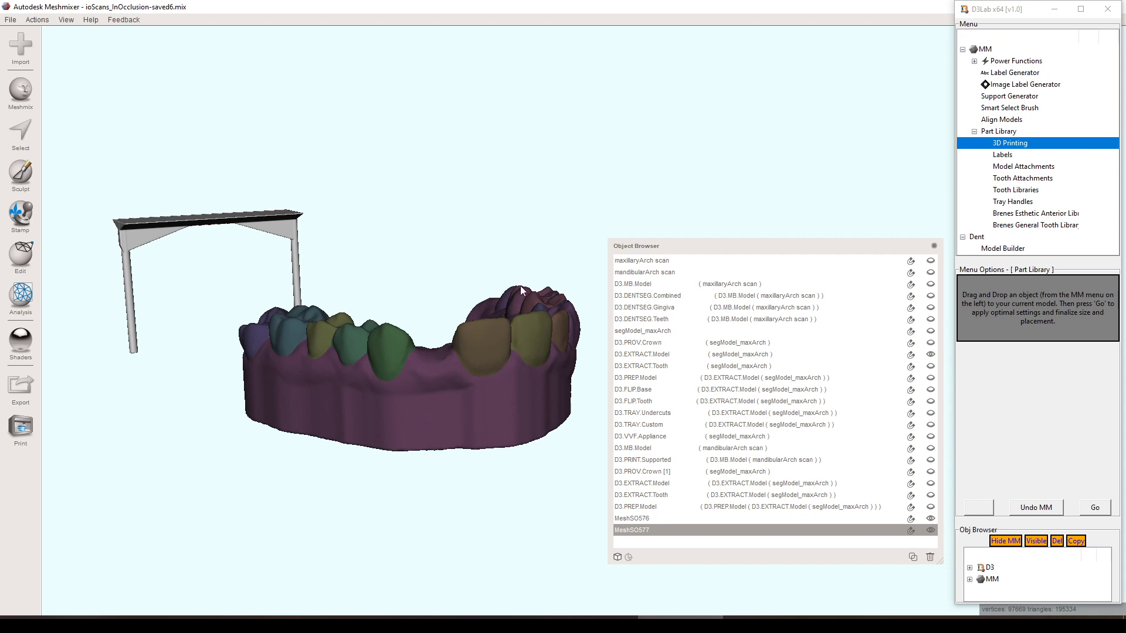
scroll(452, 308, "down", 3)
right_click_drag(479, 352, 279, 214)
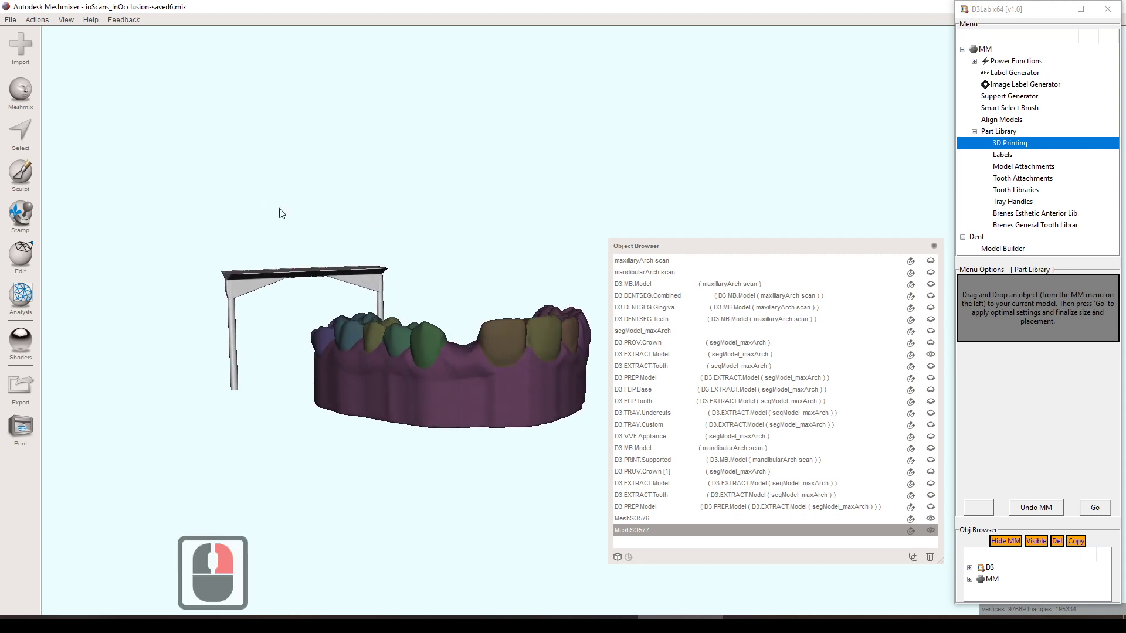
left_click(28, 97)
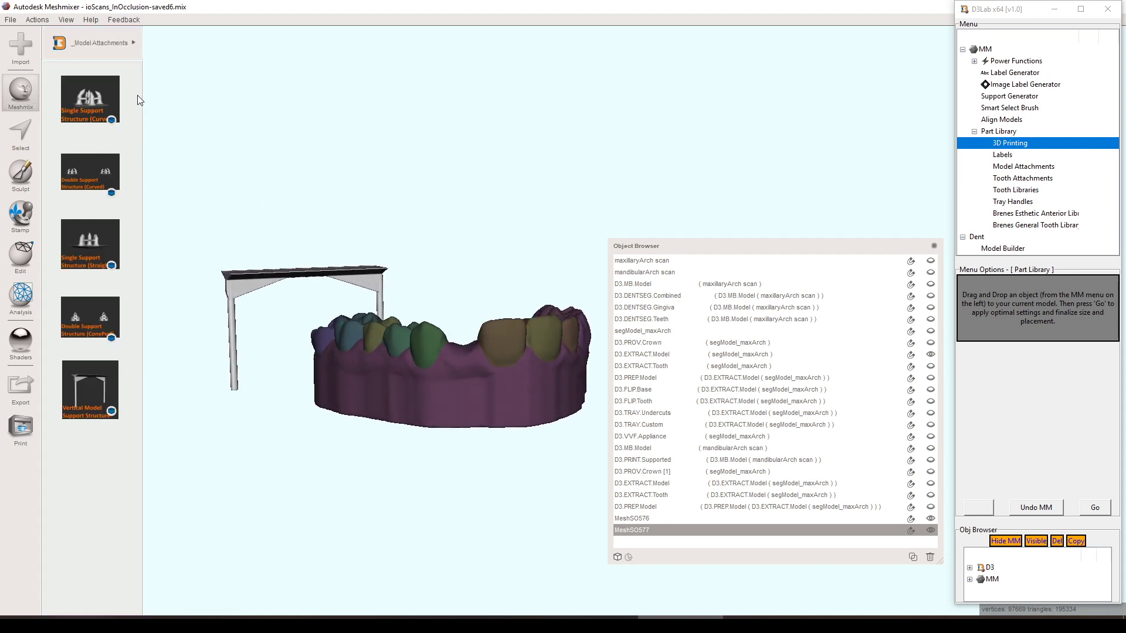
left_click(119, 42)
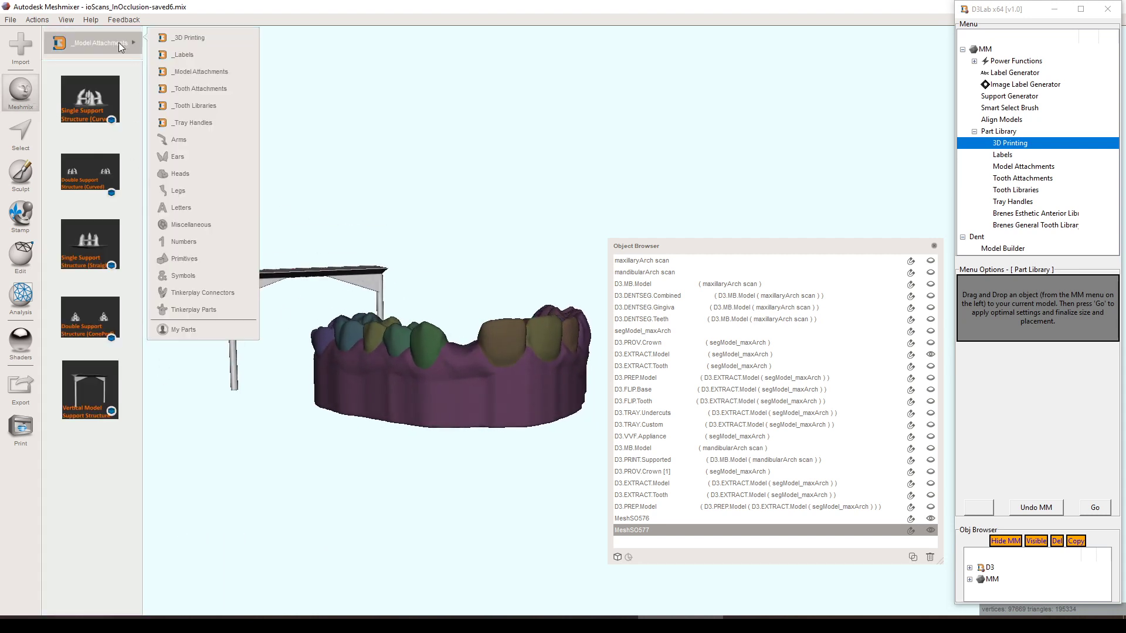
left_click(230, 89)
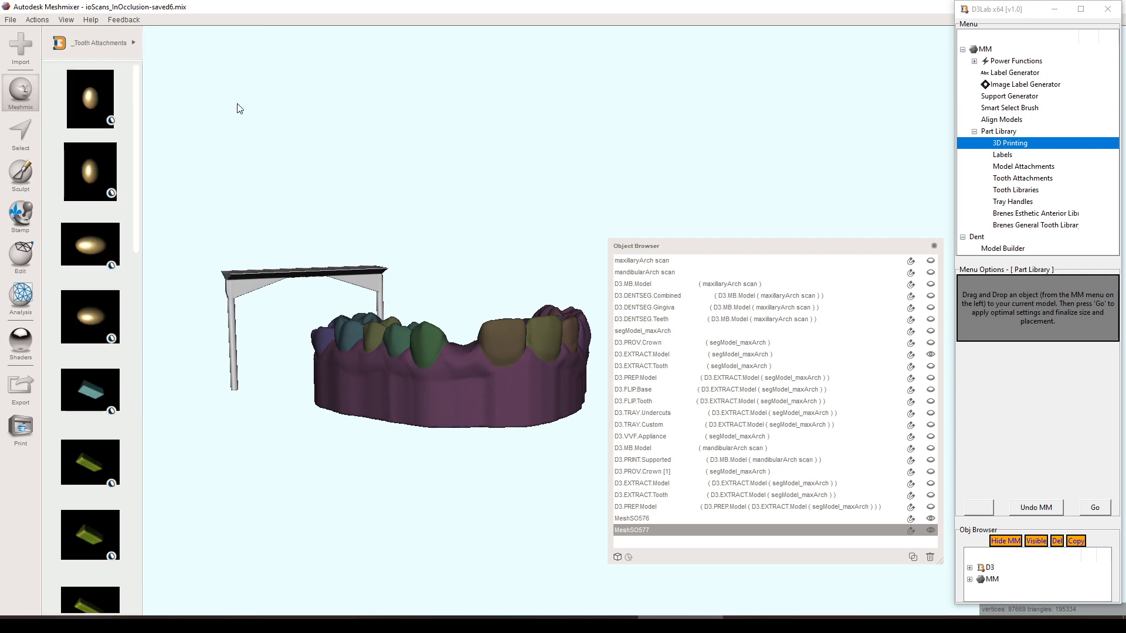
scroll(96, 223, "down", 8)
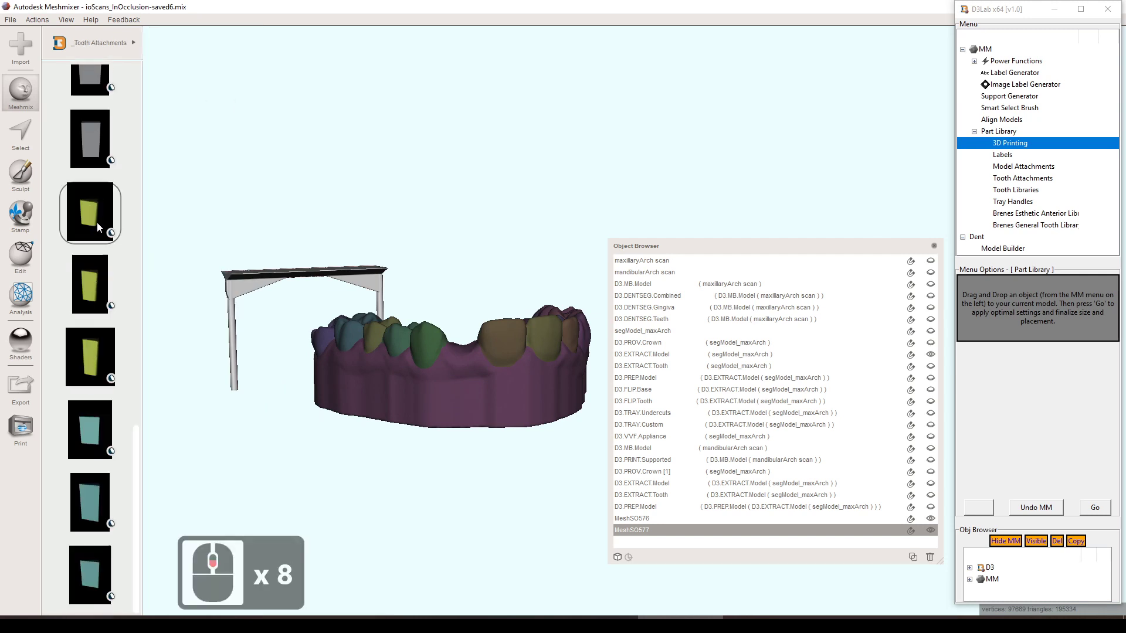
scroll(109, 328, "up", 12)
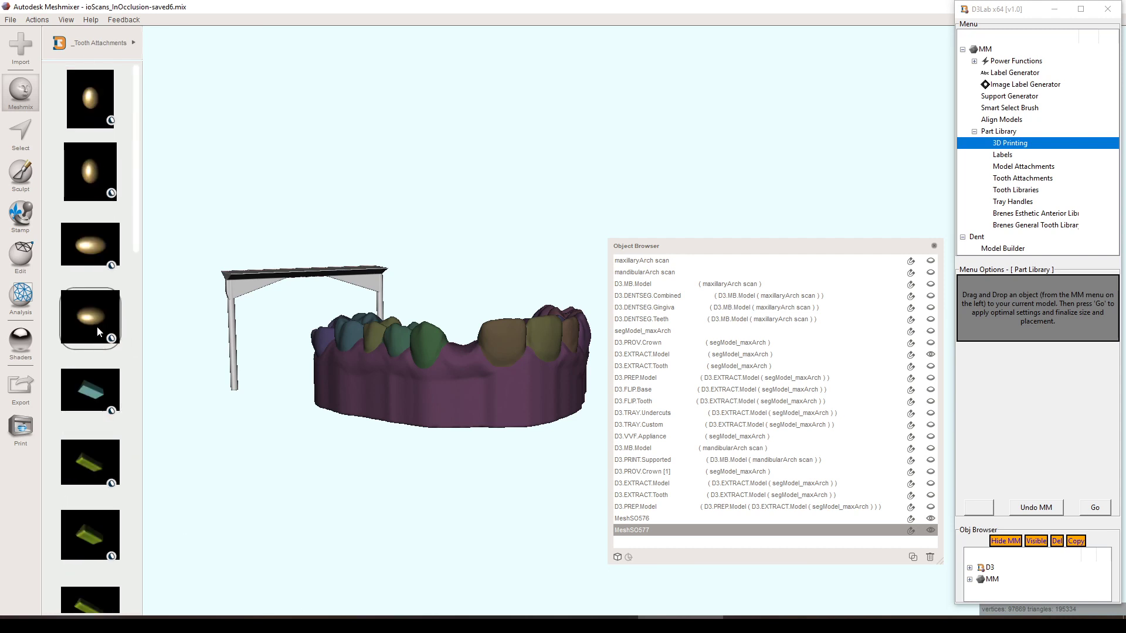
scroll(93, 322, "up", 4)
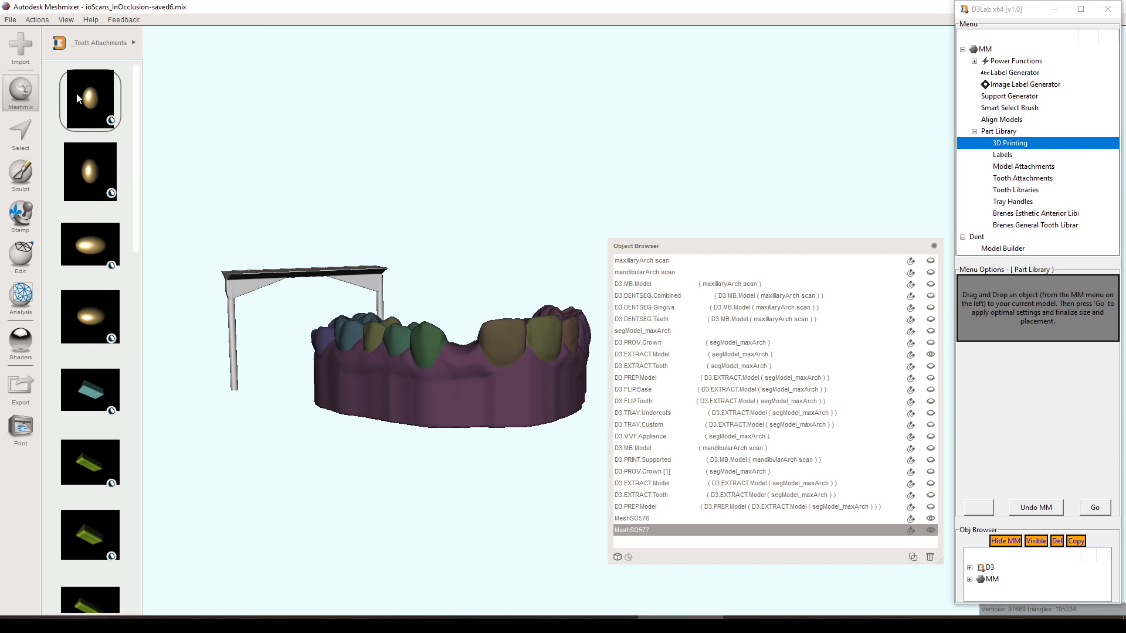
scroll(76, 93, "down", 3)
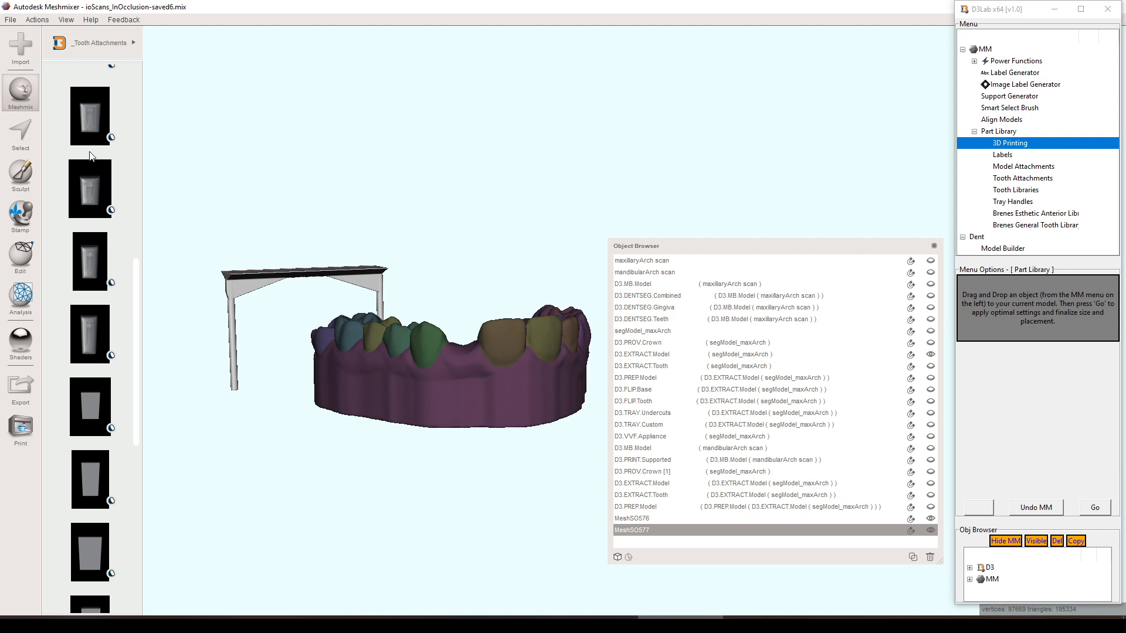
scroll(91, 151, "down", 3)
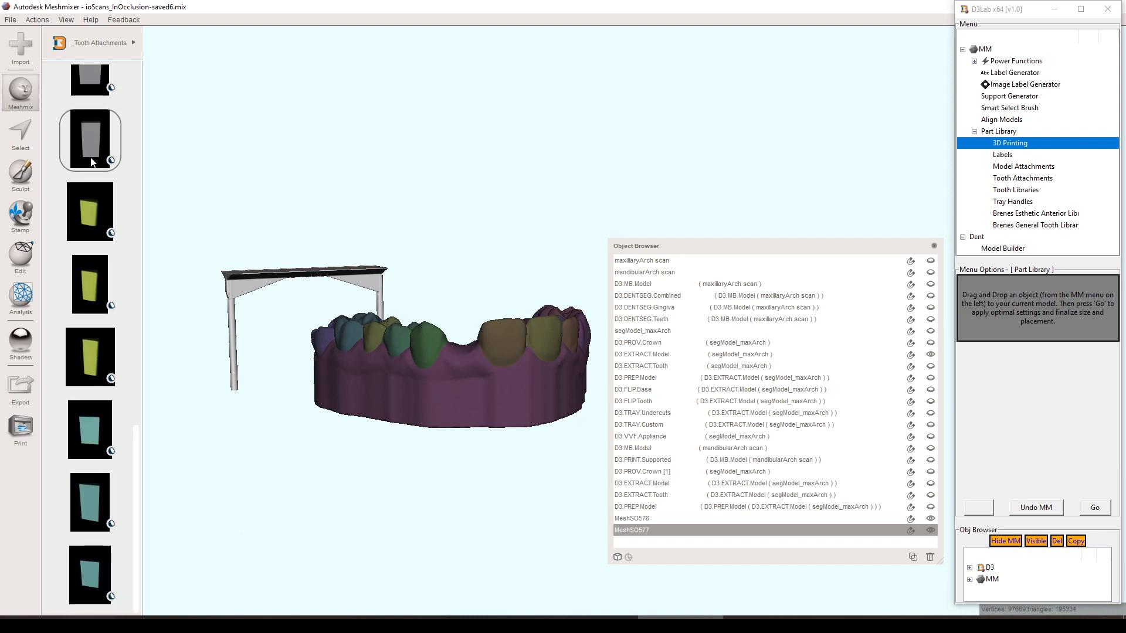
scroll(93, 165, "down", 3)
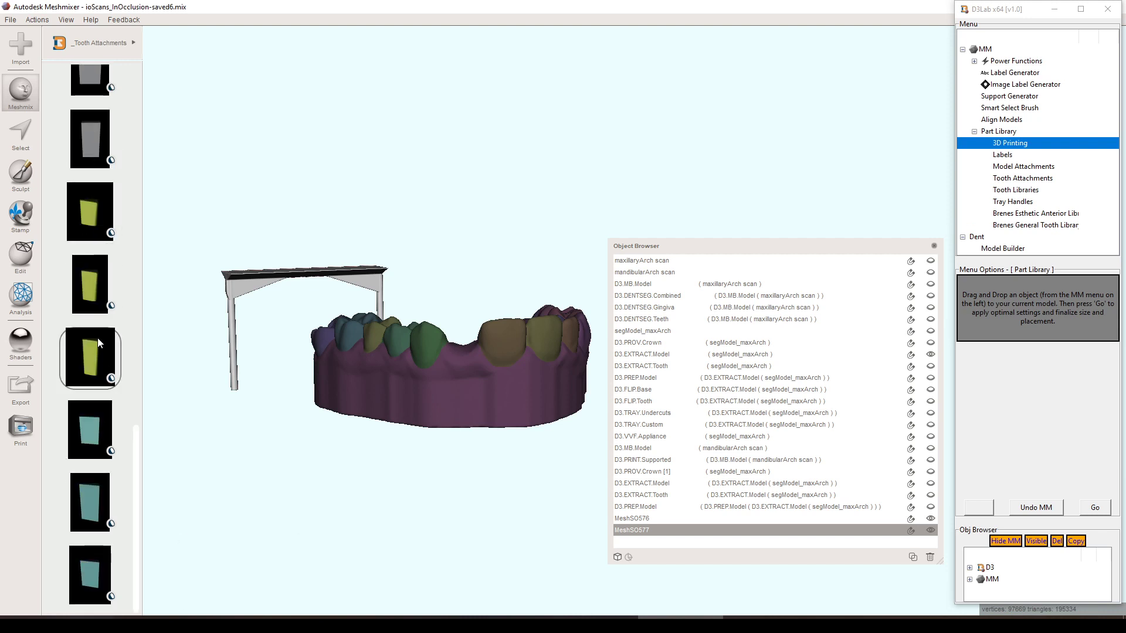
scroll(97, 332, "up", 9)
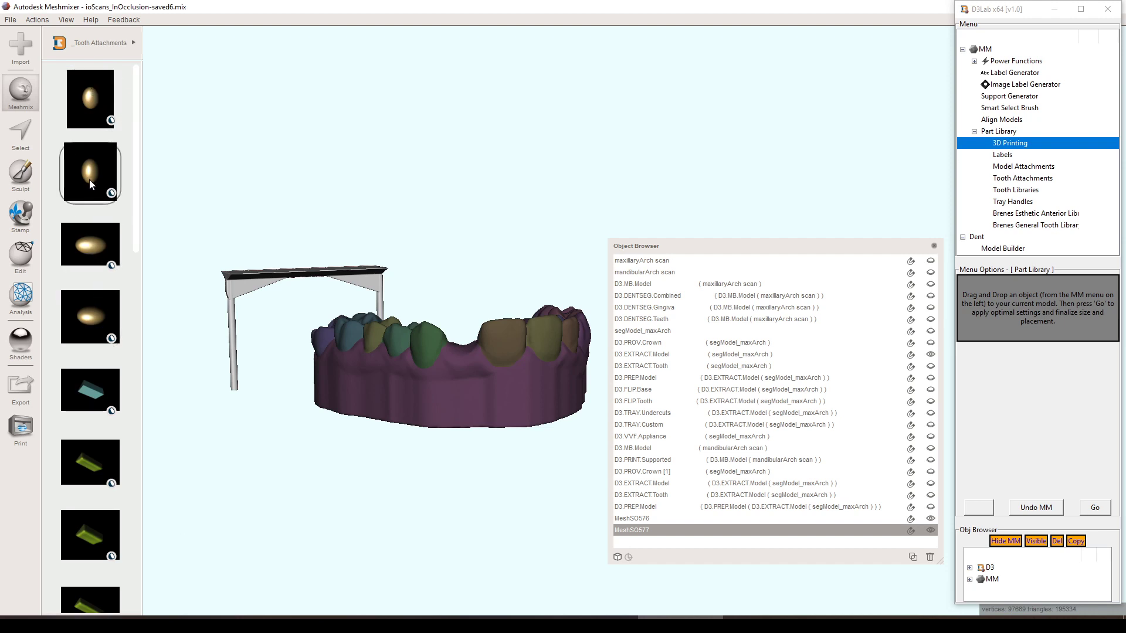
scroll(91, 203, "down", 4)
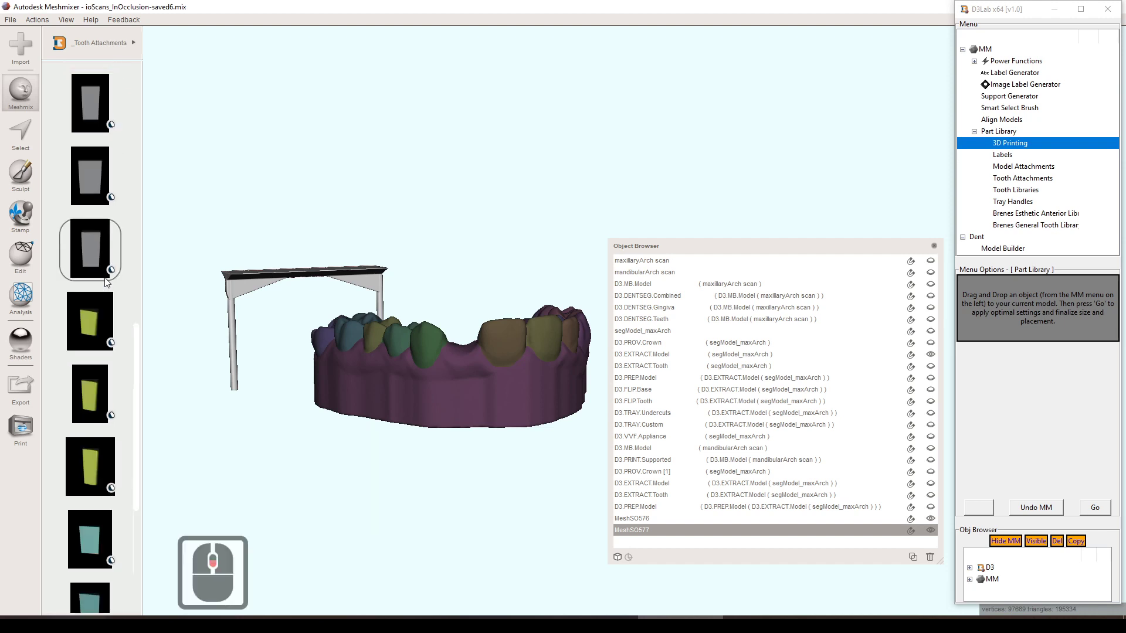
scroll(107, 282, "down", 5)
scroll(93, 202, "up", 9)
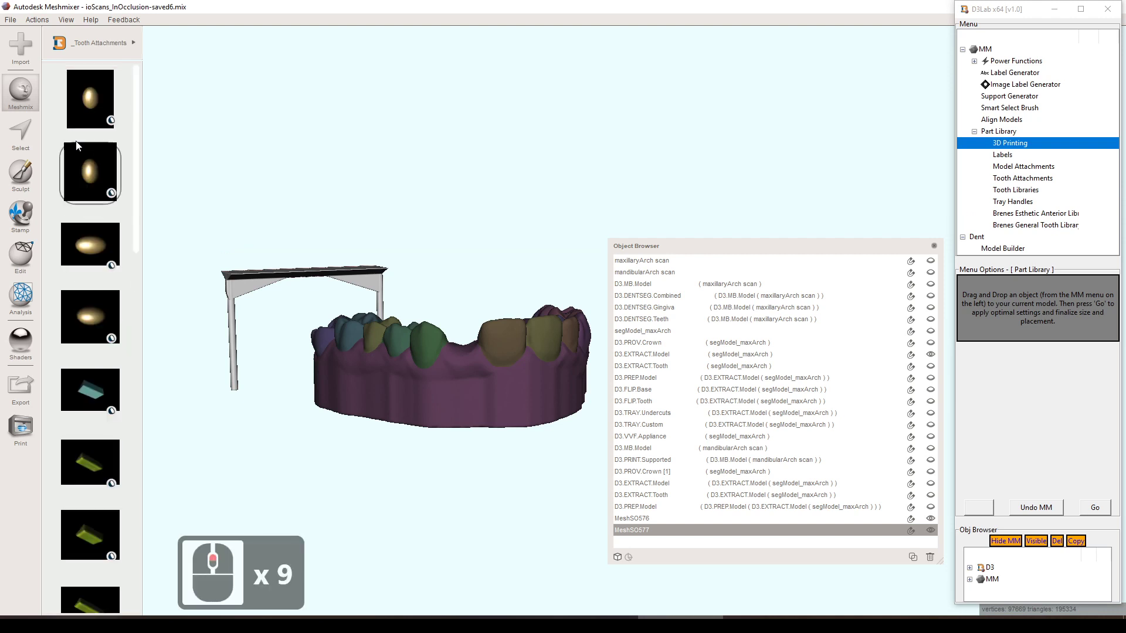
Step: Switch the part library to Tooth Libraries and browse the numbered teeth and the Christian Brenes tooth designs
left_click(94, 42)
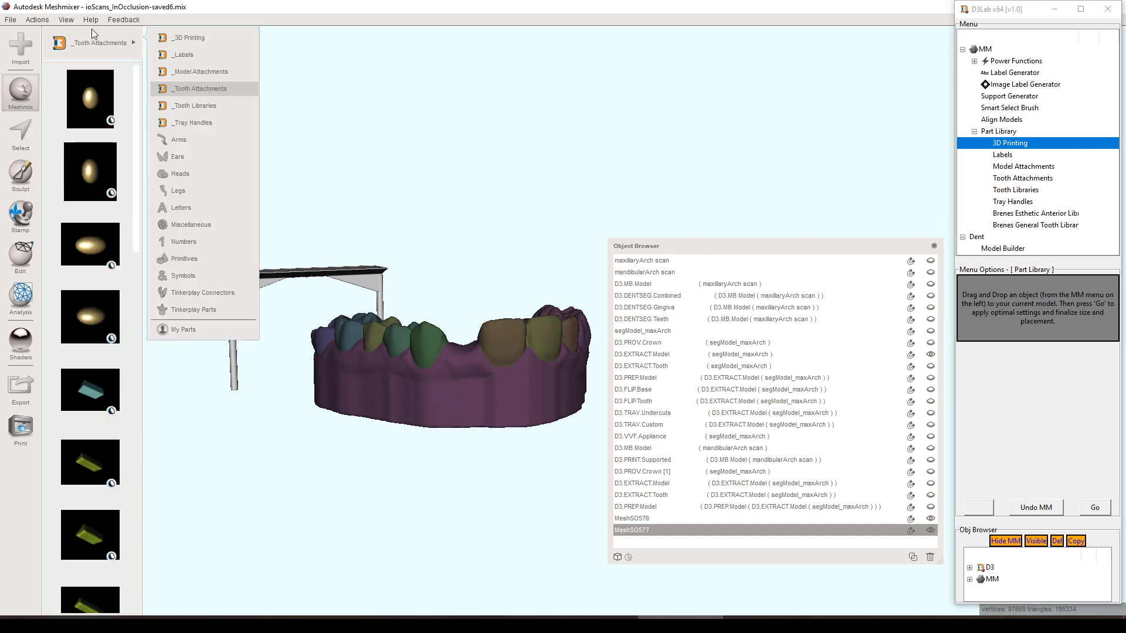
left_click(223, 109)
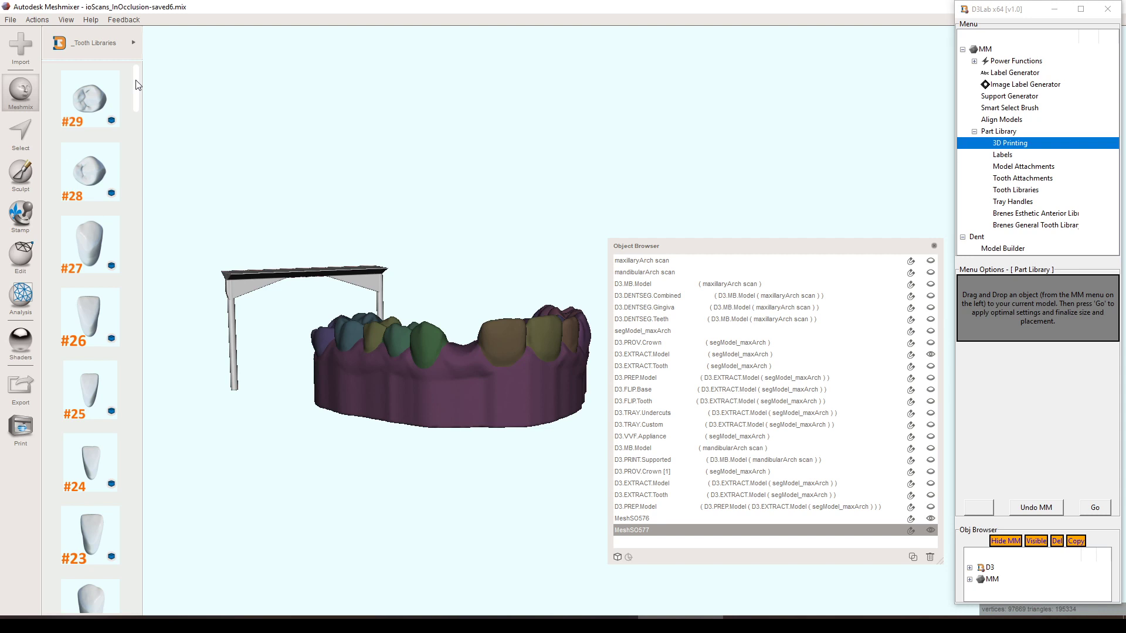
left_click_drag(136, 85, 145, 496)
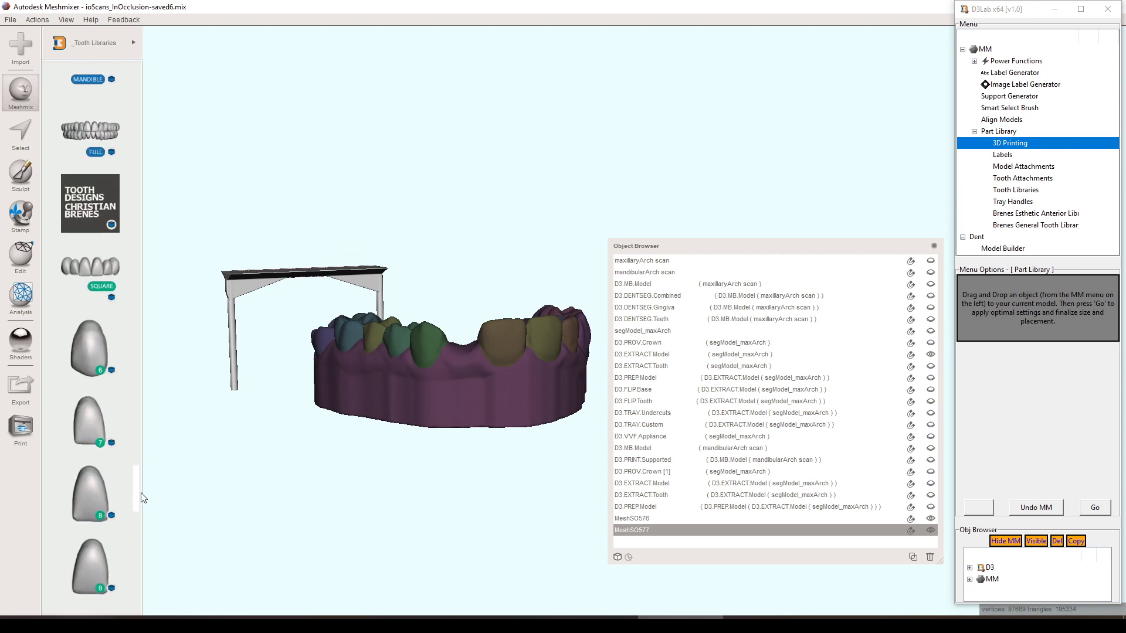
scroll(83, 161, "up", 20)
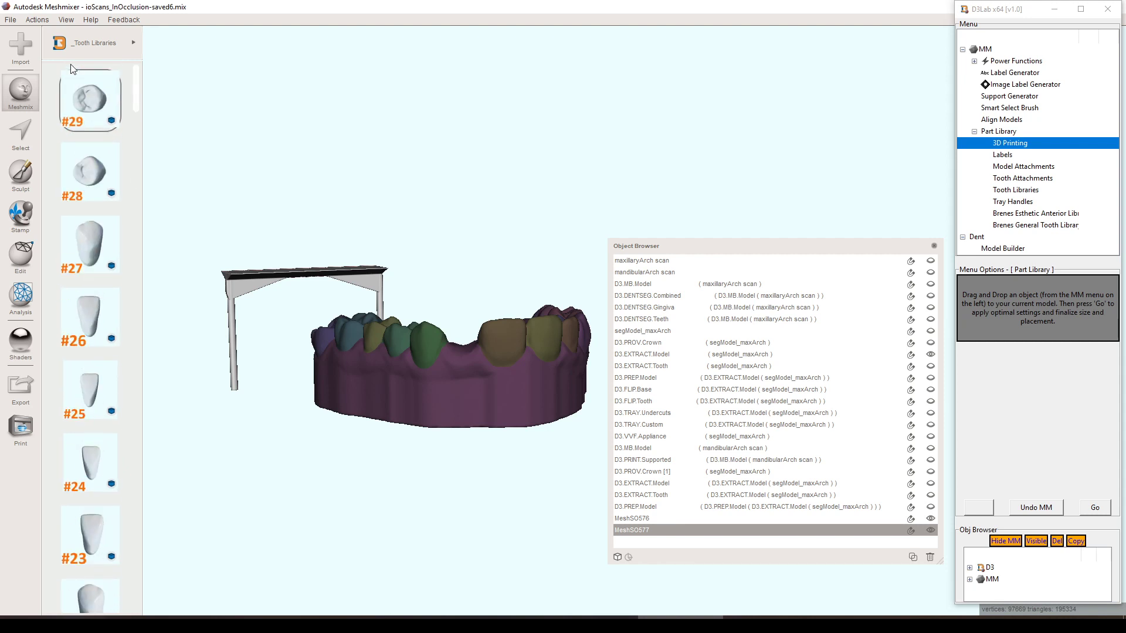
left_click(83, 44)
right_click_drag(468, 264, 431, 242)
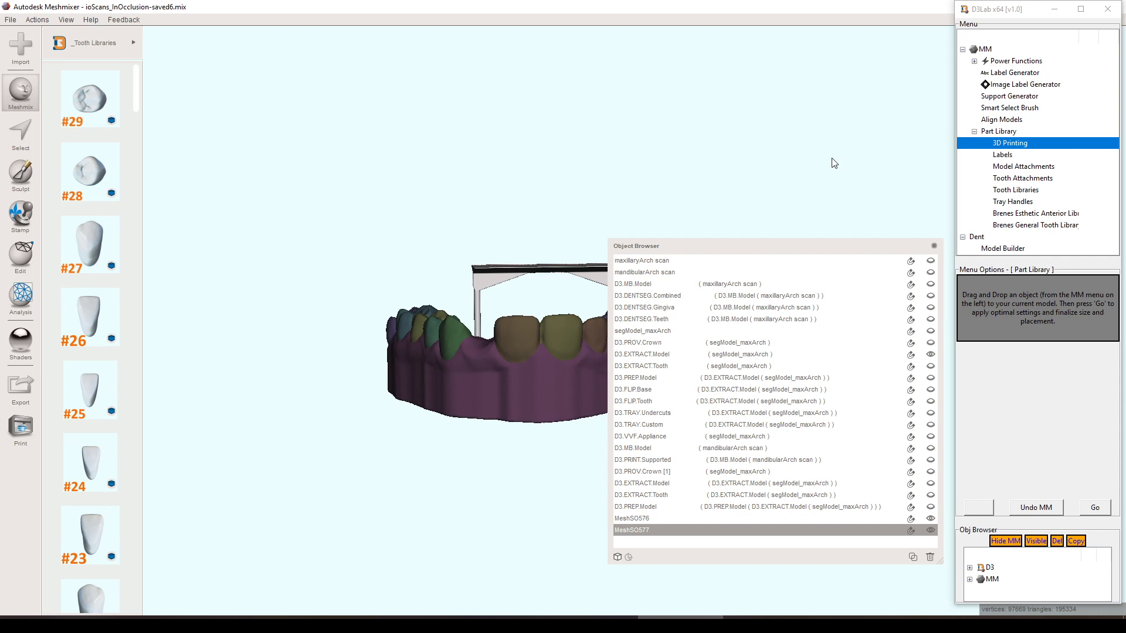
Step: Switch the part library to Tray Handles and close the Object Browser to view the whole model
left_click(126, 41)
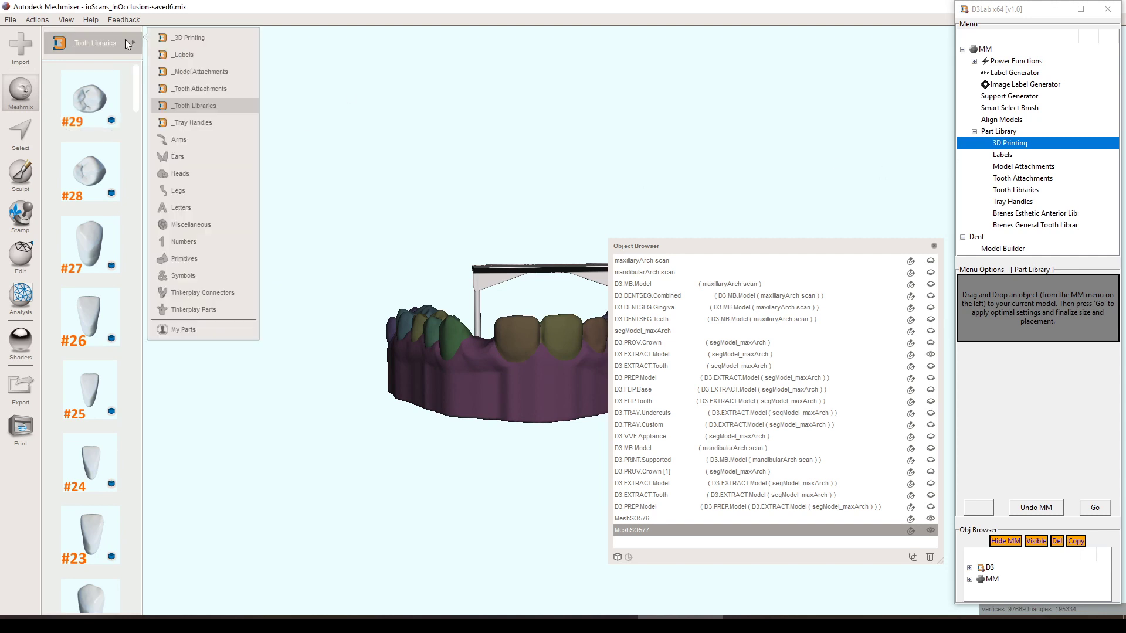
left_click(221, 123)
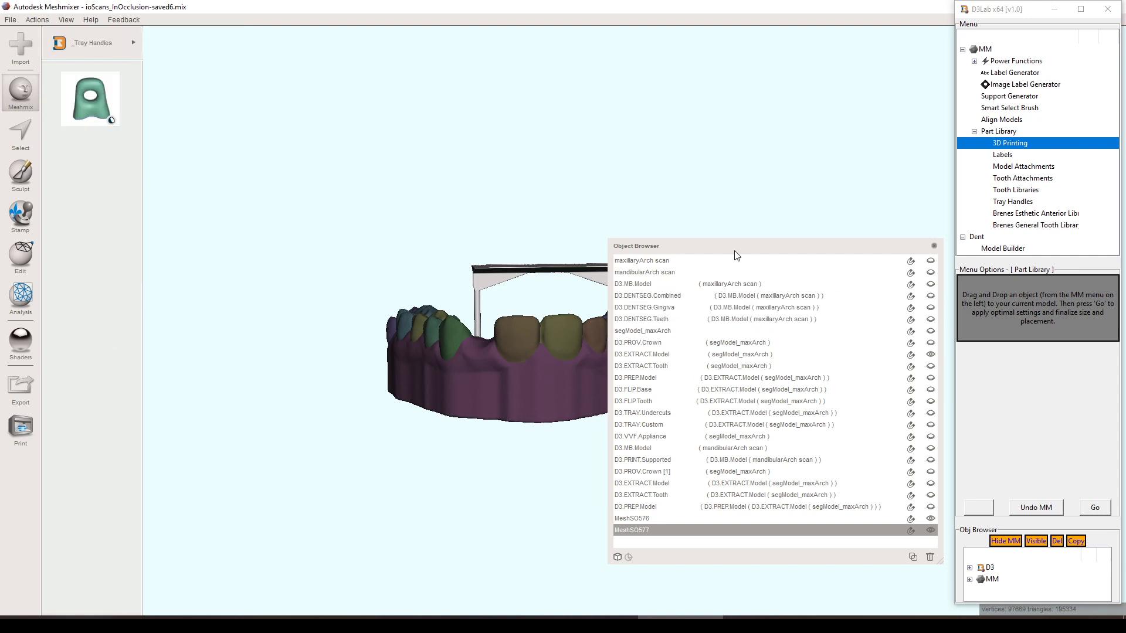
left_click(934, 245)
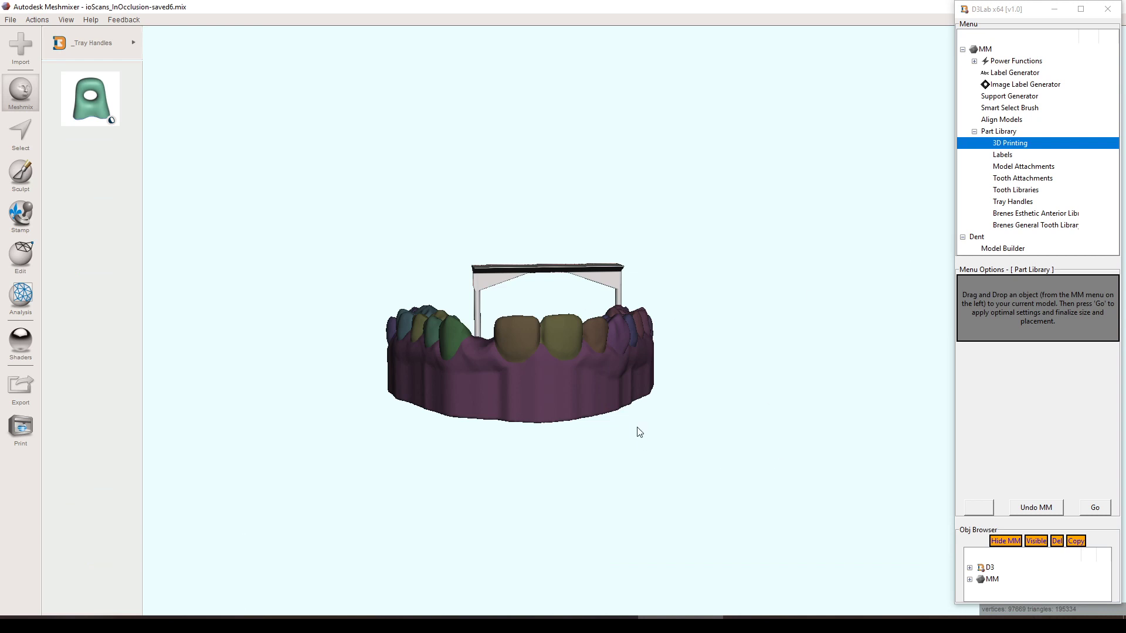
left_click(873, 620)
left_click(1006, 541)
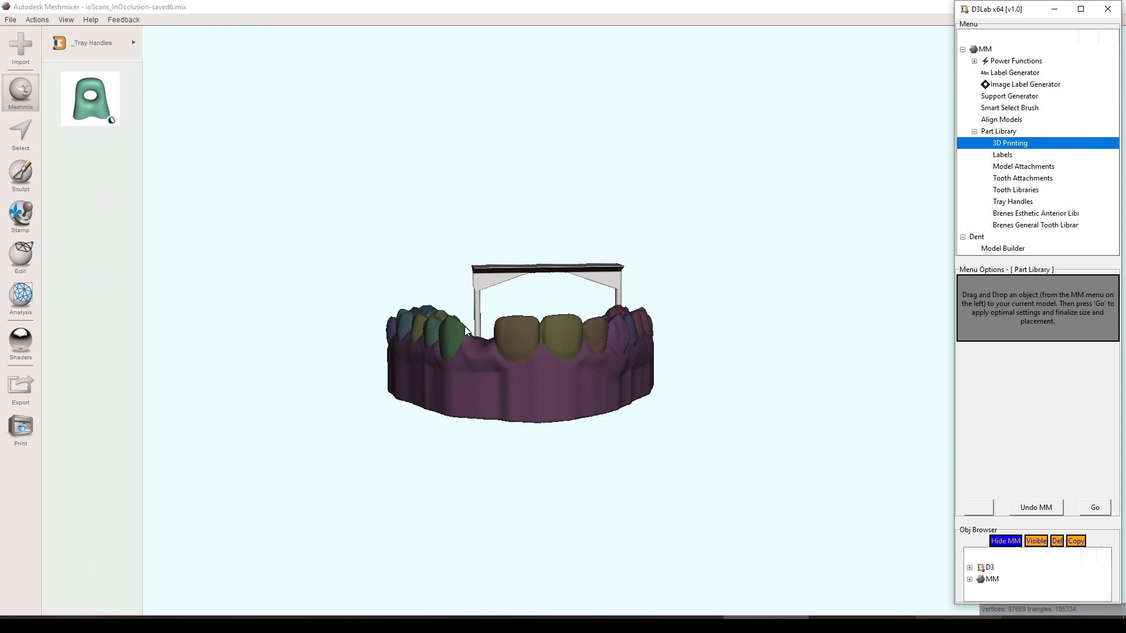
Step: Reopen the Object Browser, hide both support parts and D3.EXTRACT.Model, and show only the maxillaryArch and mandibularArch scans
key("ctrl+shift+o")
left_click(674, 445)
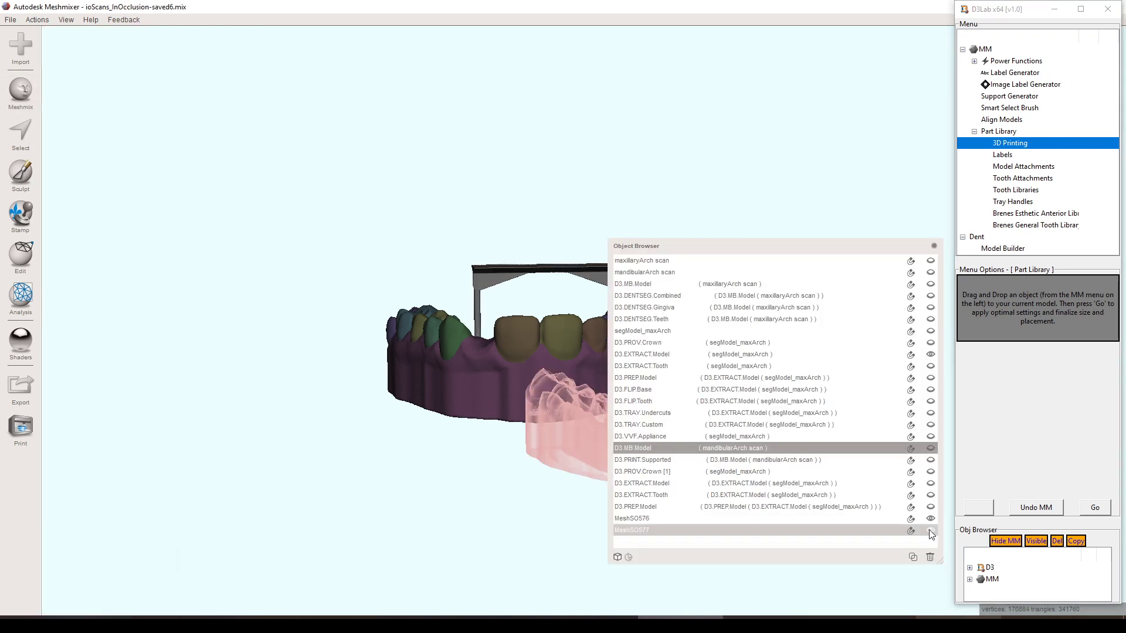
double_click(930, 530)
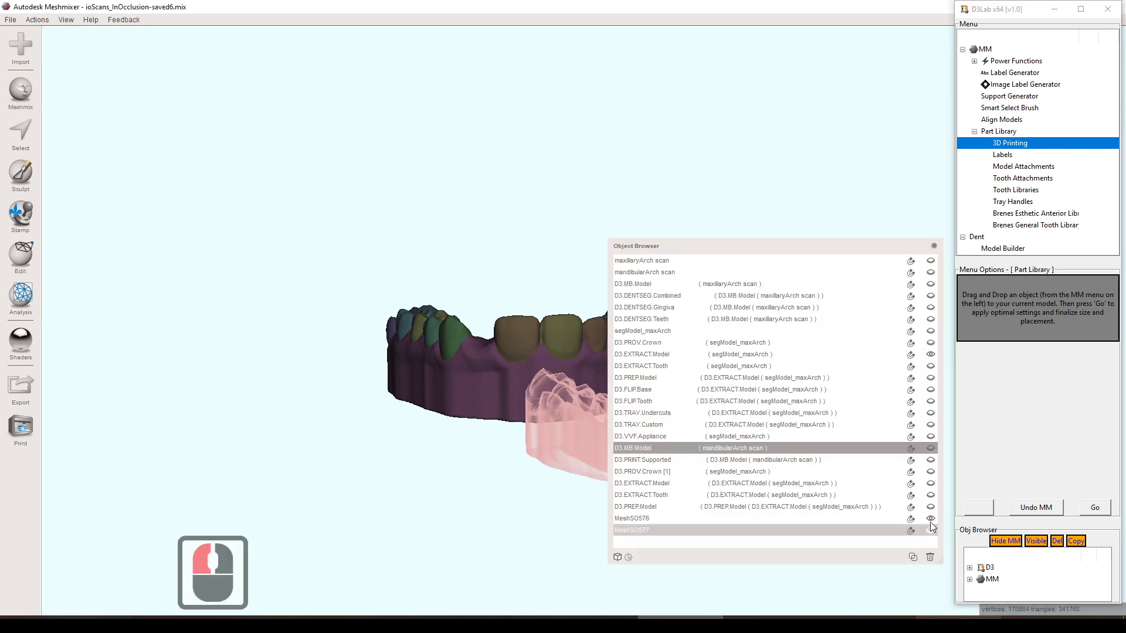
left_click(930, 354)
left_click(930, 272)
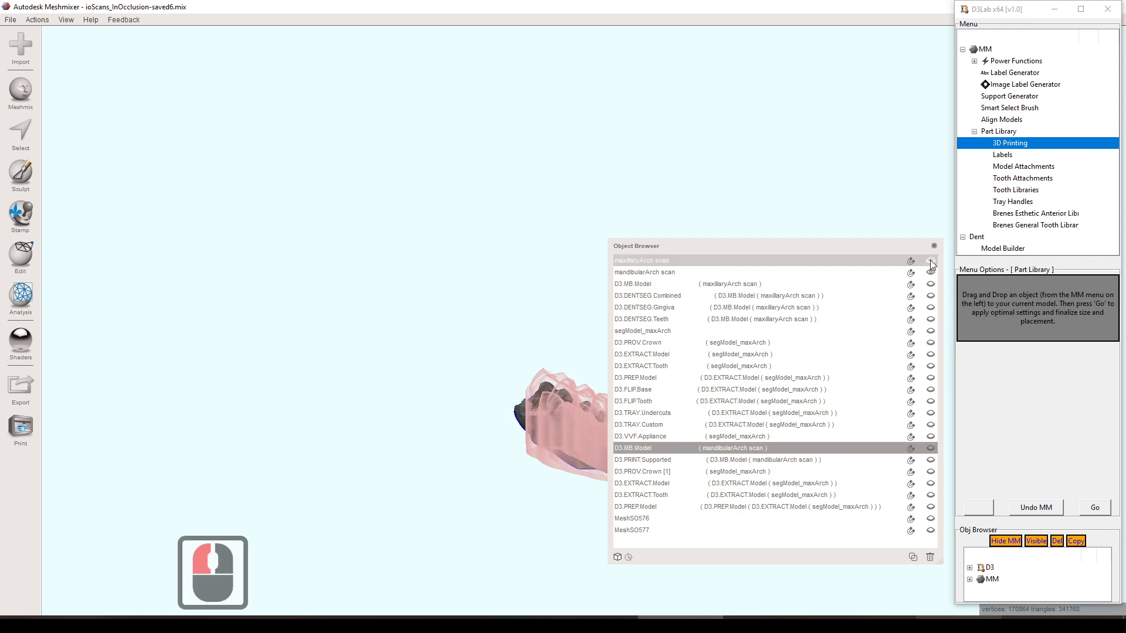
double_click(931, 262)
Step: Select the maxillaryArch and mandibularArch scans together and close the Object Browser to view them in occlusion
left_click(800, 260)
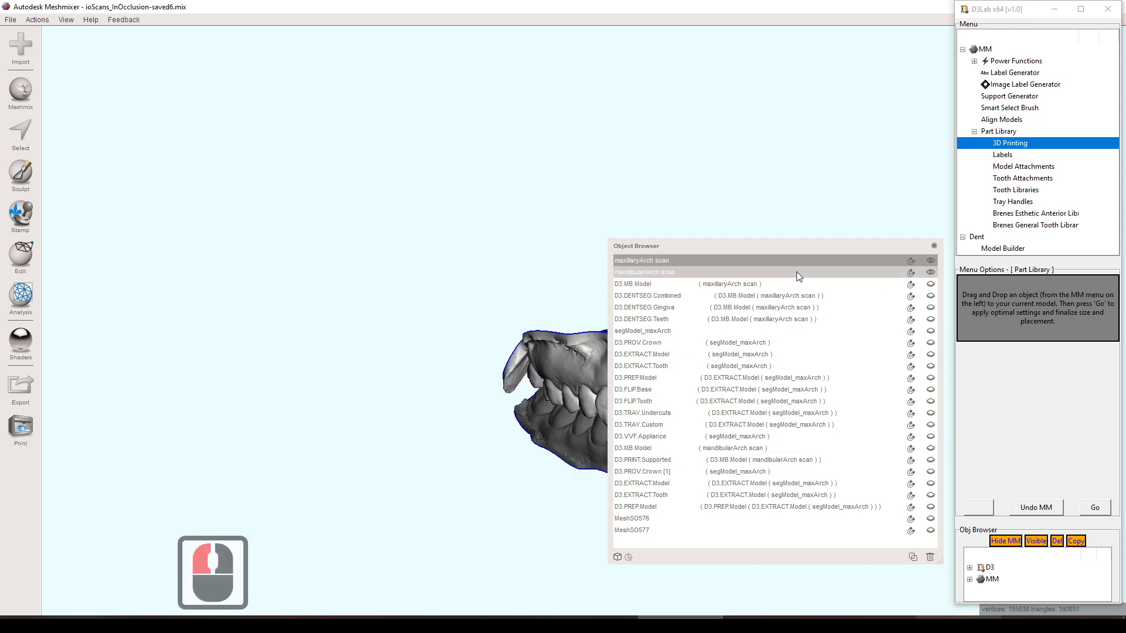
left_click(796, 273, "shift")
double_click(762, 246)
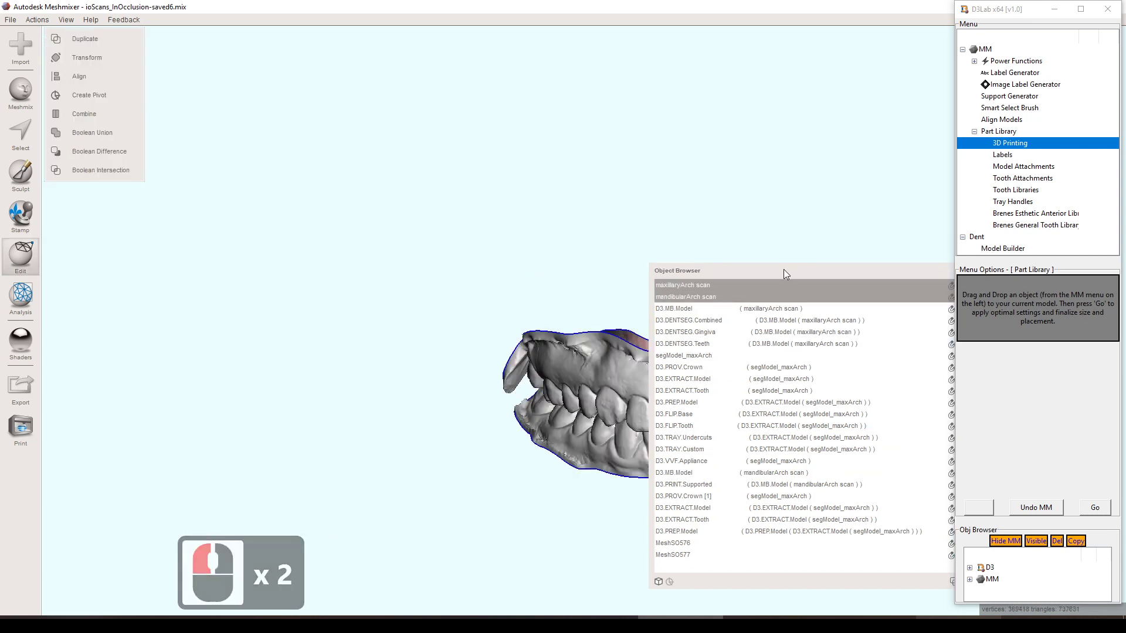
left_click_drag(783, 270, 488, 193)
left_click(675, 199)
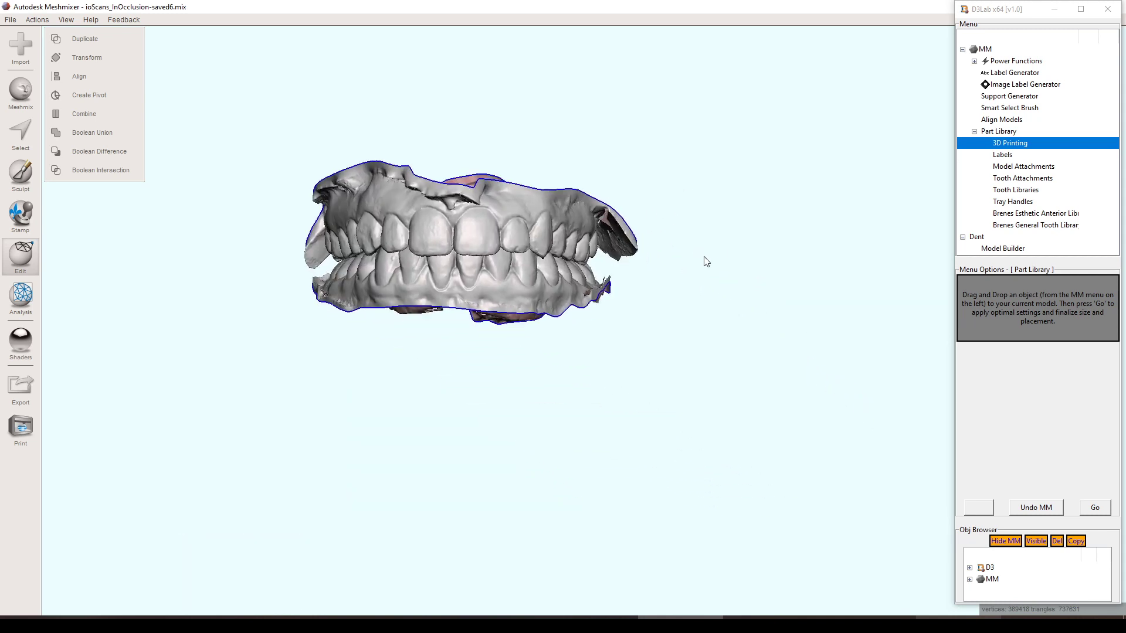
right_click(726, 294)
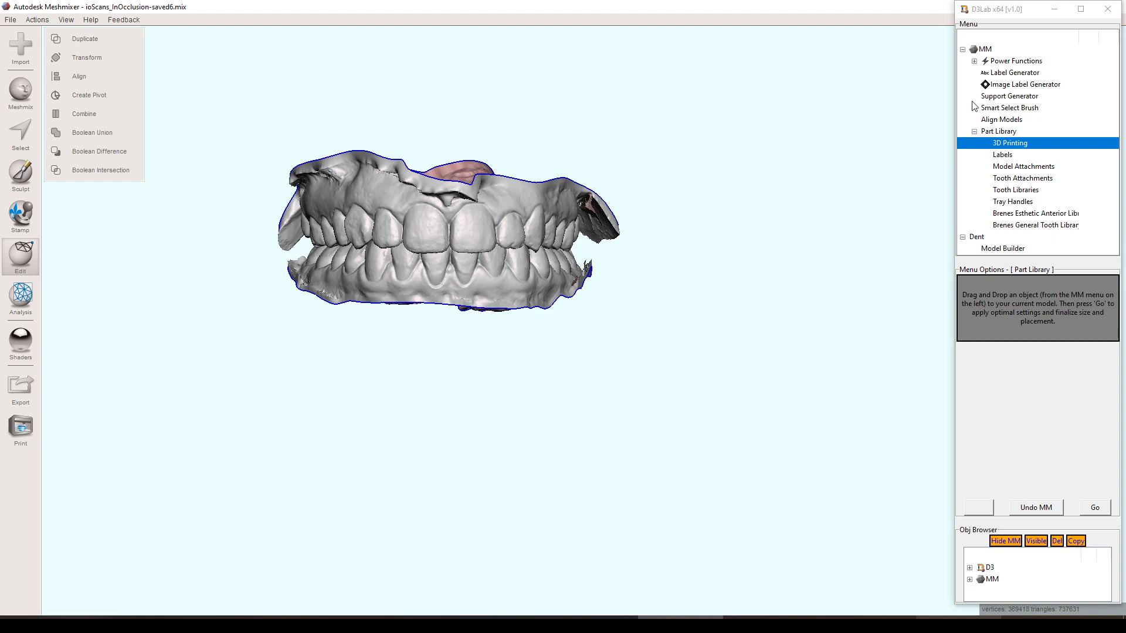
Step: Examine the occluded maxillaryArch and mandibularArch scans from the front, both as a whole and close up around the front teeth
middle_click_drag(642, 278, 701, 319)
right_click_drag(738, 344, 723, 337)
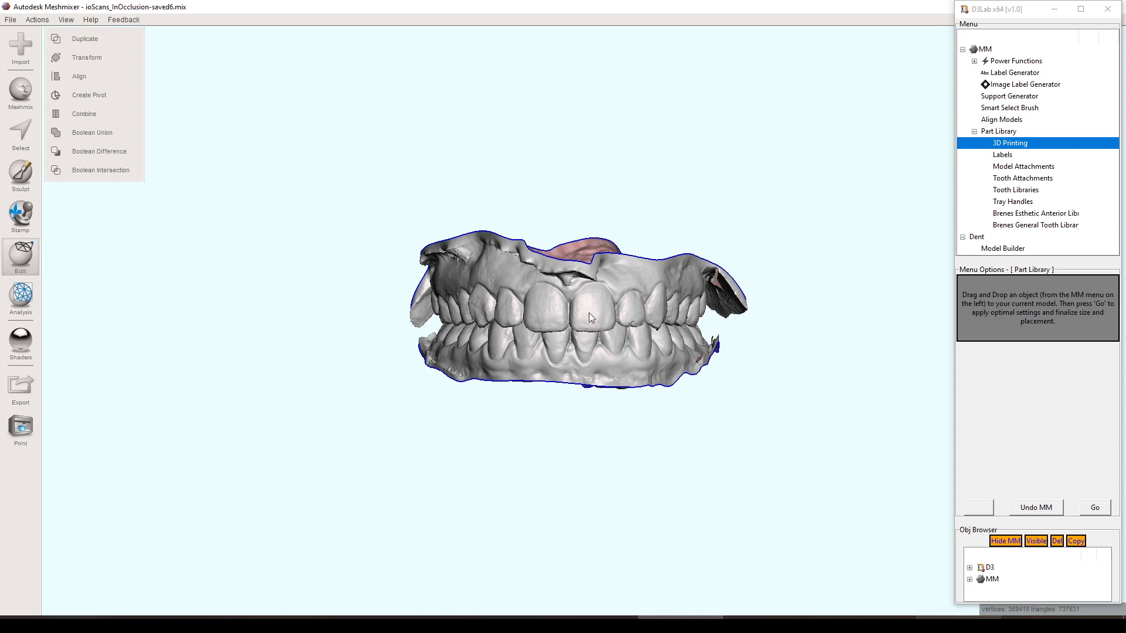
middle_click_drag(589, 312, 581, 323)
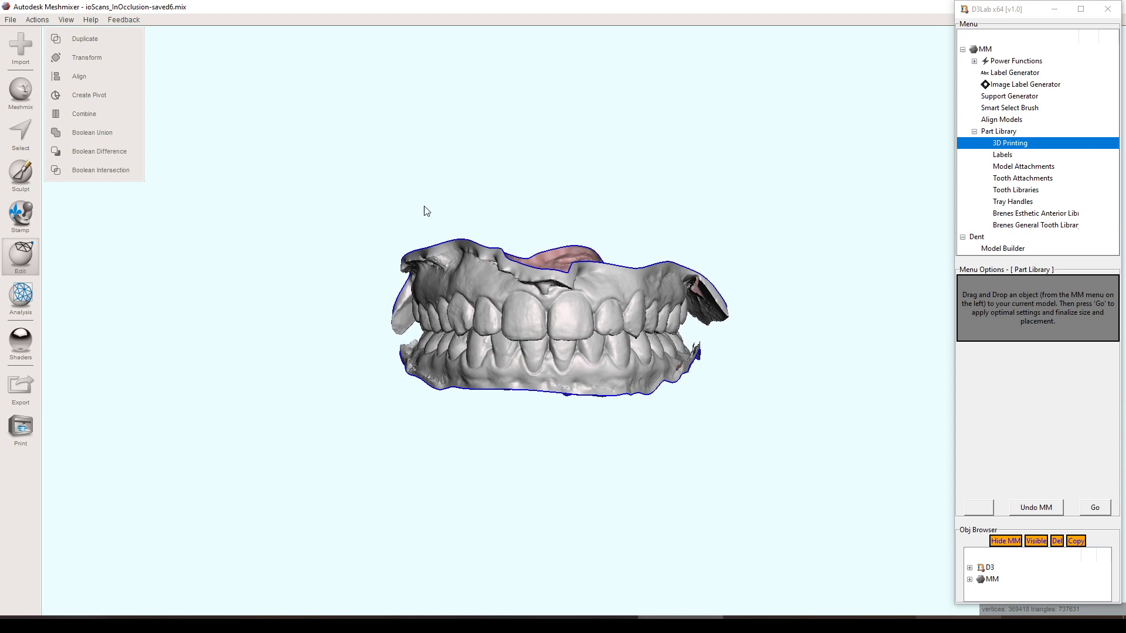
scroll(701, 314, "down", 4)
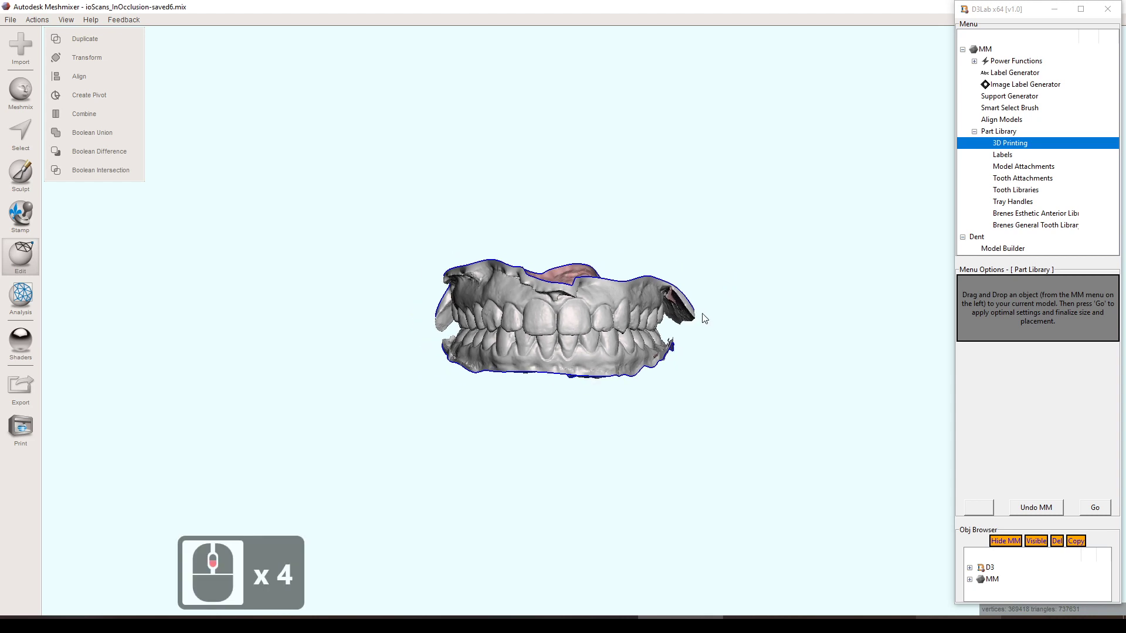
right_click_drag(714, 285, 707, 296)
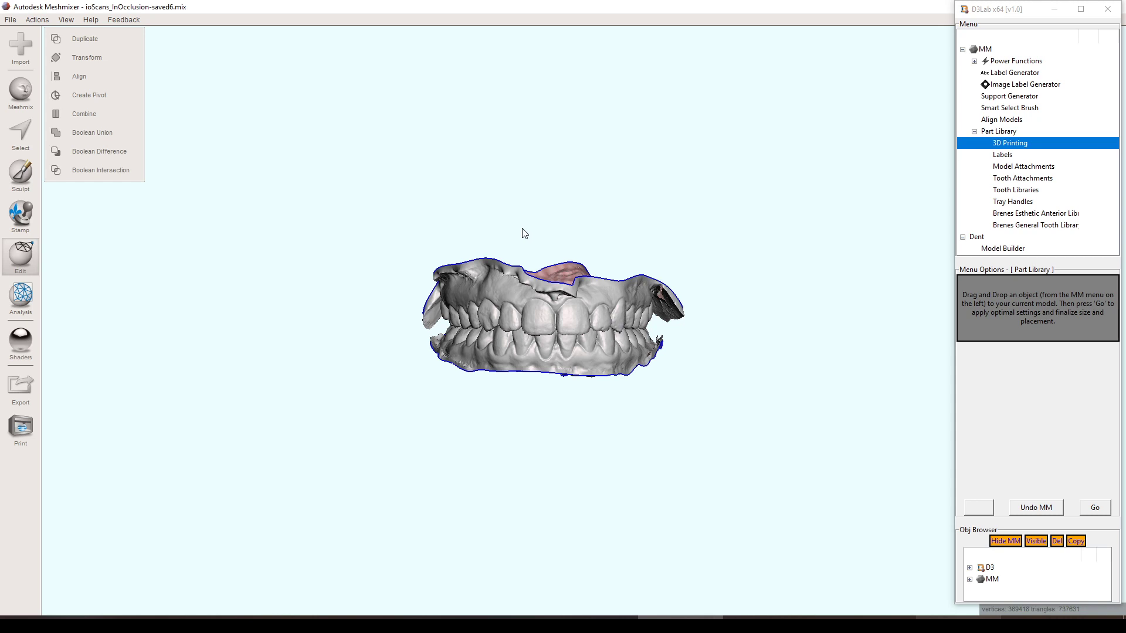
scroll(622, 352, "down", 5)
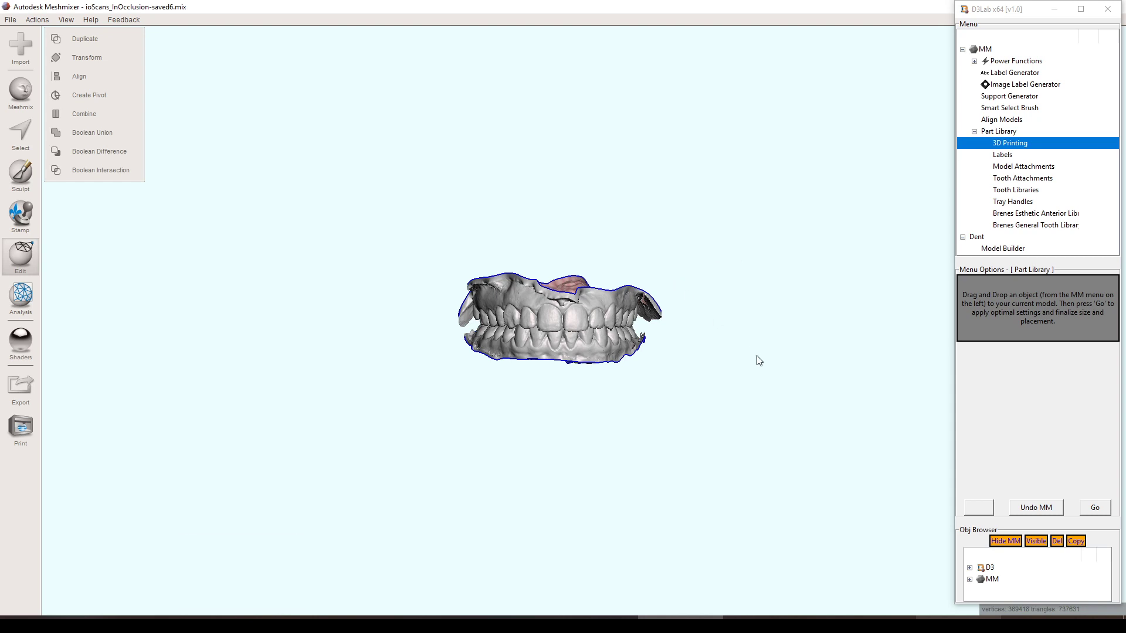
scroll(759, 361, "down", 4)
mouse_move(714, 357)
right_mouse_down()
mouse_move(684, 304)
mouse_move(722, 347)
mouse_move(718, 362)
right_mouse_up()
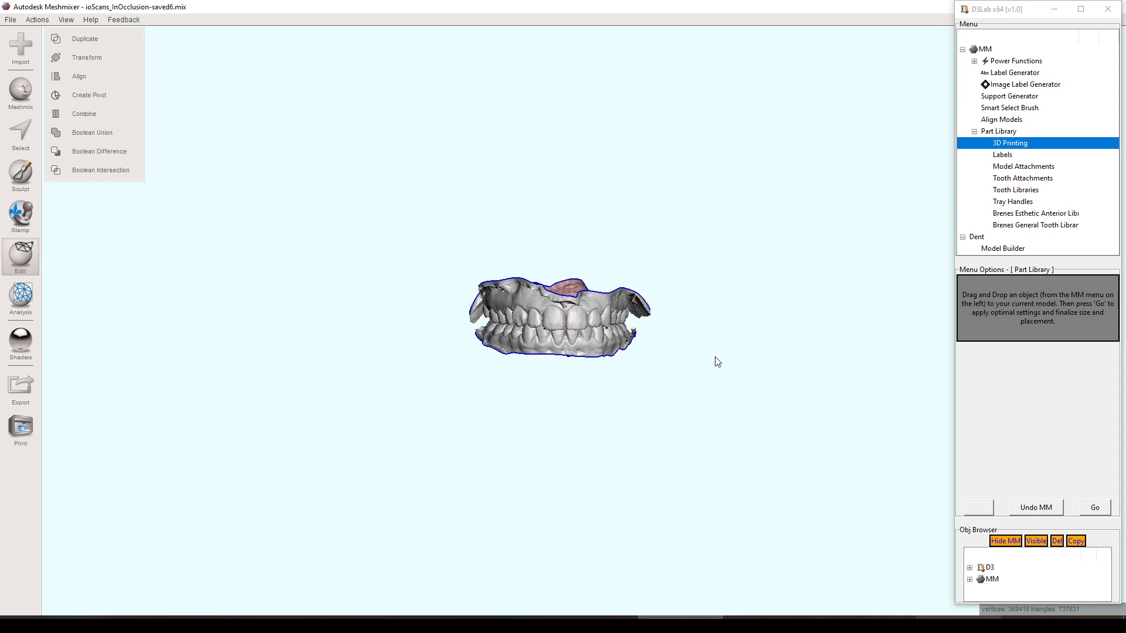
scroll(674, 356, "up", 11)
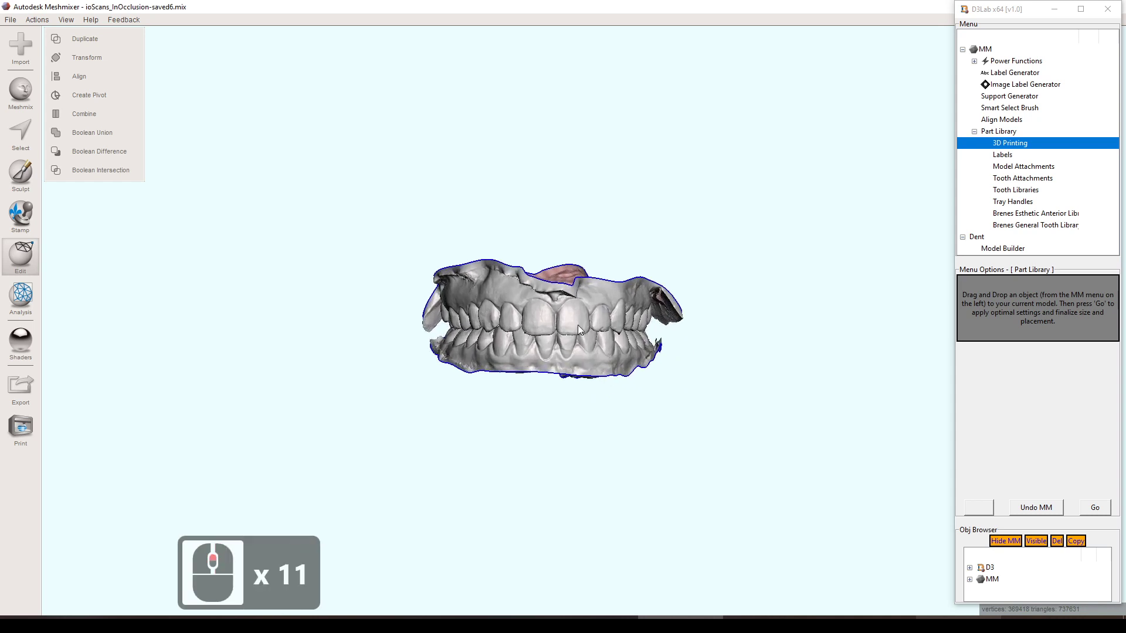
scroll(563, 346, "up", 8)
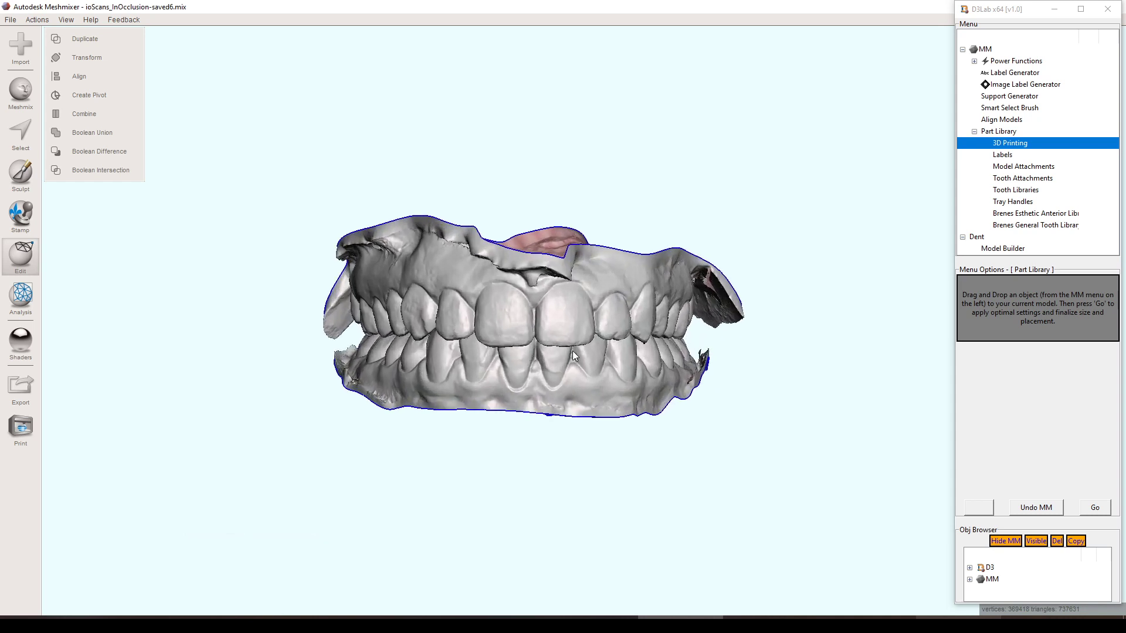
middle_click_drag(573, 351, 581, 358)
key("c")
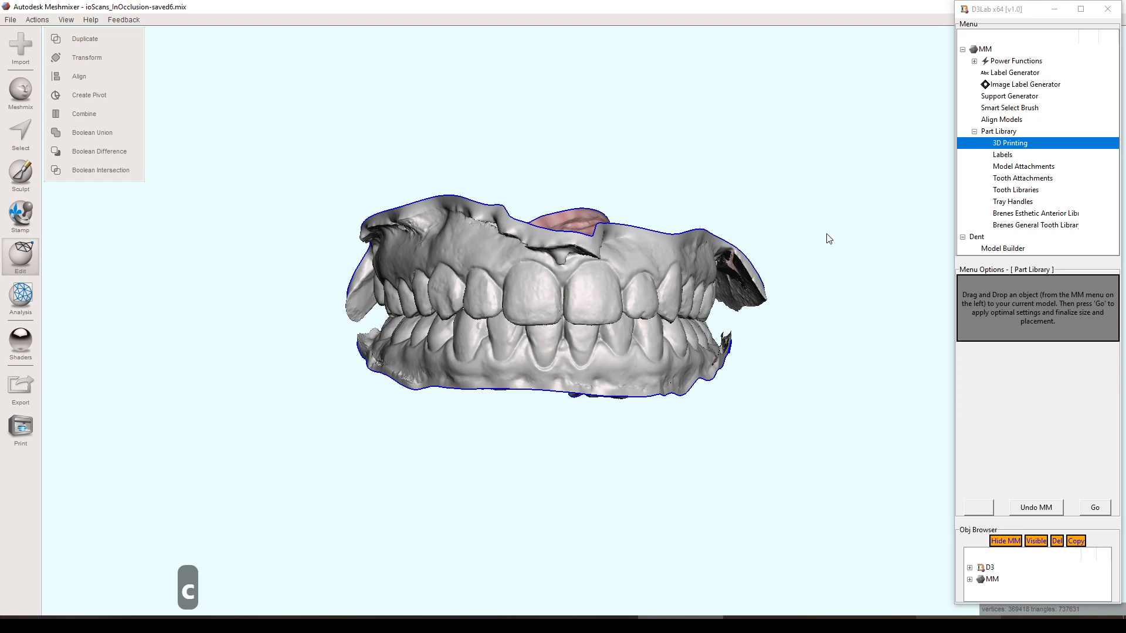